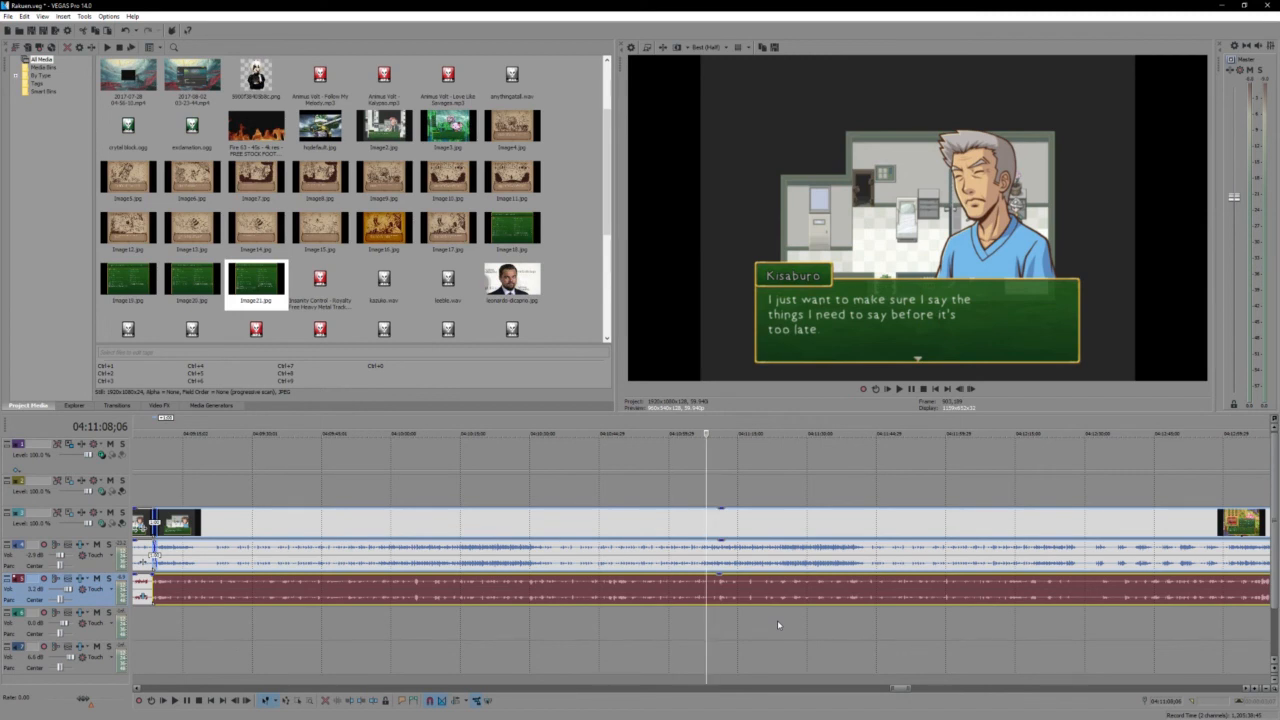
- Look over the extent of the edited and raw footage on the timeline and start playback from 04:11:08;06
scroll(777, 620, "down", 3)
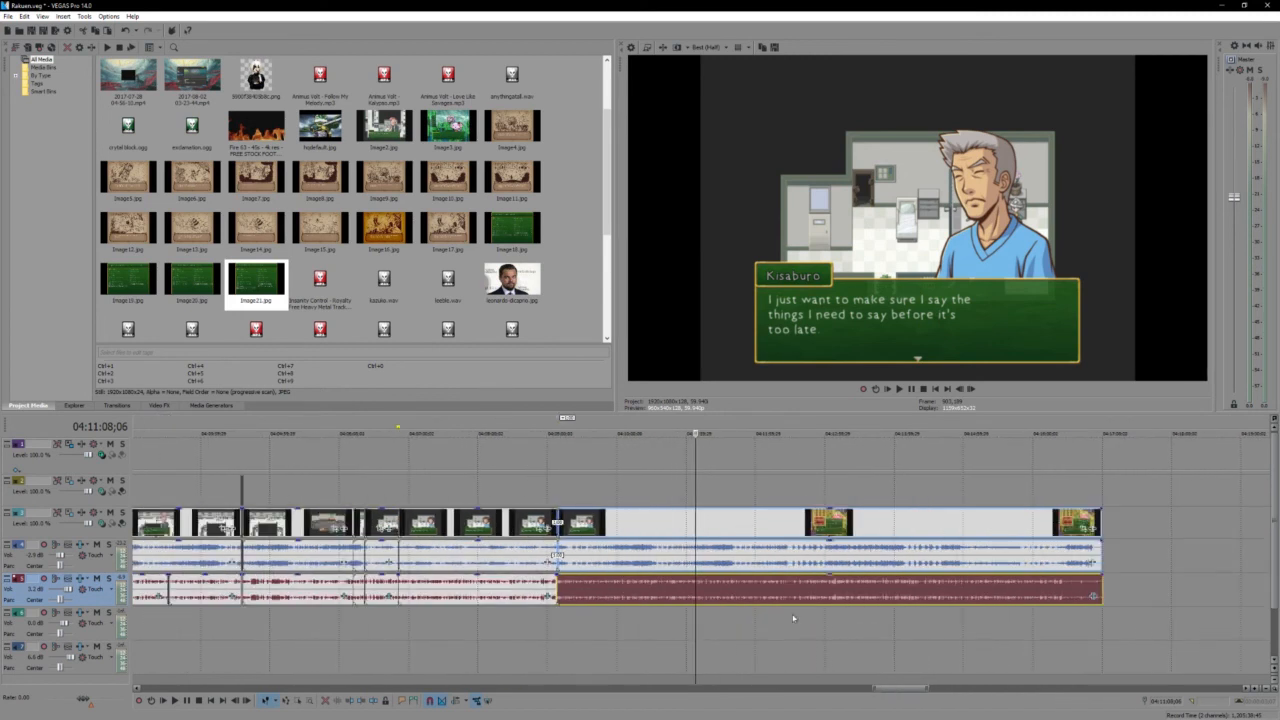
scroll(773, 538, "down", 5)
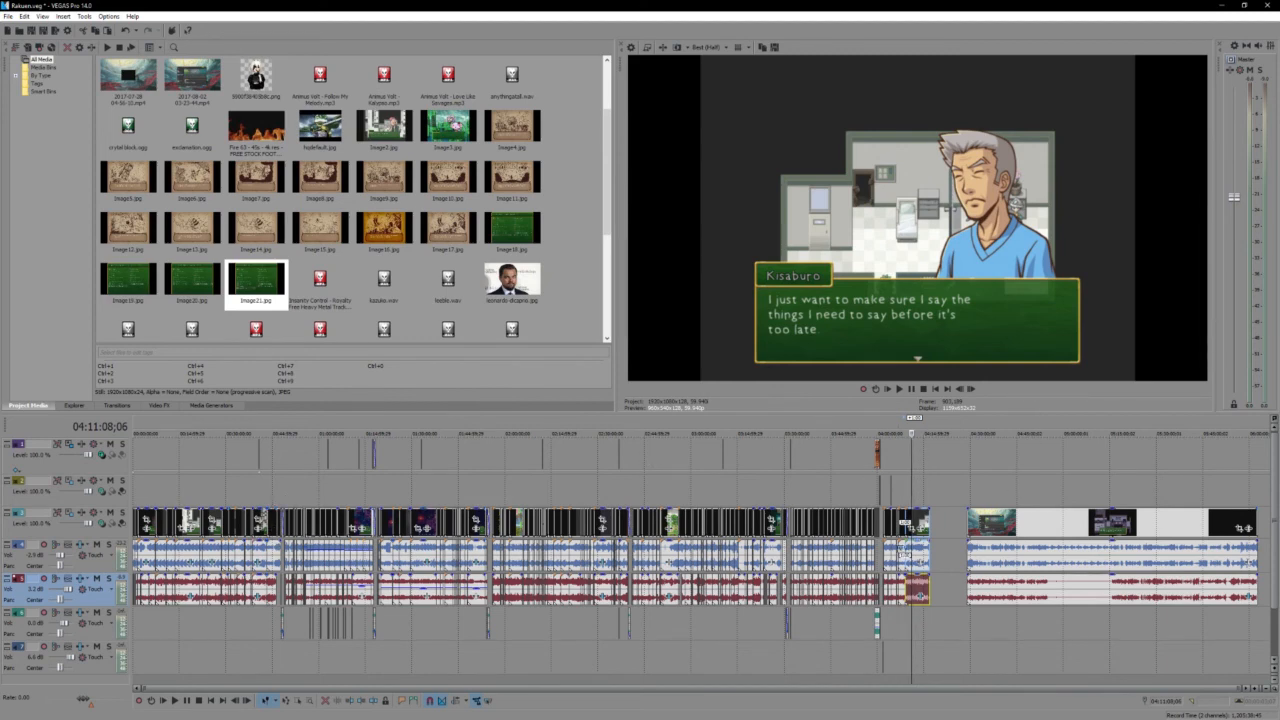
scroll(797, 635, "up", 5)
scroll(797, 635, "down", 8)
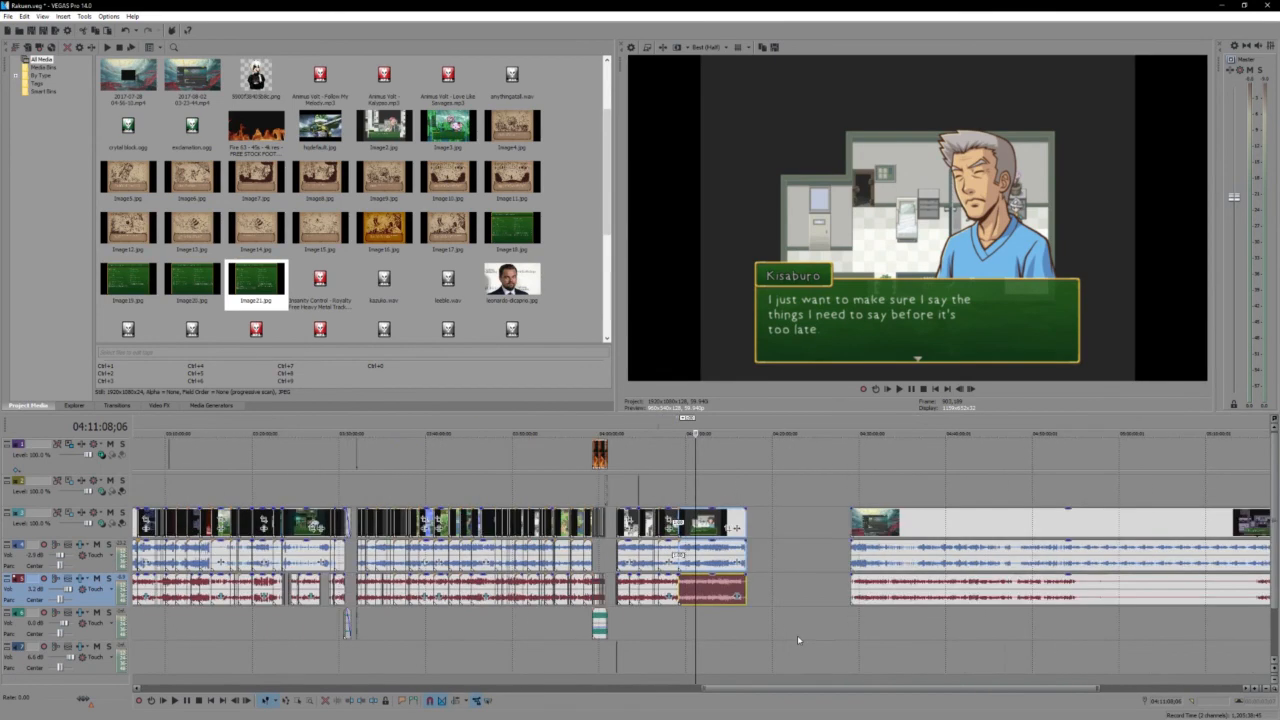
scroll(897, 574, "down", 3)
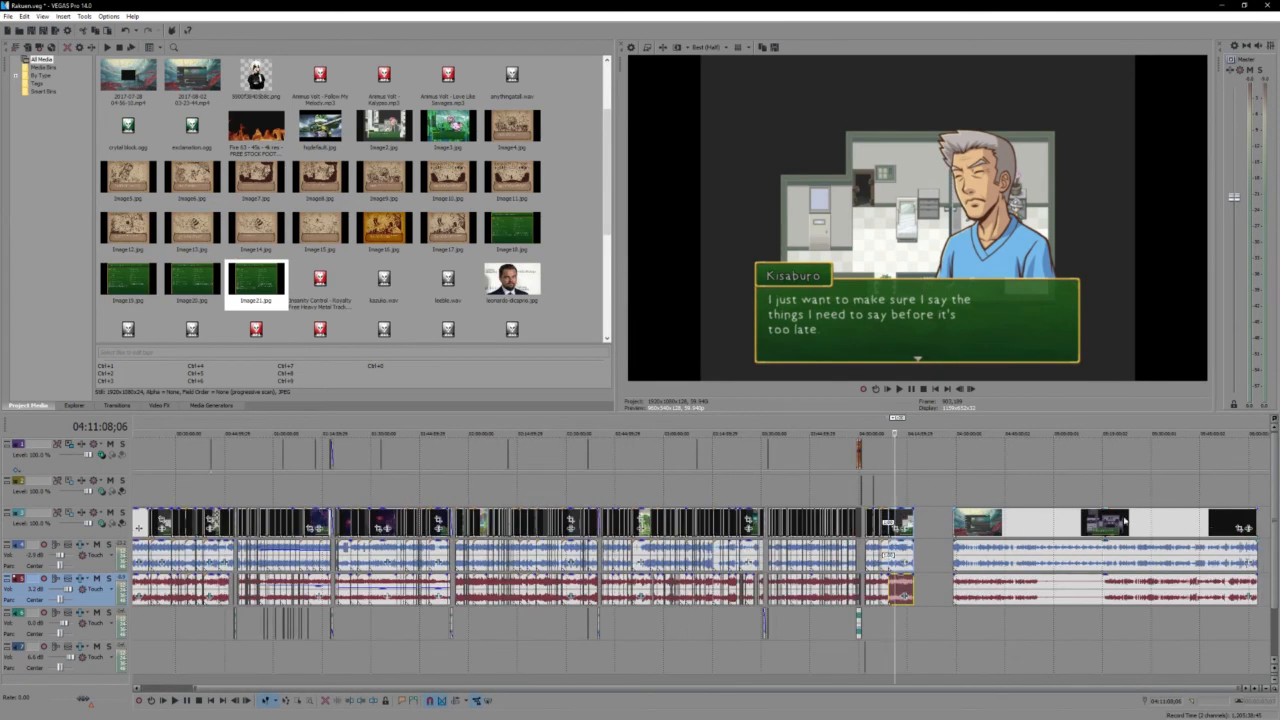
scroll(843, 574, "up", 6)
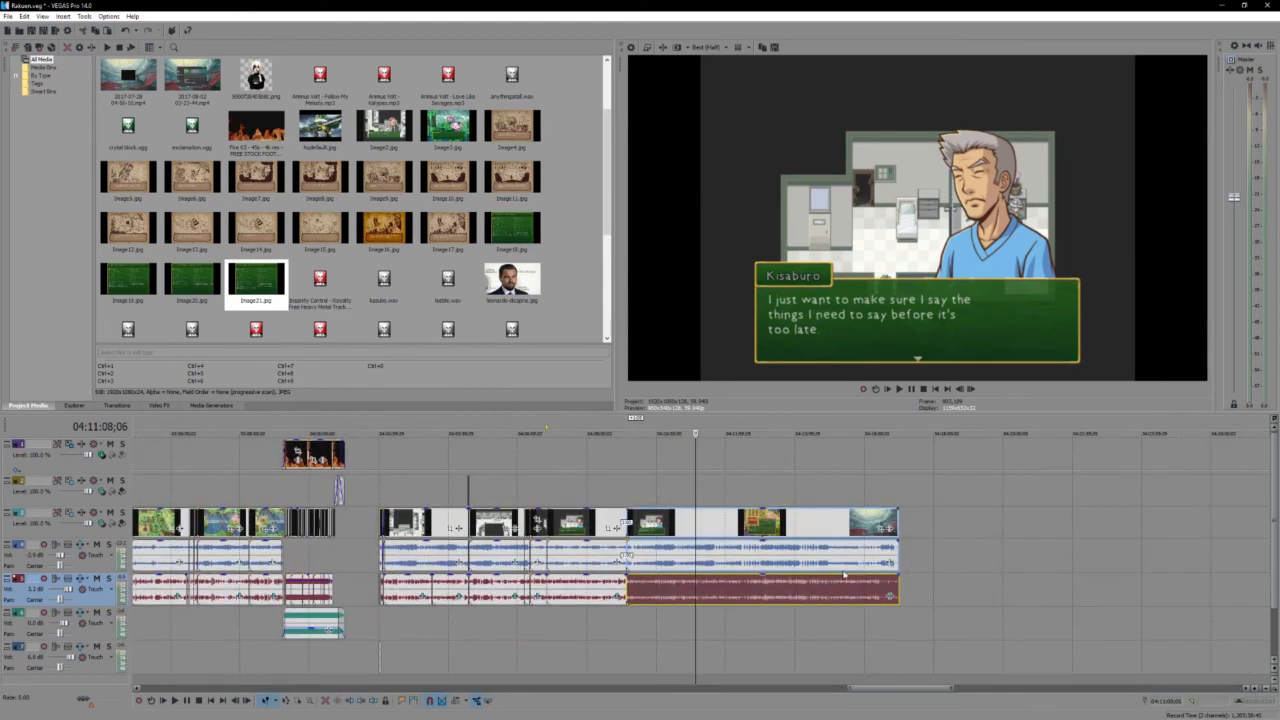
key("space")
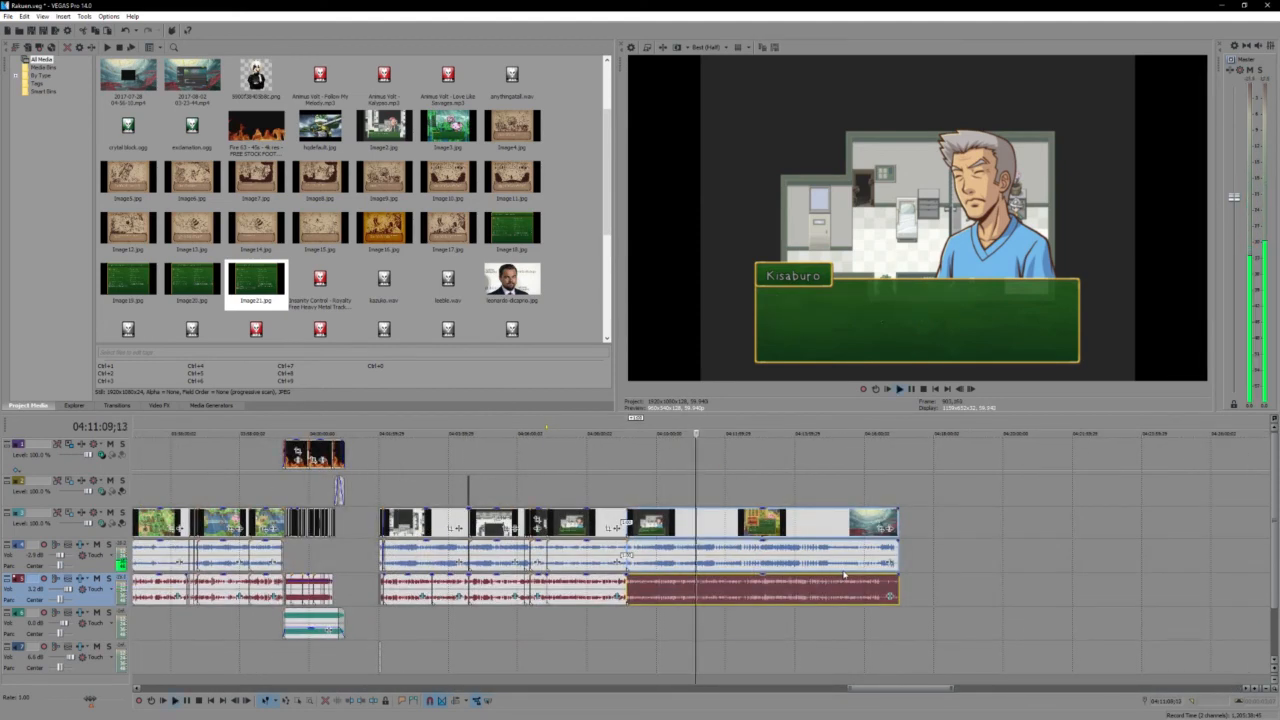
- Place the cursor at 04:11:10;23, advance it frame by frame to 04:11:11;03, and play the footage from there
scroll(843, 574, "up", 4)
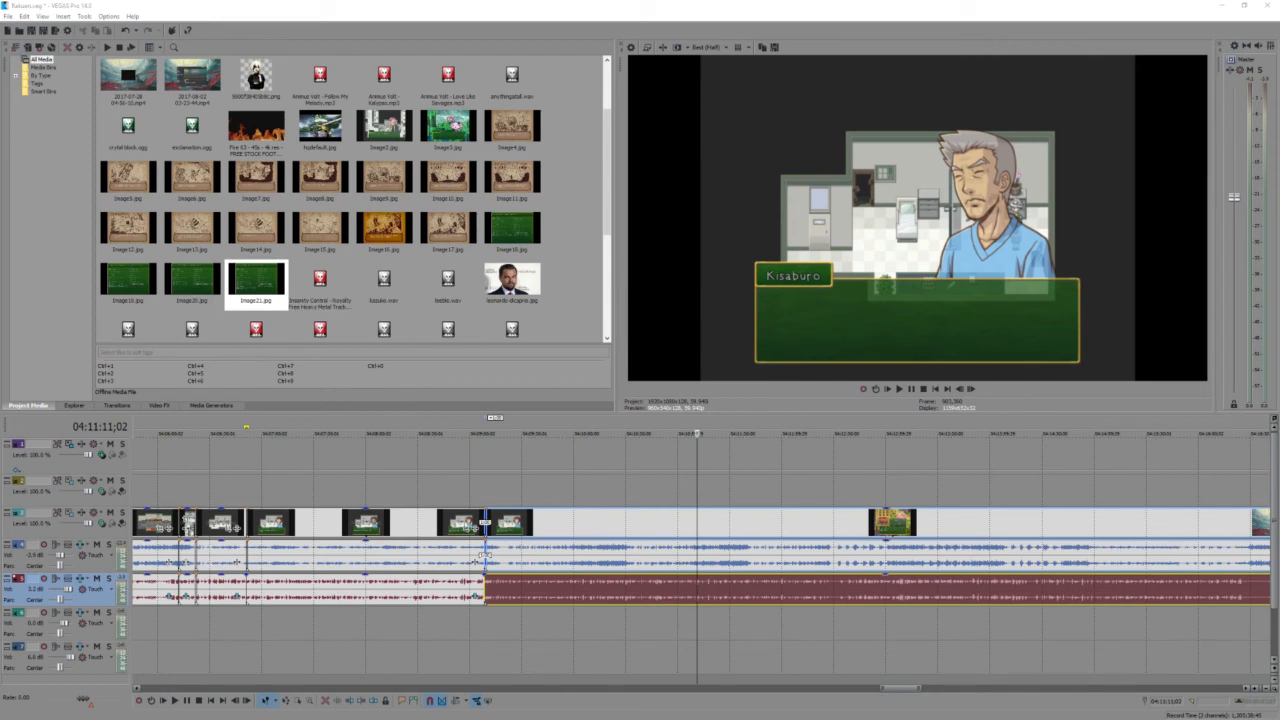
scroll(651, 600, "up", 3)
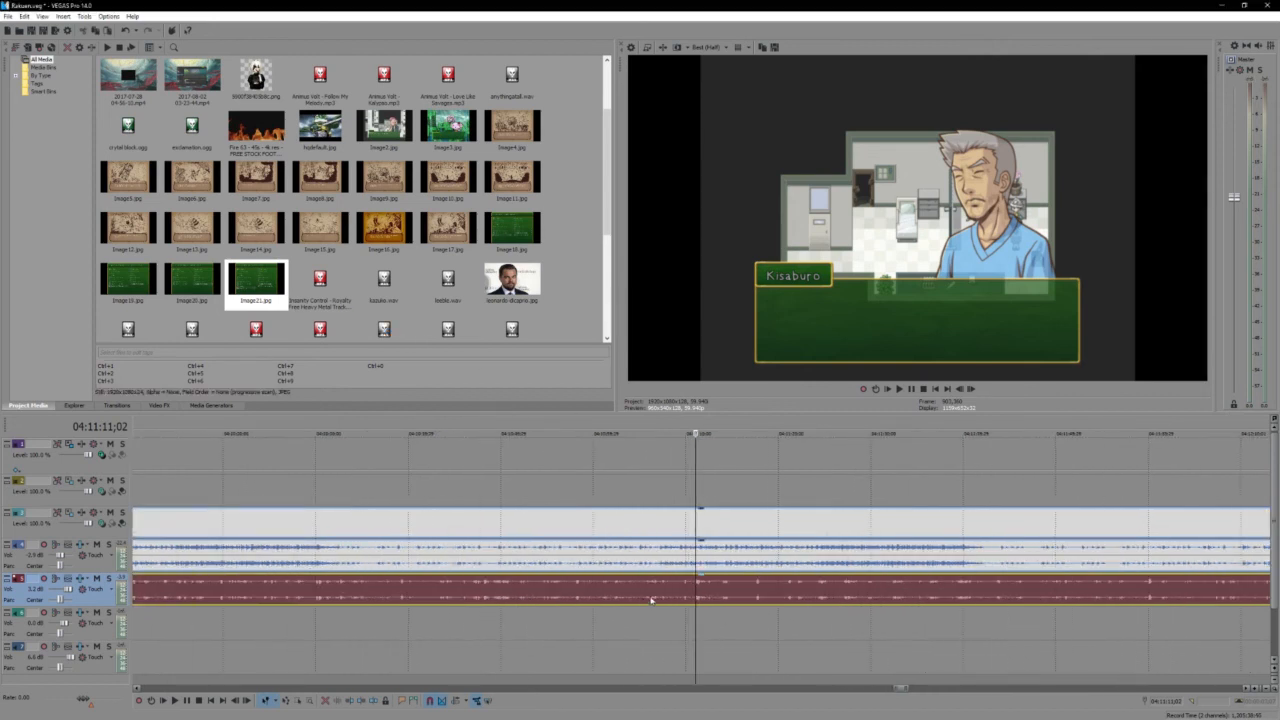
left_click(693, 593)
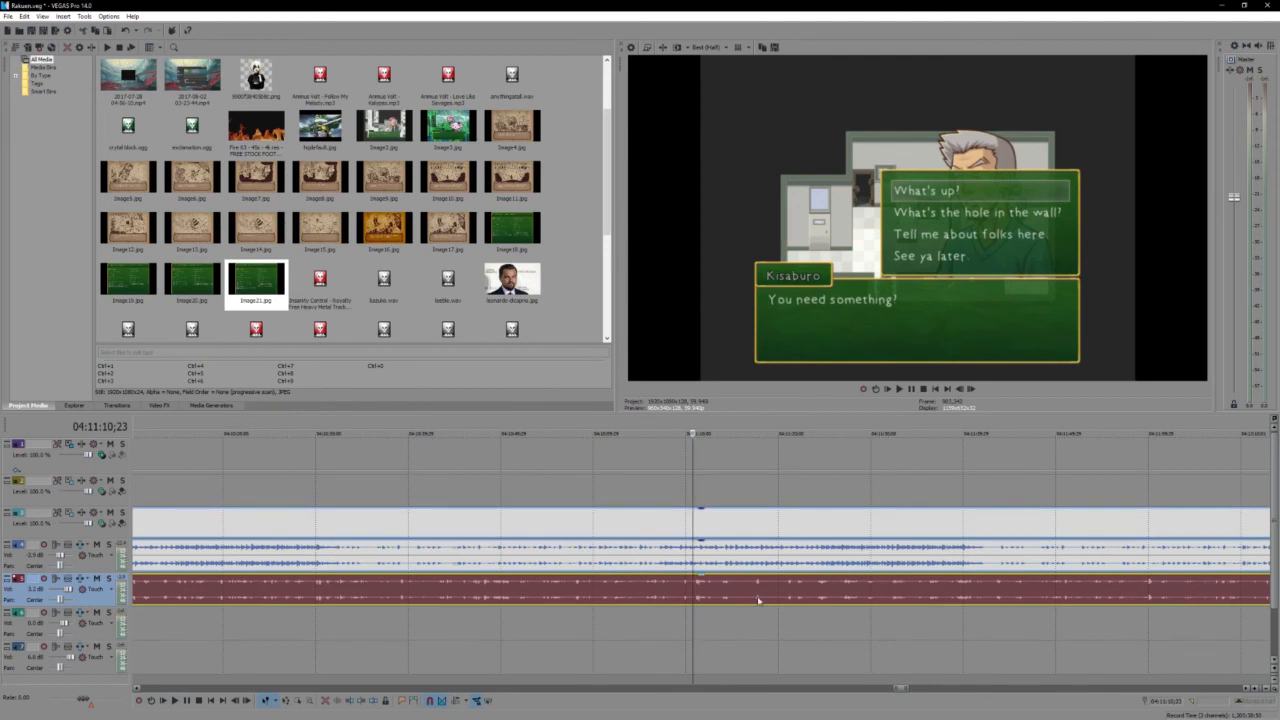
key("Right")
key("Right")
key("Right")
key("Right")
key("Right")
key("Right")
key("Right")
key("Right")
key("Right")
key("Right")
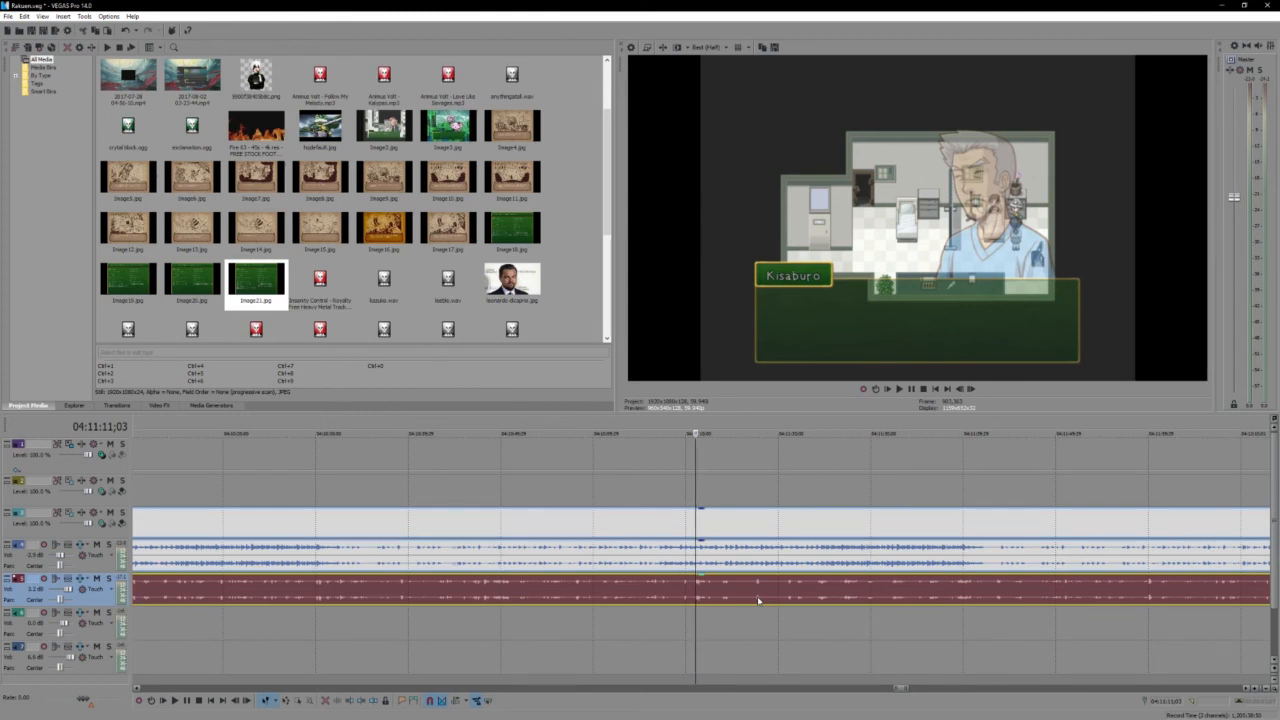
key("space")
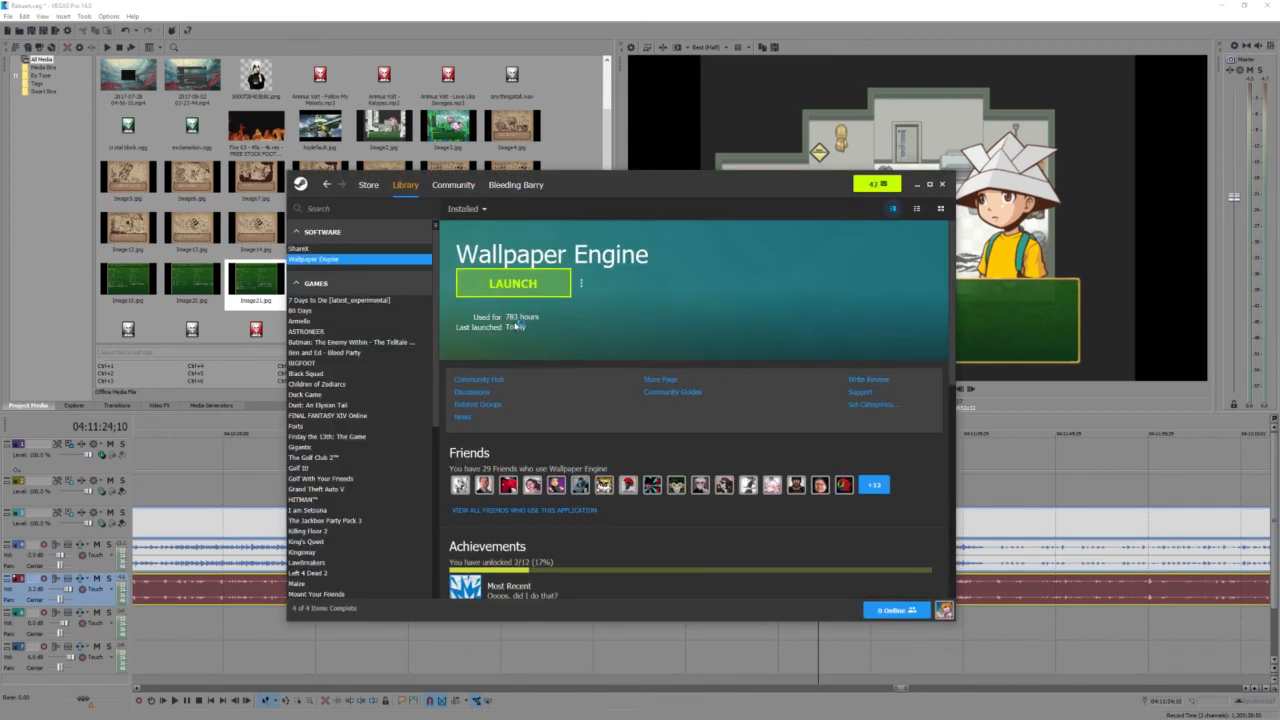
- View Rakuen's page in the Steam library and minimize Steam to return to VEGAS Pro
scroll(408, 373, "down", 5)
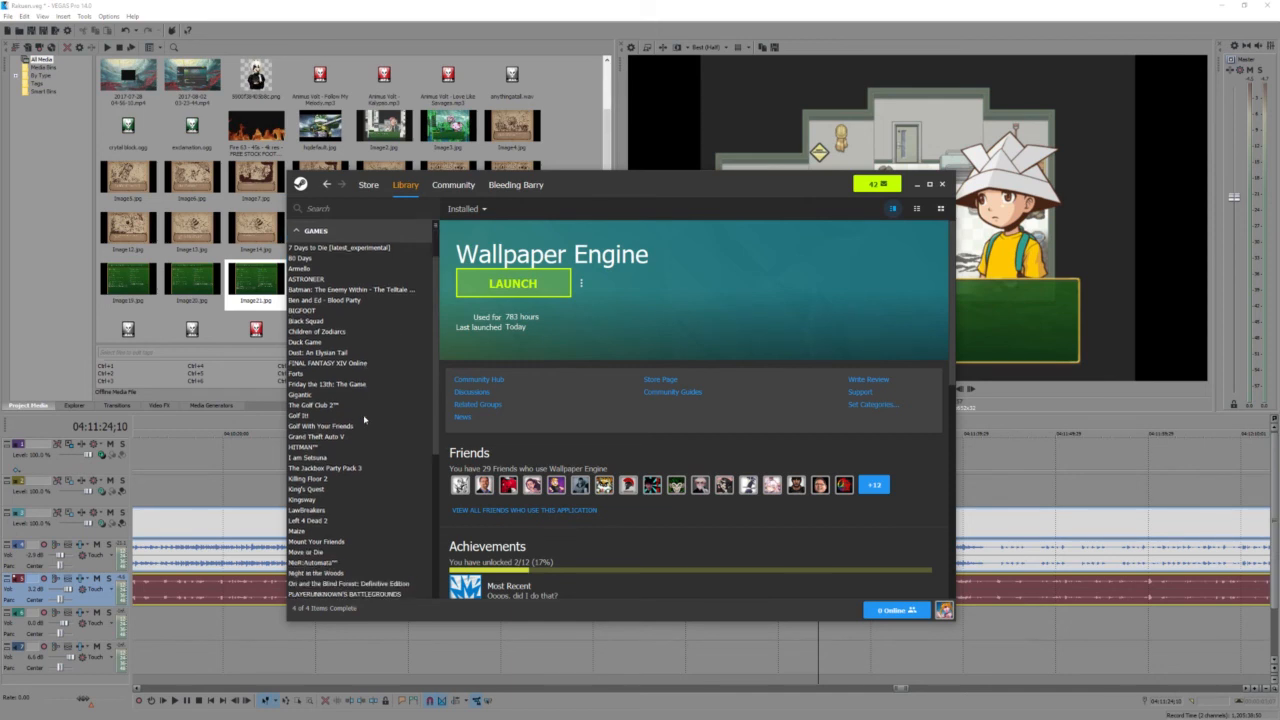
left_click(335, 511)
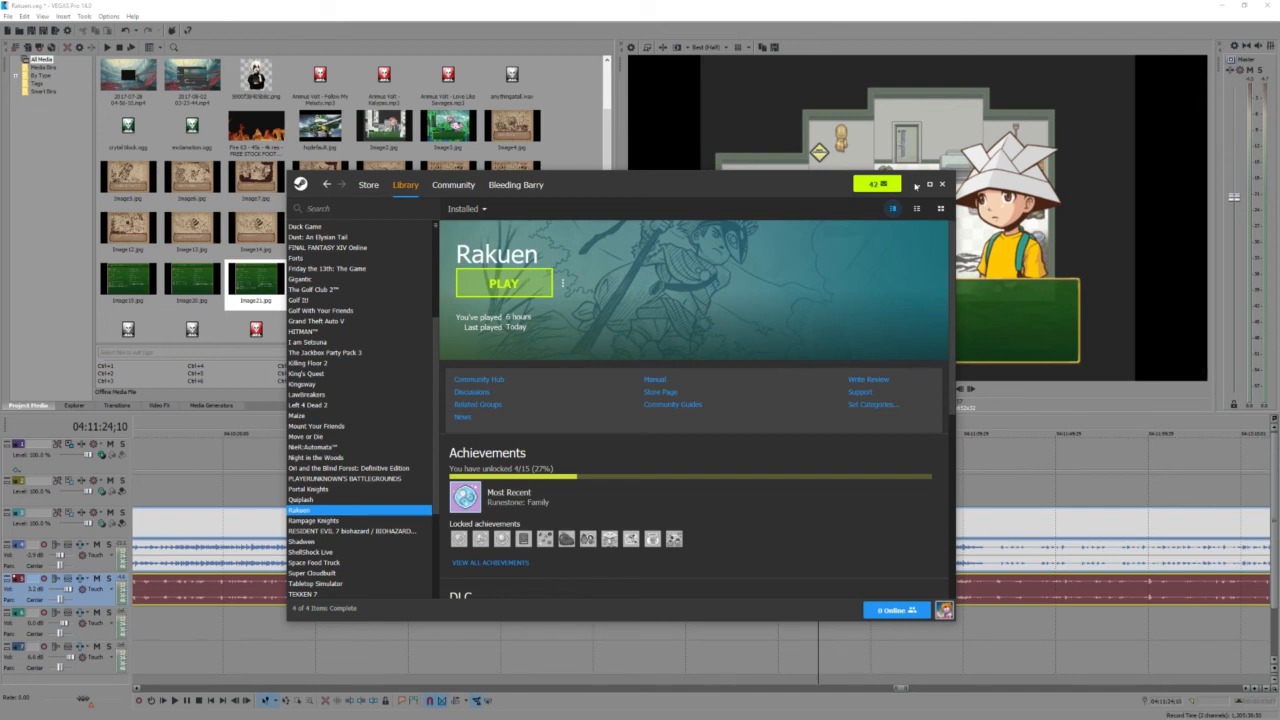
left_click(918, 187)
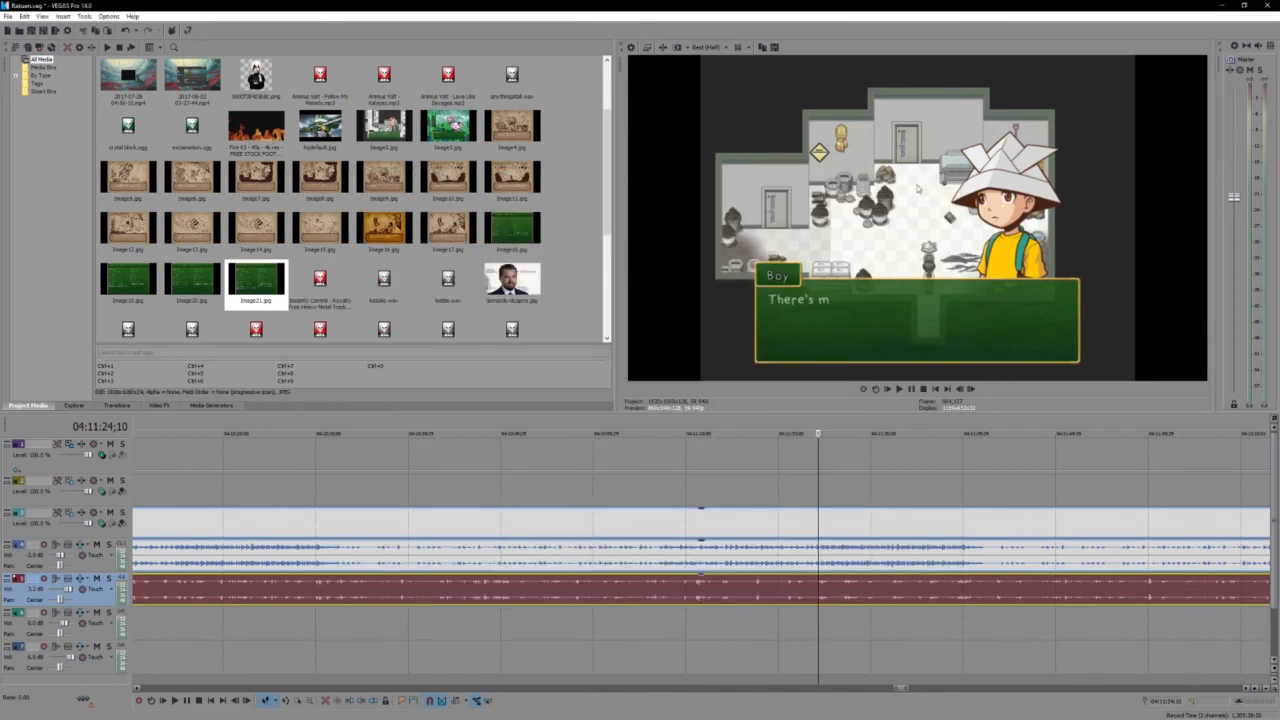
- Play through the dialogue between Mom and the boy and pause the footage at 04:11:49;02
key("space")
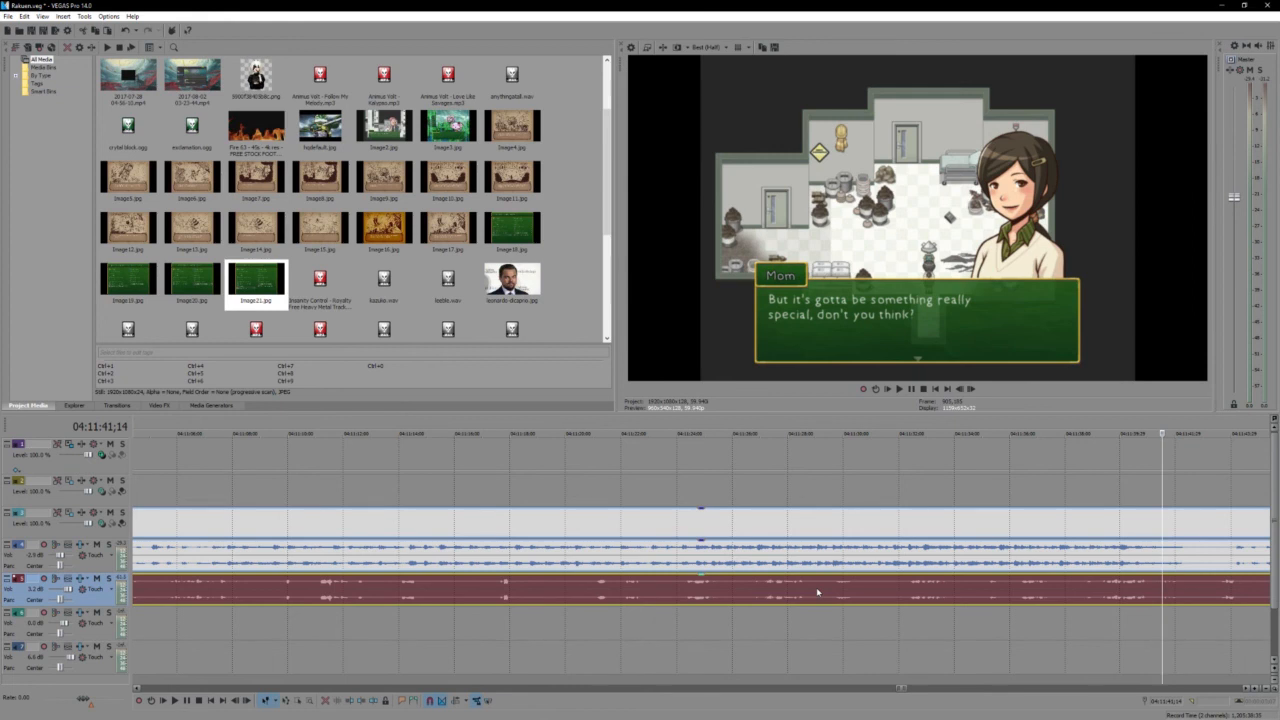
key("space")
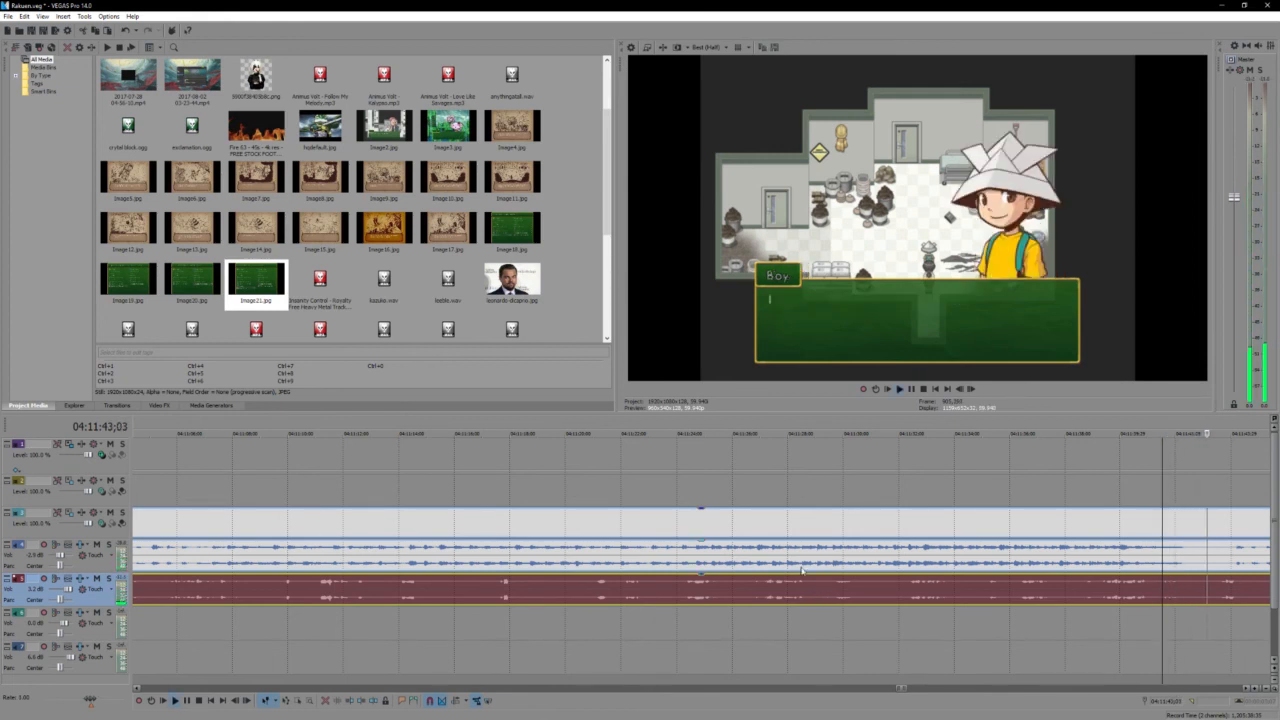
scroll(801, 571, "down", 1)
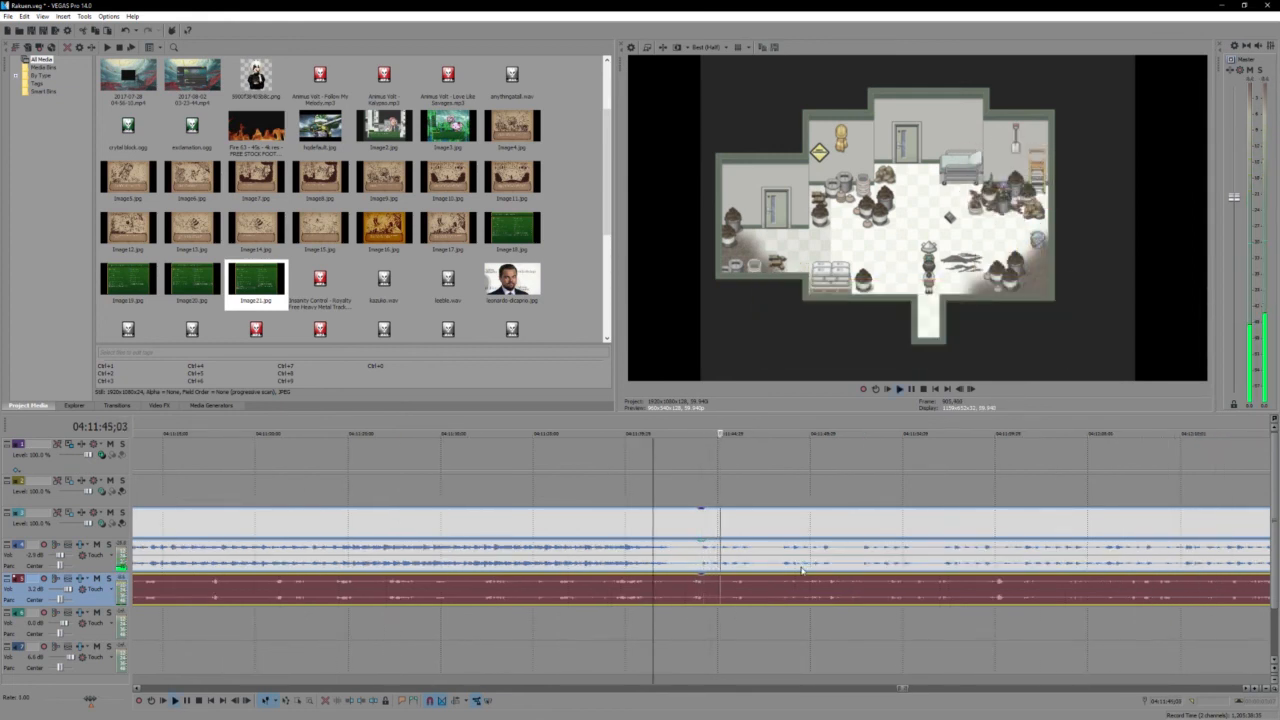
scroll(801, 571, "down", 1)
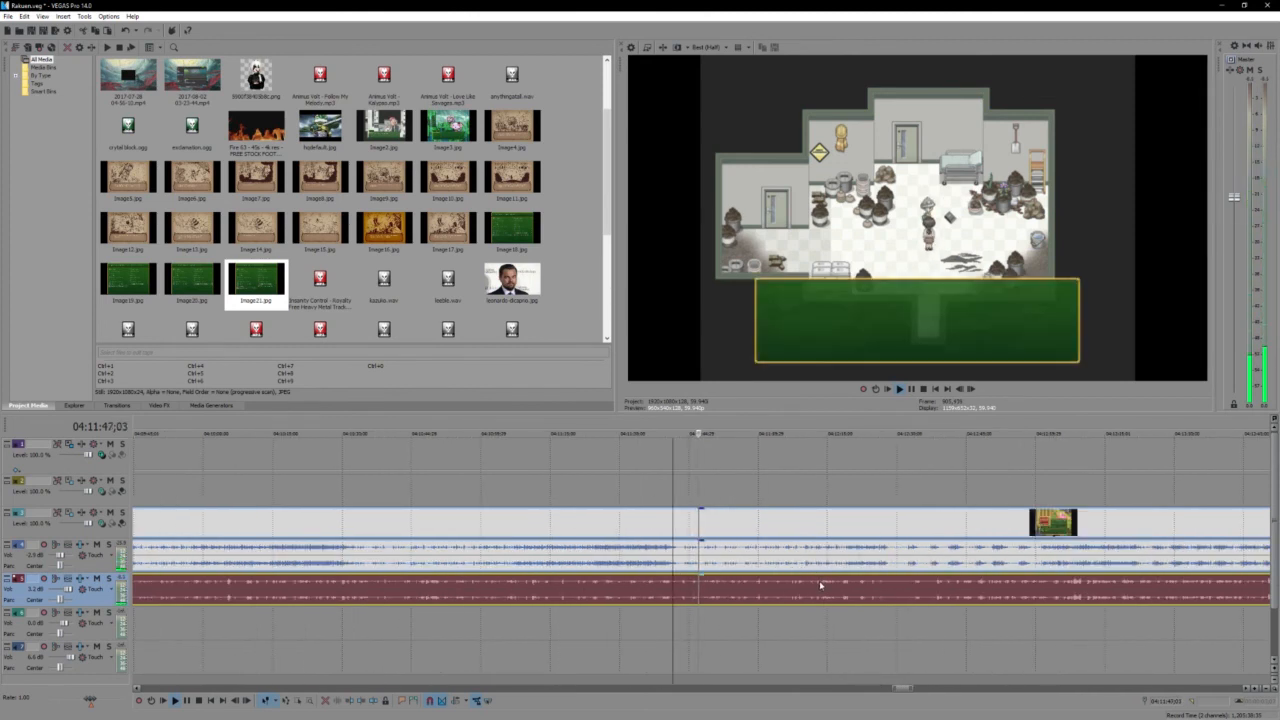
key("Return")
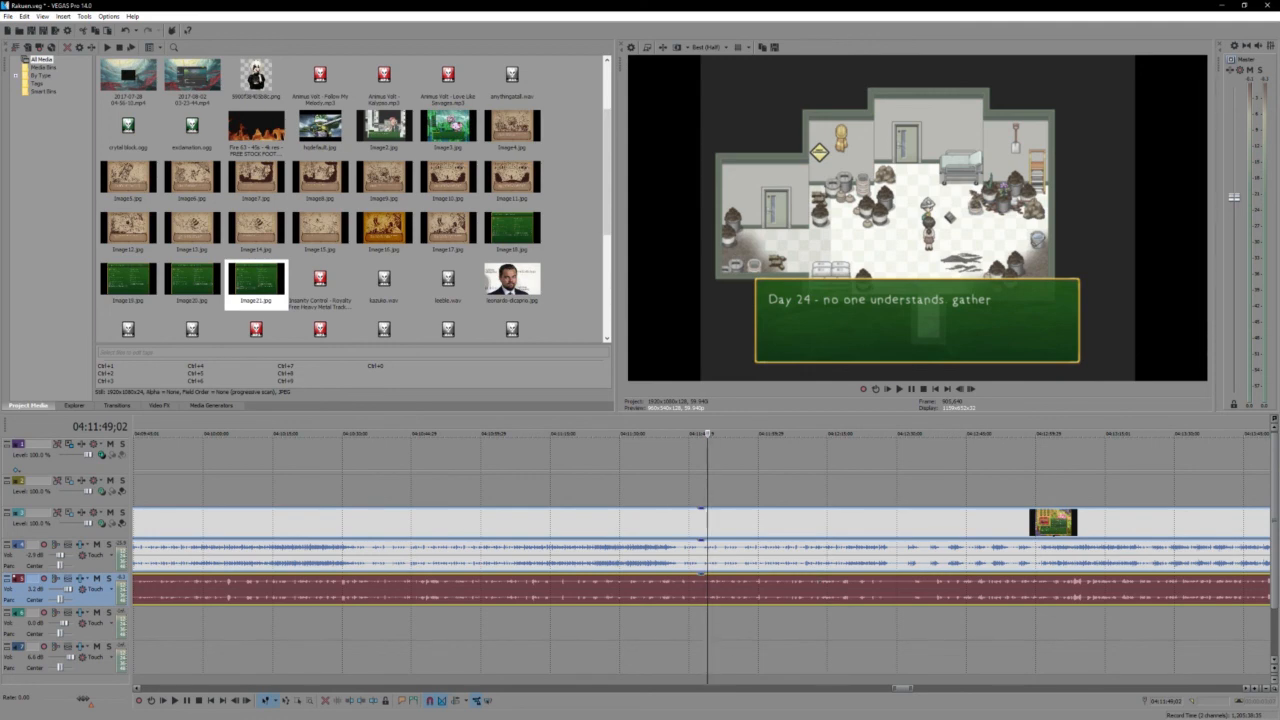
- Switch to Steam to check the Rakuen page again, and close its window to return to VEGAS Pro
key("alt+Tab")
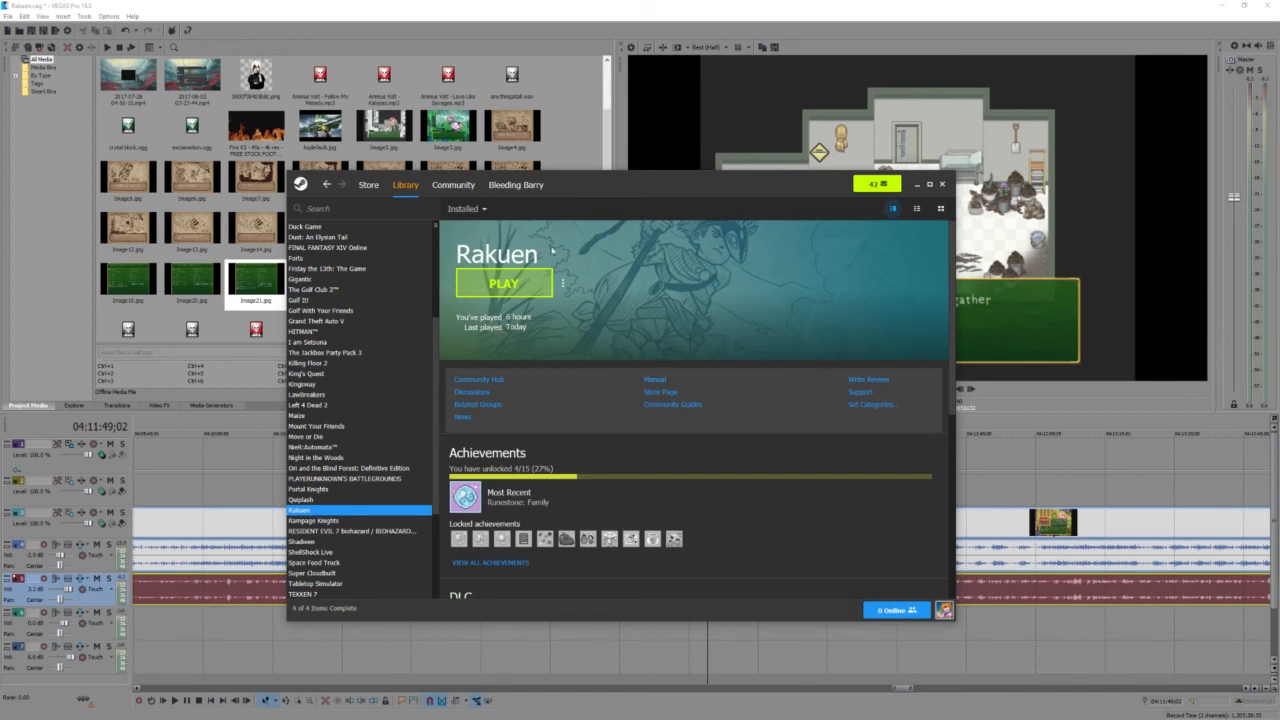
mouse_move(525, 186)
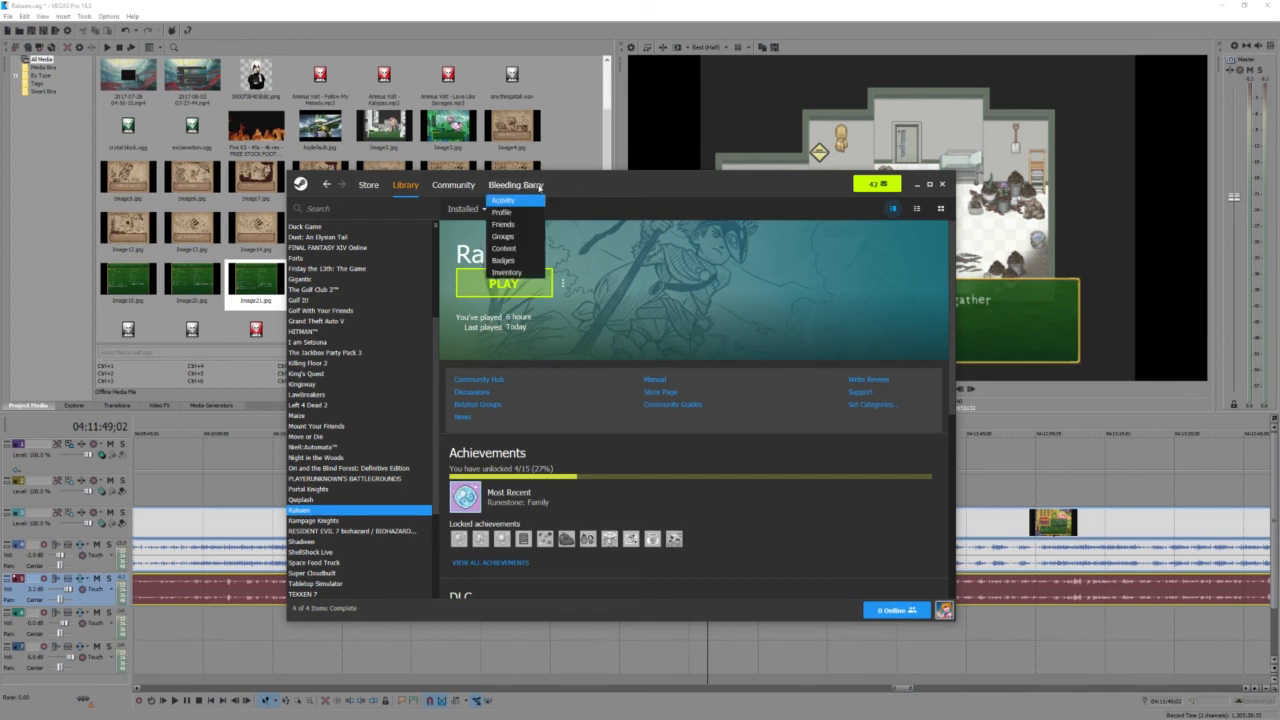
left_click(941, 186)
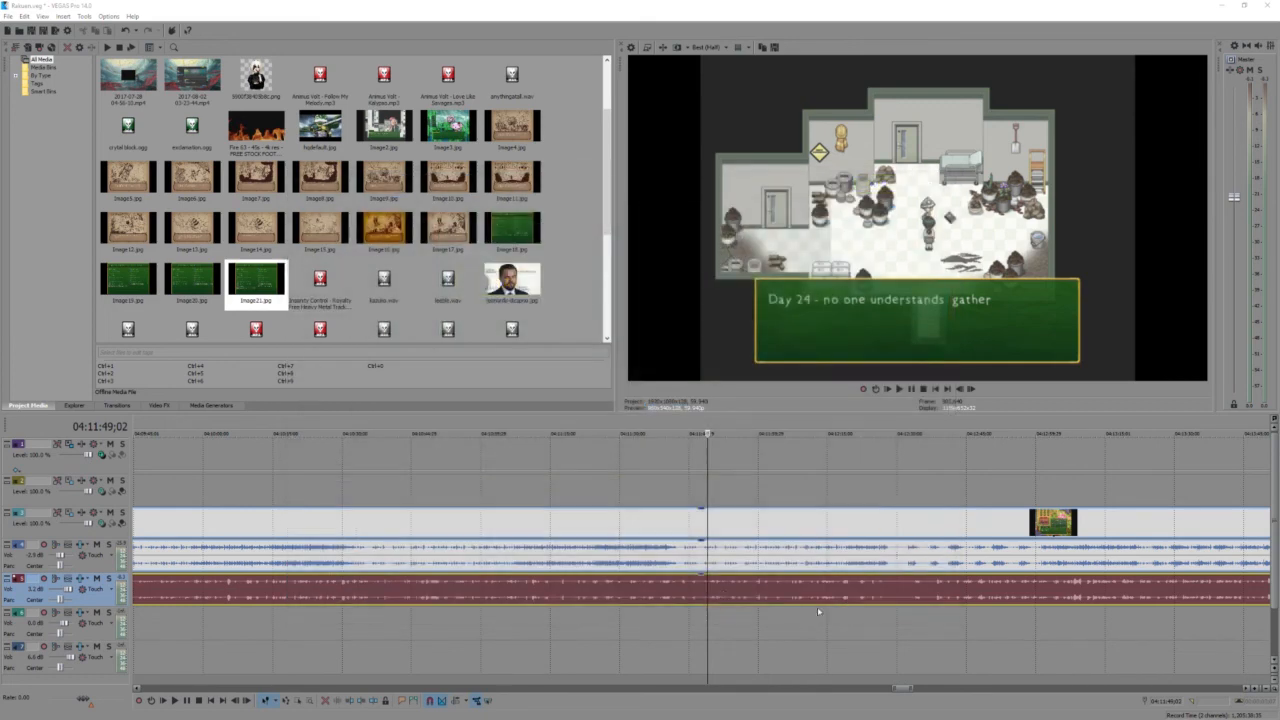
- Play the "have to send a message" scene, pause it, select the gameplay video event there, and replay the footage from 04:11:55;20
key("space")
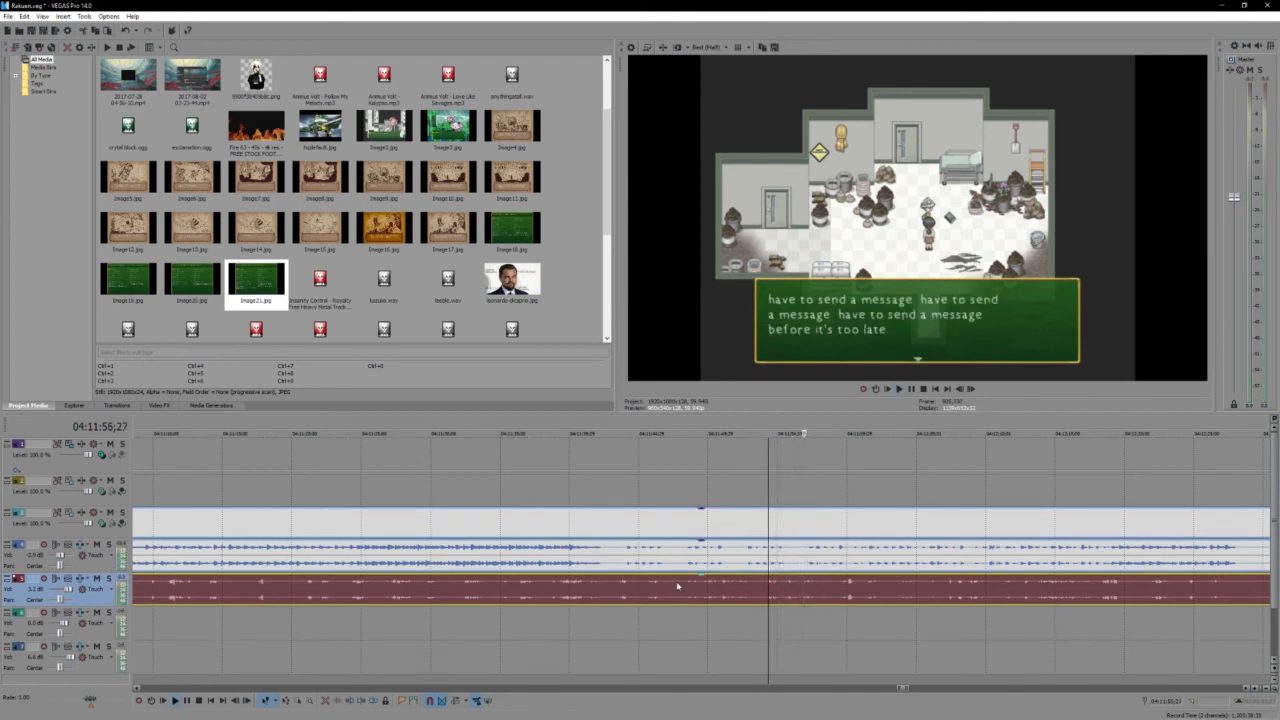
key("Return")
left_click(753, 525)
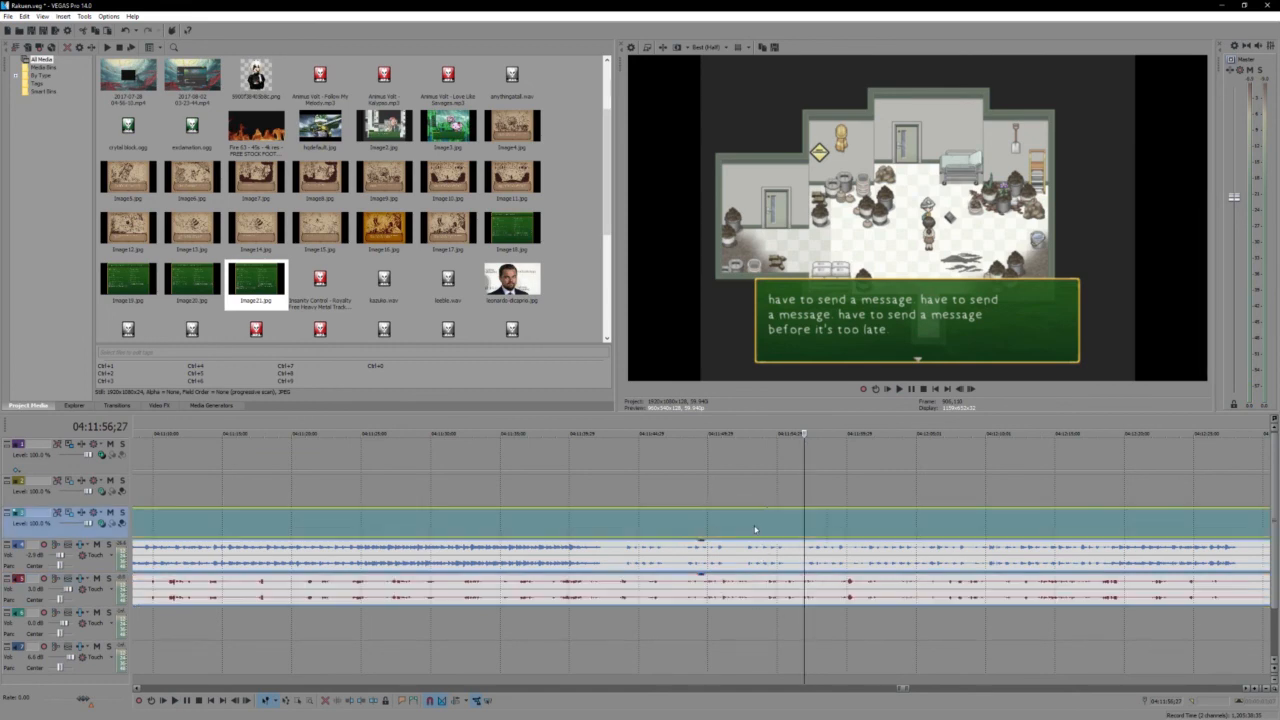
key("space")
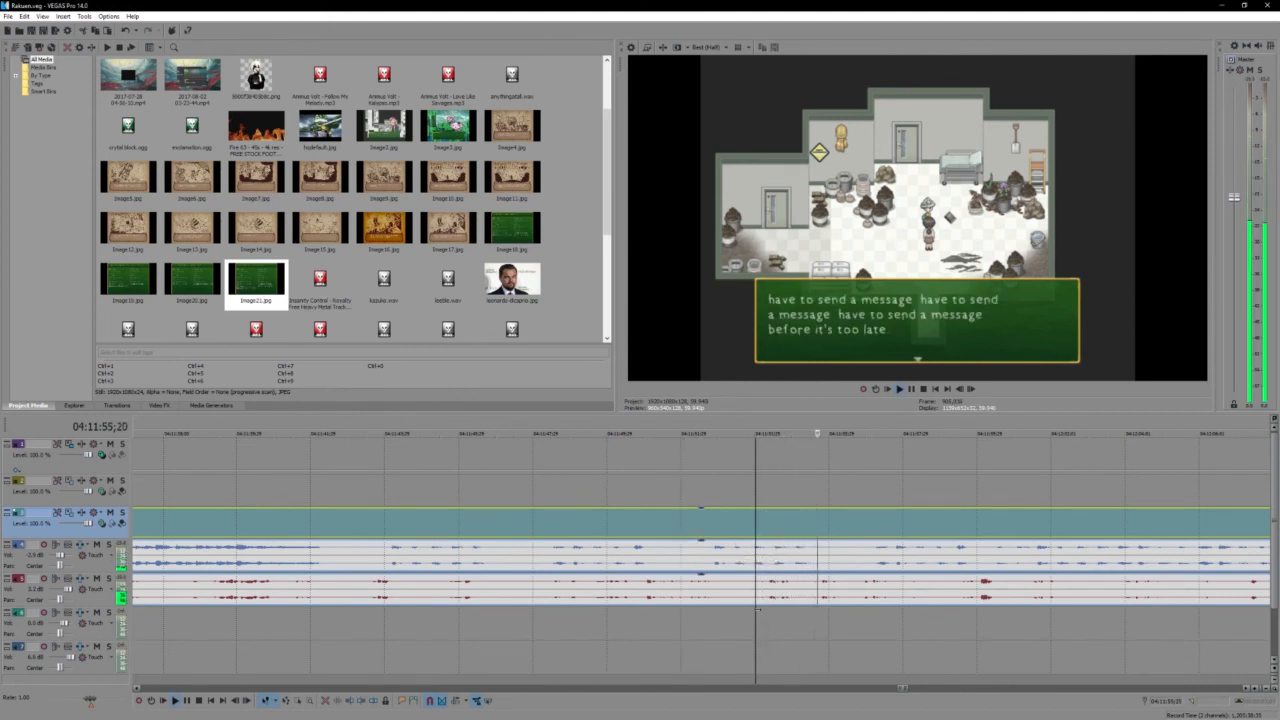
key("Return")
key("Return")
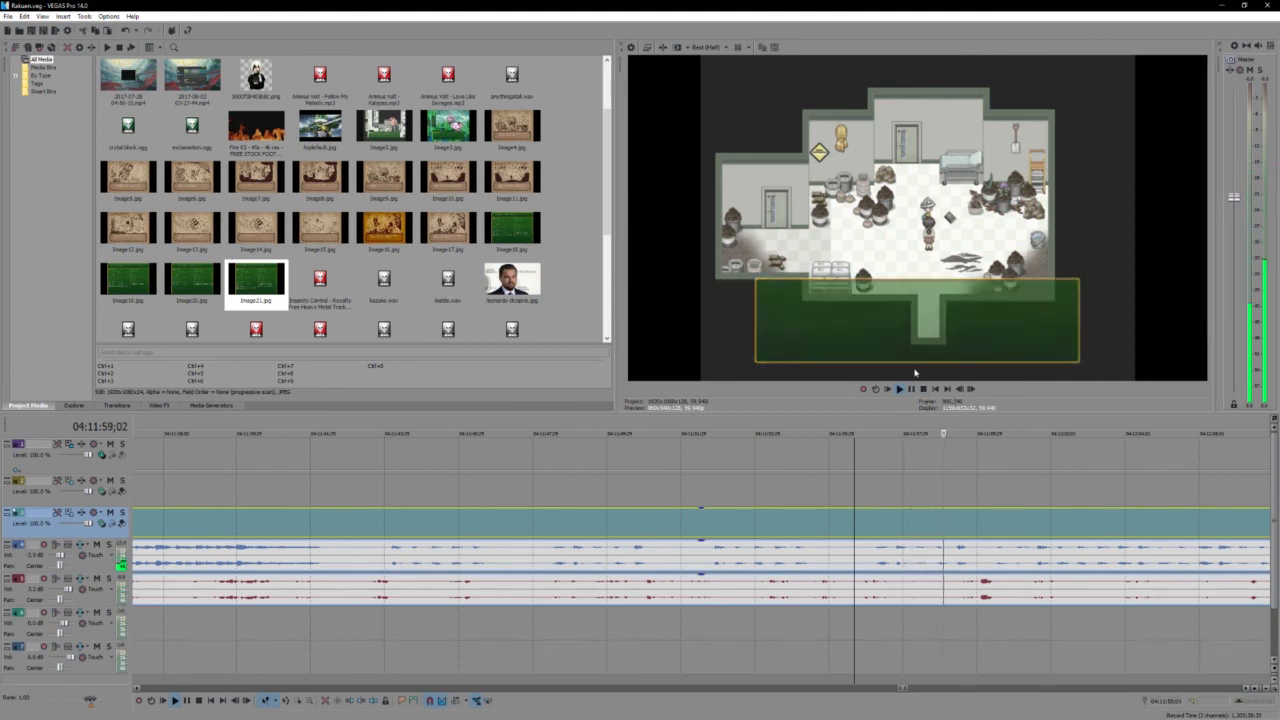
- Select the event on the lower of the two recorded audio tracks and play the footage up to 04:12:17;28
left_click(796, 590)
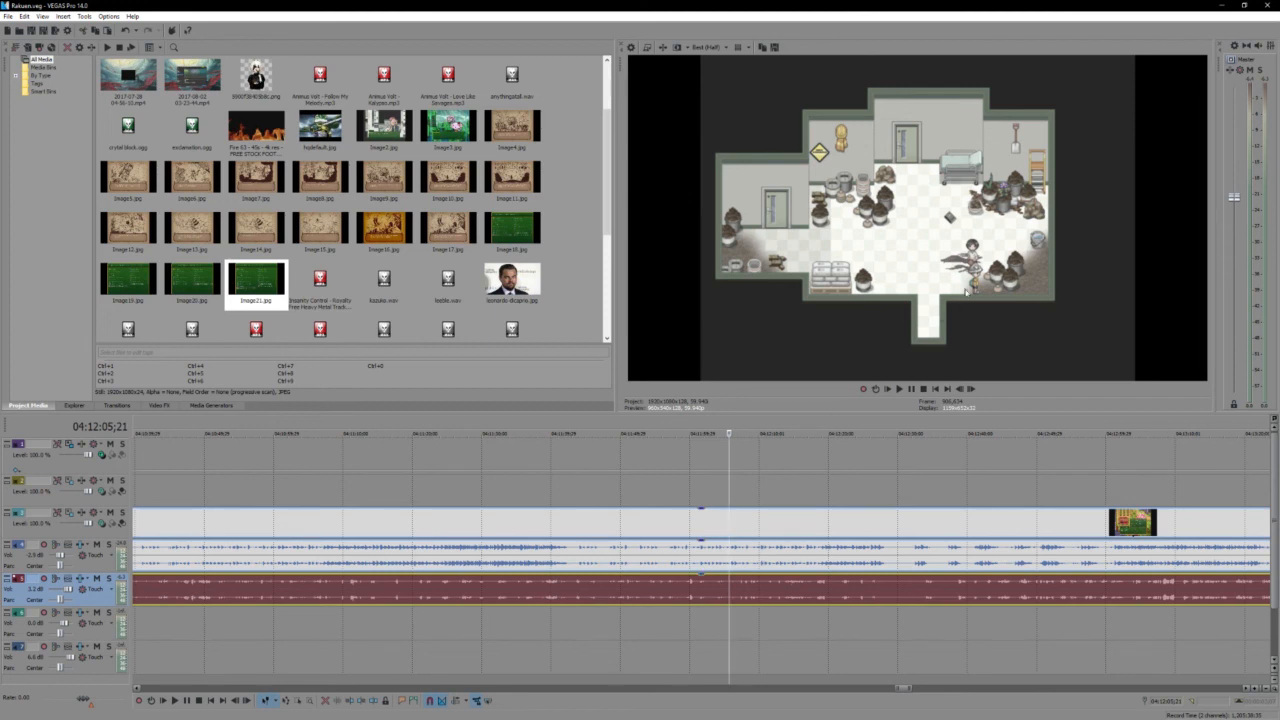
key("space")
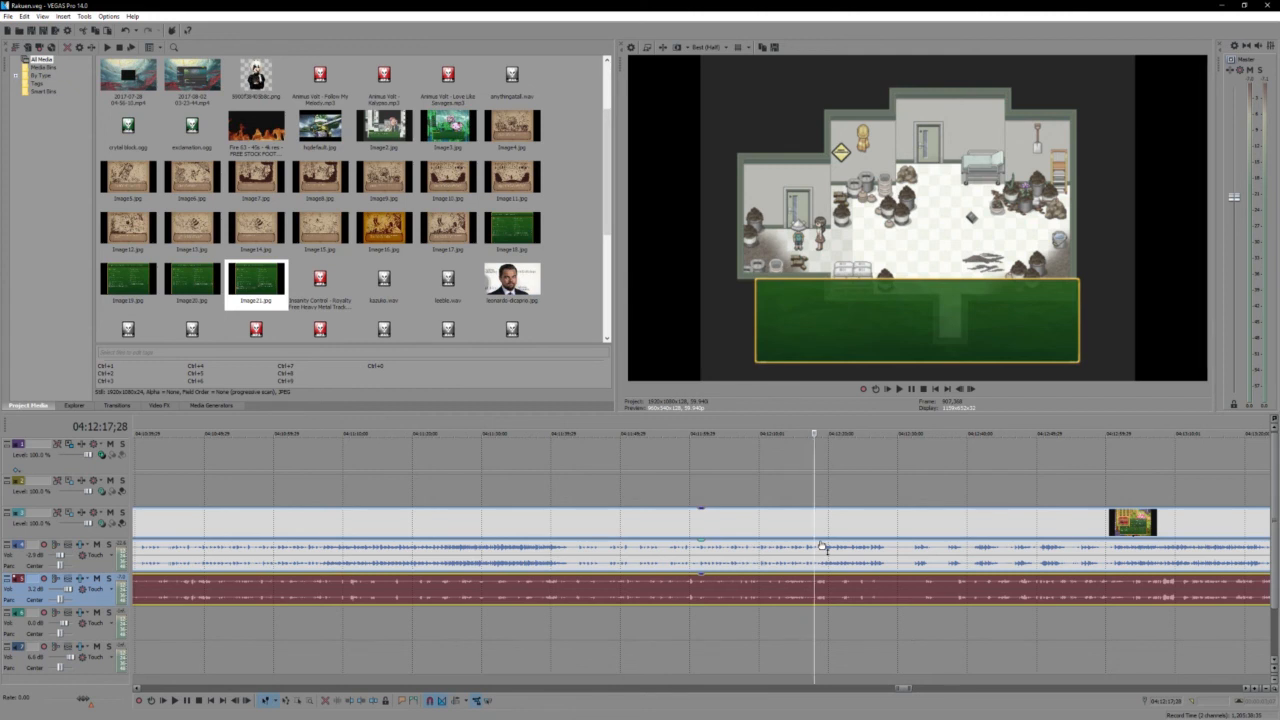
scroll(822, 547, "up", 3)
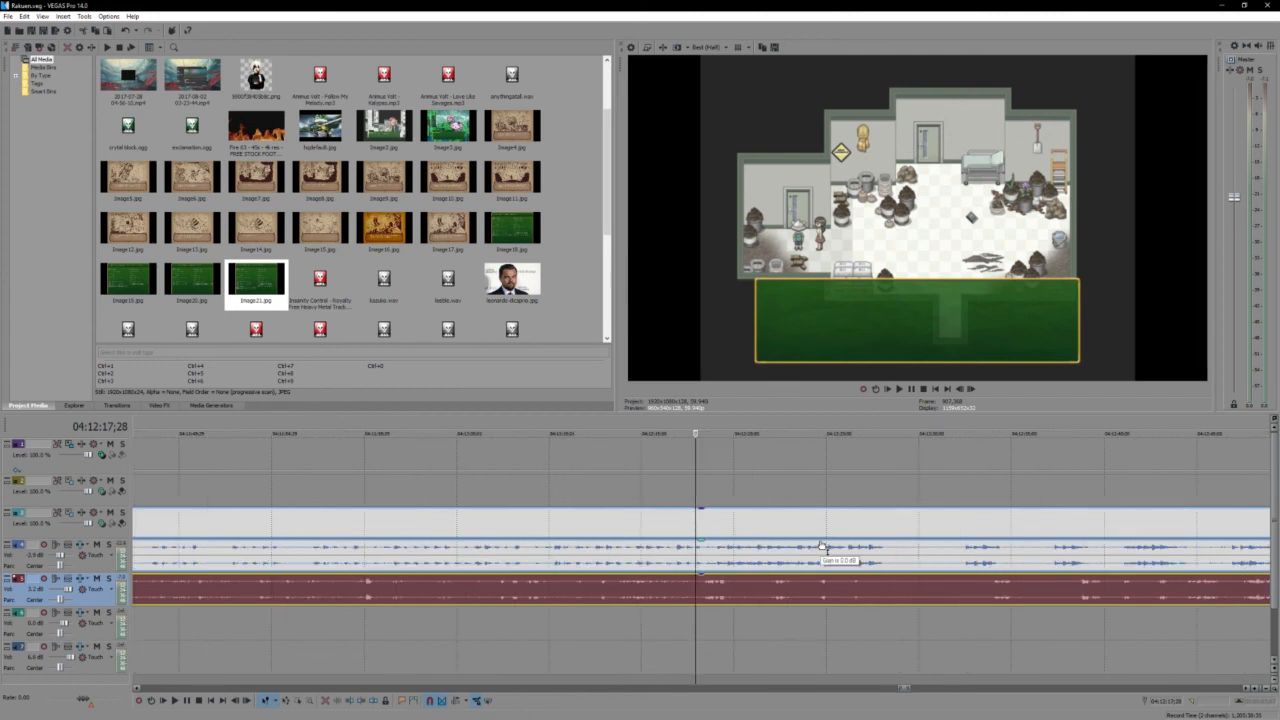
scroll(703, 596, "up", 2)
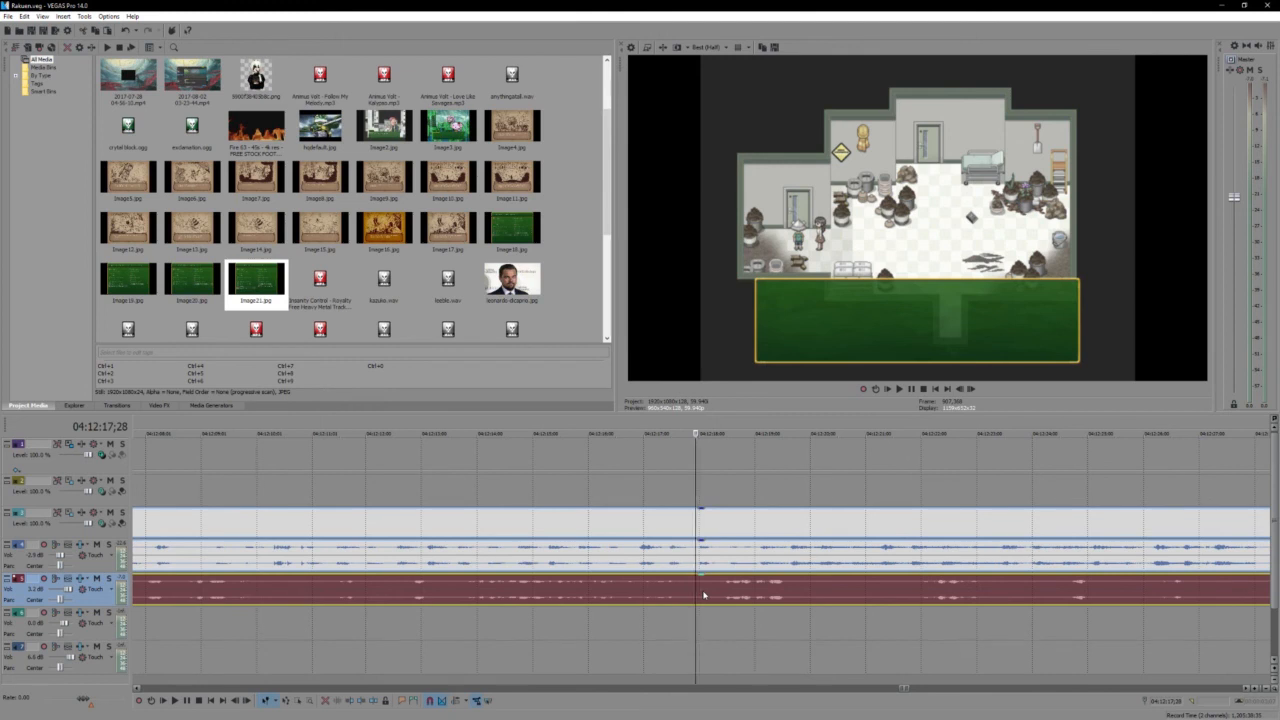
- Play the scene change in short stretches, pausing at 04:12:22;07 and 04:12:23;09, and move the cursor further ahead in the raw footage
key("space")
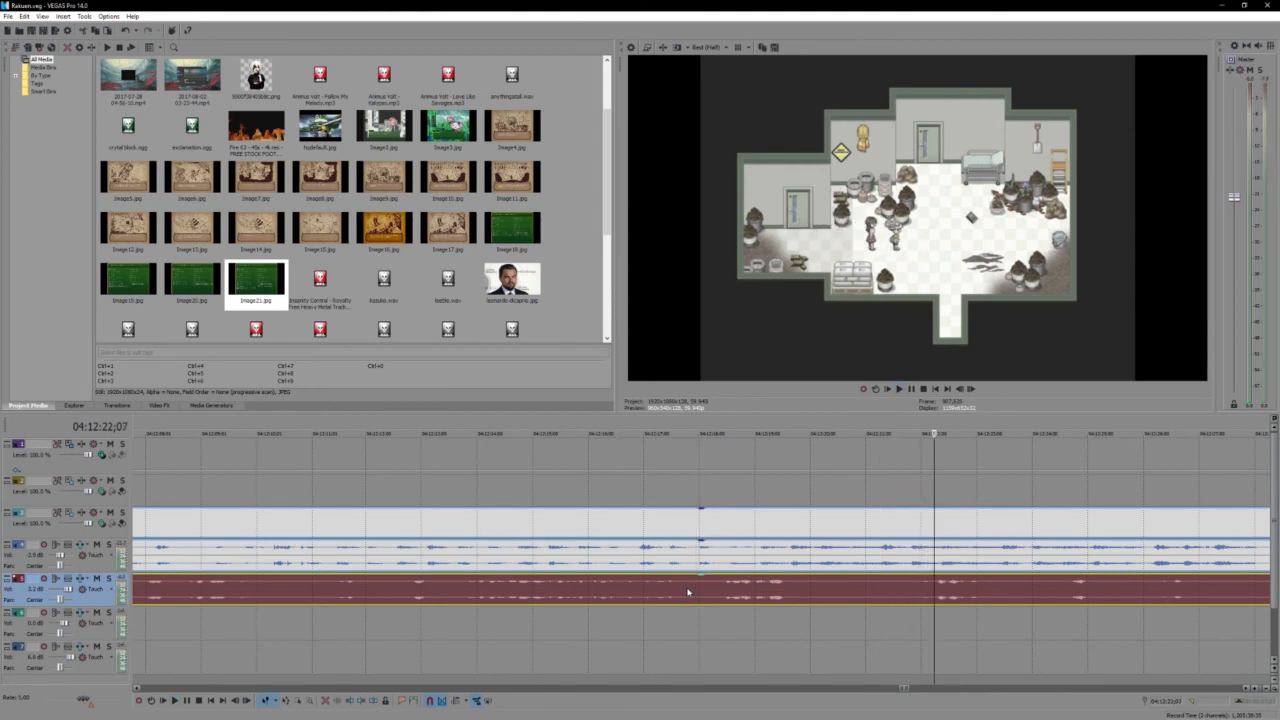
key("space")
key("space")
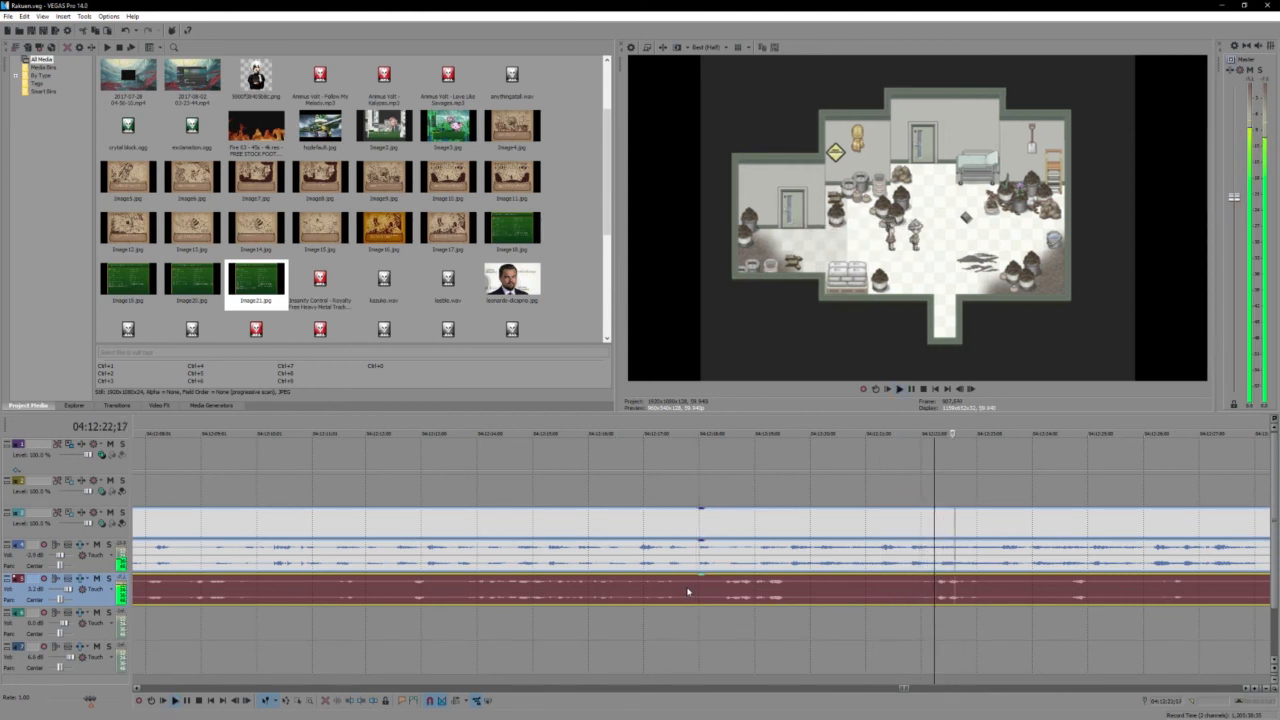
key("space")
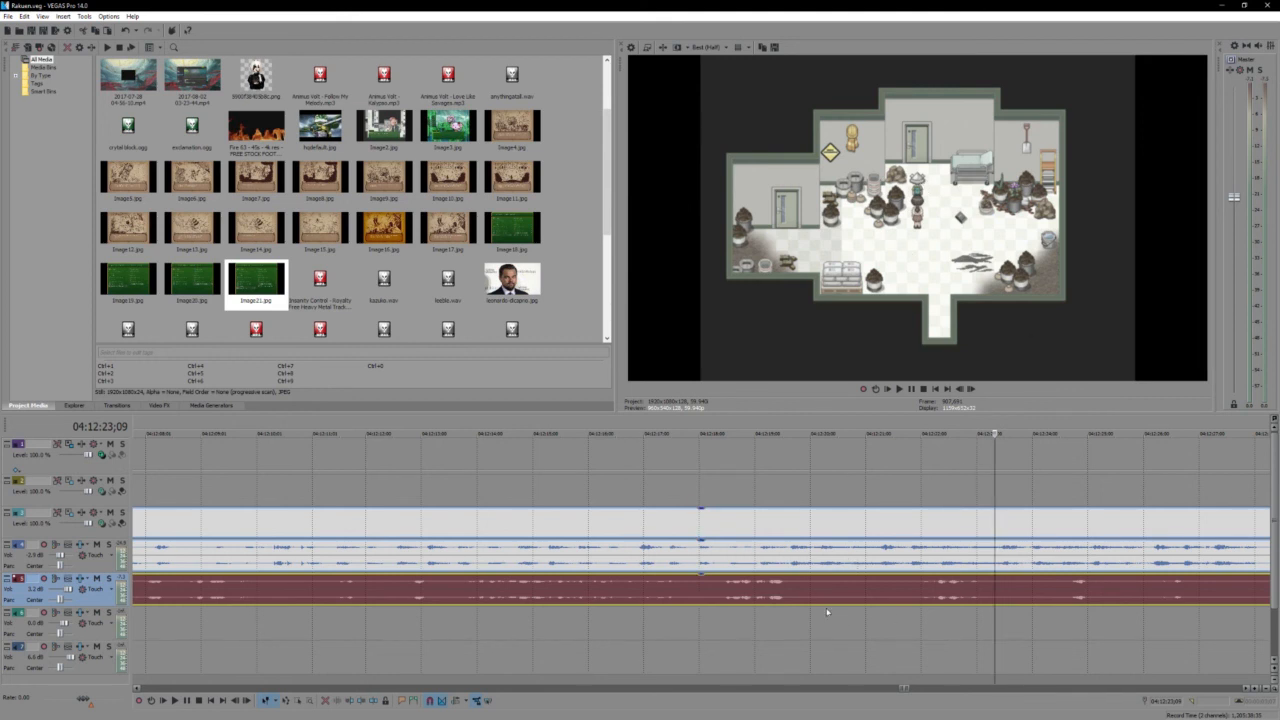
key("space")
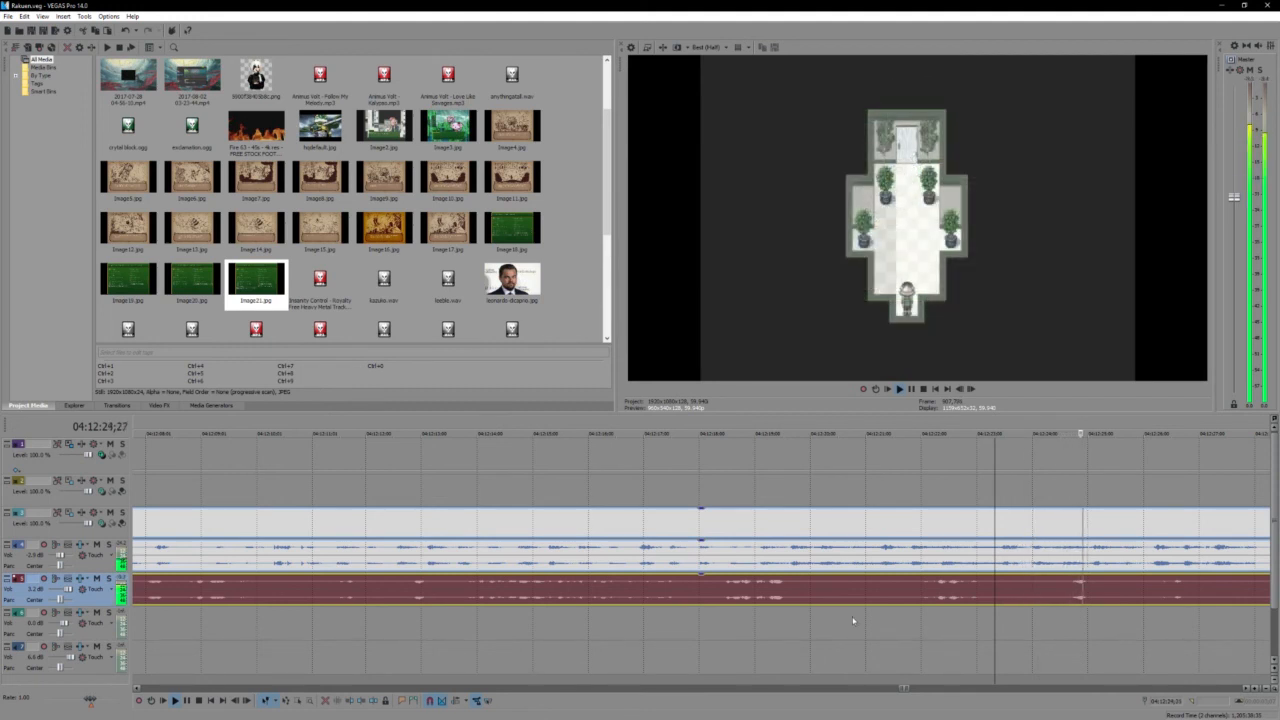
scroll(853, 621, "down", 3)
left_click(765, 592)
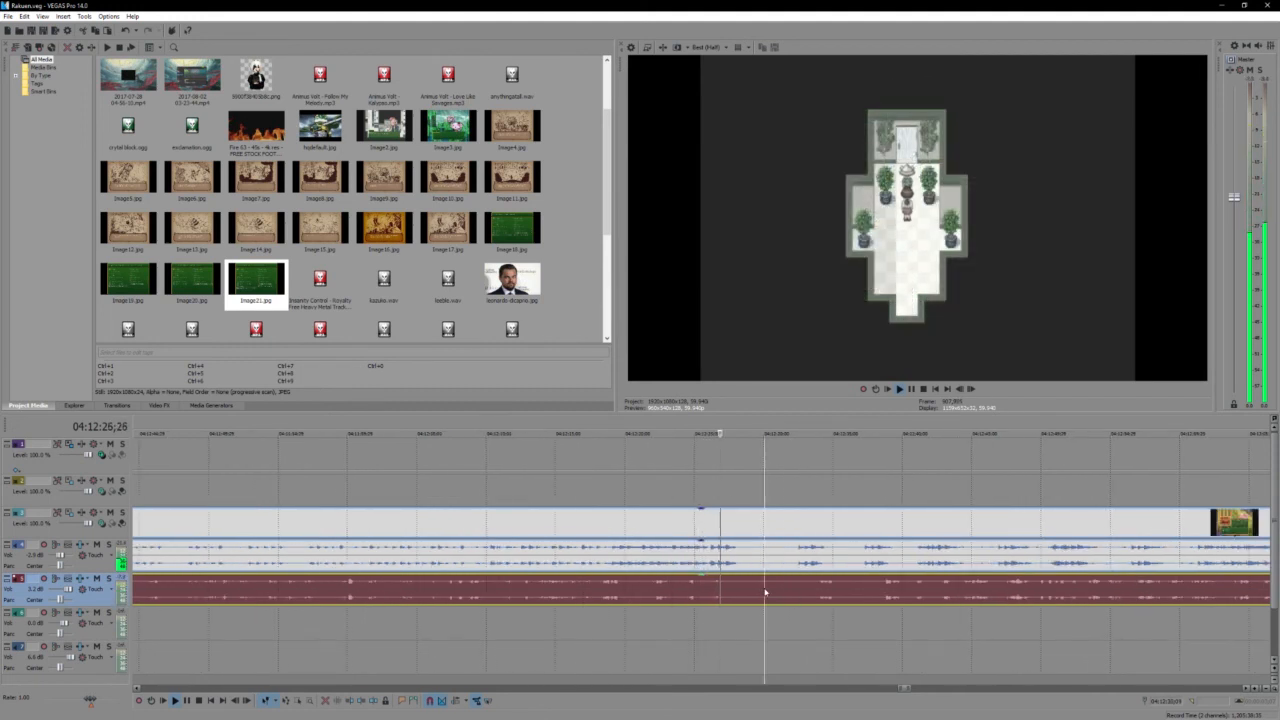
- Play the garden arrival and the Leeble Villager's tea shop dialogue from 04:12:36;16, pausing at 04:13:08;06 before playing on
scroll(765, 591, "up", 2)
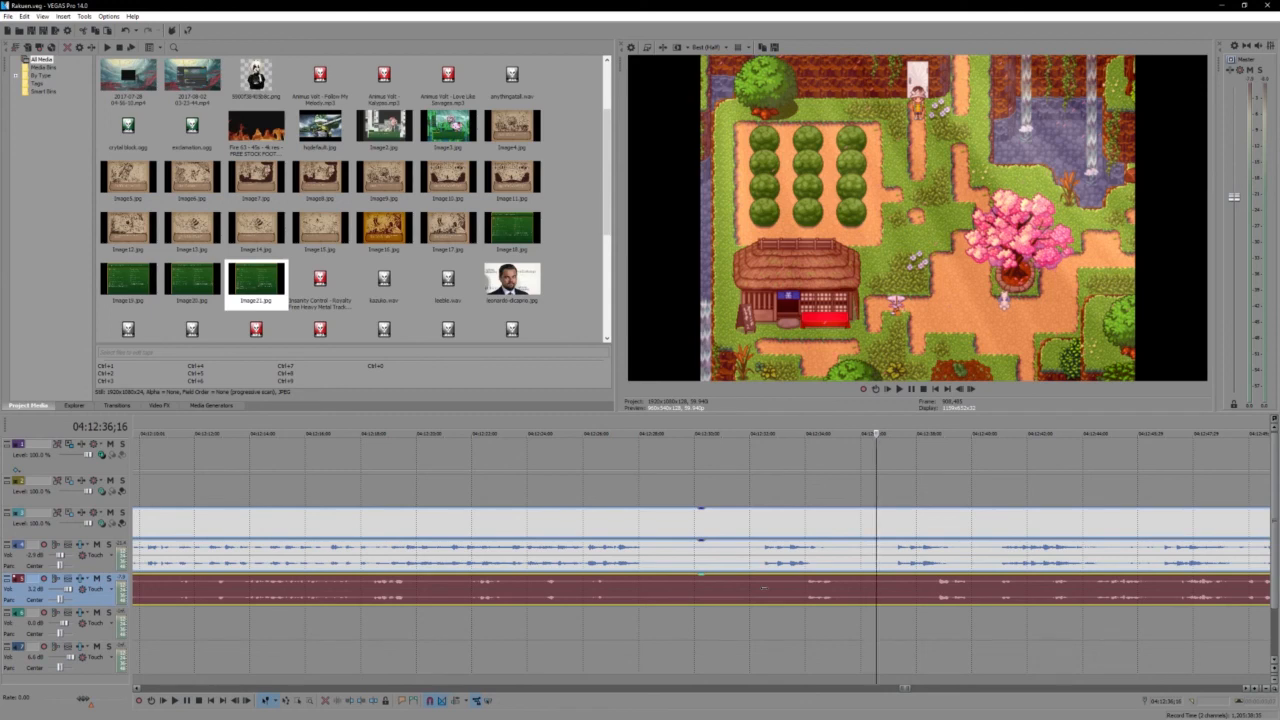
key("space")
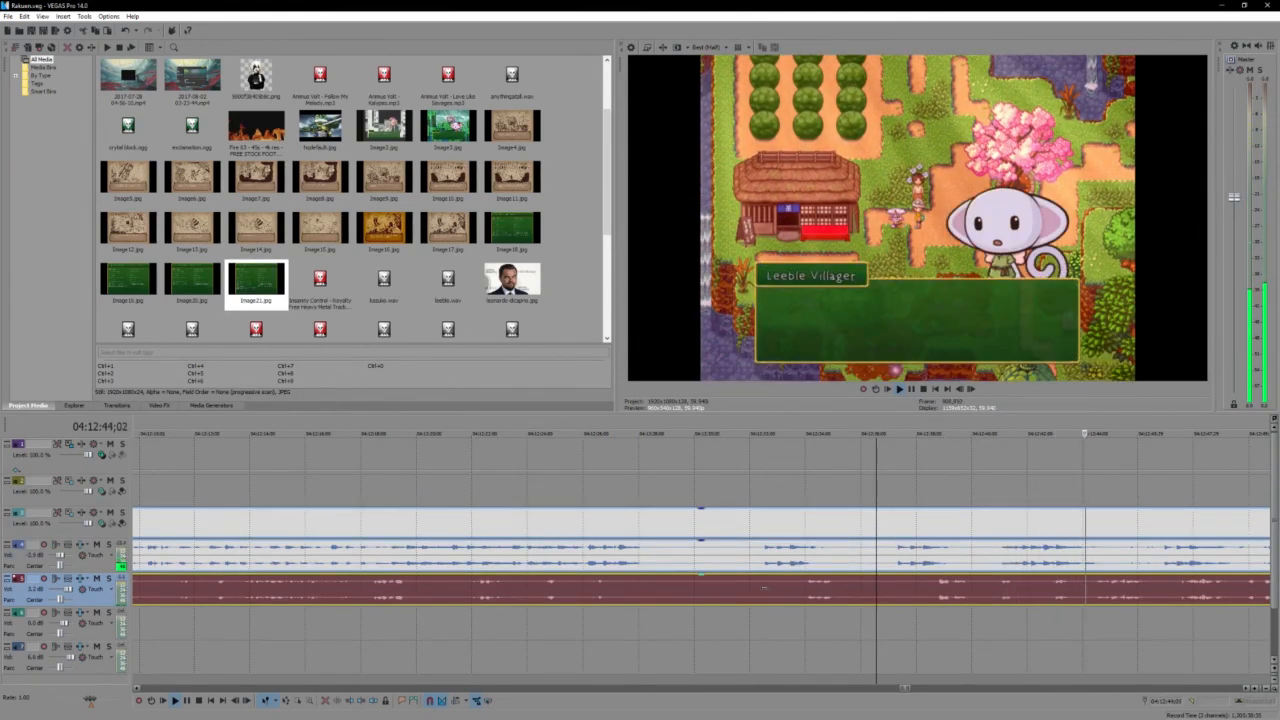
scroll(764, 588, "down", 3)
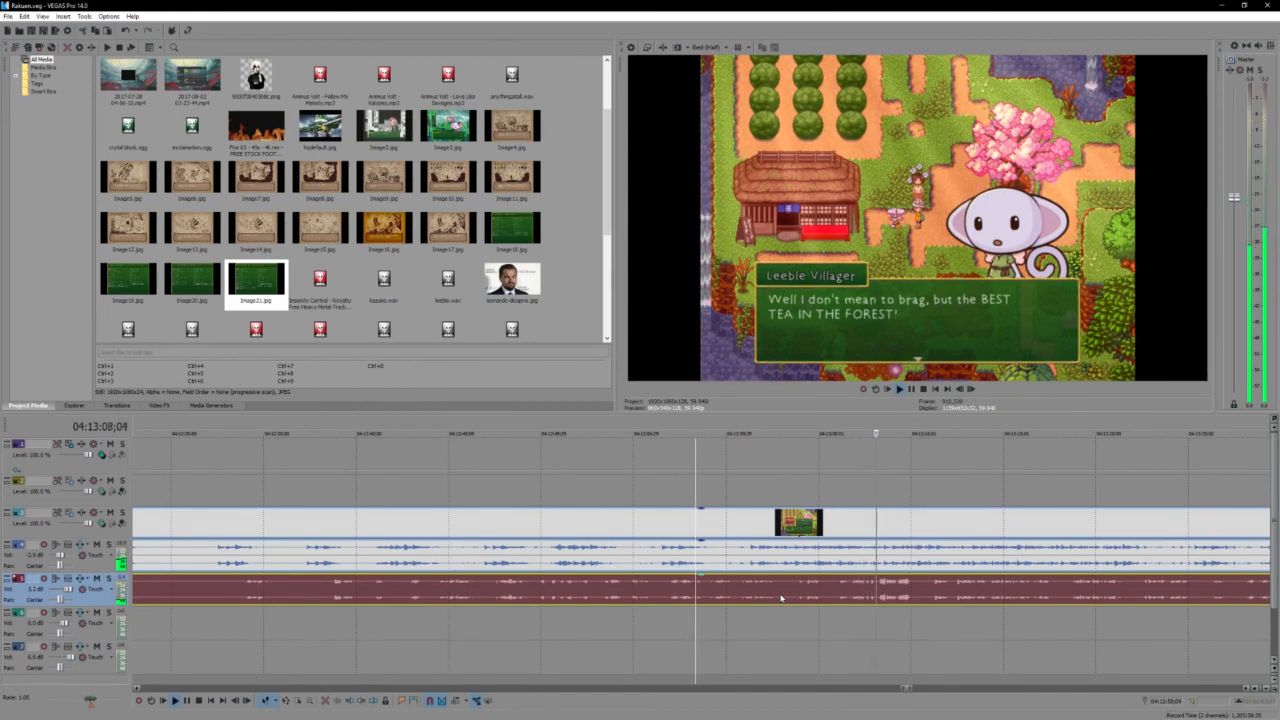
key("space")
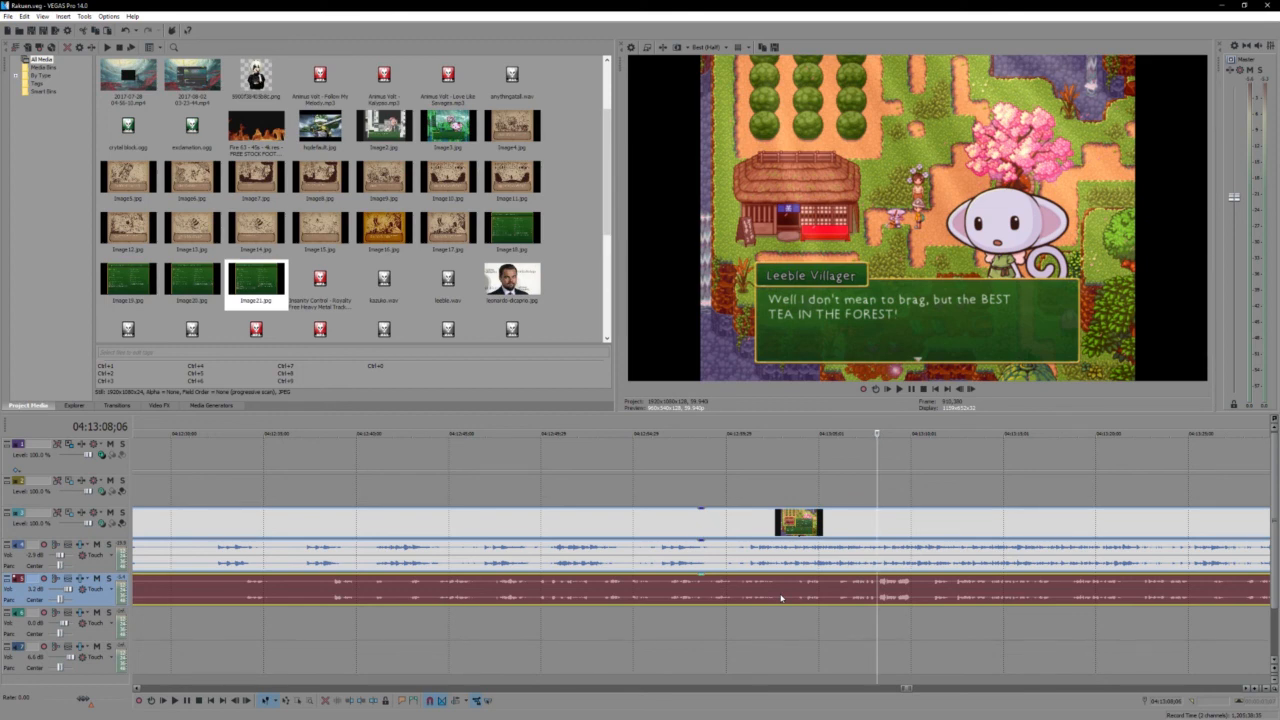
key("space")
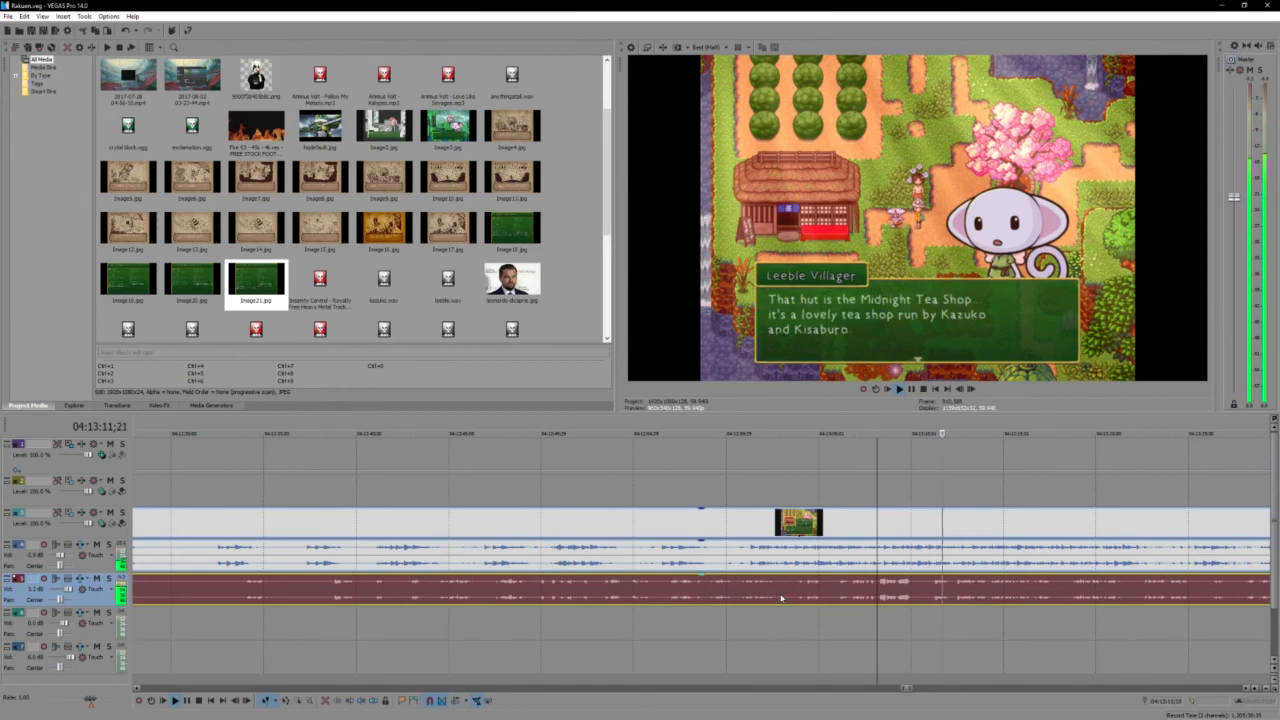
- Split the gameplay video and both recorded audio tracks at 04:13:11;05, where the Midnight Tea Shop line appears
left_click(921, 539)
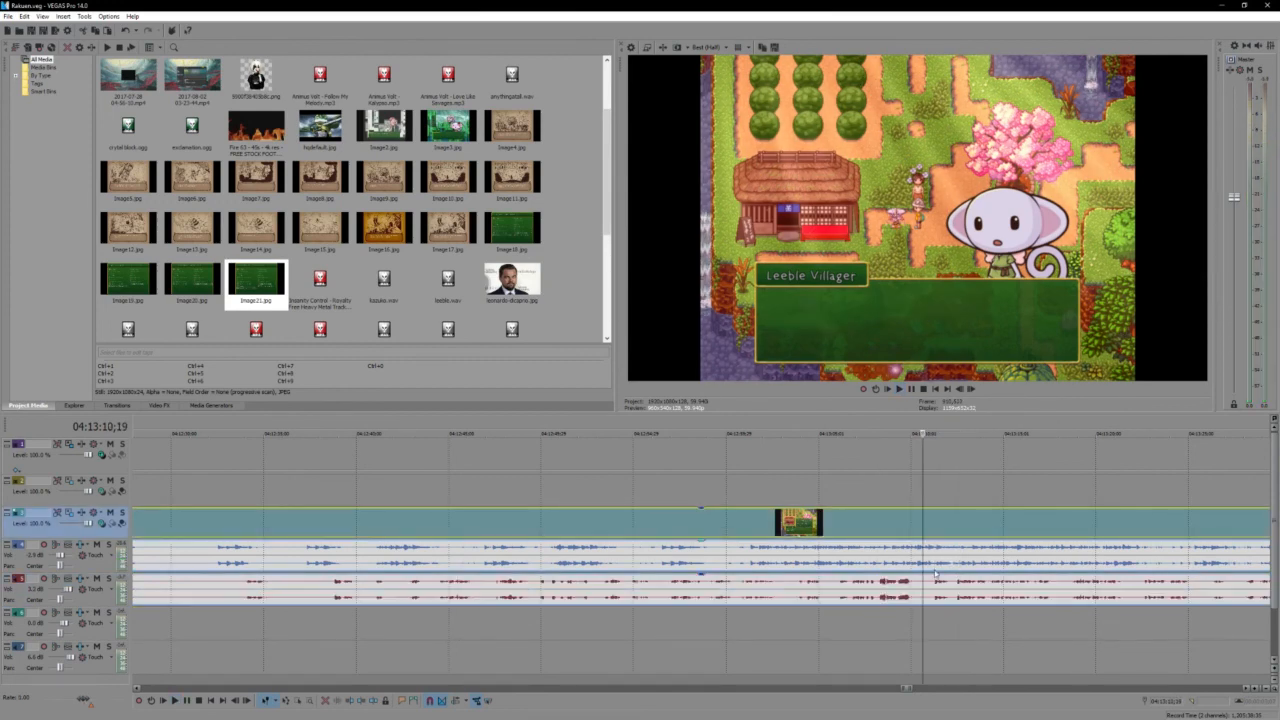
key("Return")
key("s")
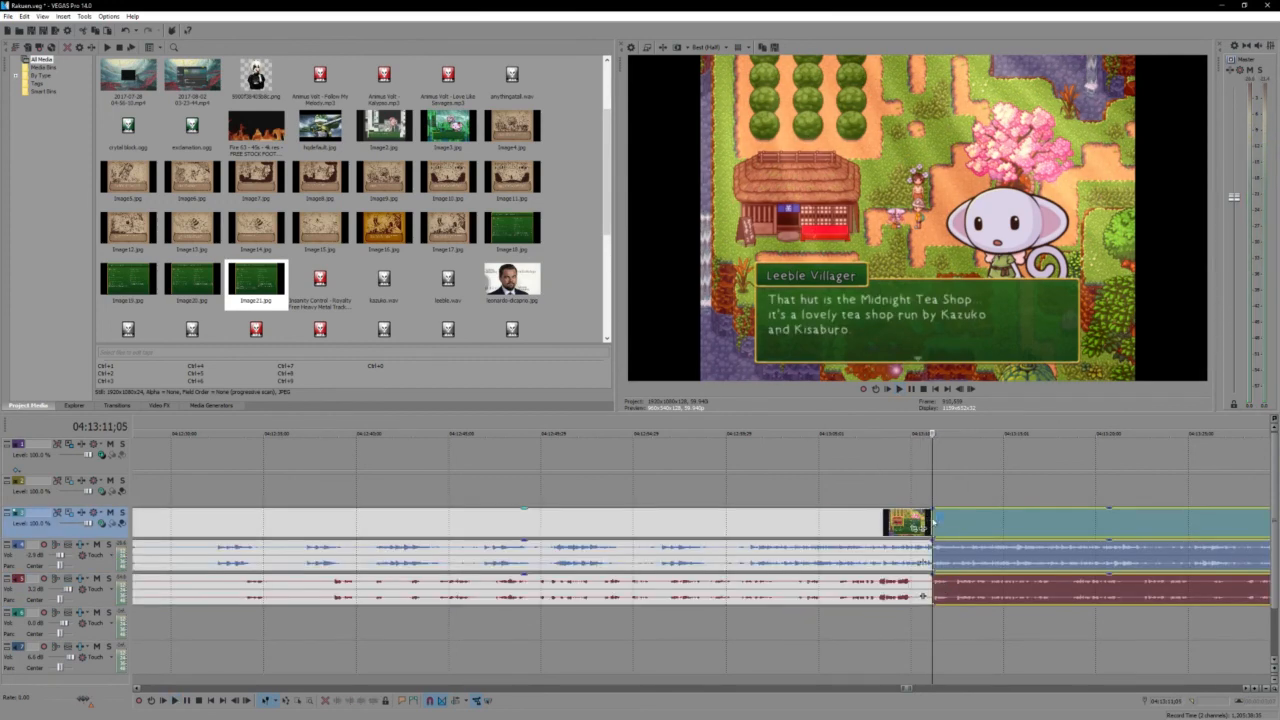
mouse_move(935, 517)
left_mouse_down()
mouse_move(959, 518)
mouse_move(940, 527)
left_mouse_up()
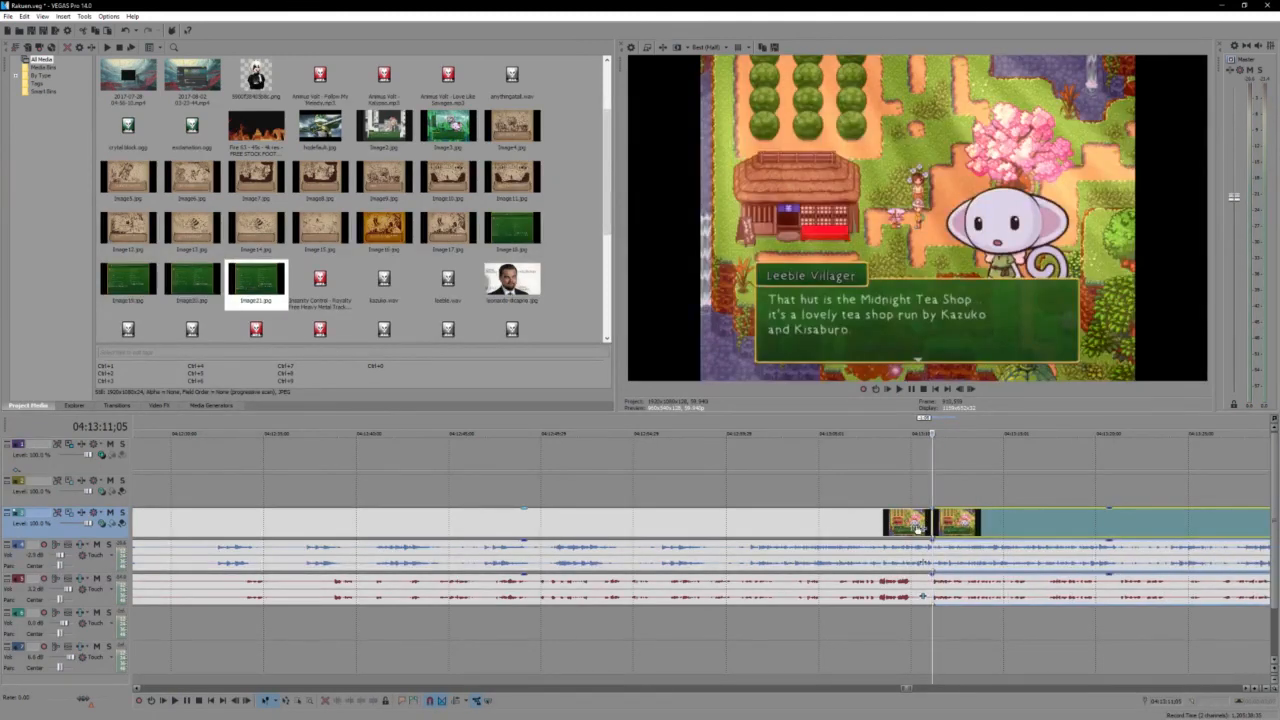
- Extend the gameplay video and its upper audio over the following events at the cut, making a crossfade about one second long
left_click(918, 528)
scroll(812, 522, "up", 5)
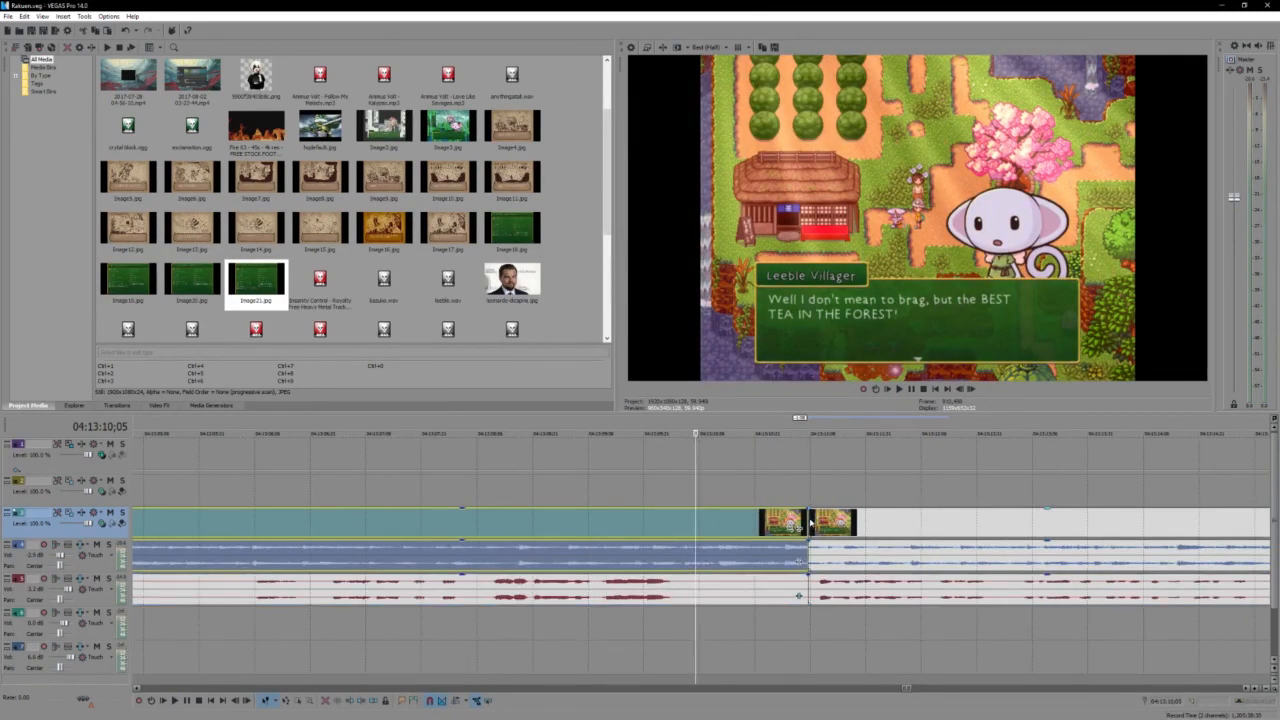
left_click_drag(812, 522, 917, 530)
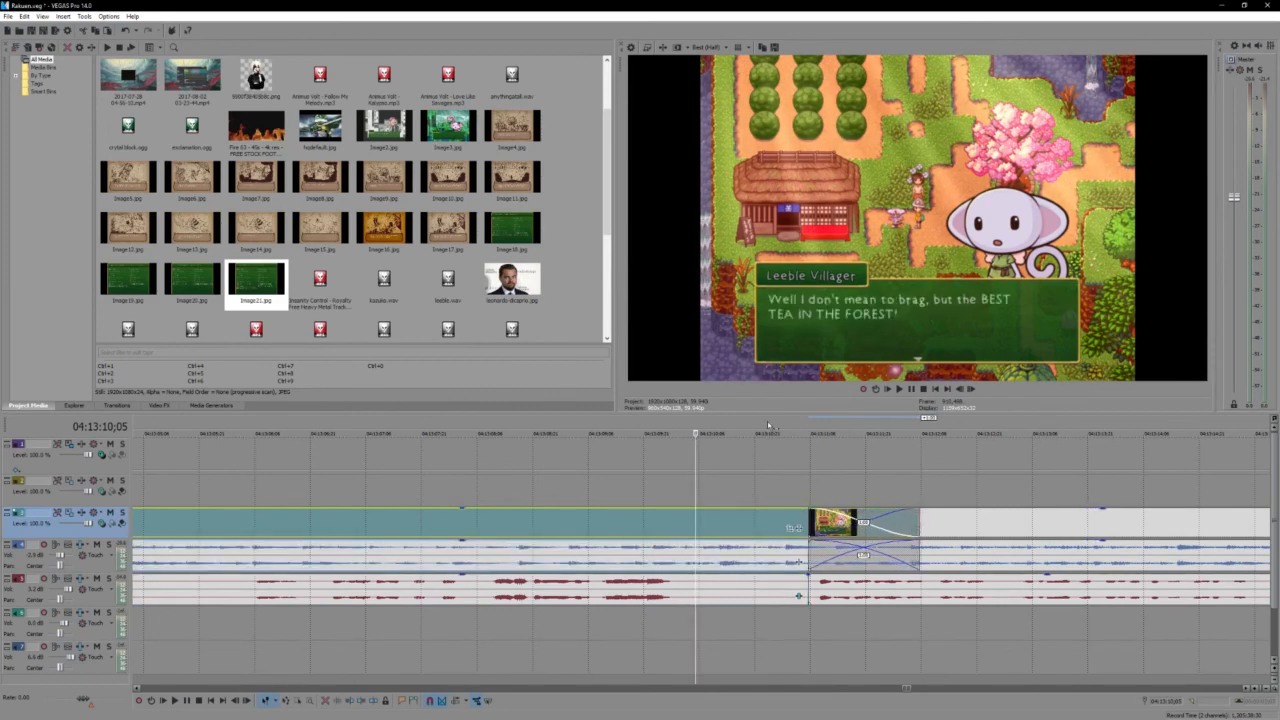
- Mark a time selection around the new crossfade and replay the transition several times from just before 04:13:11
left_click_drag(769, 426, 998, 431)
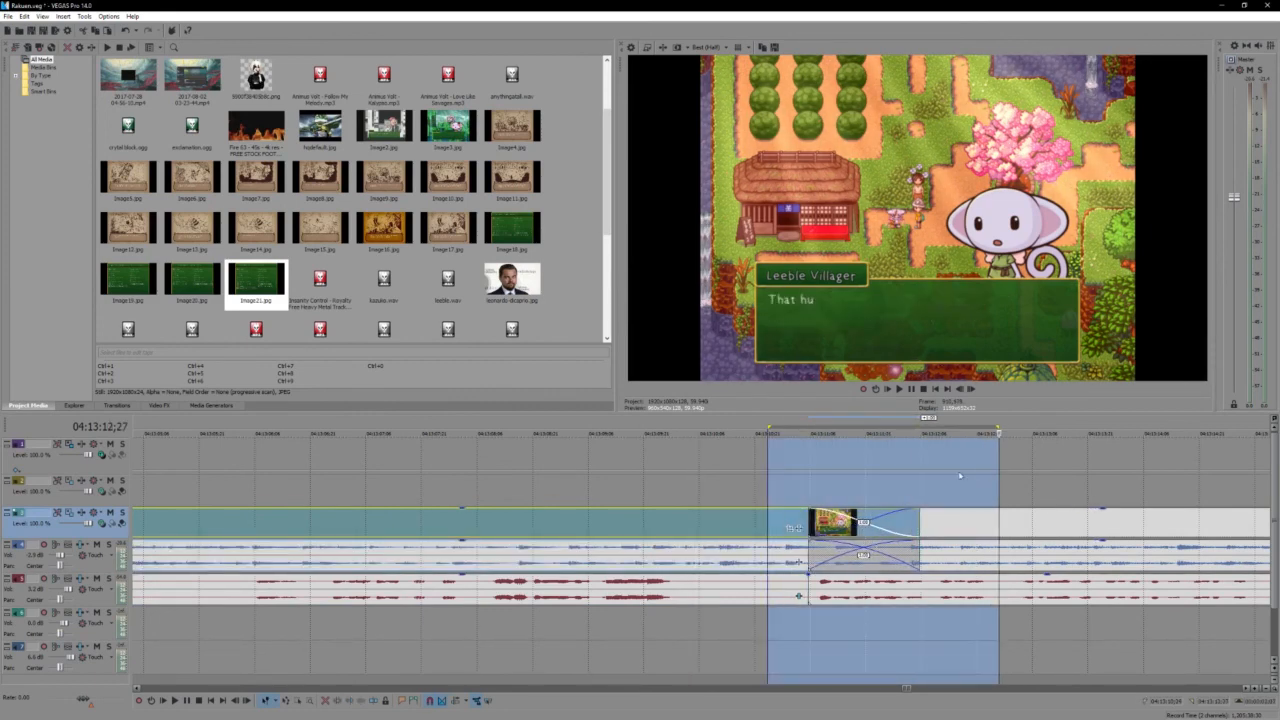
key("space")
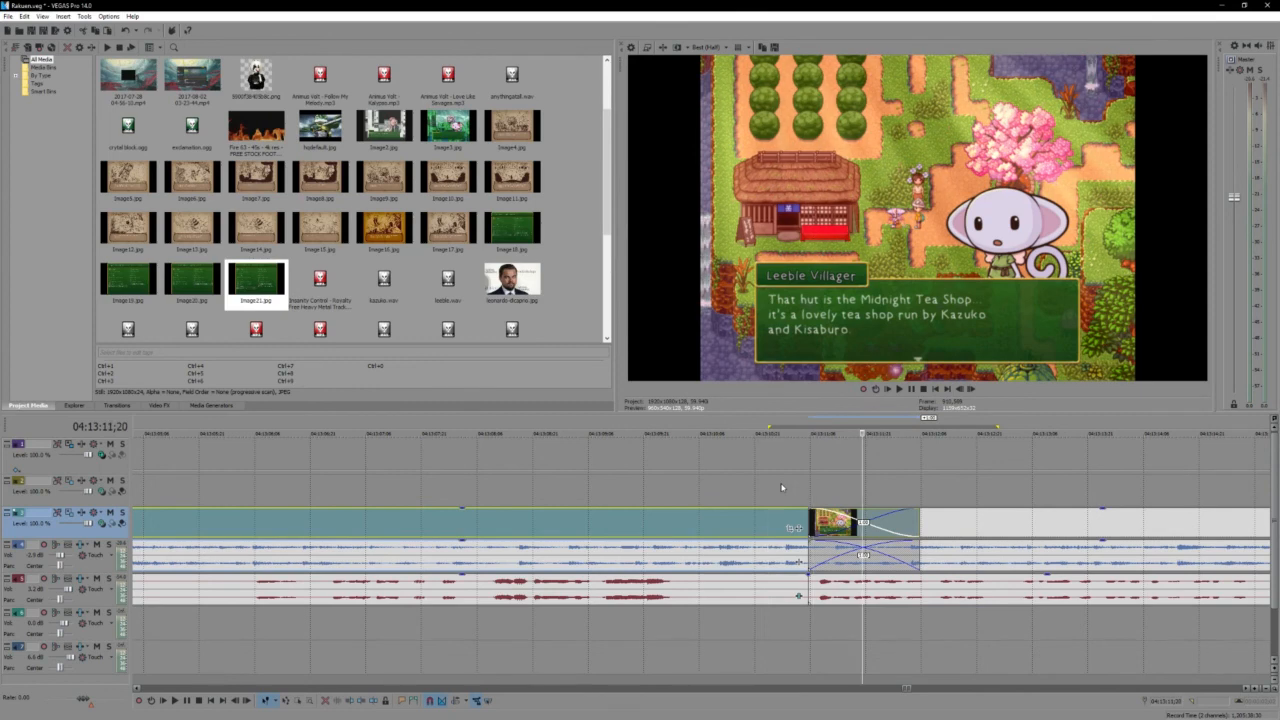
left_click(782, 487)
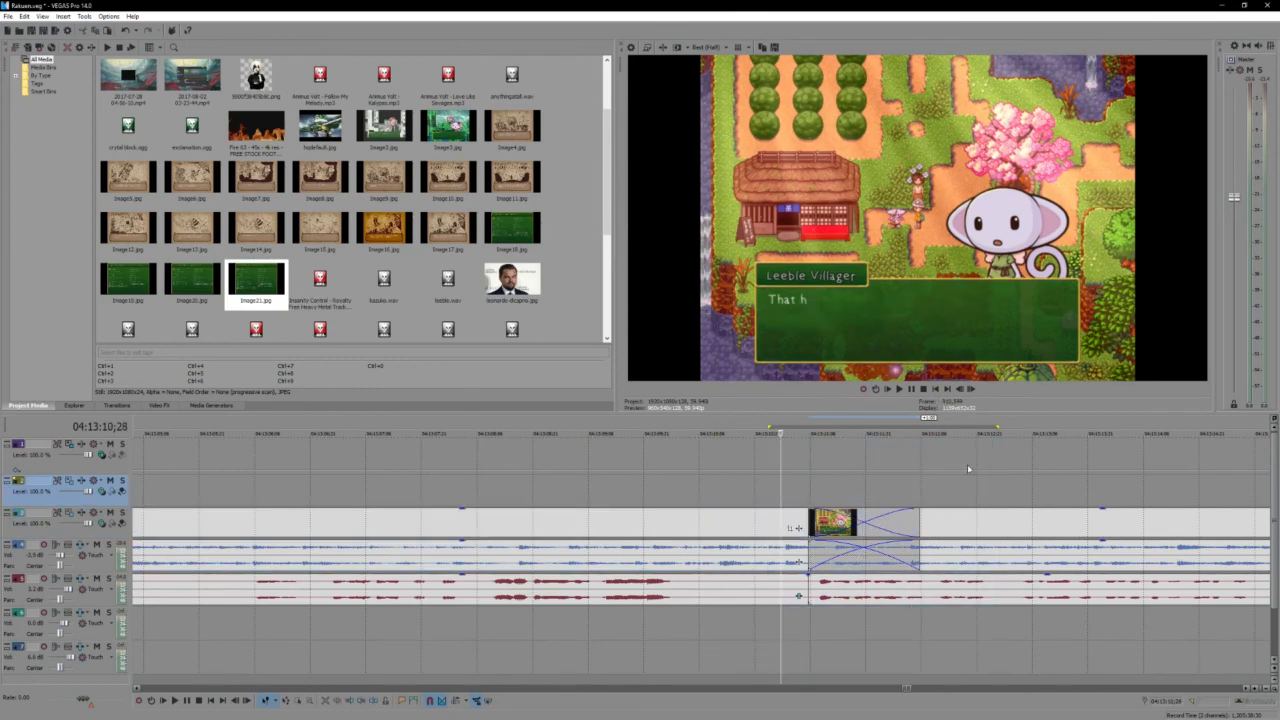
key("space")
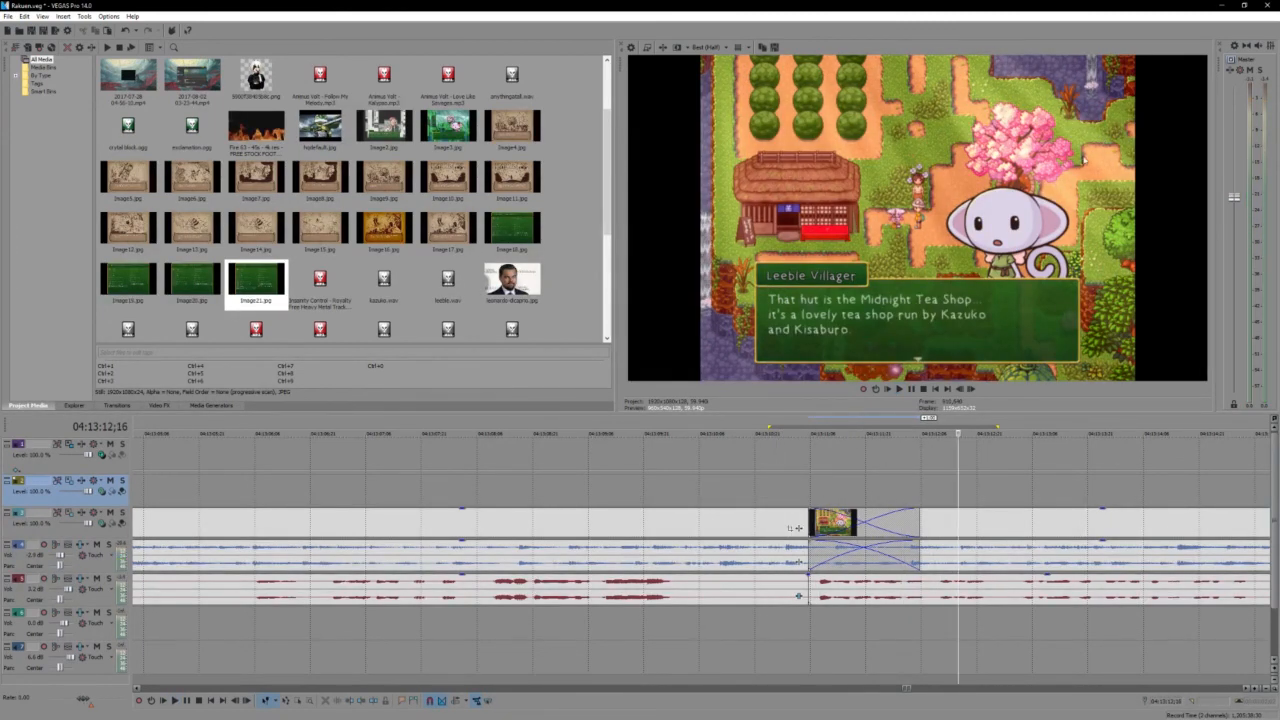
key("Return")
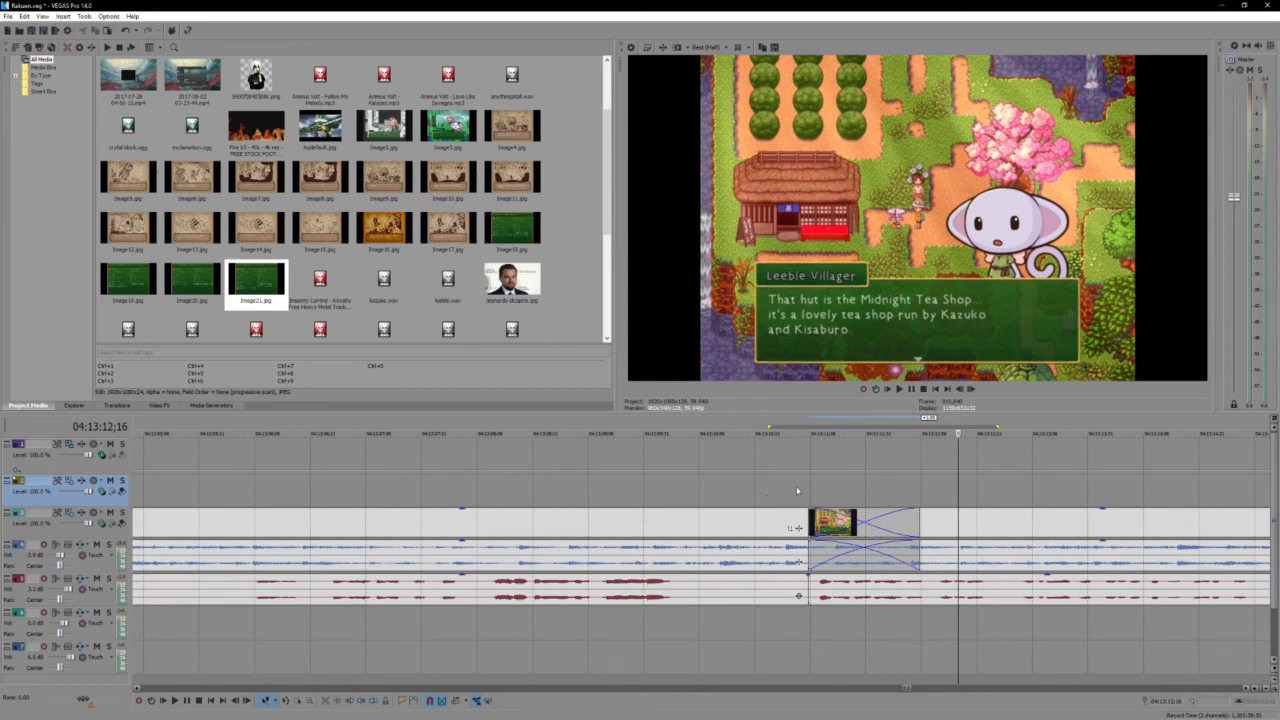
left_click(777, 487)
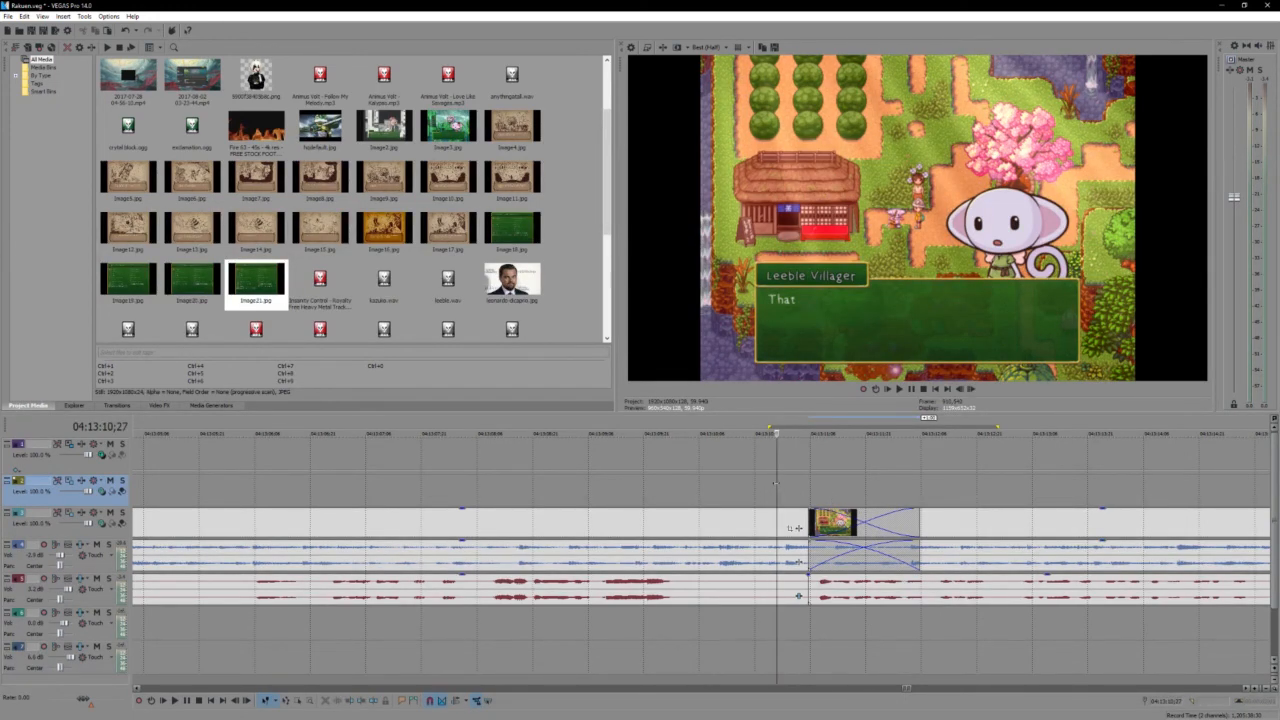
key("space")
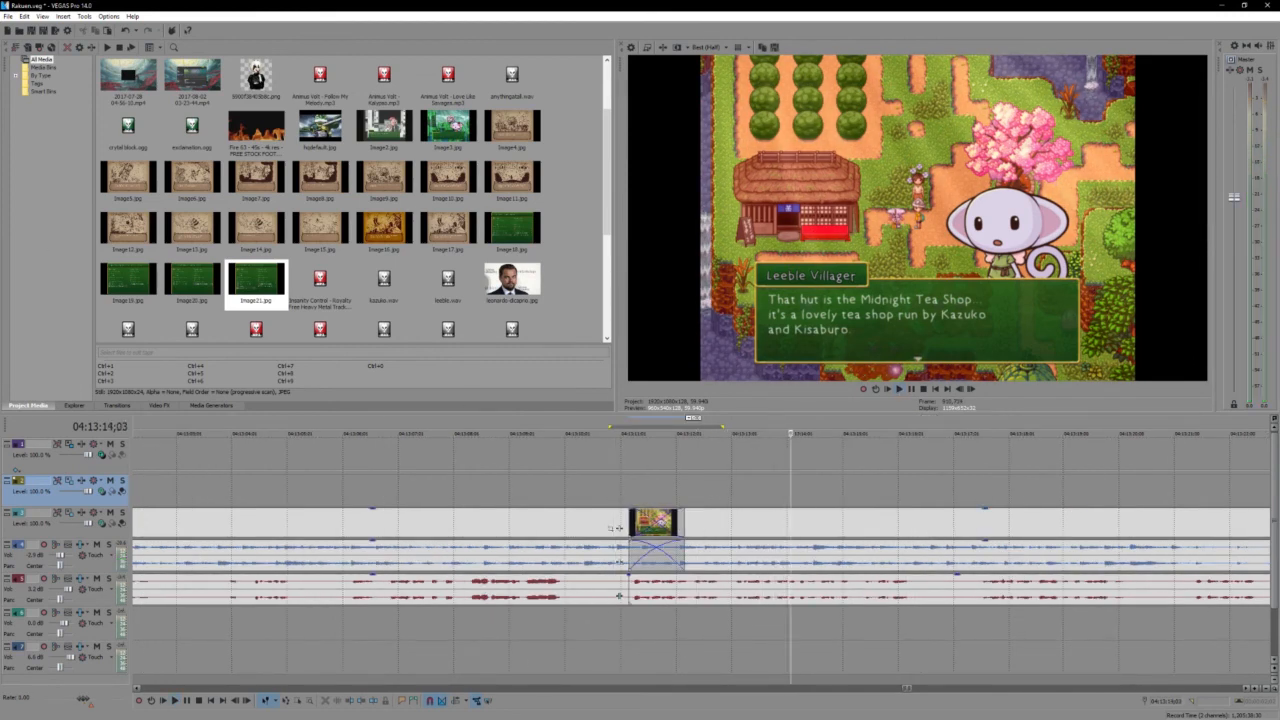
- Select the event after the cut on the lower recorded audio track and play the footage on from 04:13:14;03
key("alt+Tab")
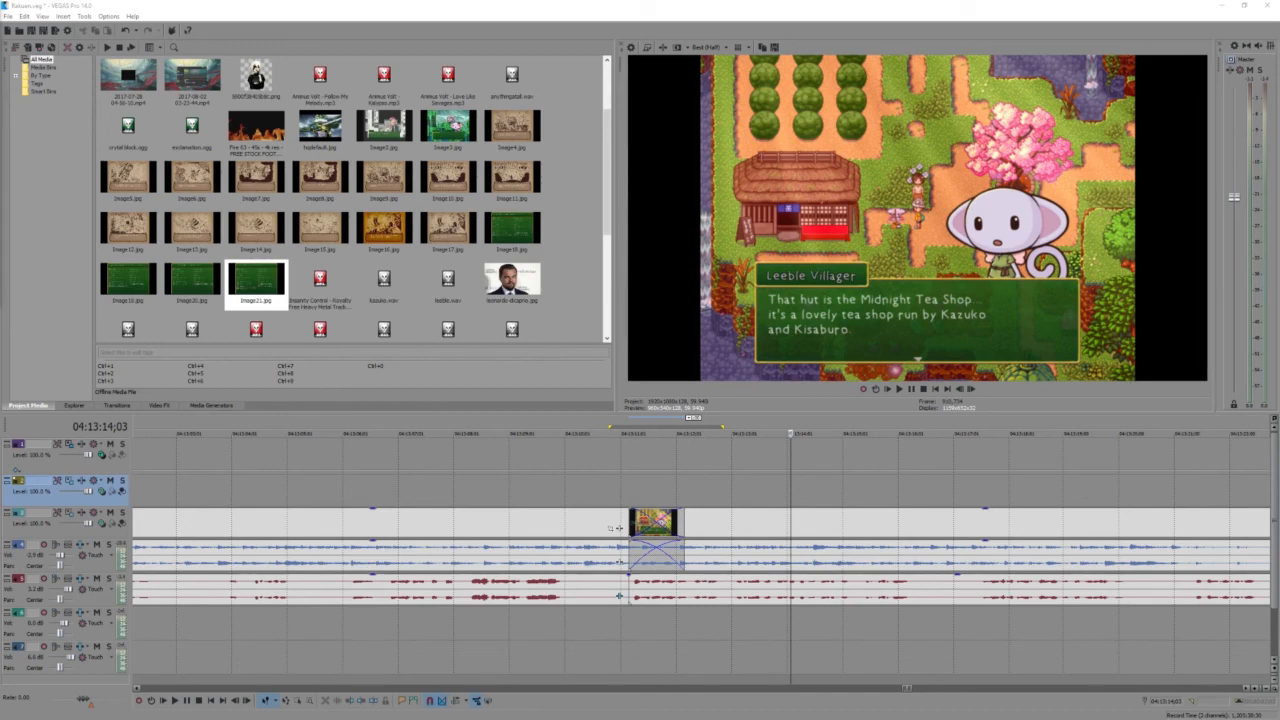
left_click(790, 586)
key("space")
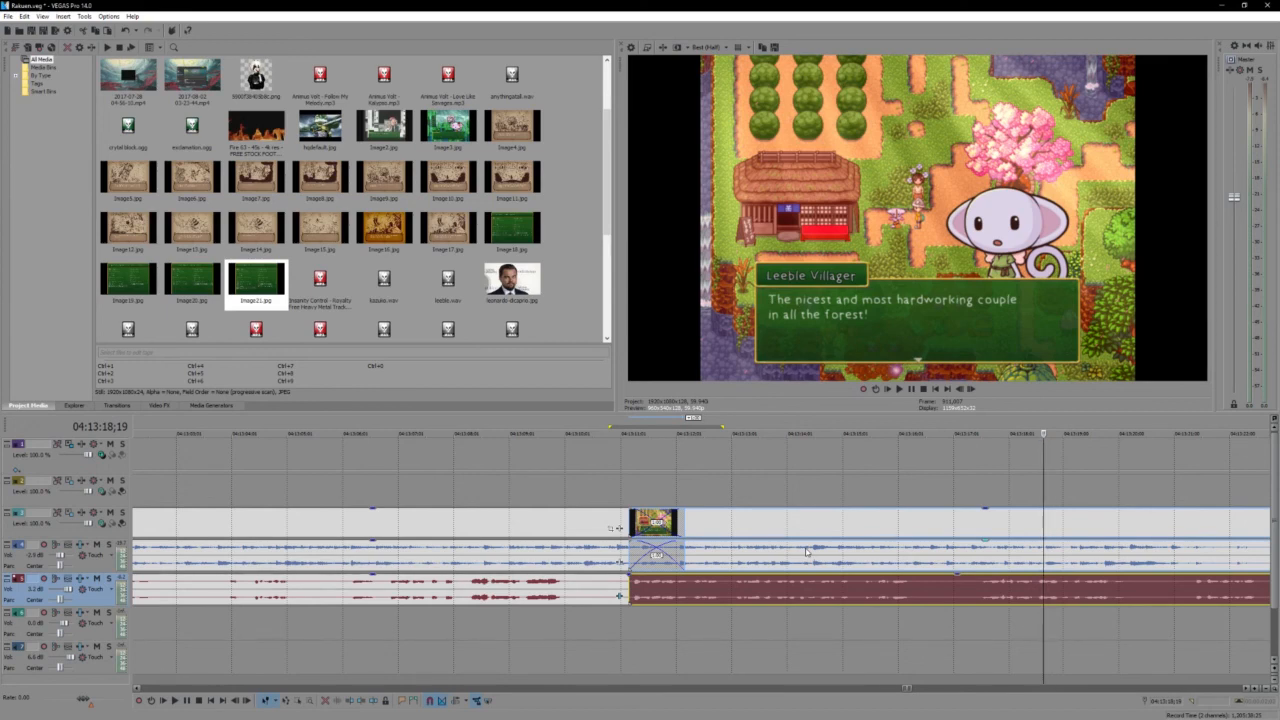
key("space")
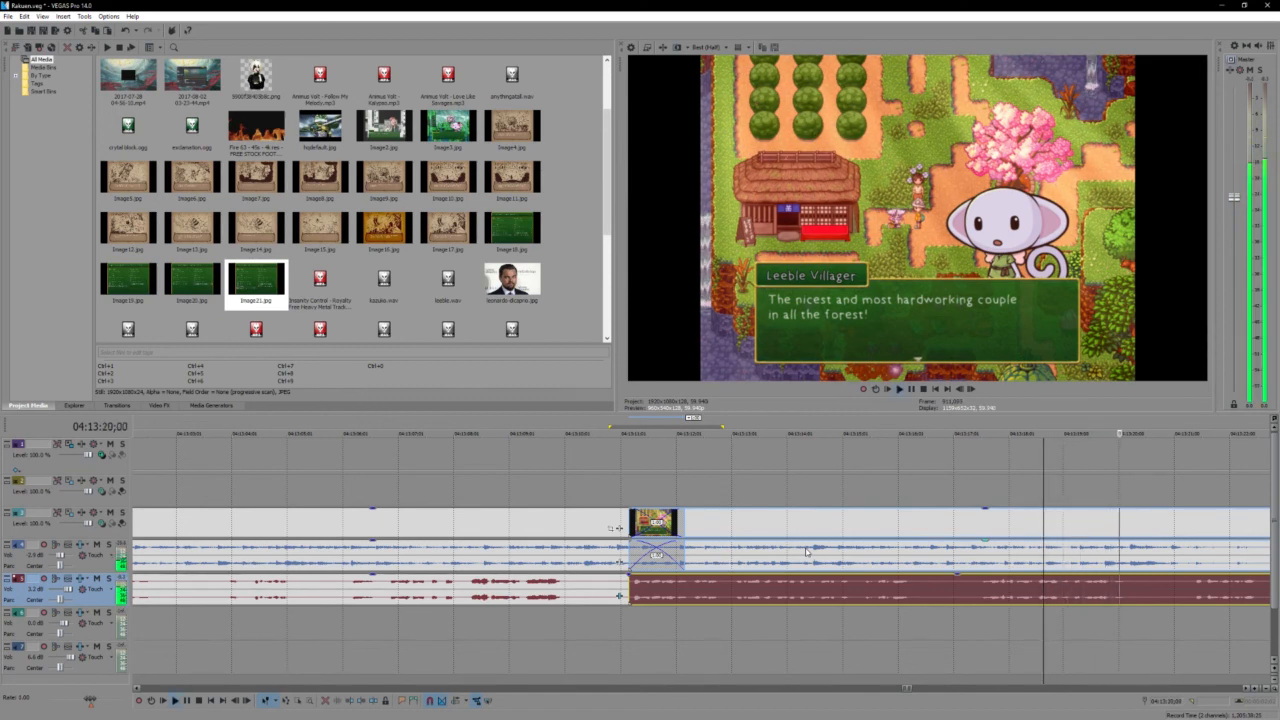
scroll(806, 551, "down", 2)
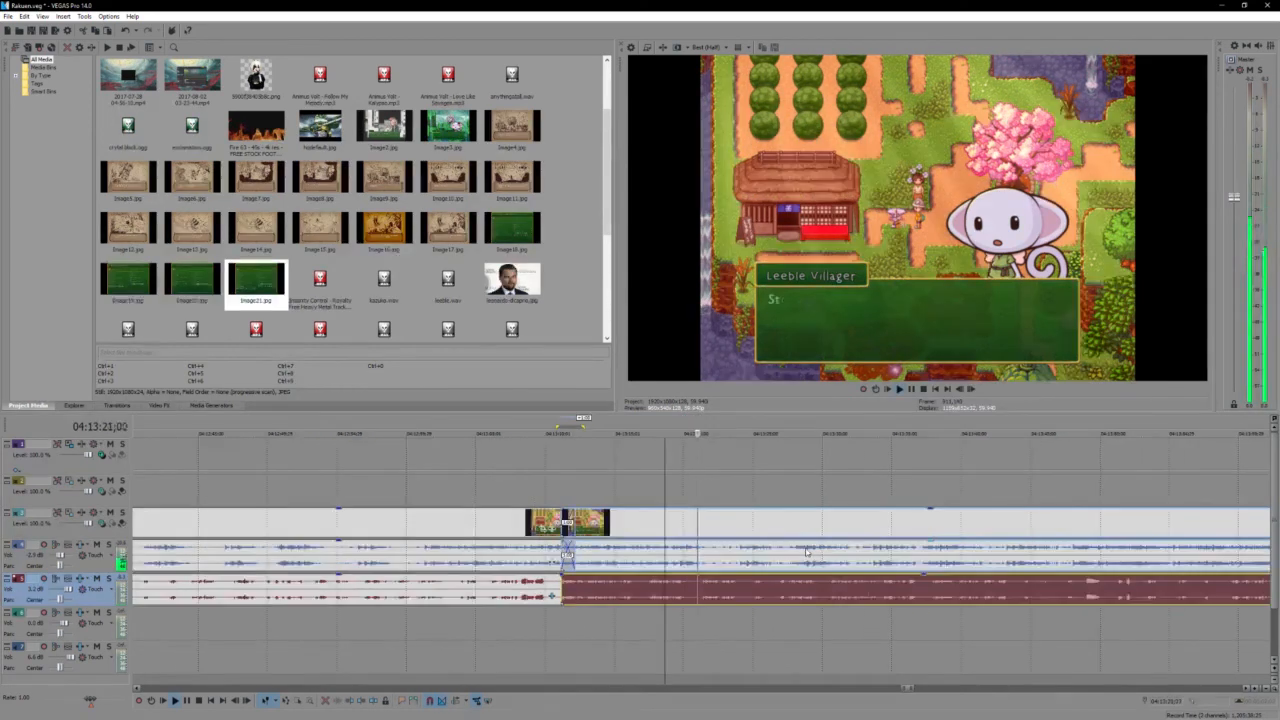
- Play the villager's tea plantation dialogue in short stretches, pausing at 04:13:37;22 and 04:13:40;22, until the dialogue closes
left_click(905, 601)
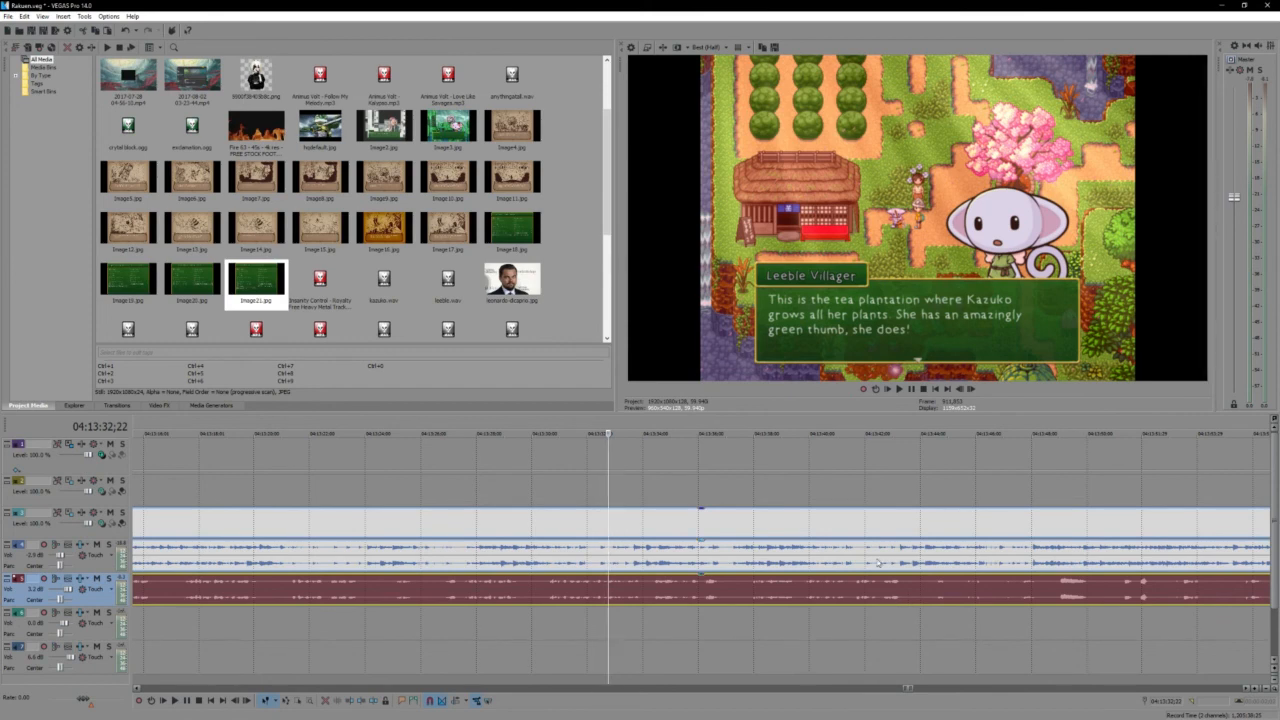
key("space")
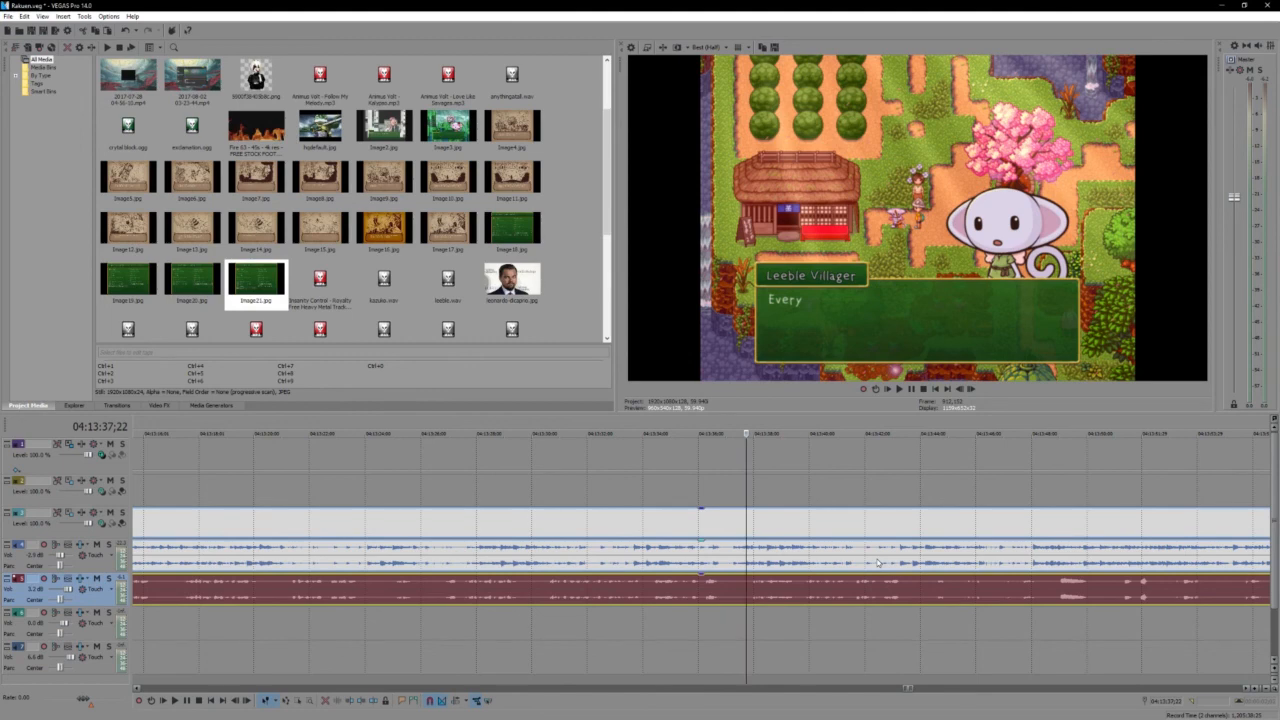
key("space")
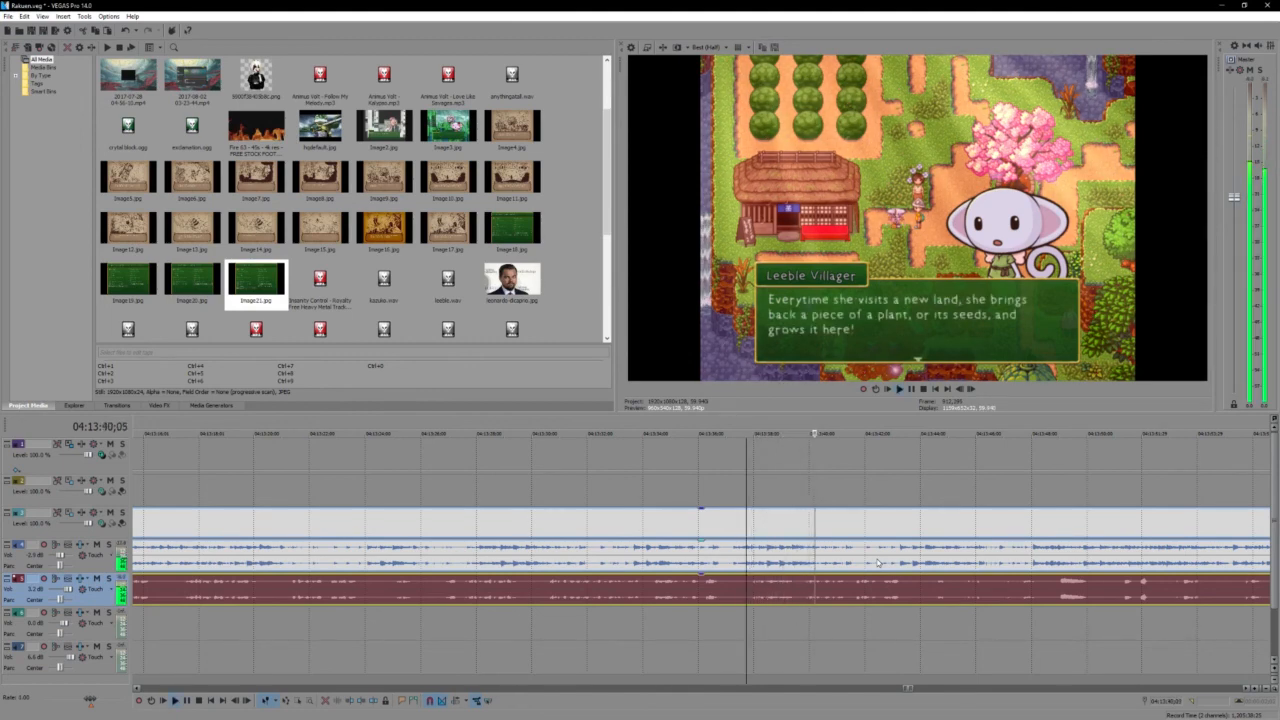
key("space")
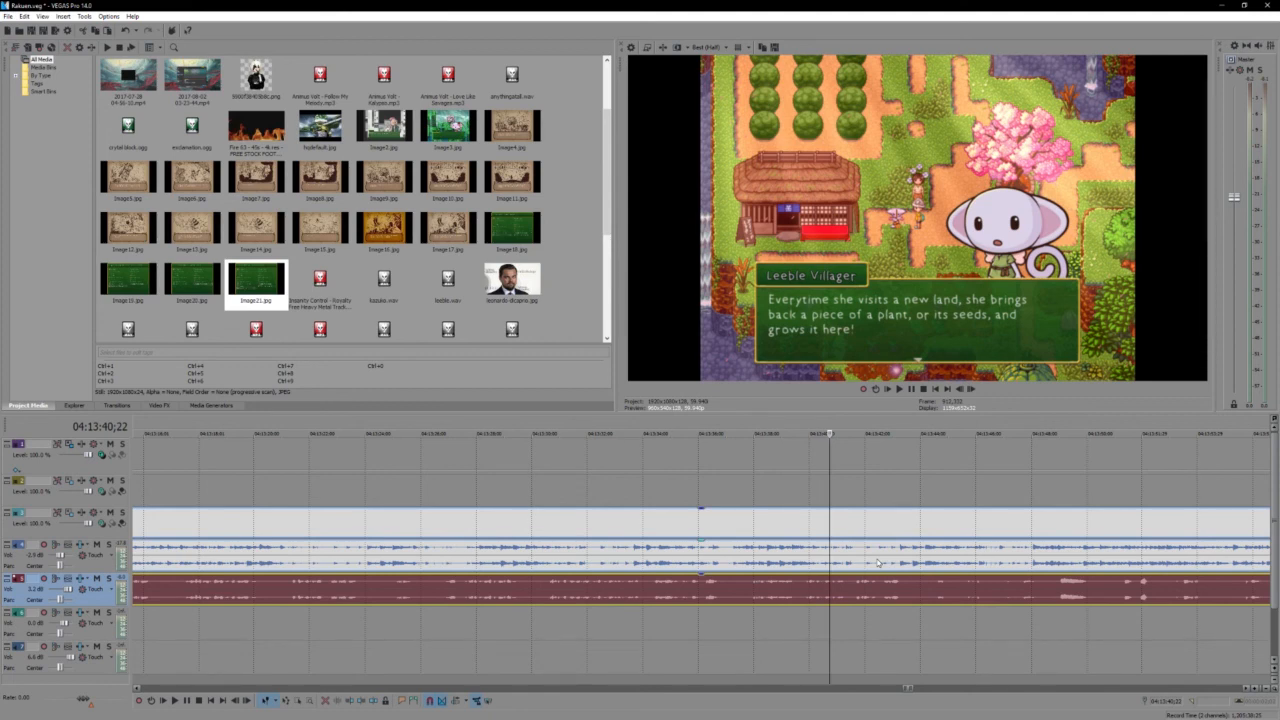
key("space")
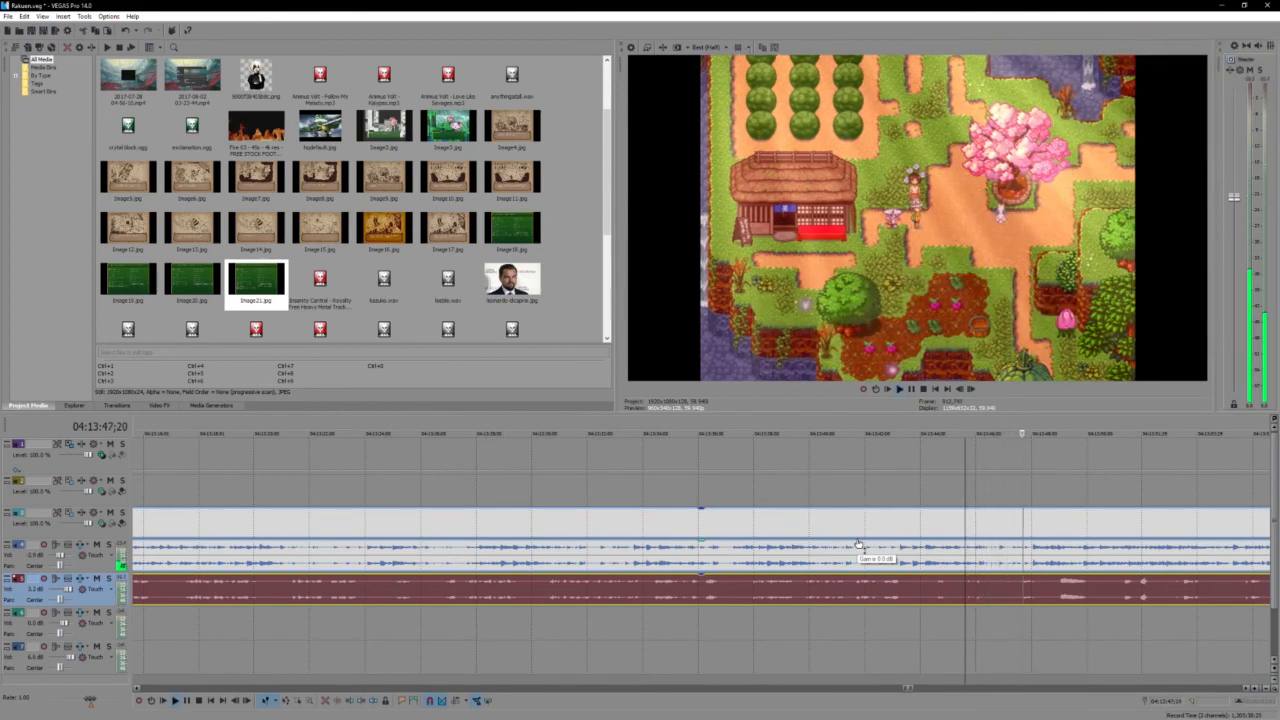
- Replay the footage from 04:13:47;19 into the Puchi dialogue and stop around the loud passage on the lower audio track
scroll(858, 544, "down", 2)
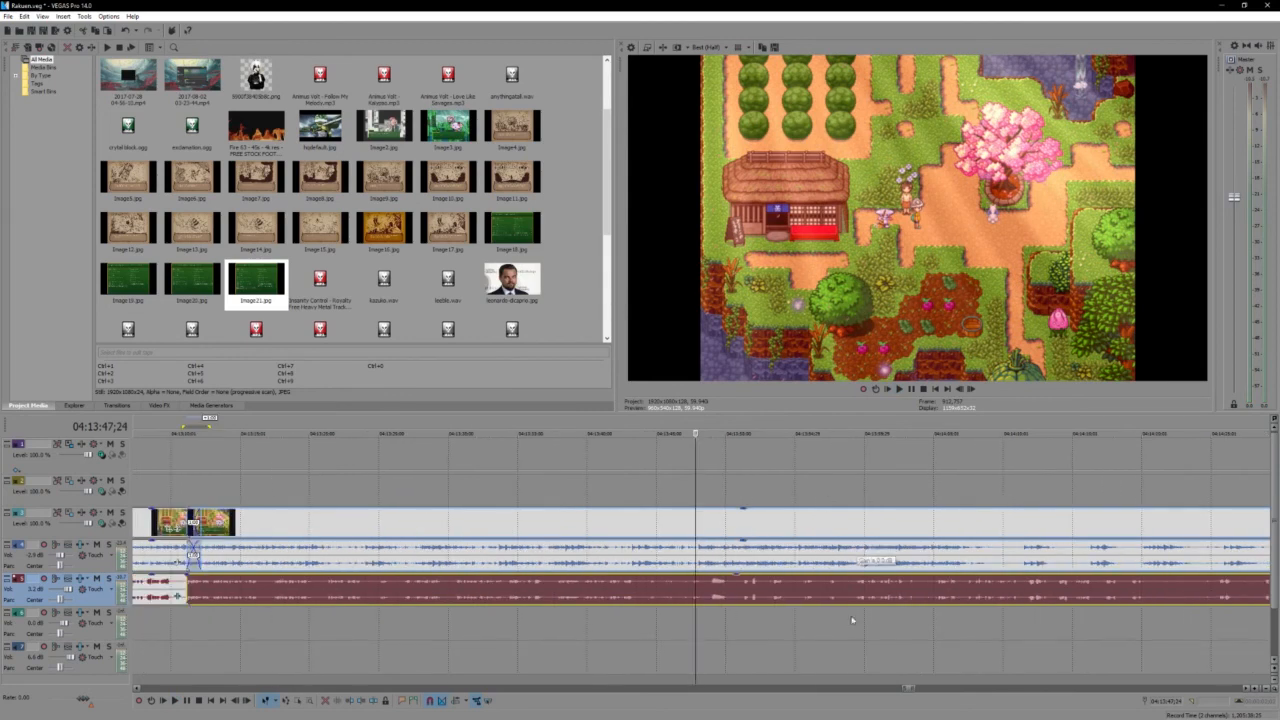
scroll(819, 618, "up", 4)
left_click(686, 592)
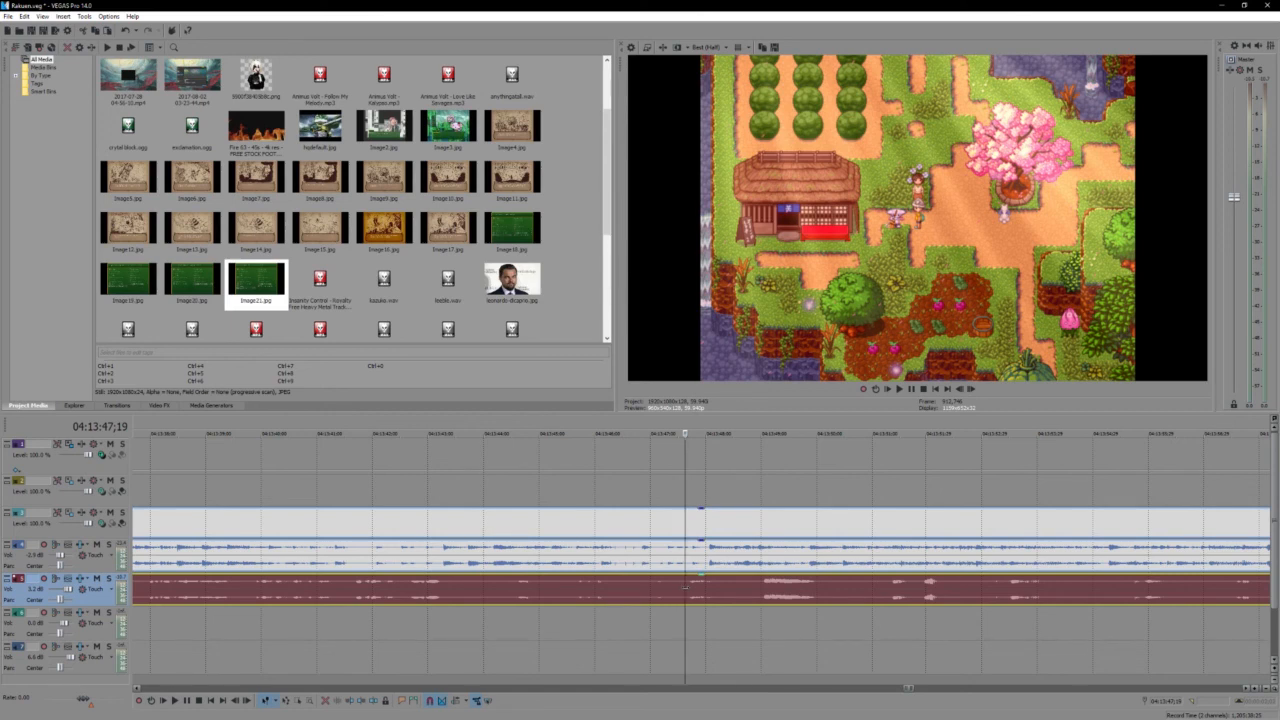
key("space")
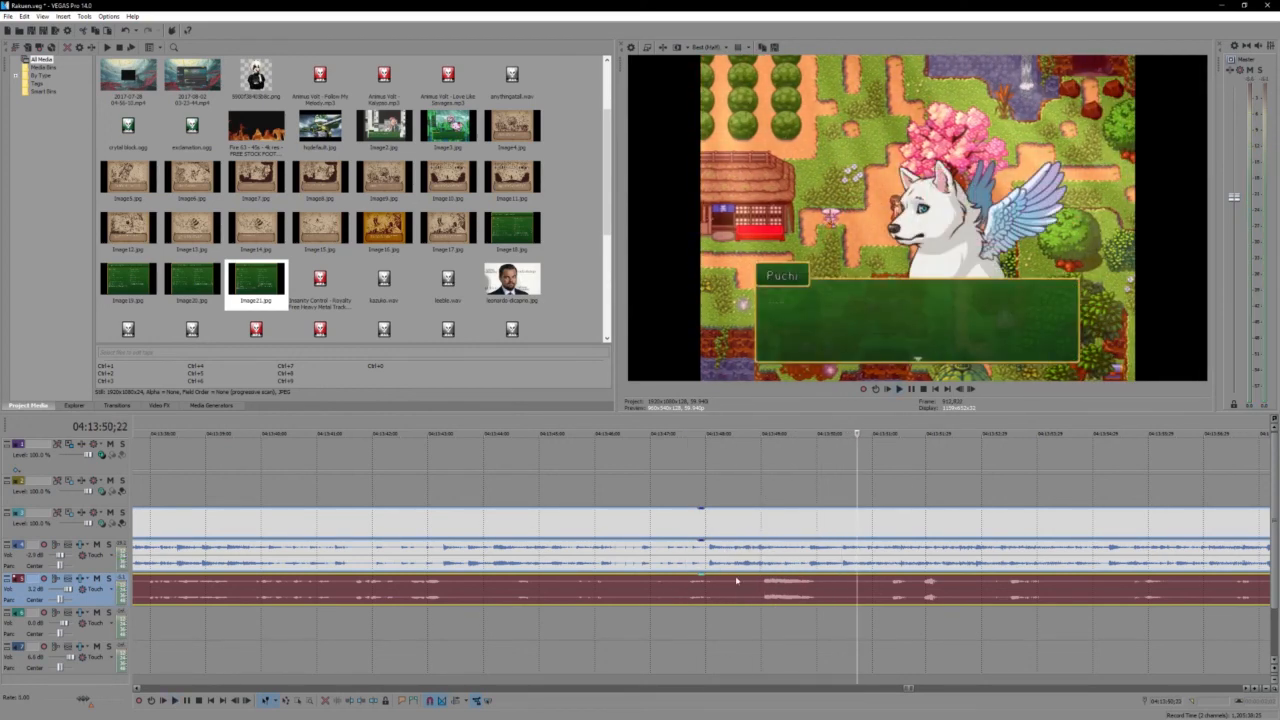
left_click(735, 578)
key("space")
key("space")
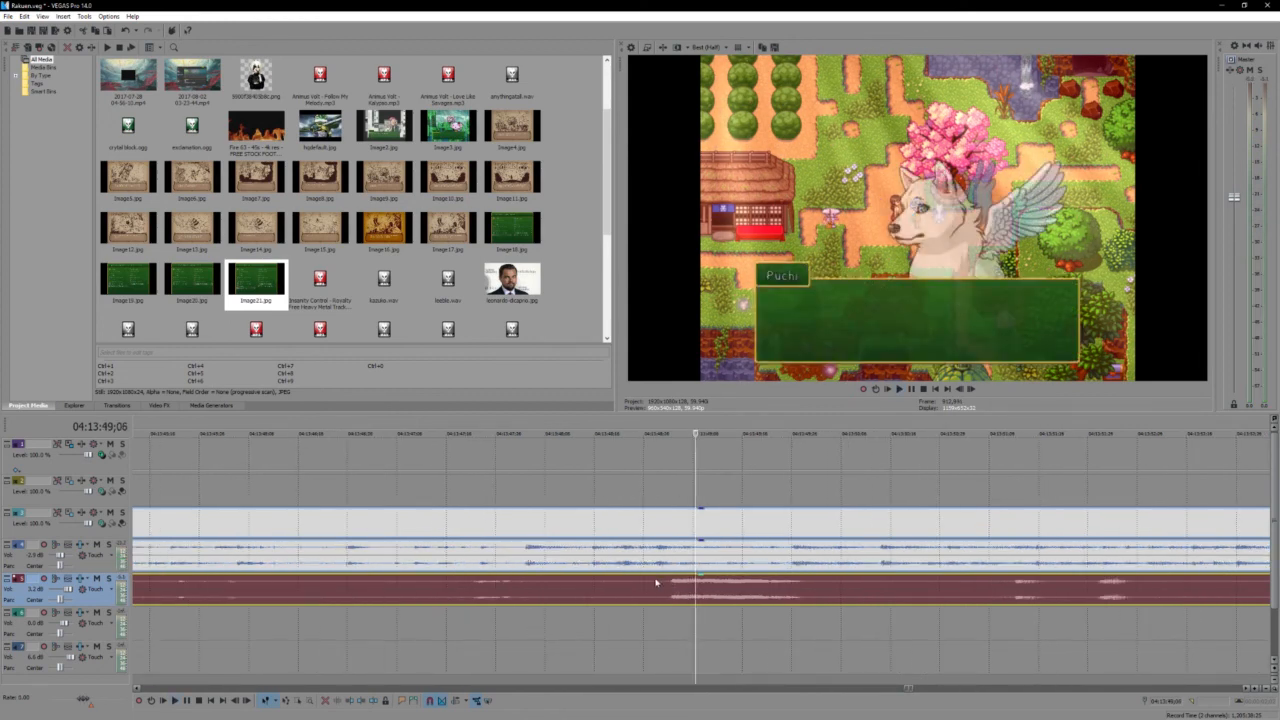
- Split only the lower recorded audio track at 04:13:48;24, just before the loud passage
left_click(633, 597)
key("Up")
key("s")
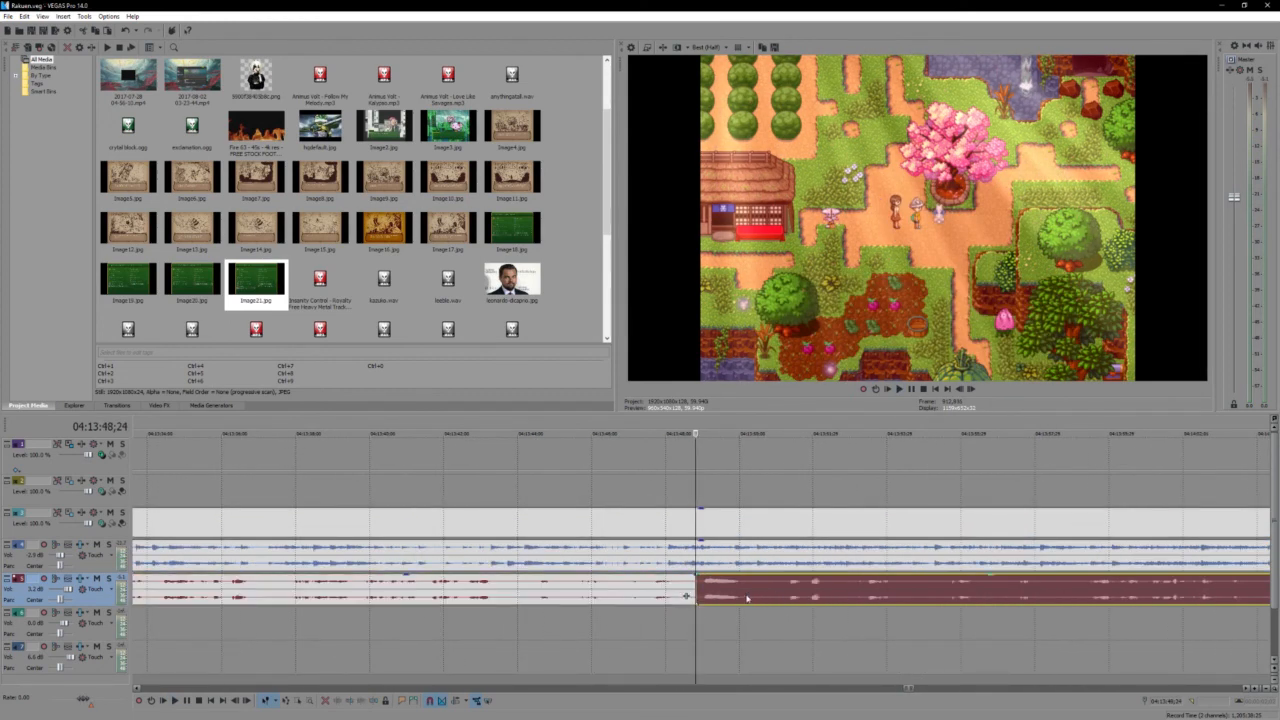
- Go to the end of the raw footage and place the cursor near the close of the lower audio event at 04:16:53;14
scroll(800, 603, "down", 8)
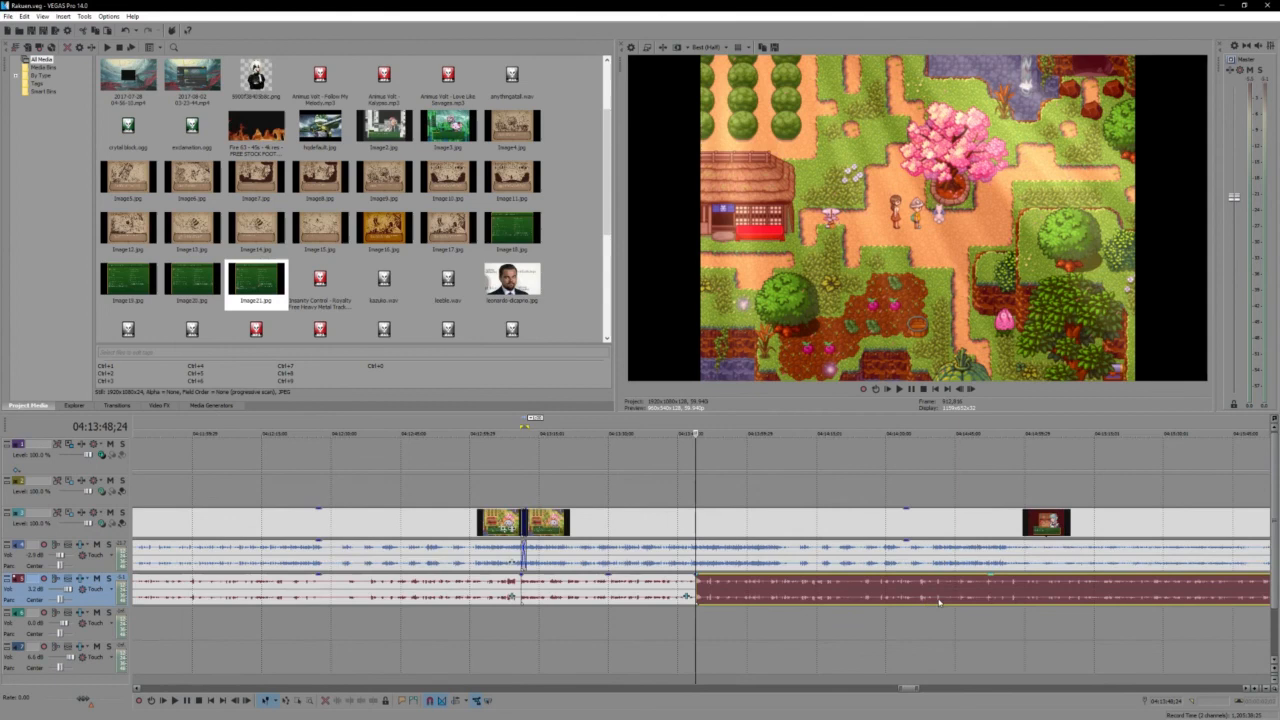
left_click(1117, 594)
scroll(1058, 570, "up", 5)
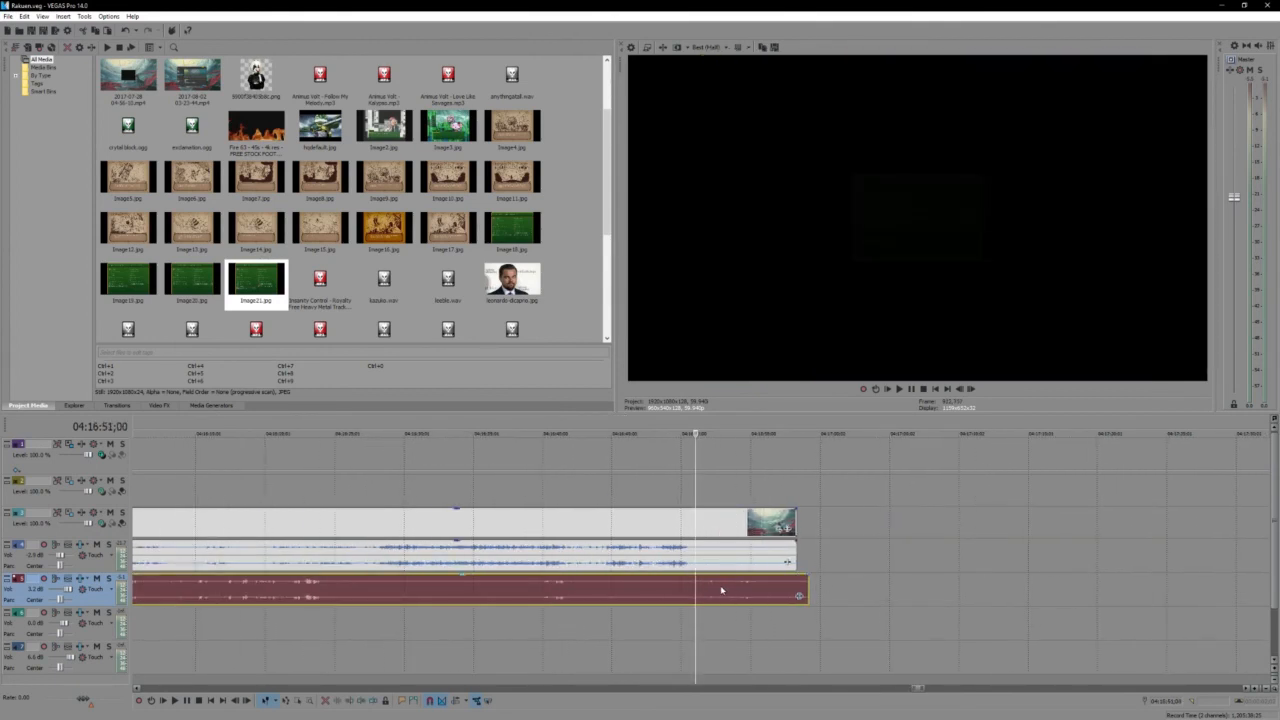
left_click(721, 590)
scroll(620, 605, "up", 2)
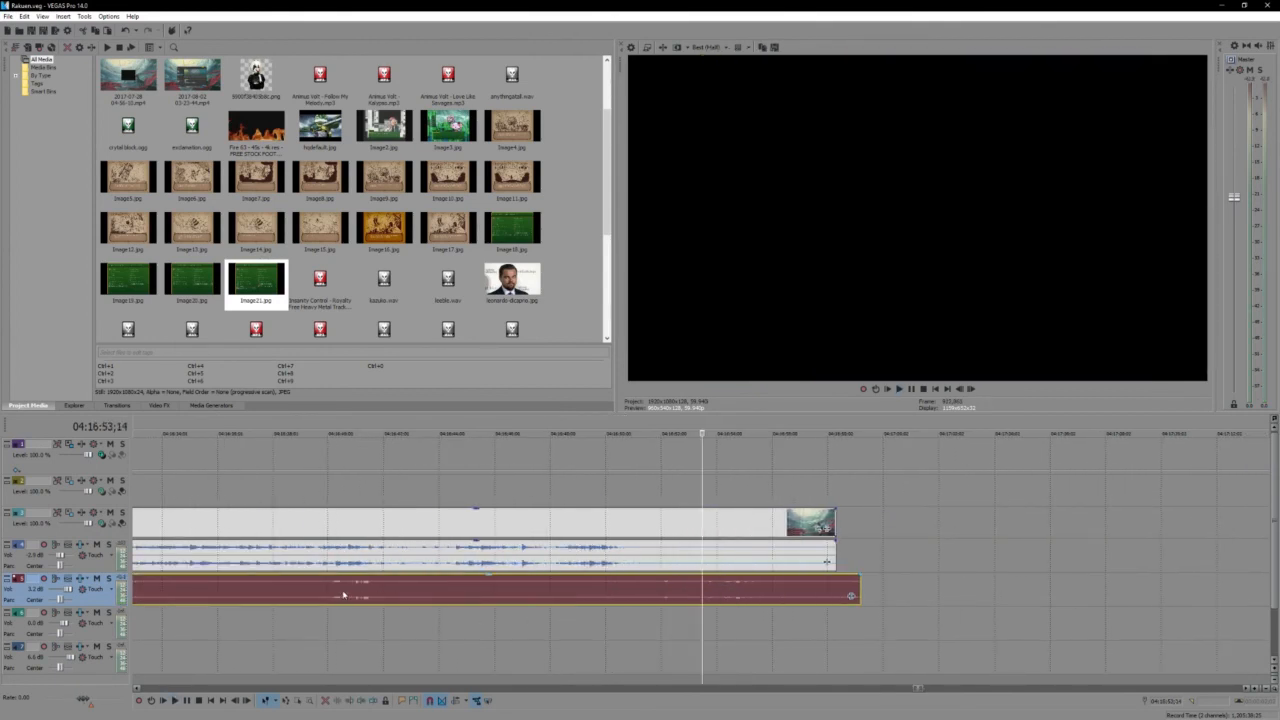
- Check the final voice passages on the lower audio track, playing briefly around 04:16:40 and again near 04:16:55
left_click(343, 595)
left_click(318, 594)
key("space")
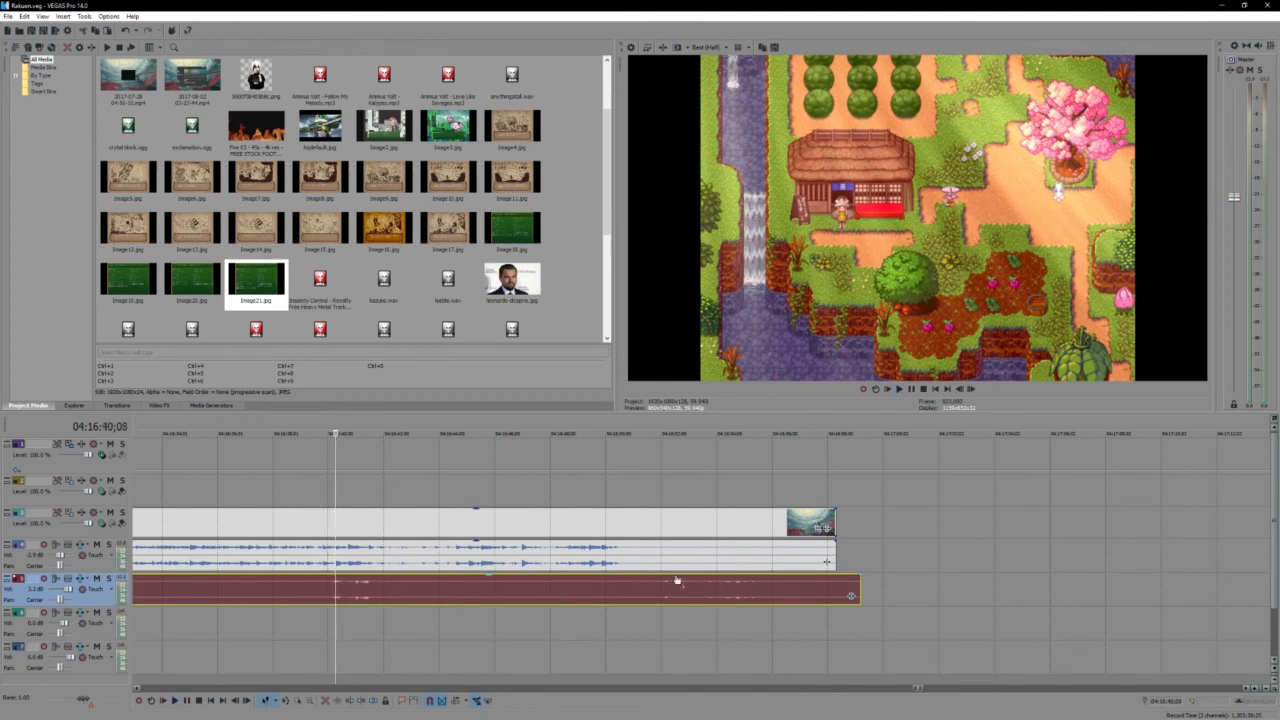
left_click(737, 585)
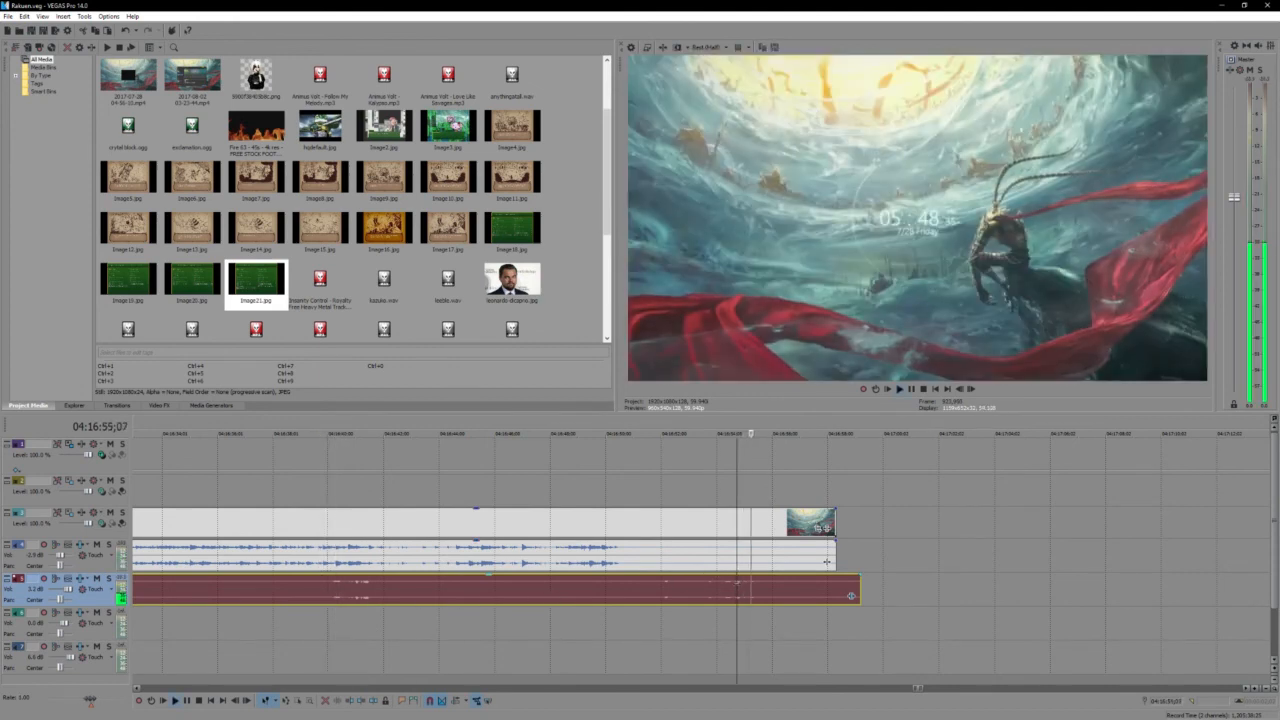
- Shift the last event on the lower audio track slightly later to sync its final voice passages, playing from about 04:16:54 to check
scroll(656, 589, "up", 2)
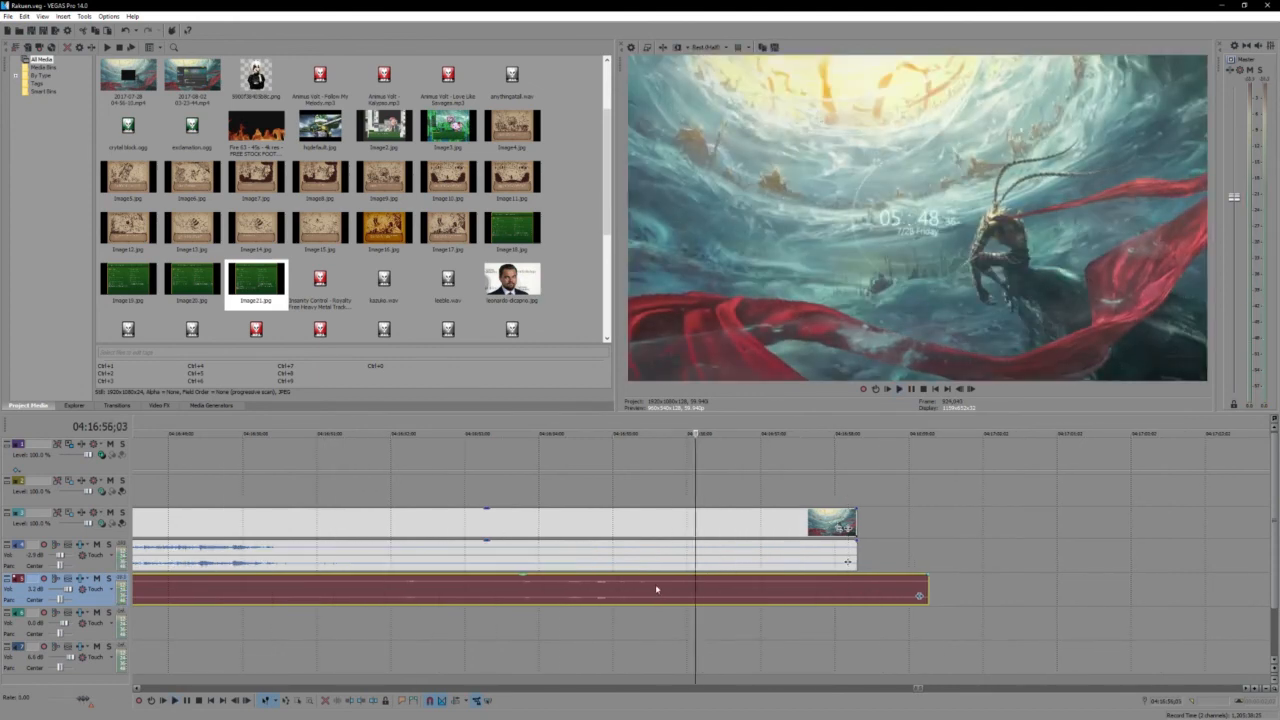
left_click(588, 589)
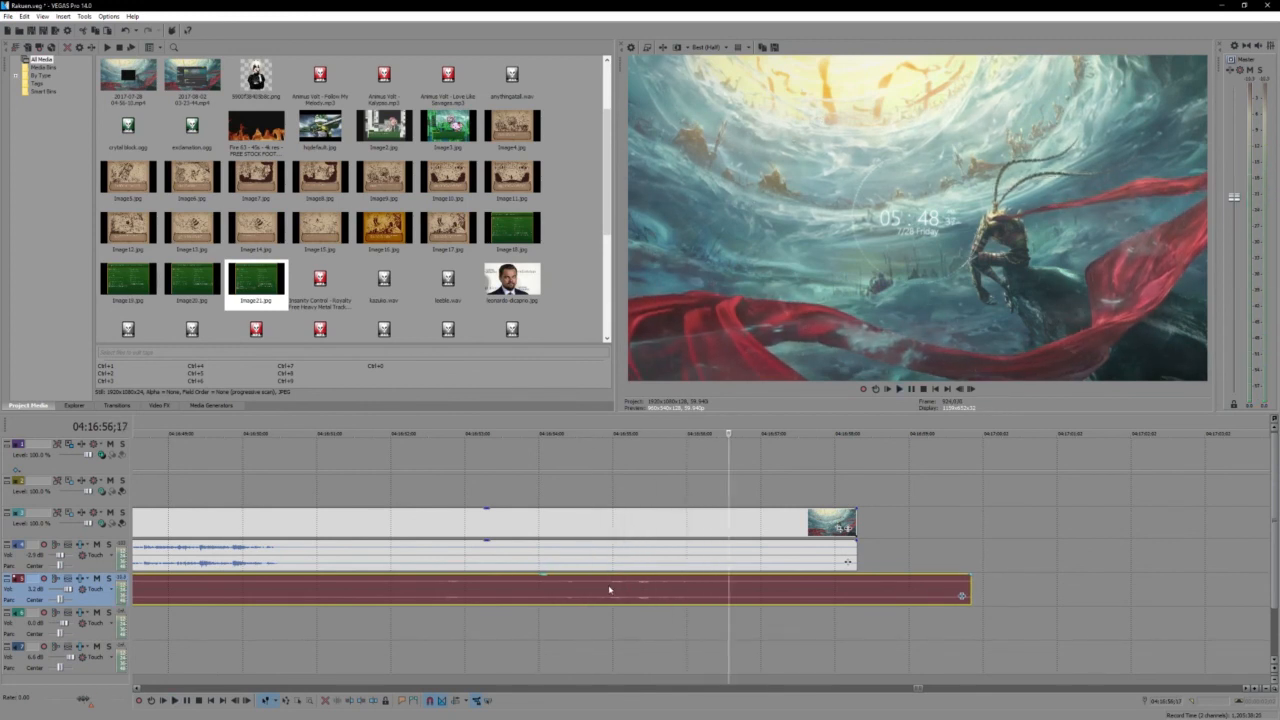
left_click(582, 589)
key("space")
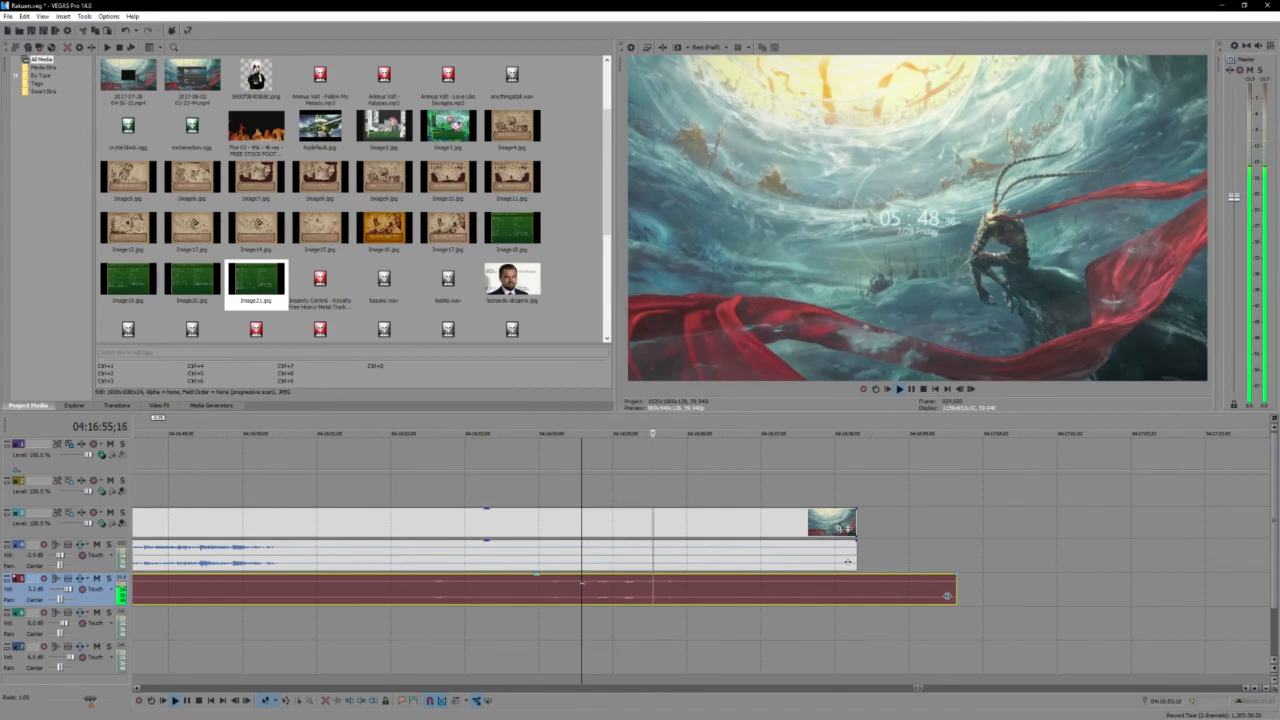
- Return to the lower audio split at 04:13:48;24 and play across the gap into the Puchi dialogue, stopping at 04:13:53;12
scroll(494, 575, "down", 3)
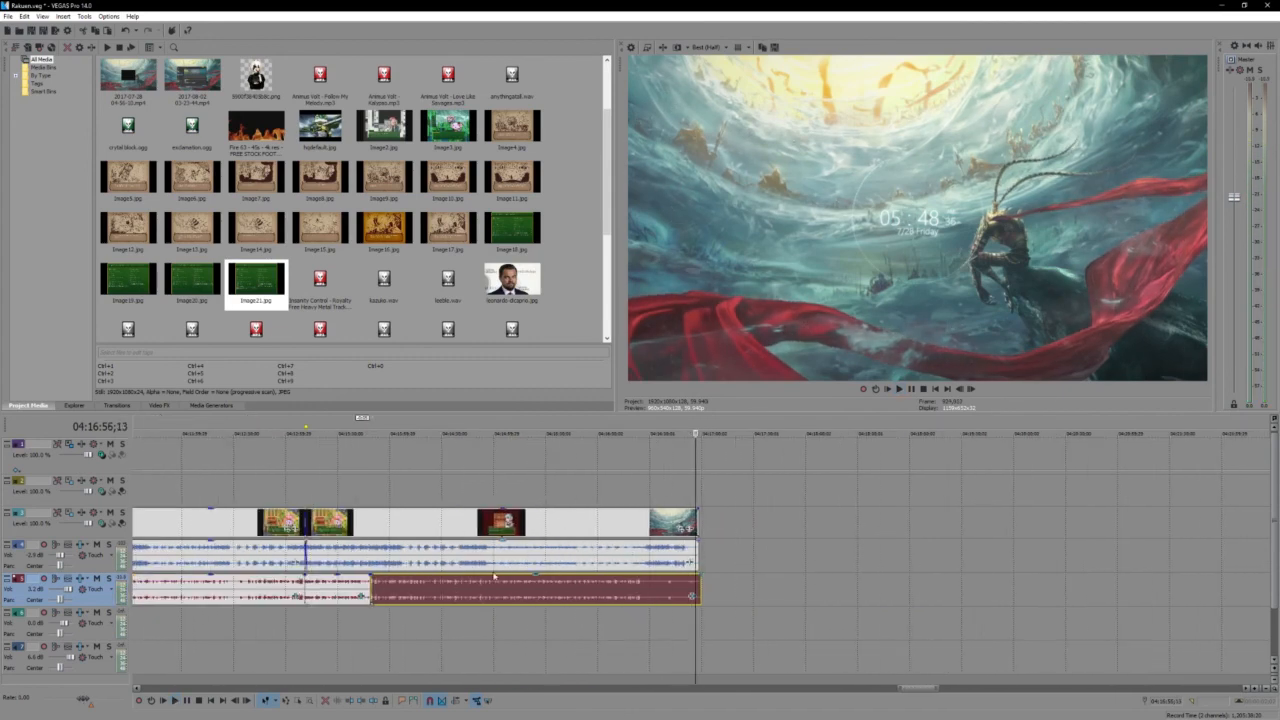
left_click(369, 588)
scroll(370, 588, "up", 5)
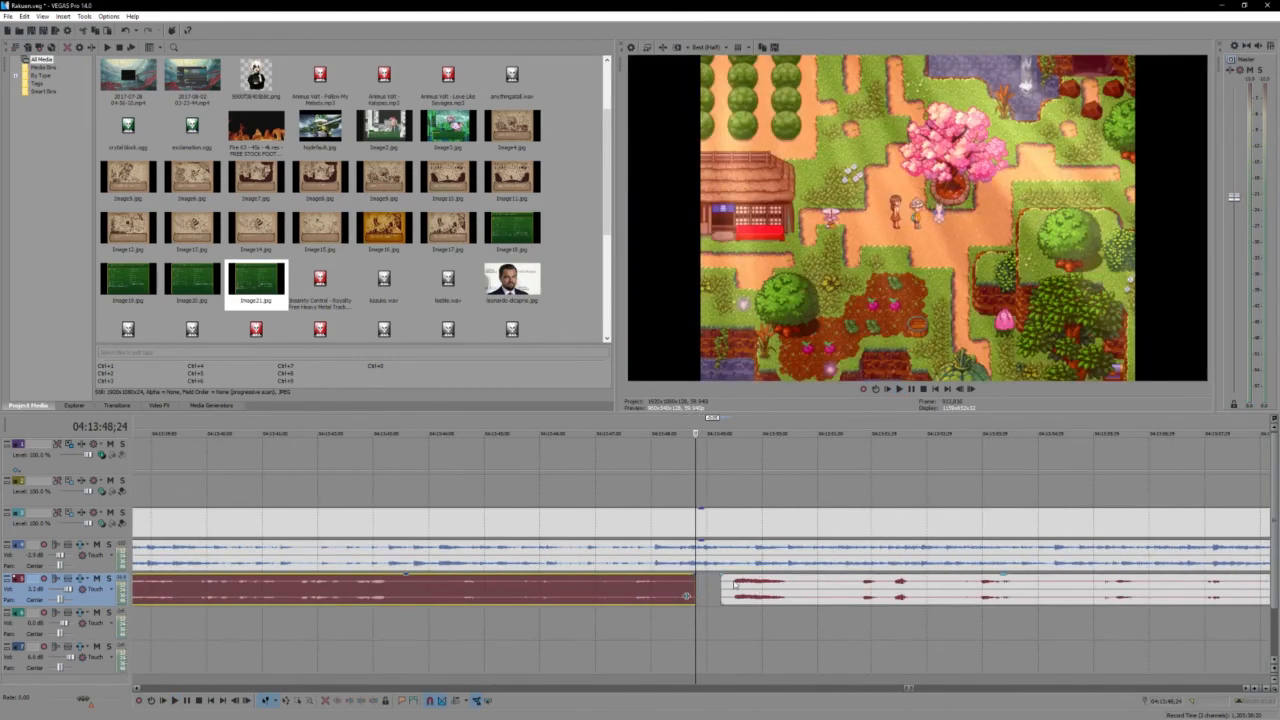
left_click(633, 588)
key("space")
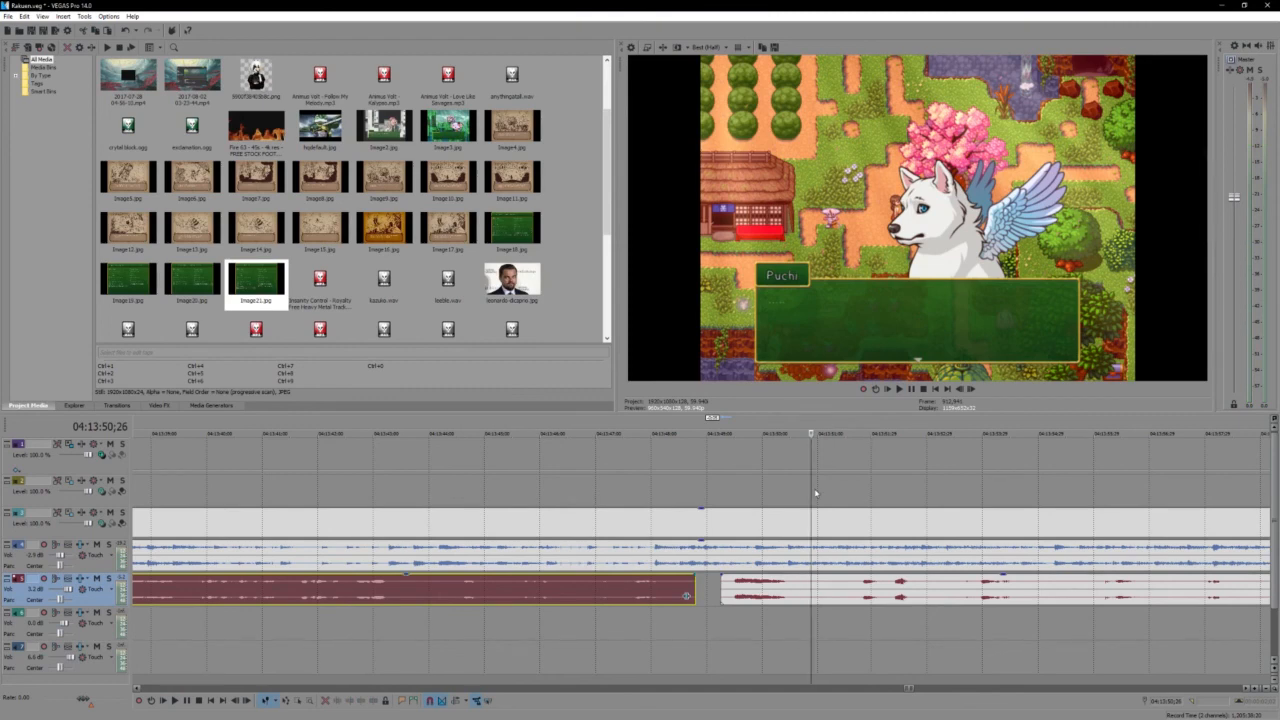
key("space")
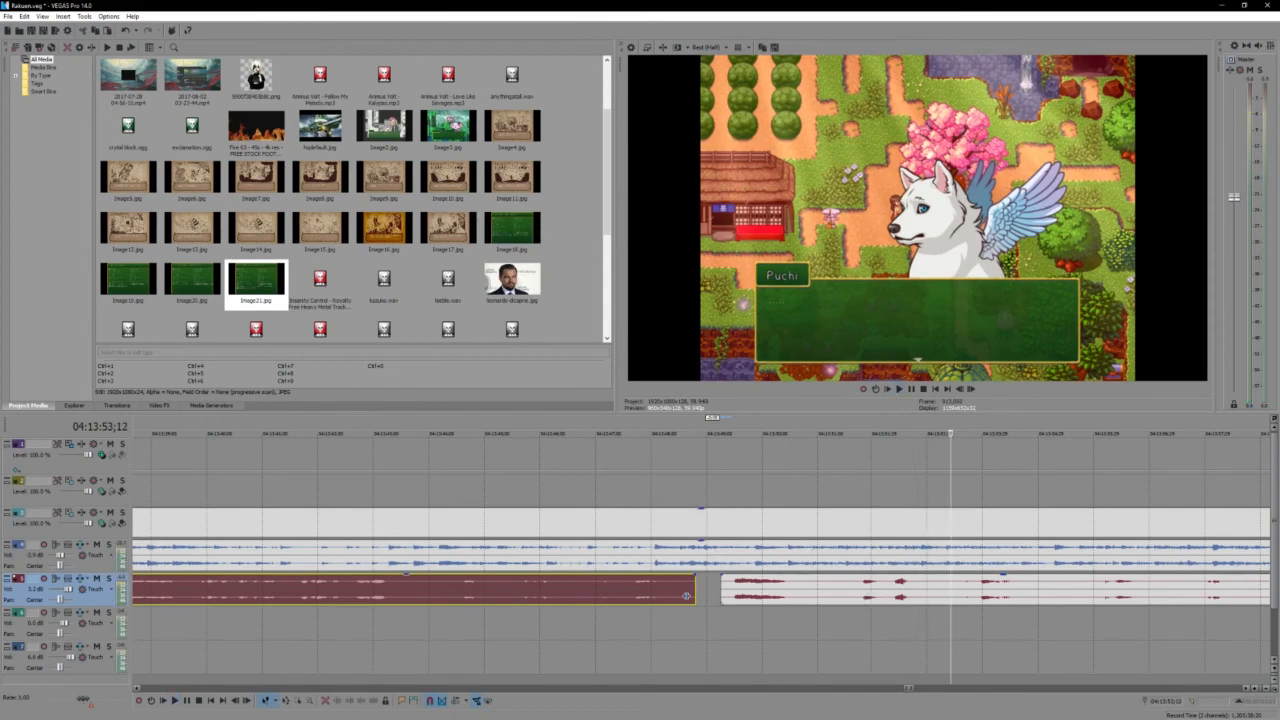
- Switch to Steam, view the Batman: The Enemy Within page in the library, and close the Steam window
key("alt+Tab")
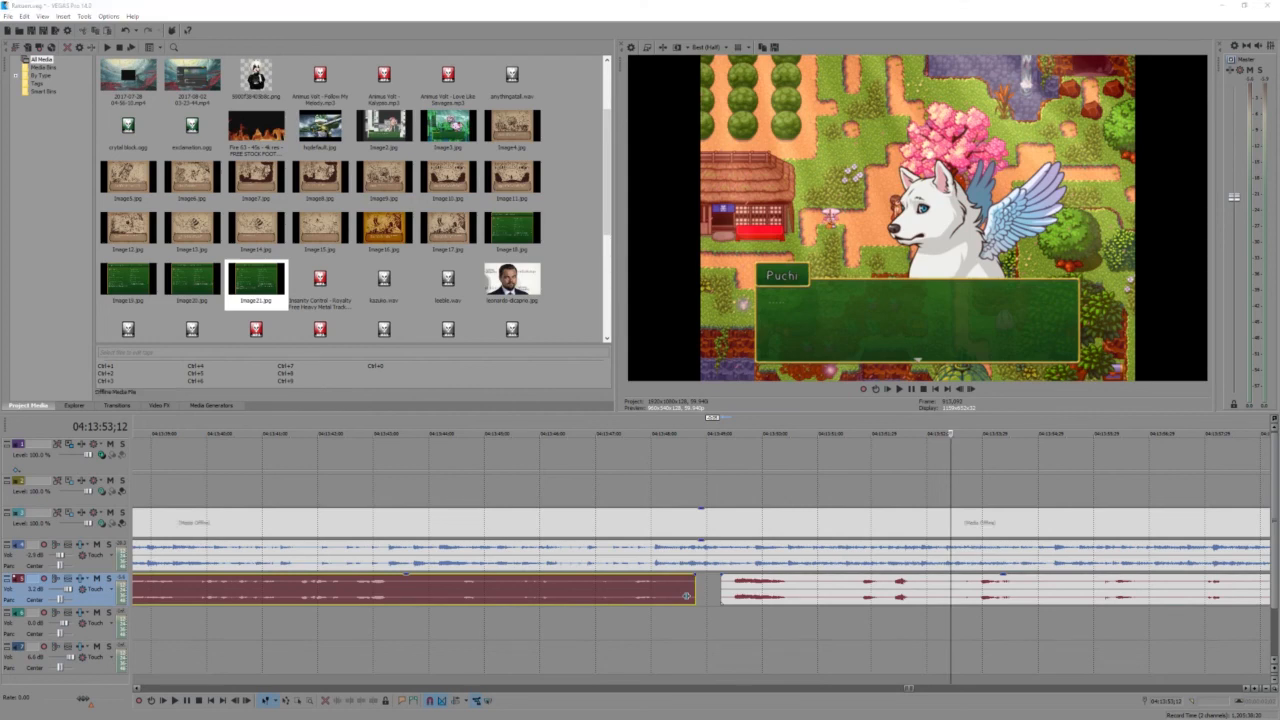
key("alt+Tab")
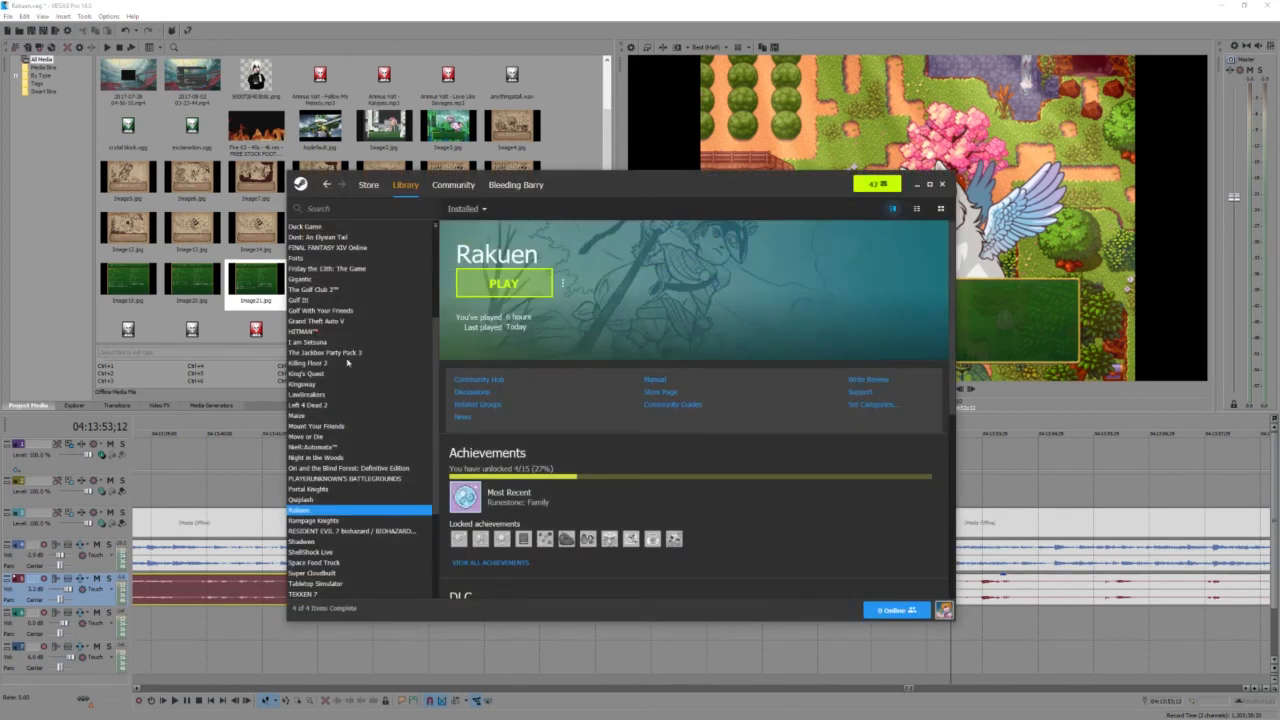
scroll(314, 394, "up", 3)
left_click(338, 280)
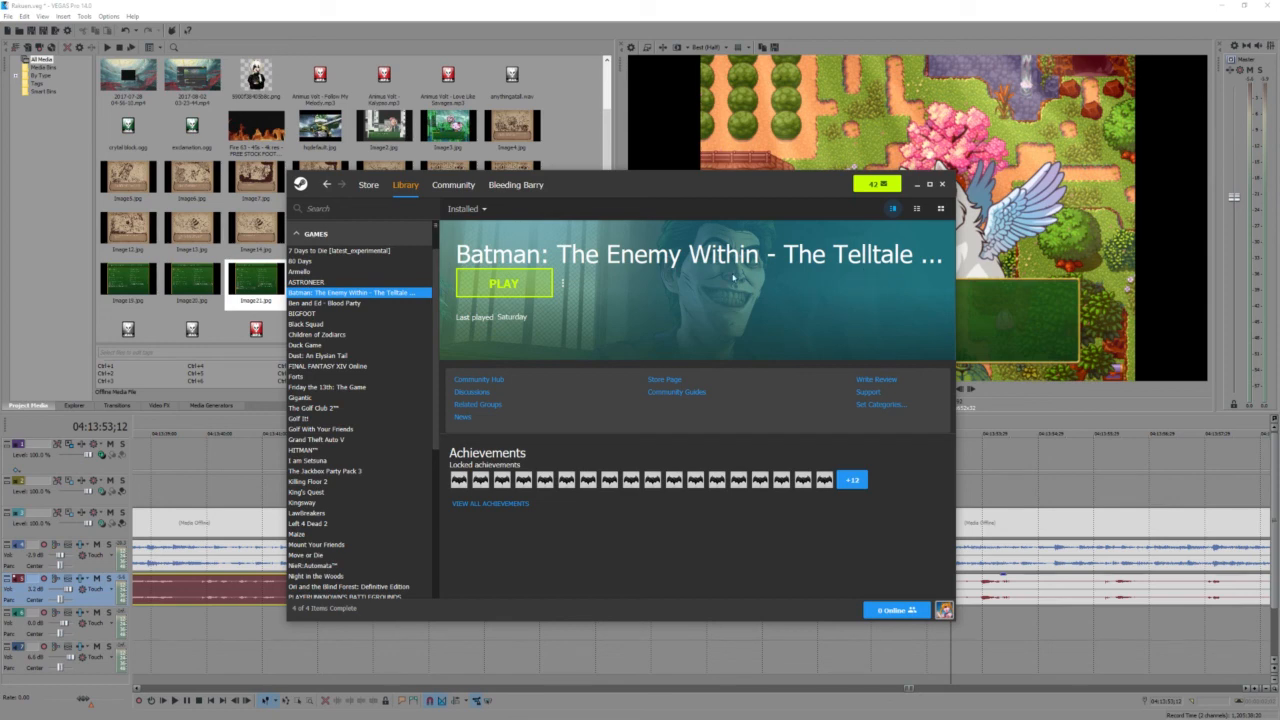
left_click(941, 184)
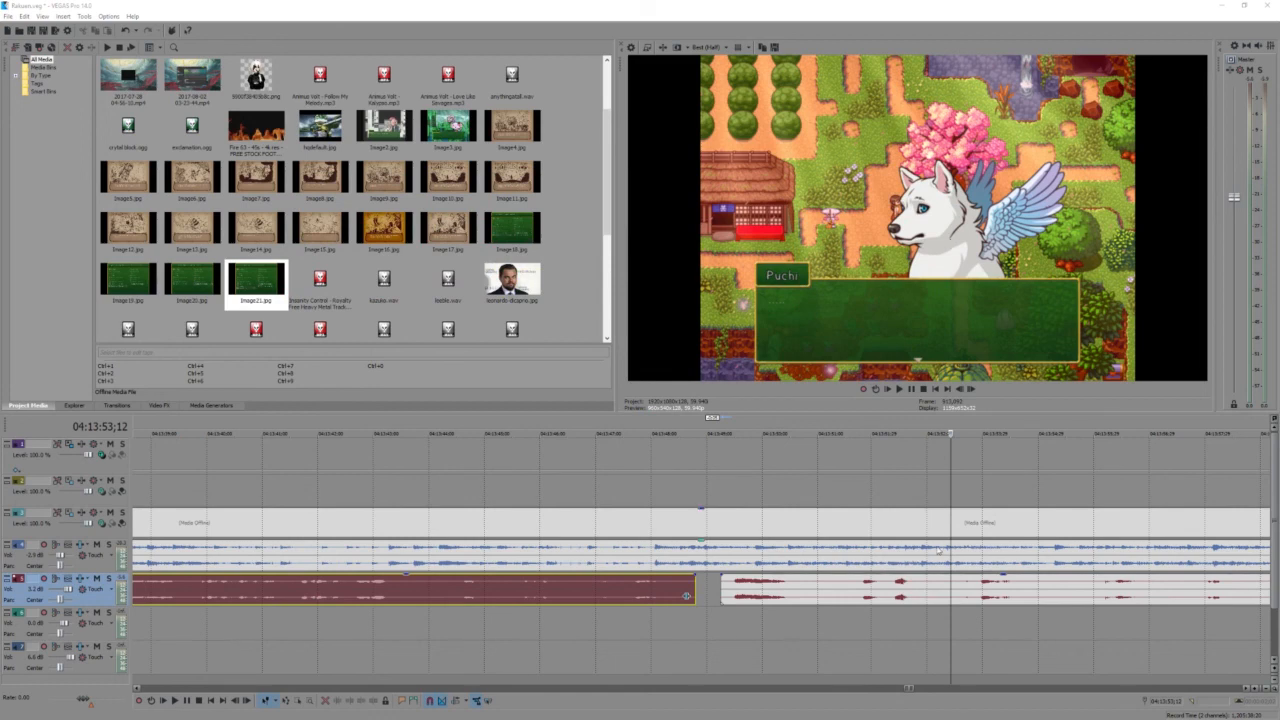
- Check the sync of the shifted voice audio from the loud passage into the Sky Bud dialogue, stopping at 04:14:05;28
scroll(777, 530, "up", 3)
left_click(688, 594)
key("space")
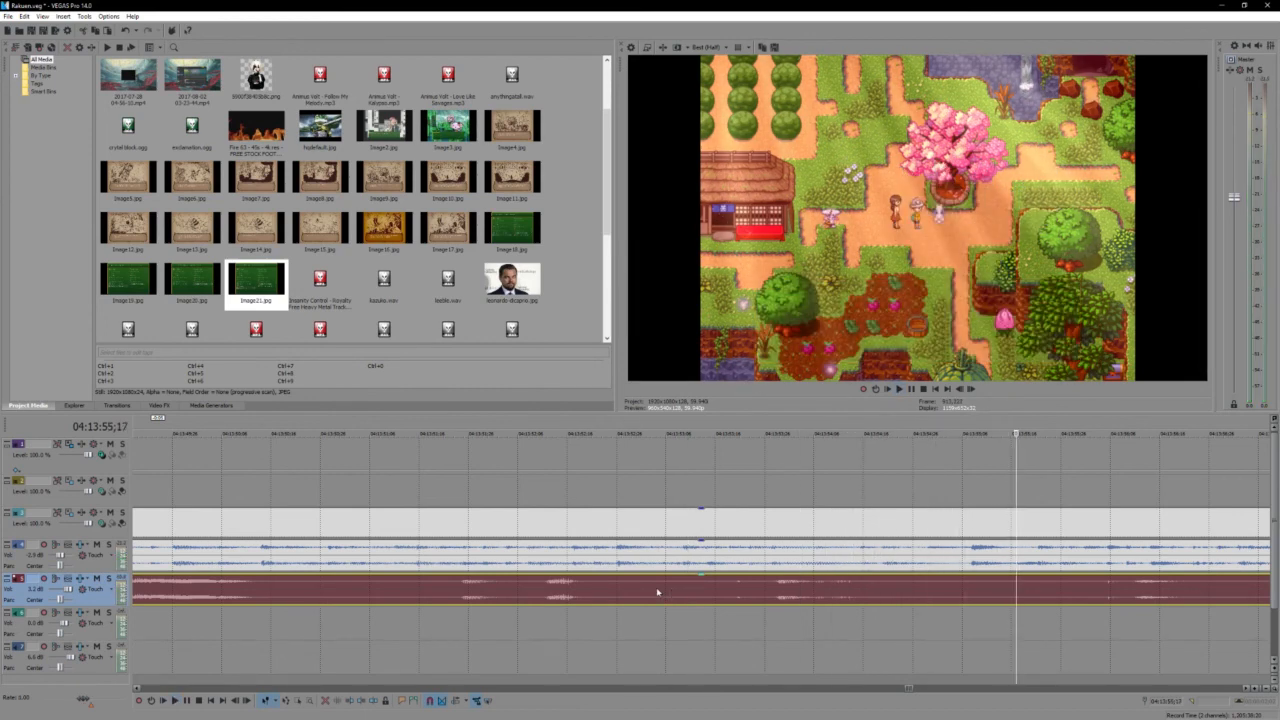
key("space")
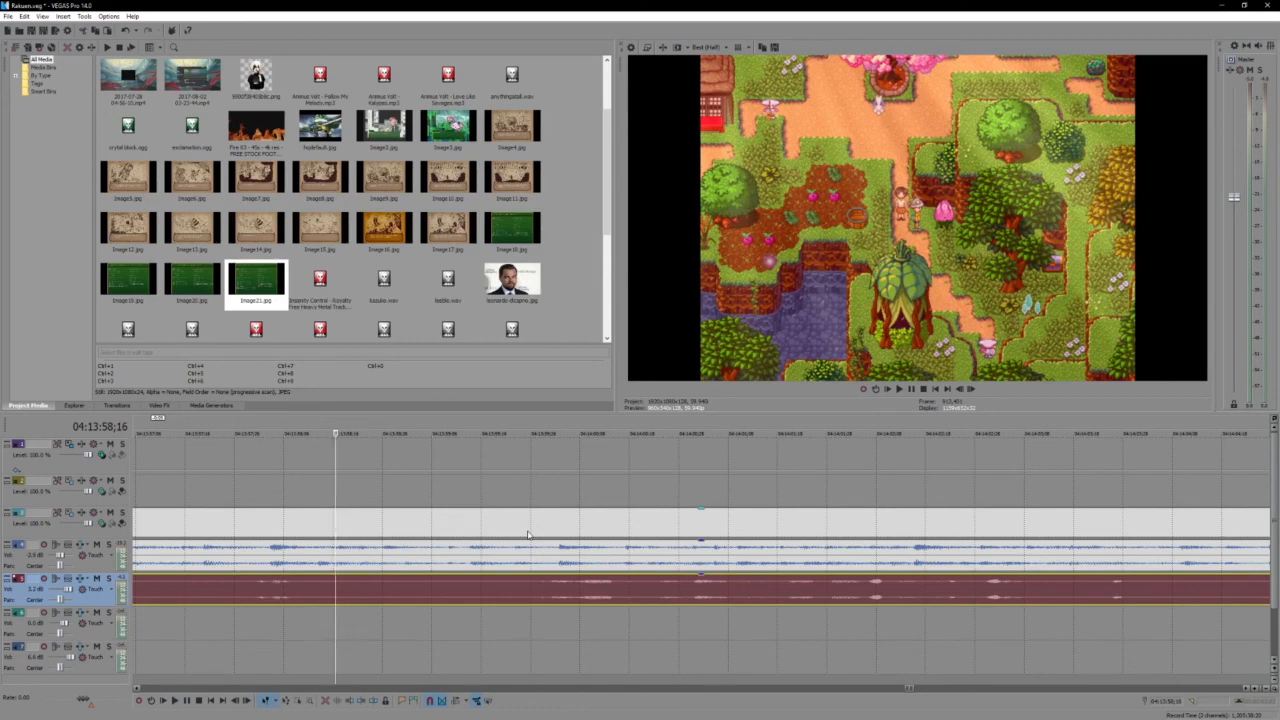
key("space")
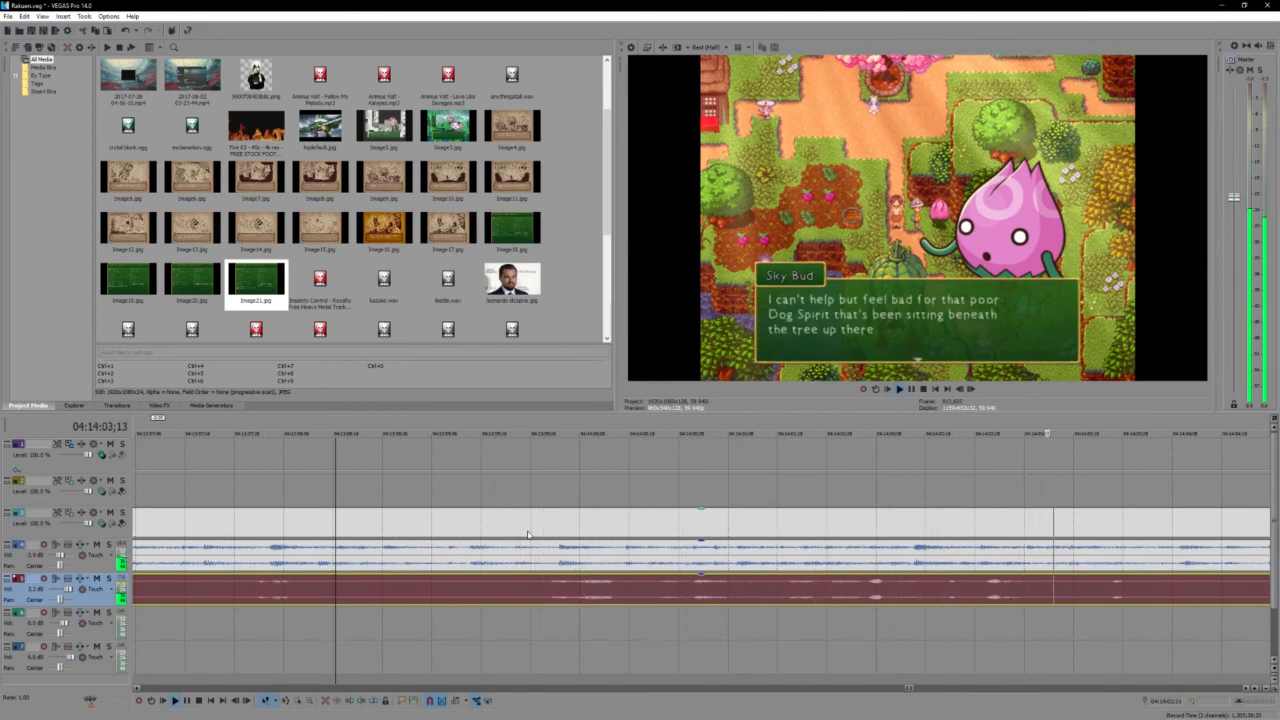
scroll(528, 535, "down", 2)
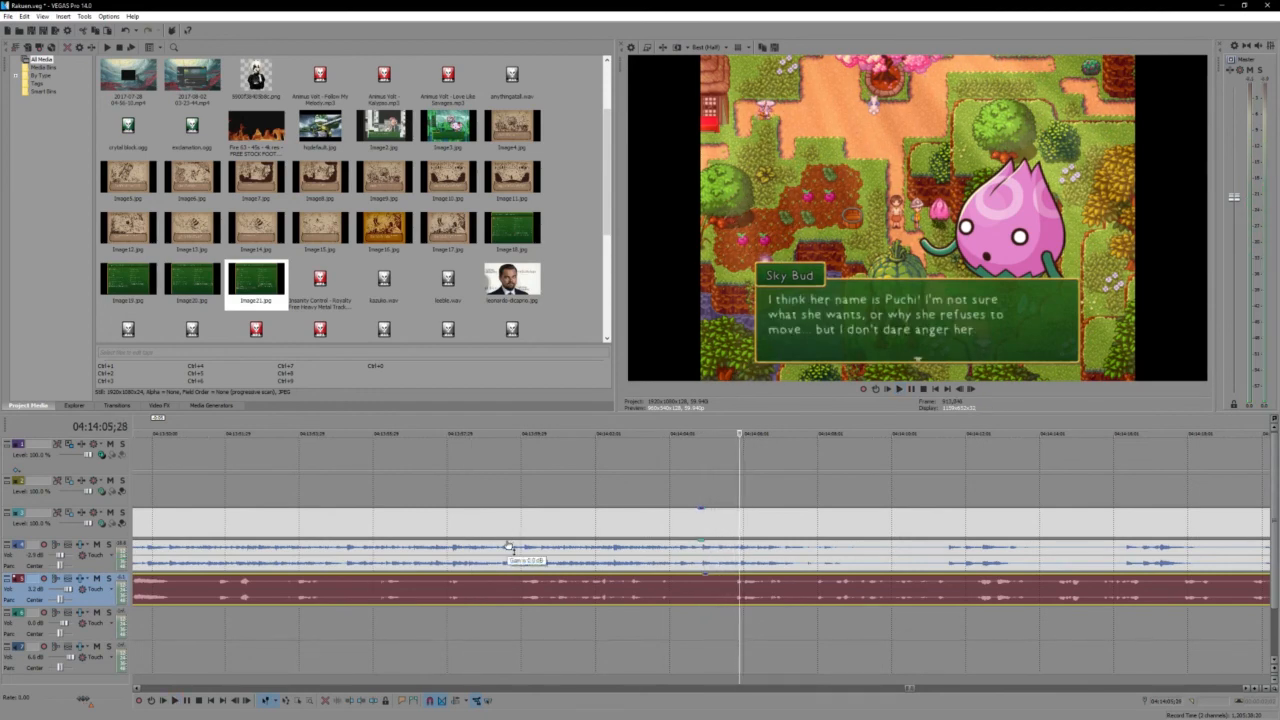
- Listen to the voice passages over the Sky Bud dialogue, replaying from 04:14:09;29 and from 04:14:12;08
key("space")
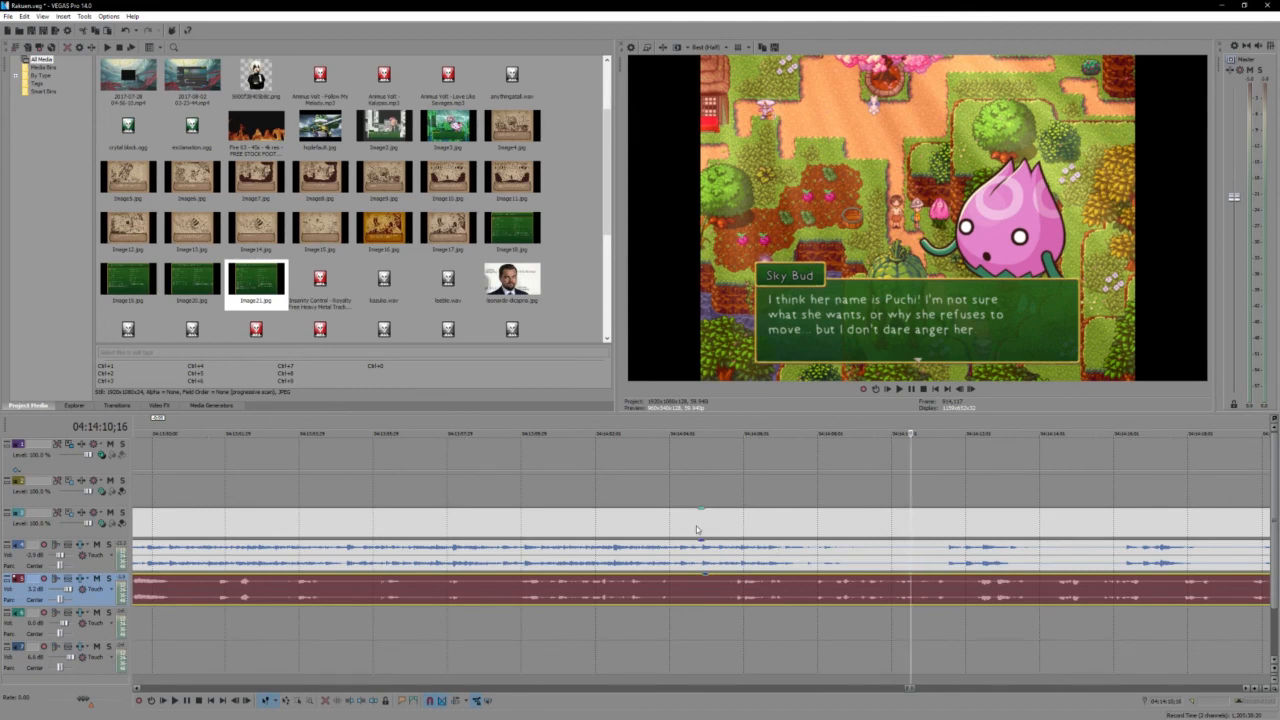
left_click(890, 596)
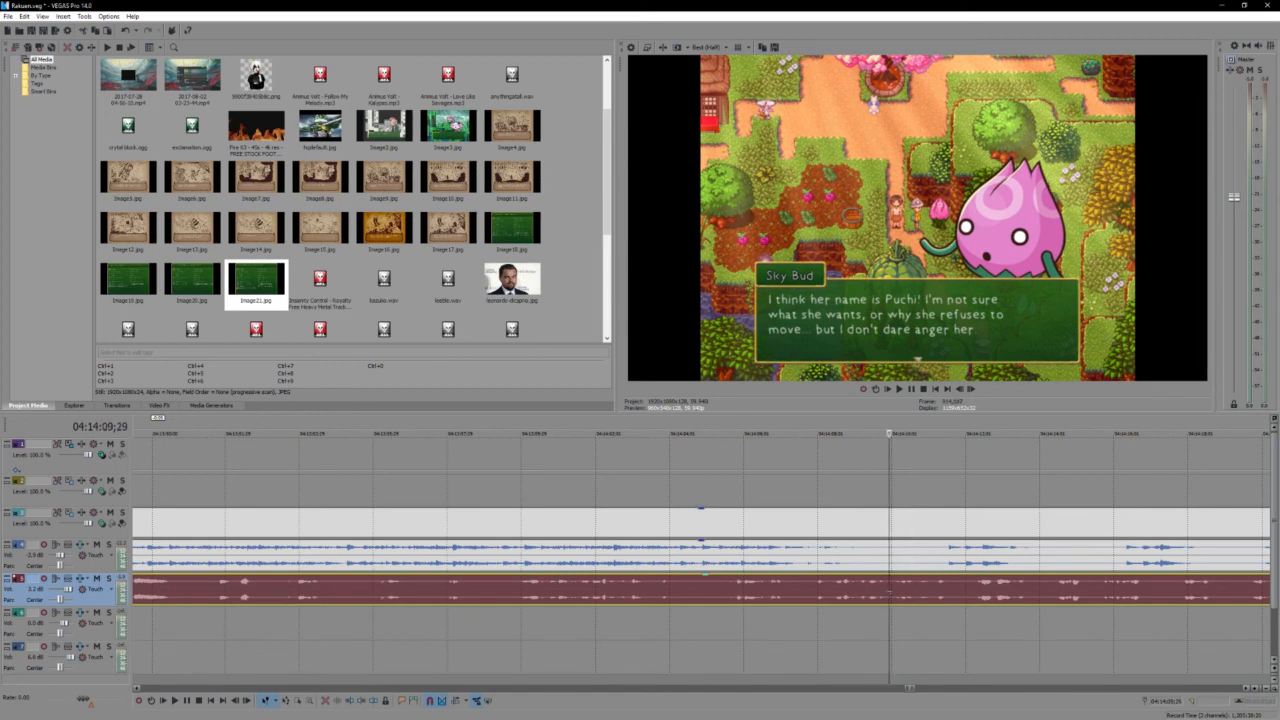
key("space")
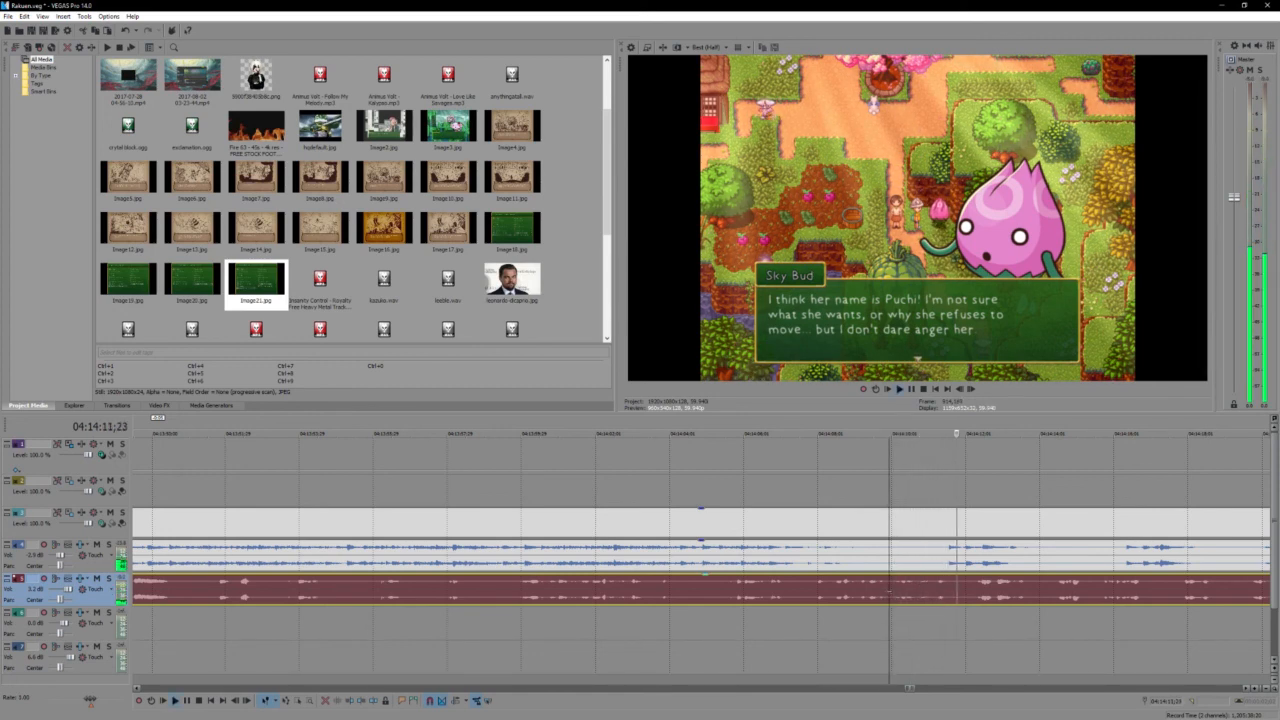
key("Return")
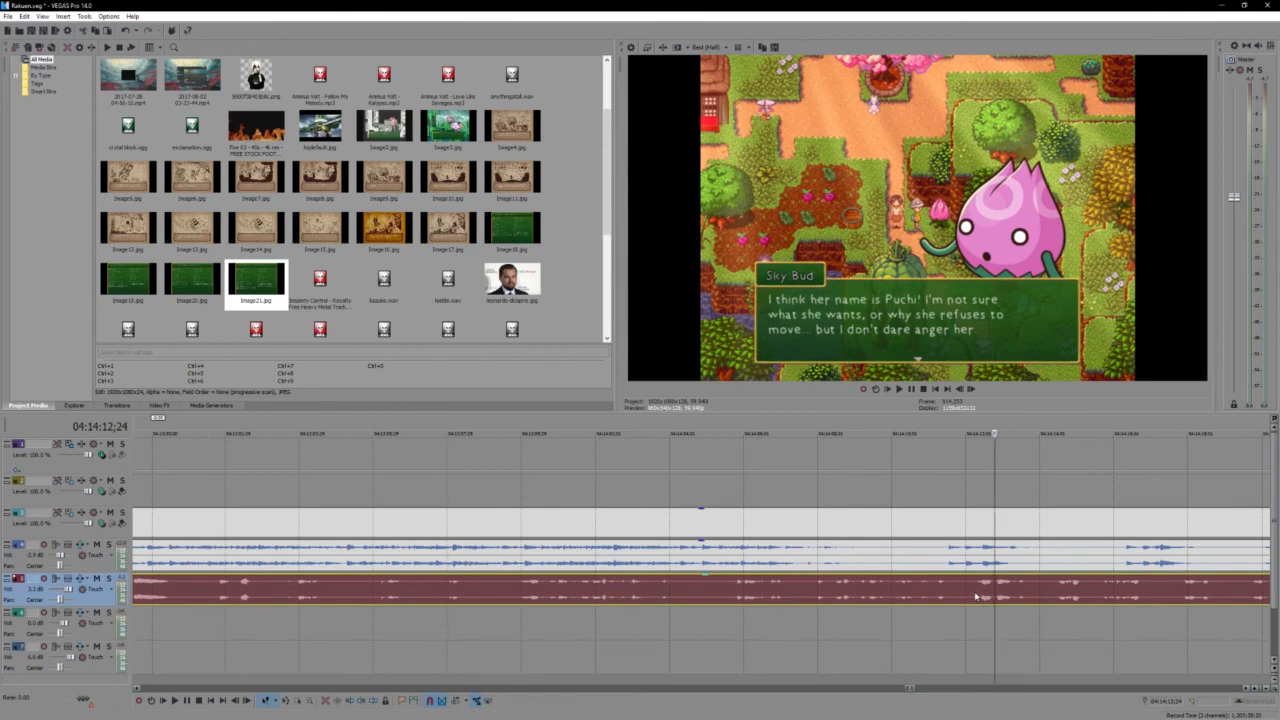
left_click(975, 596)
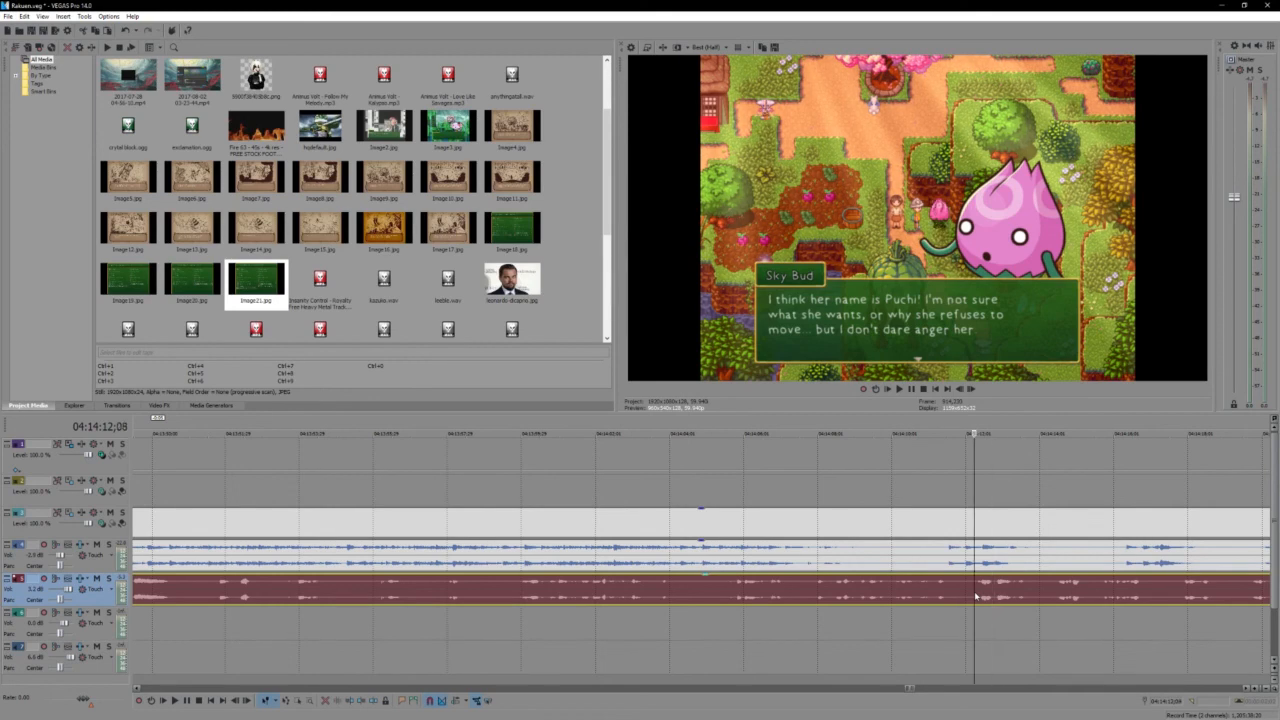
key("space")
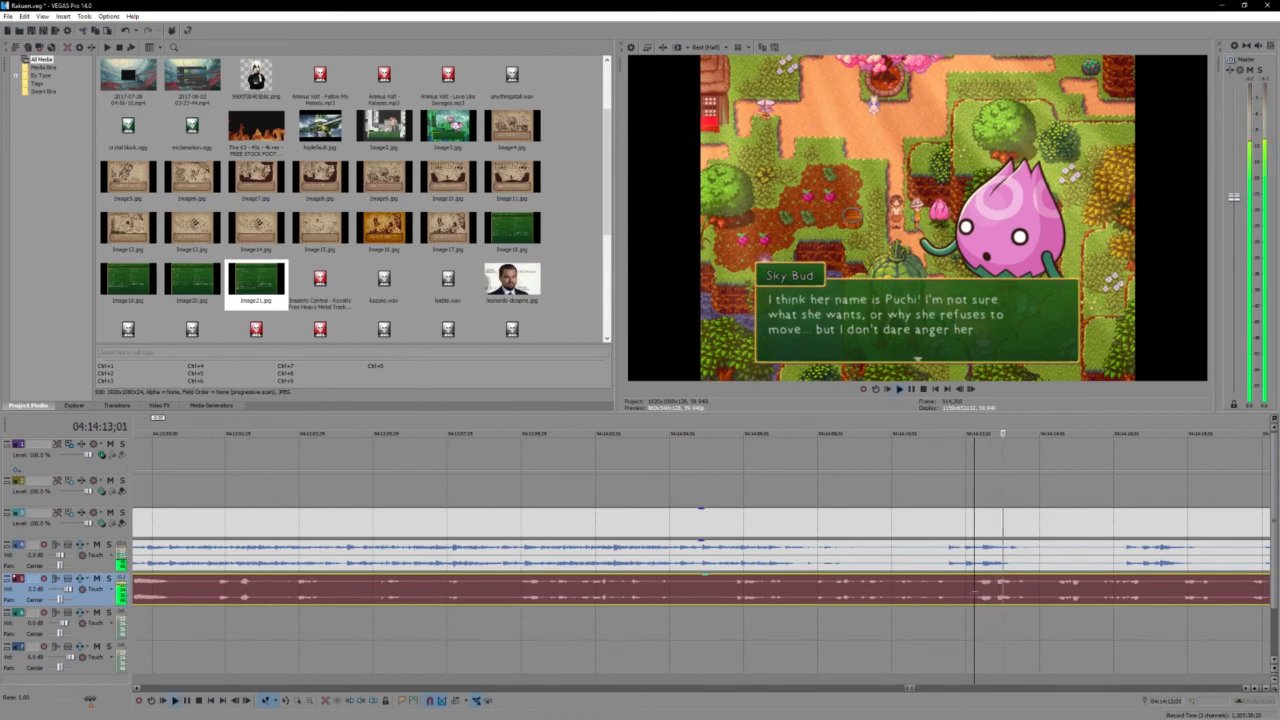
- Play on past the Sky Bud dialogue to the walk toward the pink blossom tree, stopping at 04:14:33;09
scroll(975, 592, "down", 1)
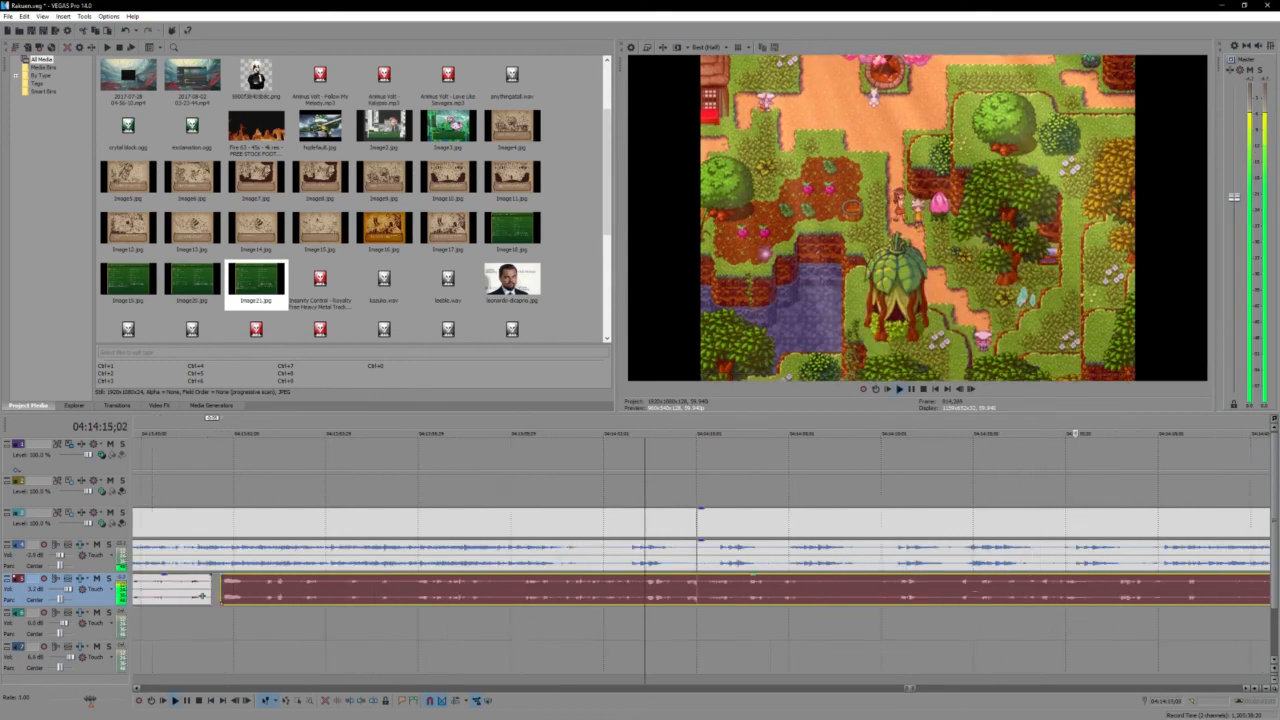
scroll(975, 592, "down", 3)
left_click(803, 588)
scroll(803, 588, "up", 2)
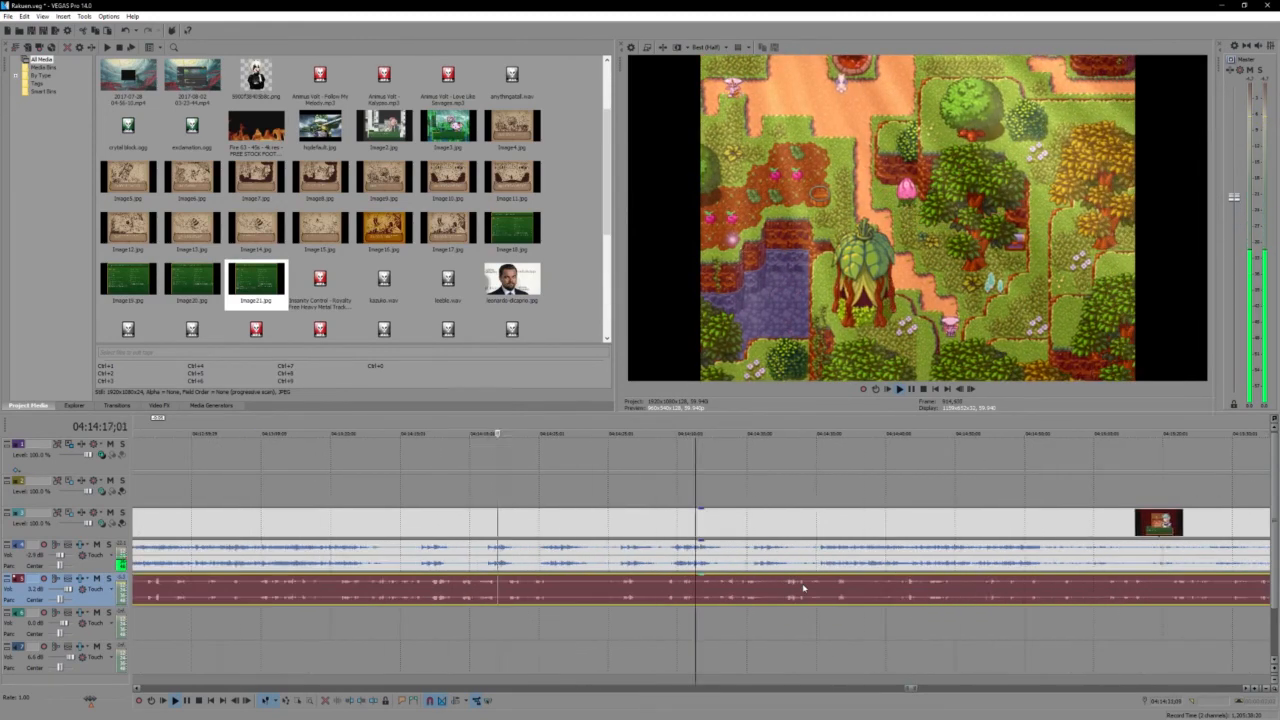
scroll(803, 588, "up", 1)
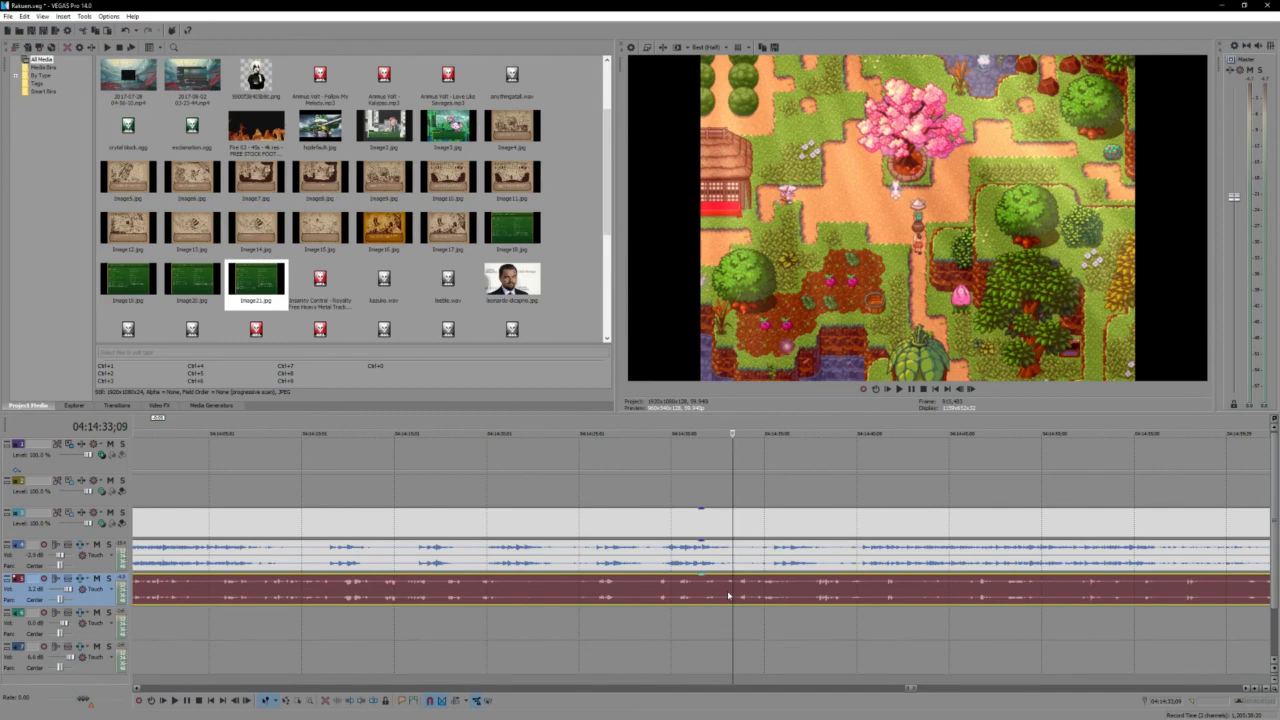
- Split the gameplay video event and its game audio at 04:14:33;05, where the characters approach the pink blossom tree
scroll(729, 596, "down", 2)
scroll(884, 532, "down", 2)
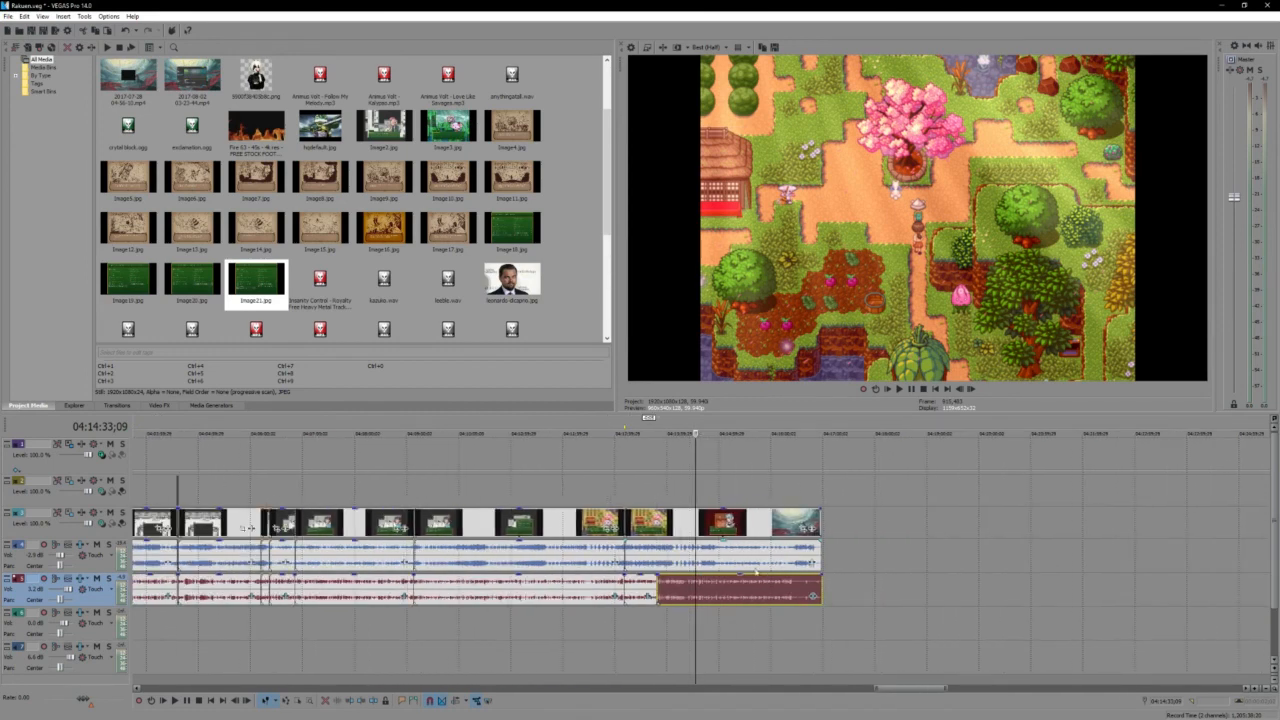
scroll(641, 557, "down", 1)
scroll(655, 582, "down", 1)
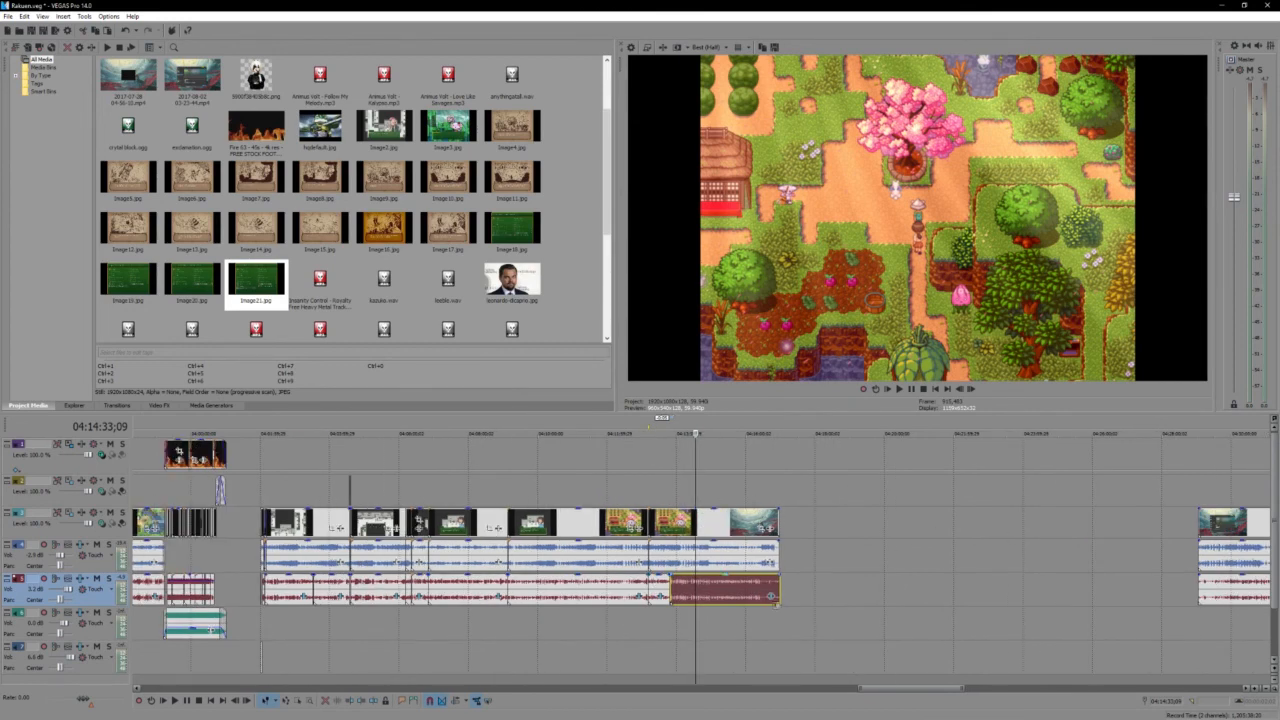
scroll(818, 503, "up", 1)
scroll(818, 503, "up", 1)
scroll(776, 604, "up", 2)
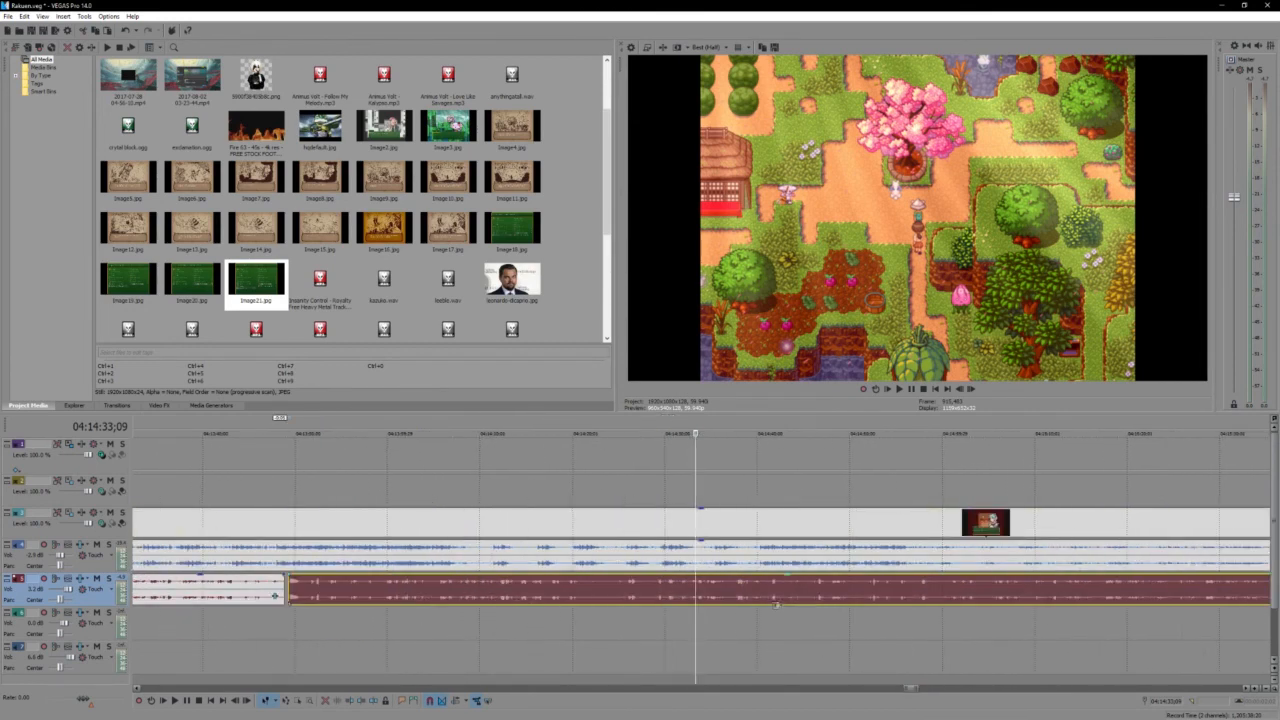
scroll(698, 570, "up", 2)
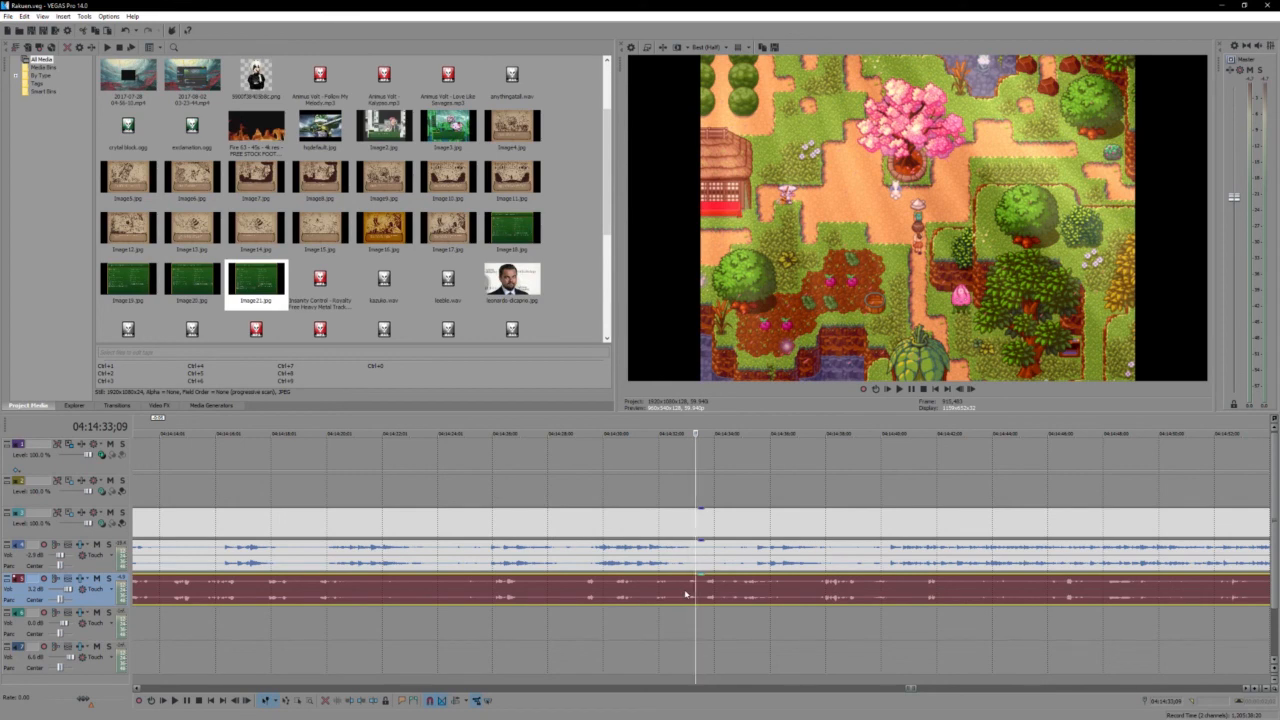
scroll(692, 530, "down", 5)
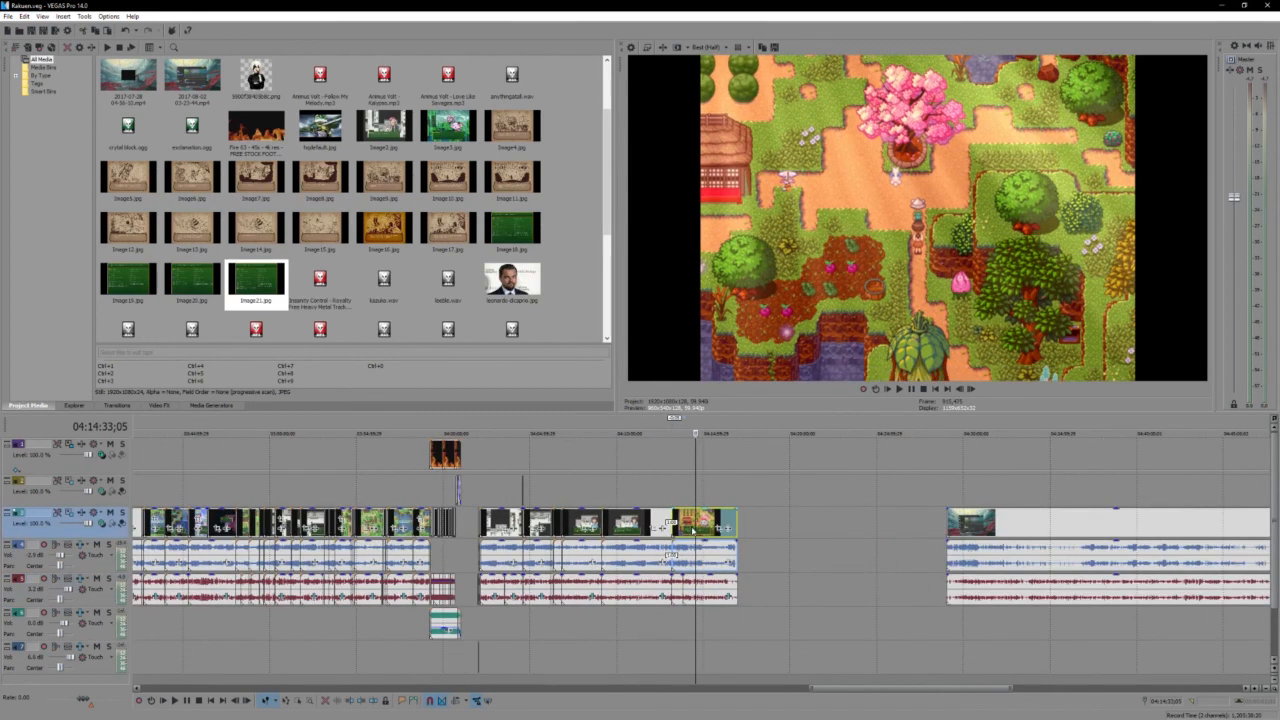
- Look back over the edited sections, viewing the burning storybook scene at 04:00:04;11 and the flaming crying character near 03:32:04;01
scroll(693, 530, "down", 3)
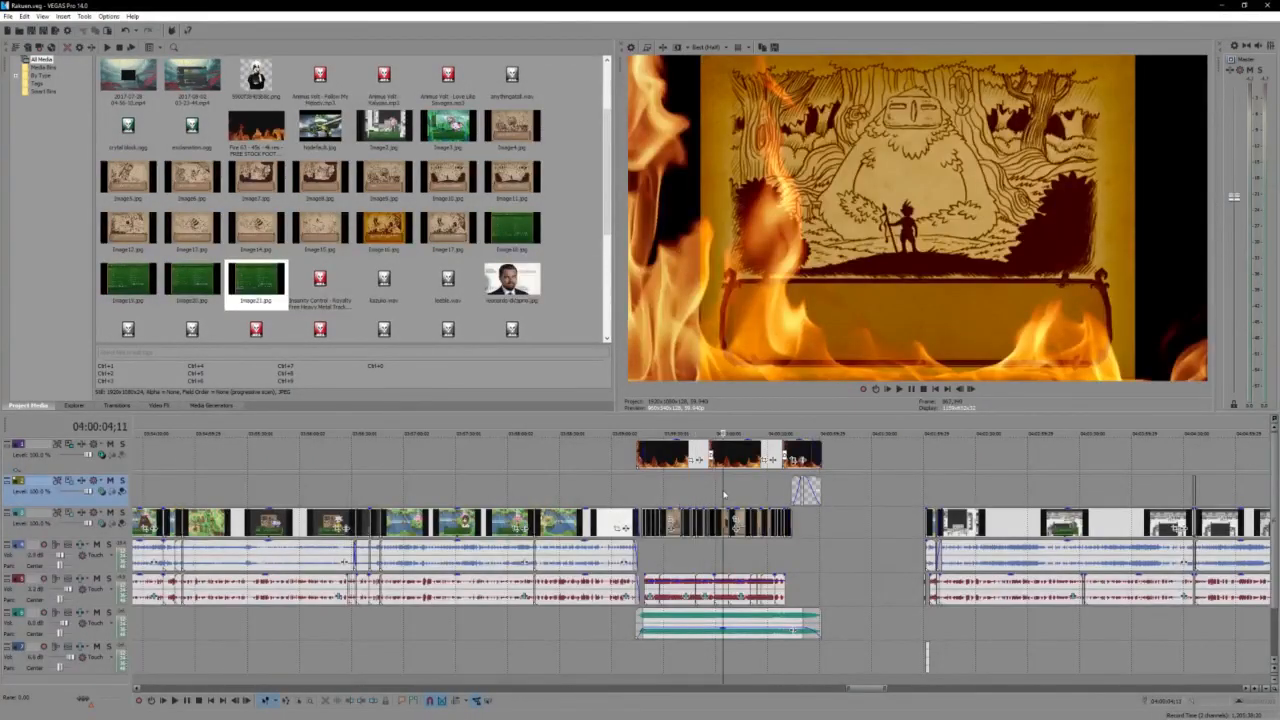
scroll(724, 494, "down", 4)
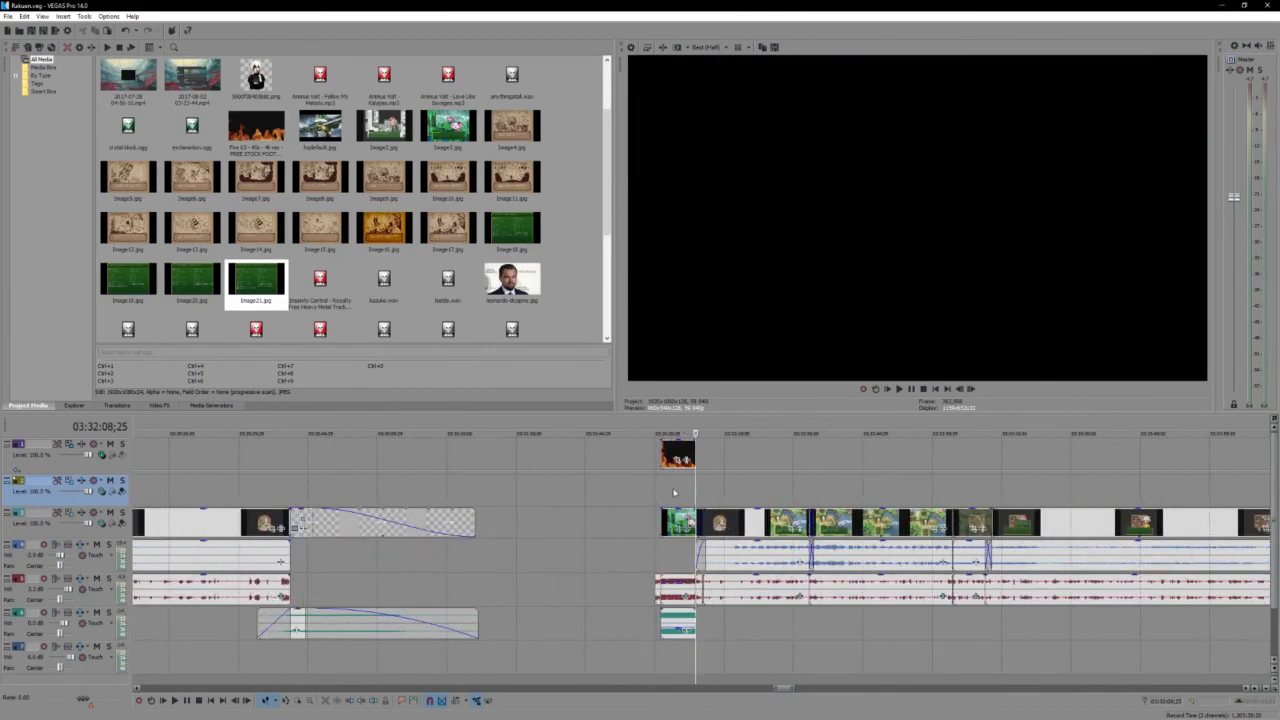
left_click(689, 490)
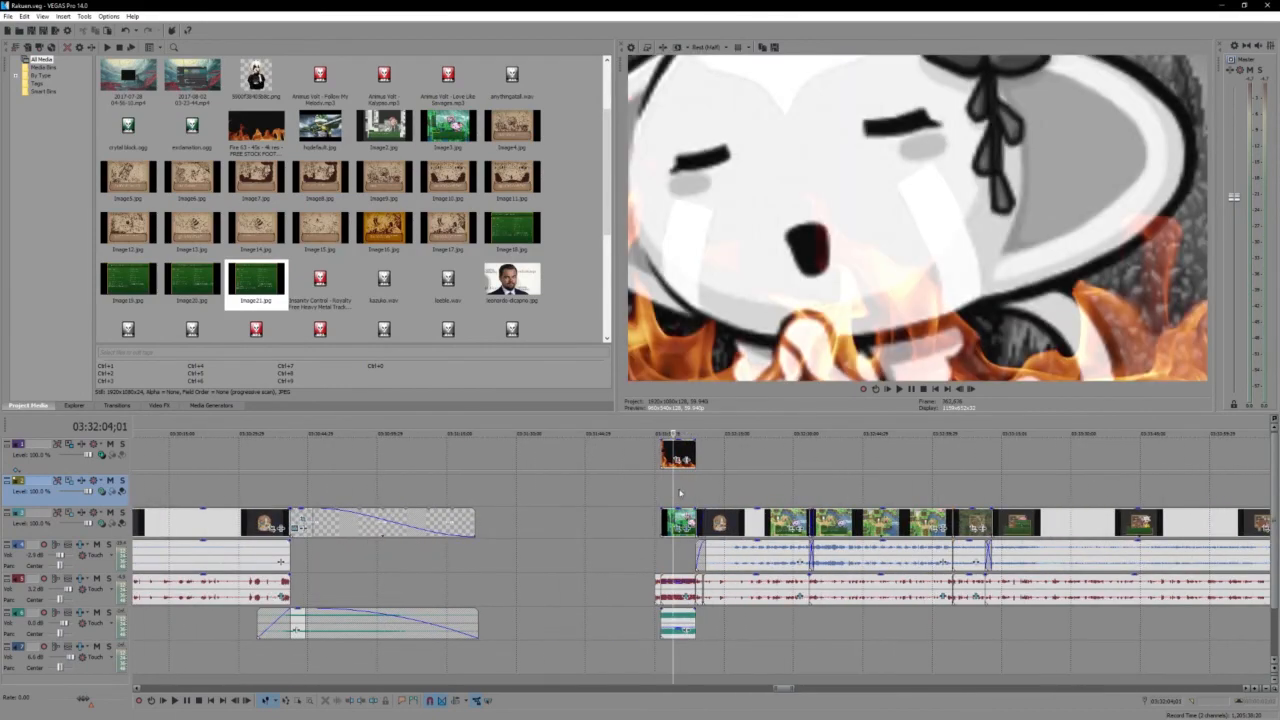
scroll(783, 508, "down", 5)
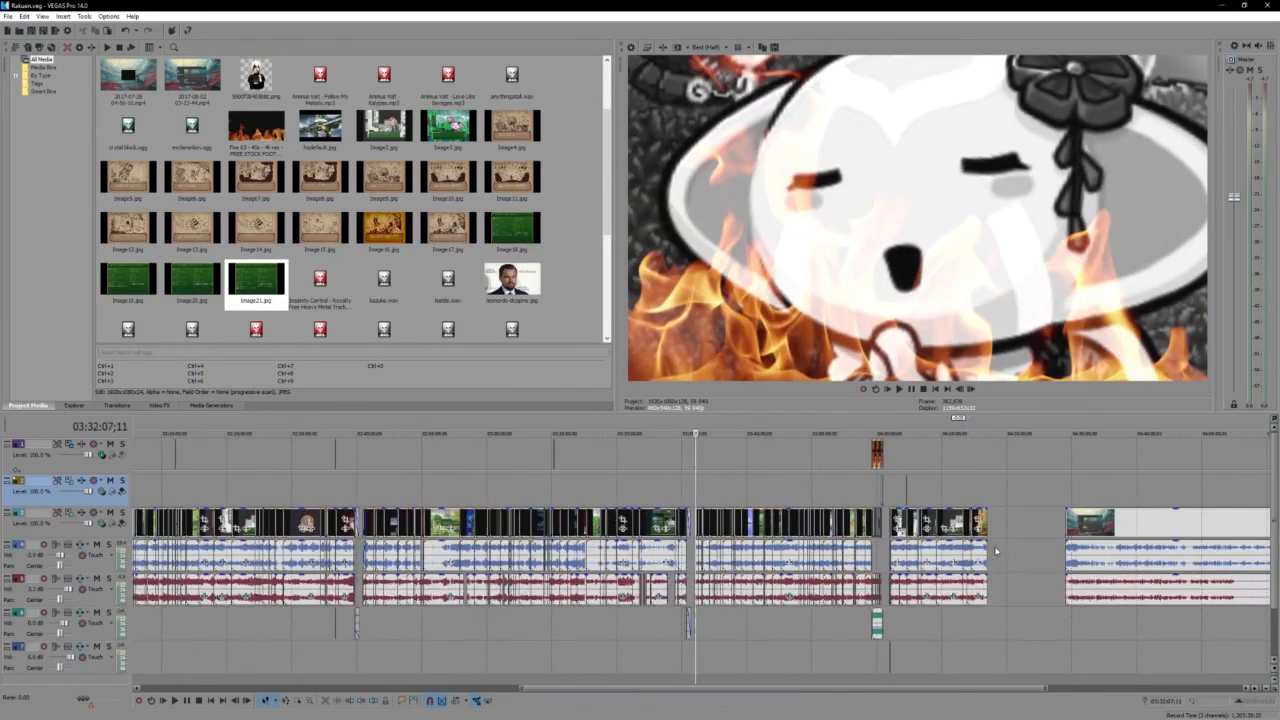
- Return to the cut at 04:14:33;05 and select the gameplay video event that starts there
left_click(972, 501)
scroll(972, 503, "up", 5)
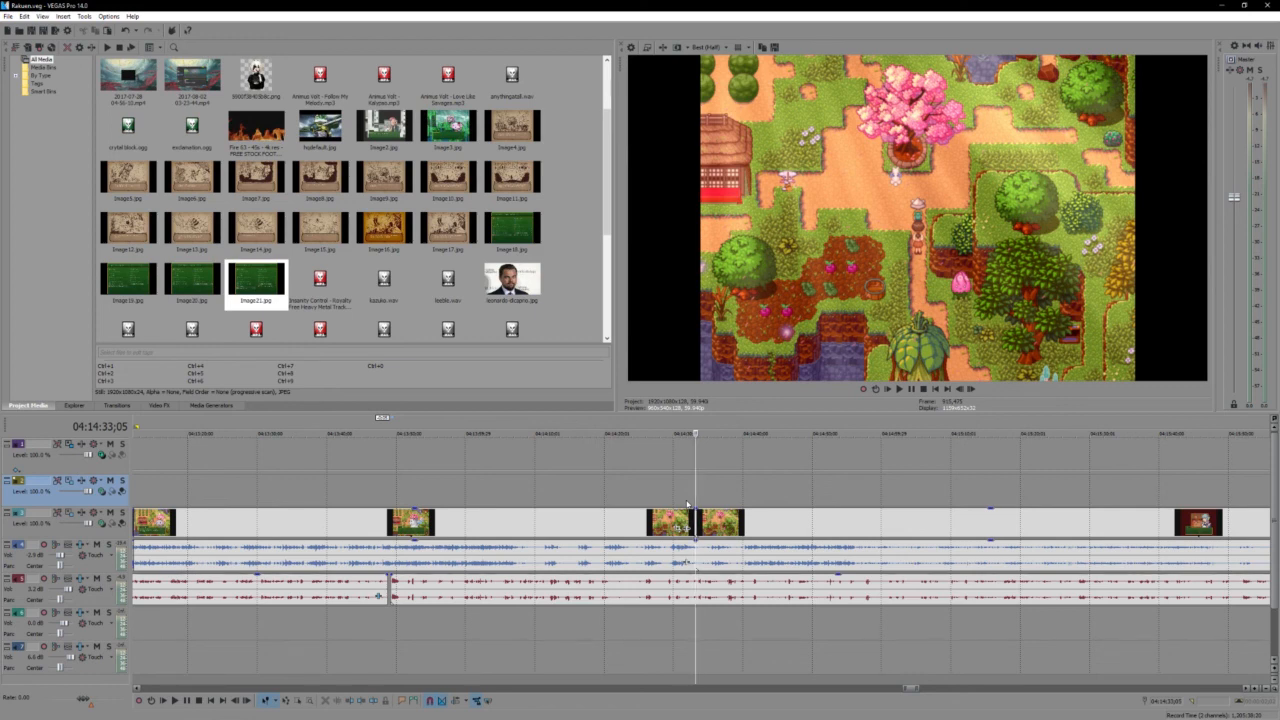
scroll(687, 503, "up", 3)
left_click(699, 522)
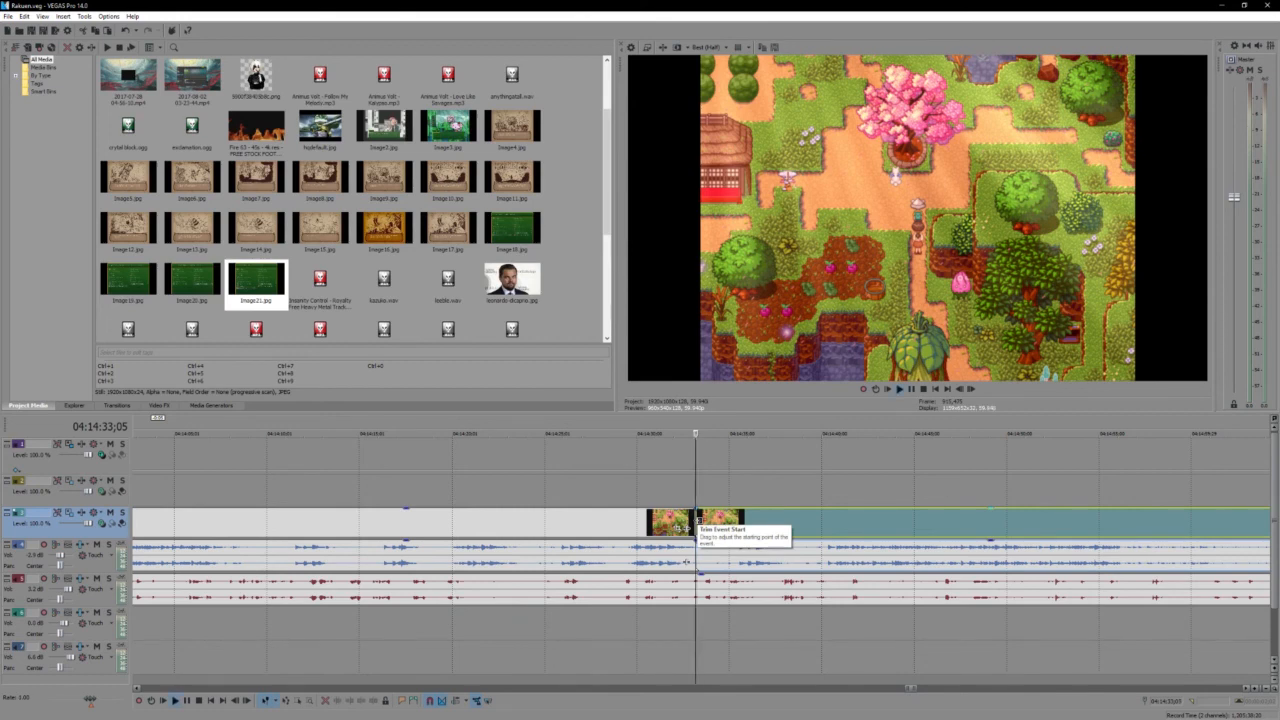
- Review the footage from the cut at 04:14:33;05 past the pink blossom tree to the Puchi dialogue
key("space")
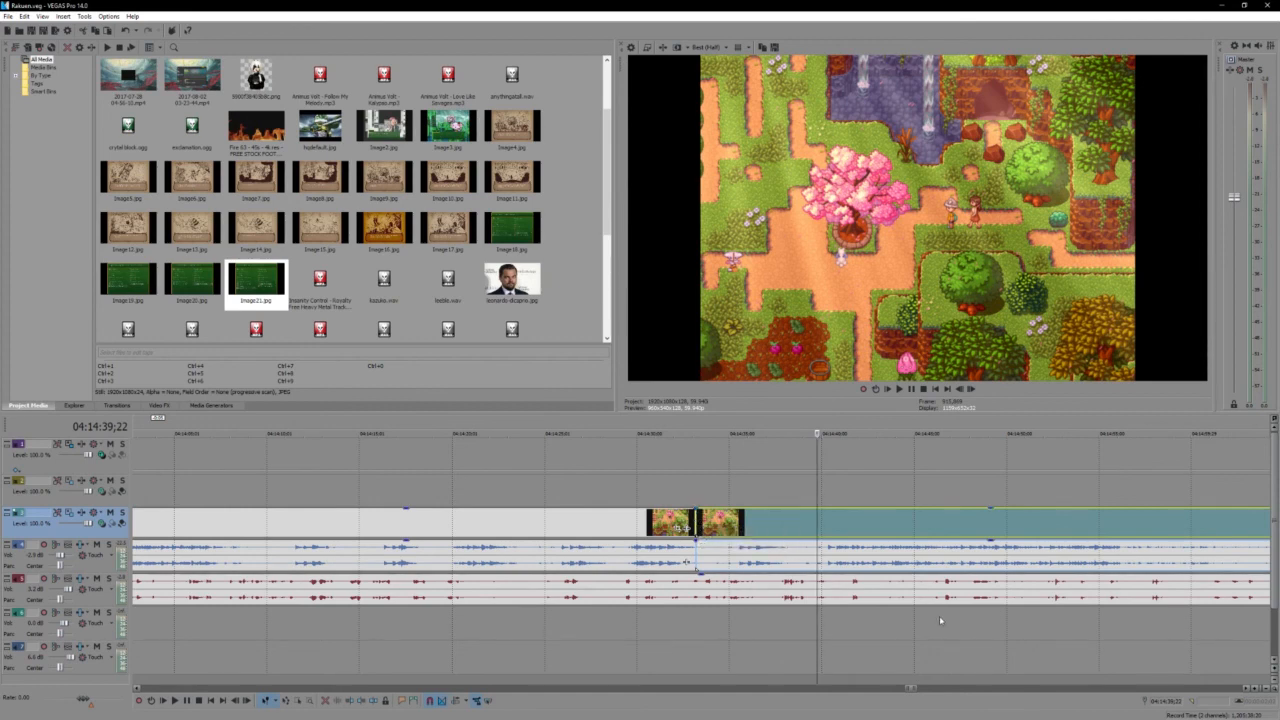
key("space")
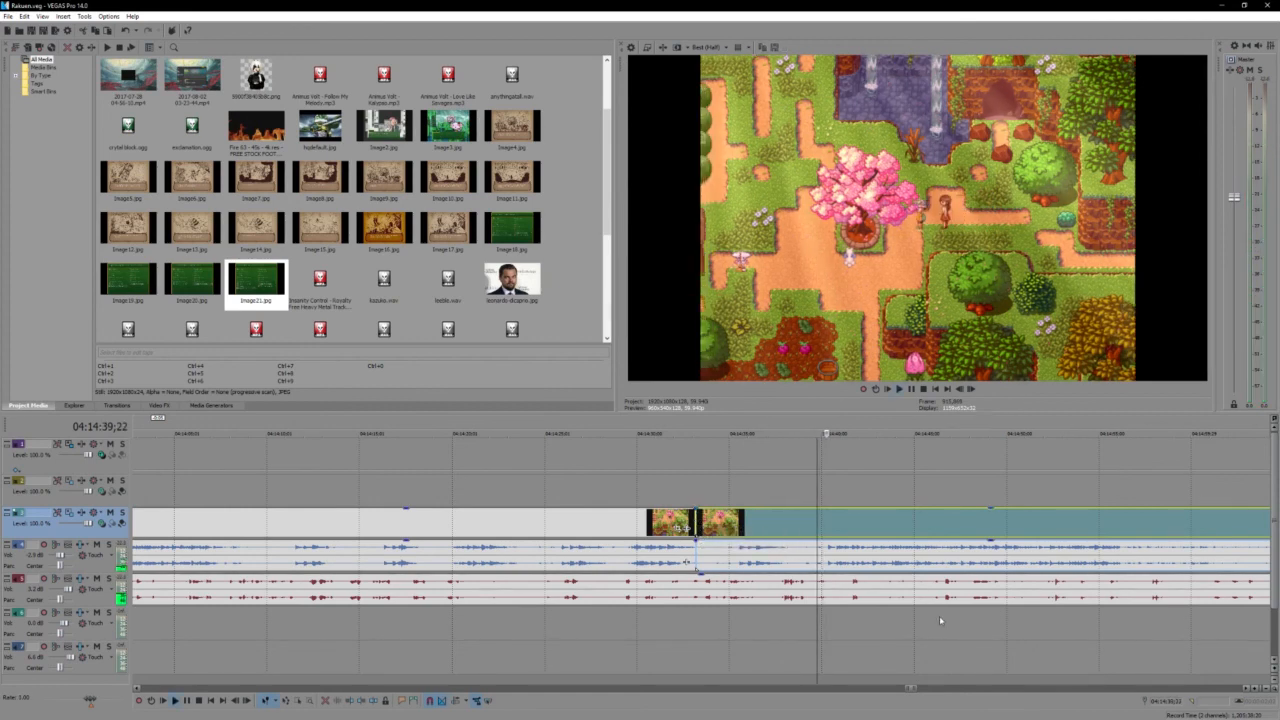
key("space")
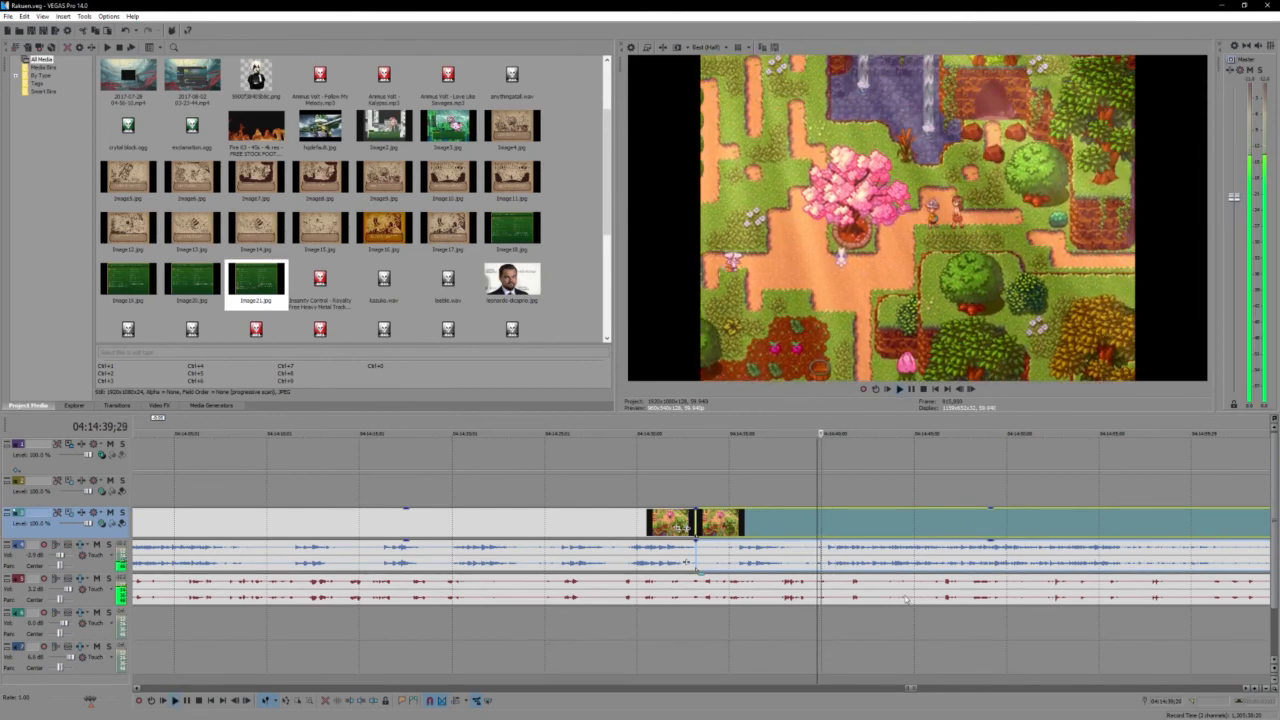
key("Return")
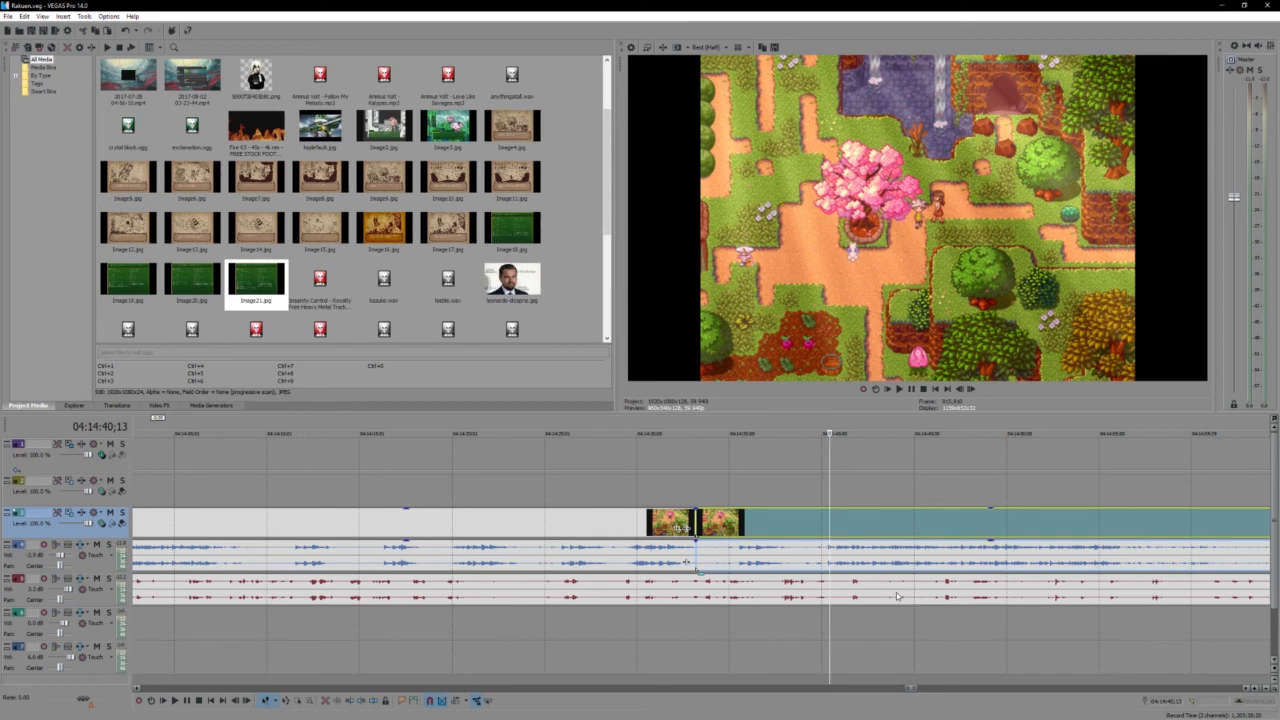
key("space")
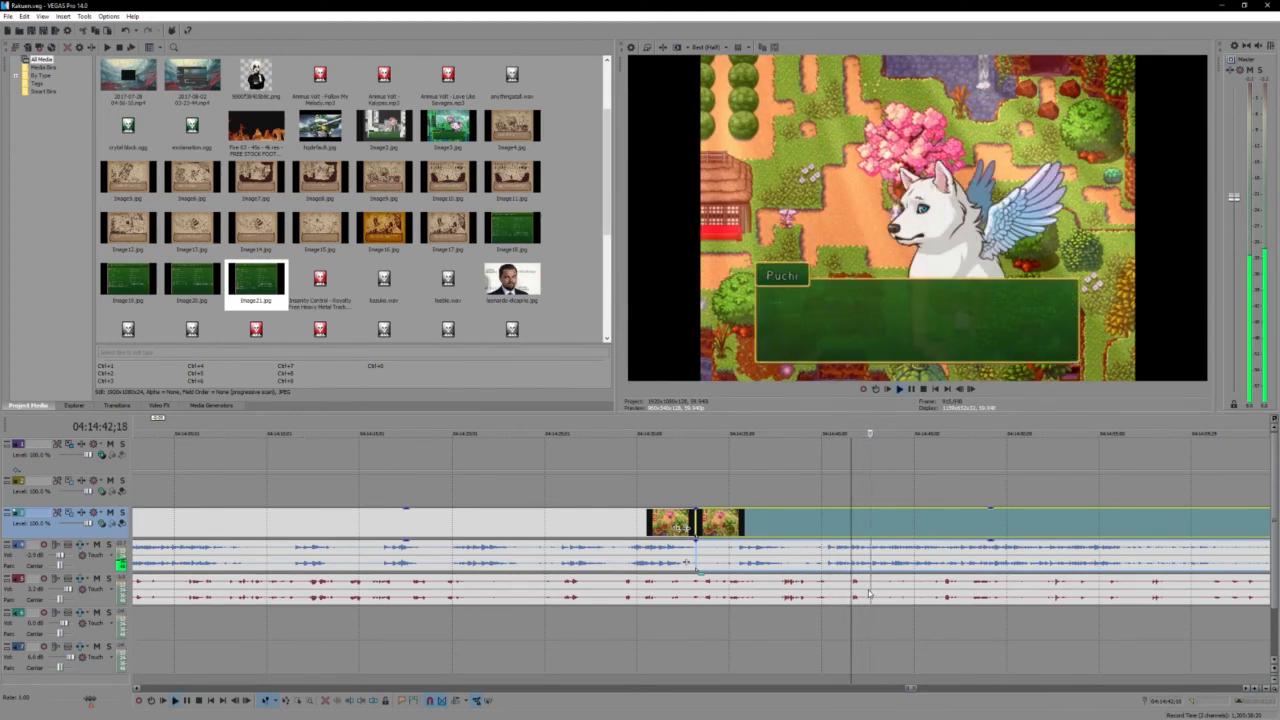
- Skip ahead to the thatched house exterior and review the characters standing outside it around 04:14:55
scroll(868, 594, "down", 2)
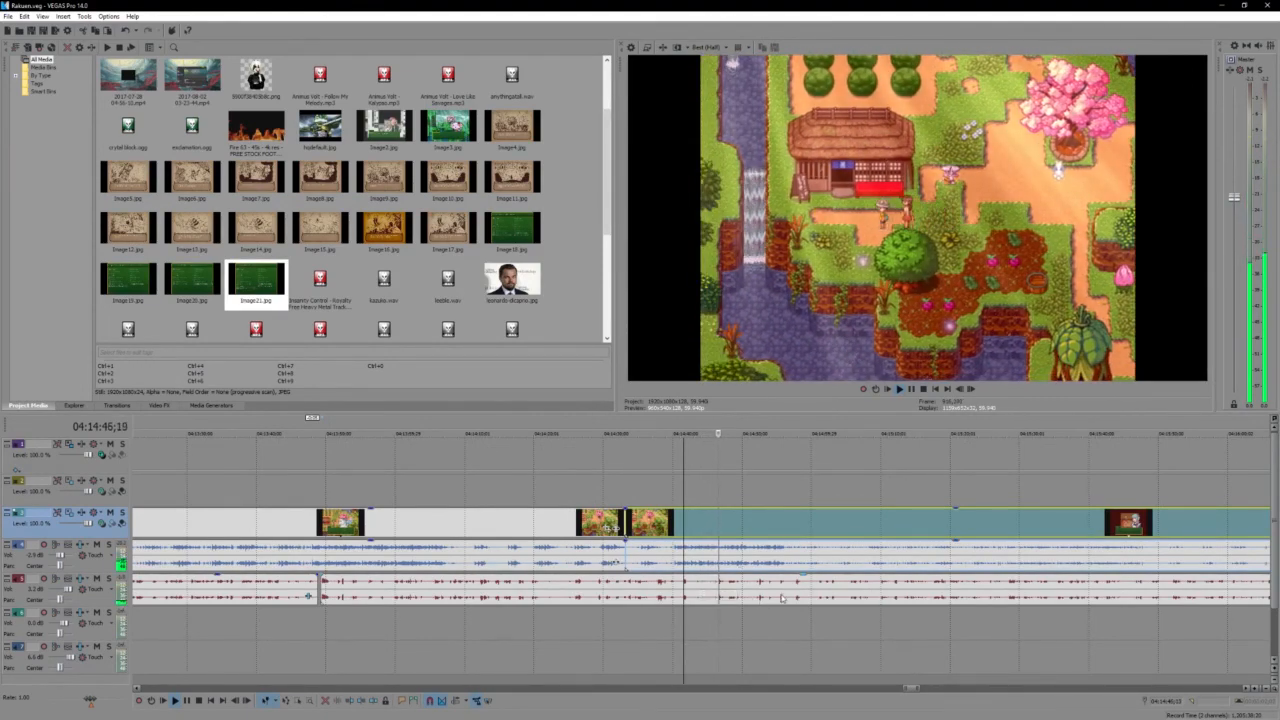
left_click(782, 597)
scroll(782, 597, "up", 3)
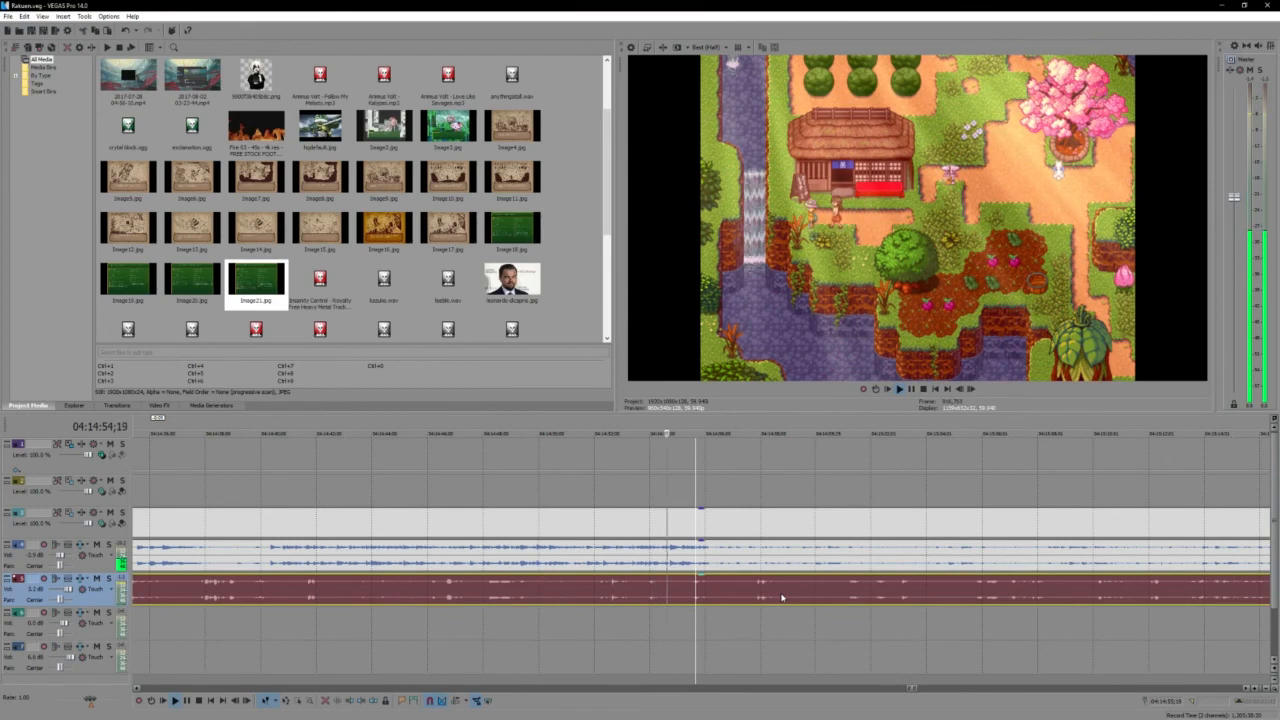
key("space")
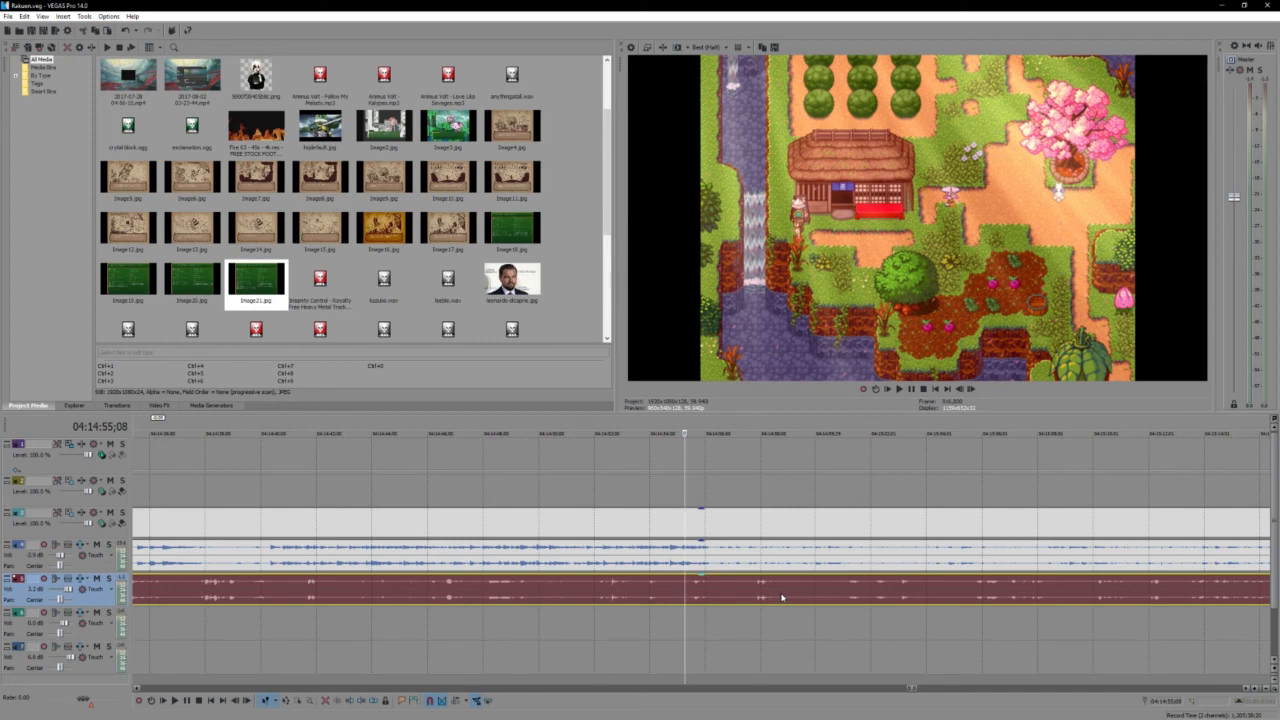
key("space")
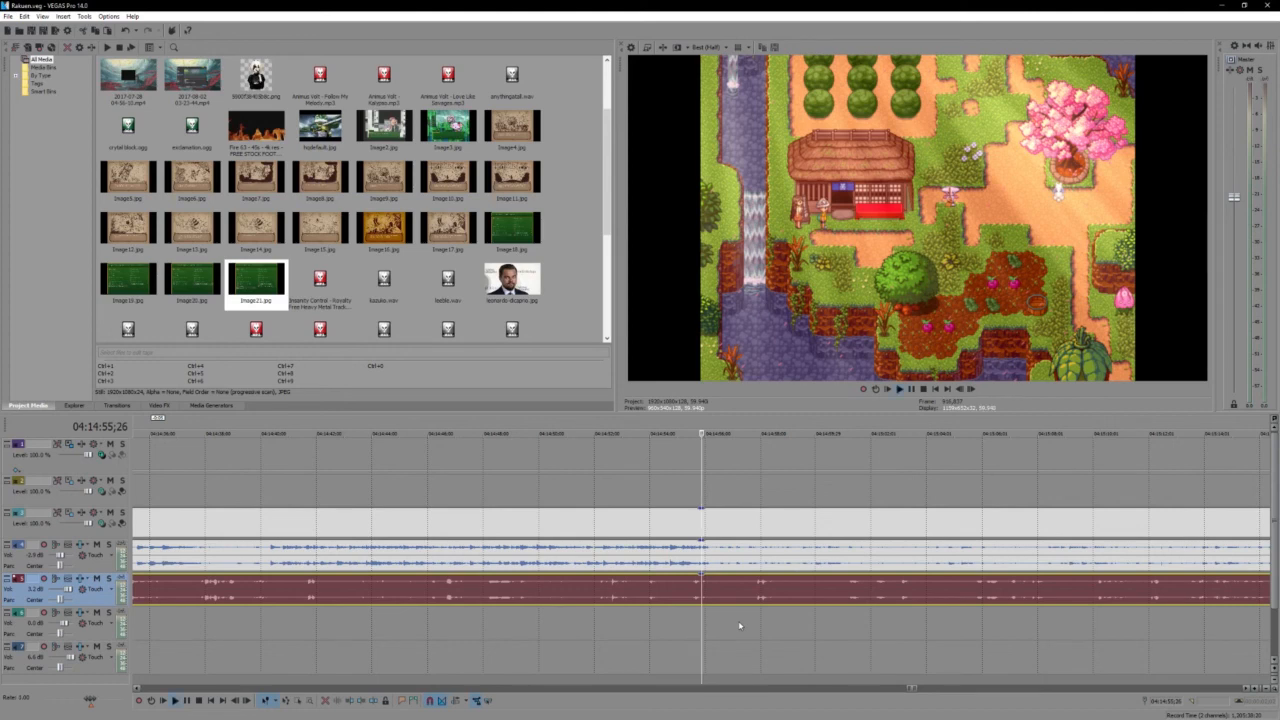
- Play into the Midnight Tea Shop and review Kazuko's greeting, stopping at 04:15:07;03
key("space")
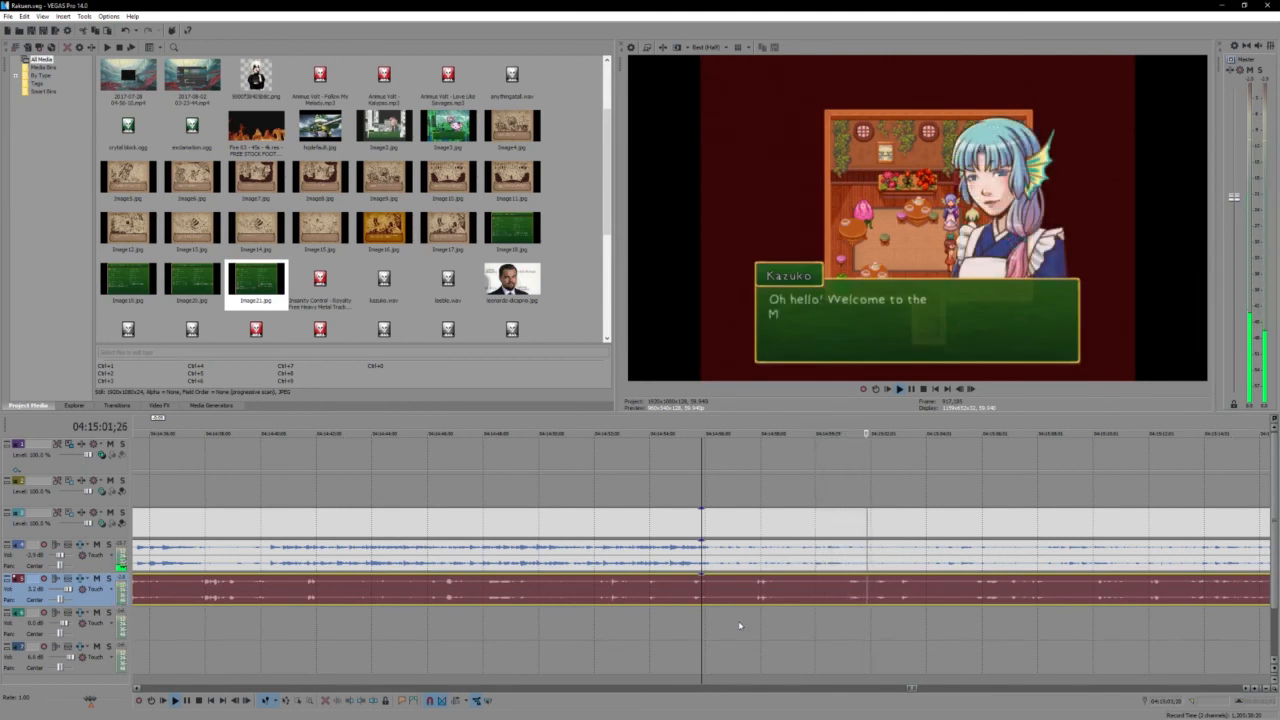
key("space")
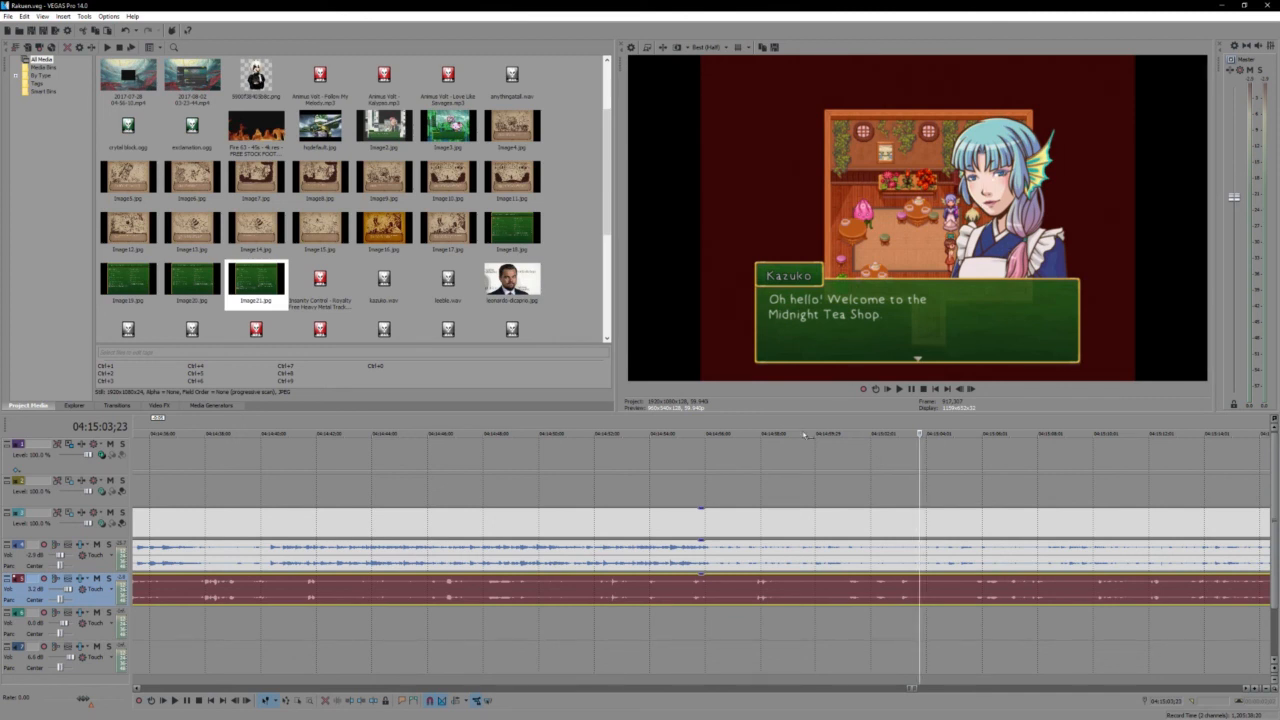
scroll(682, 601, "up", 2)
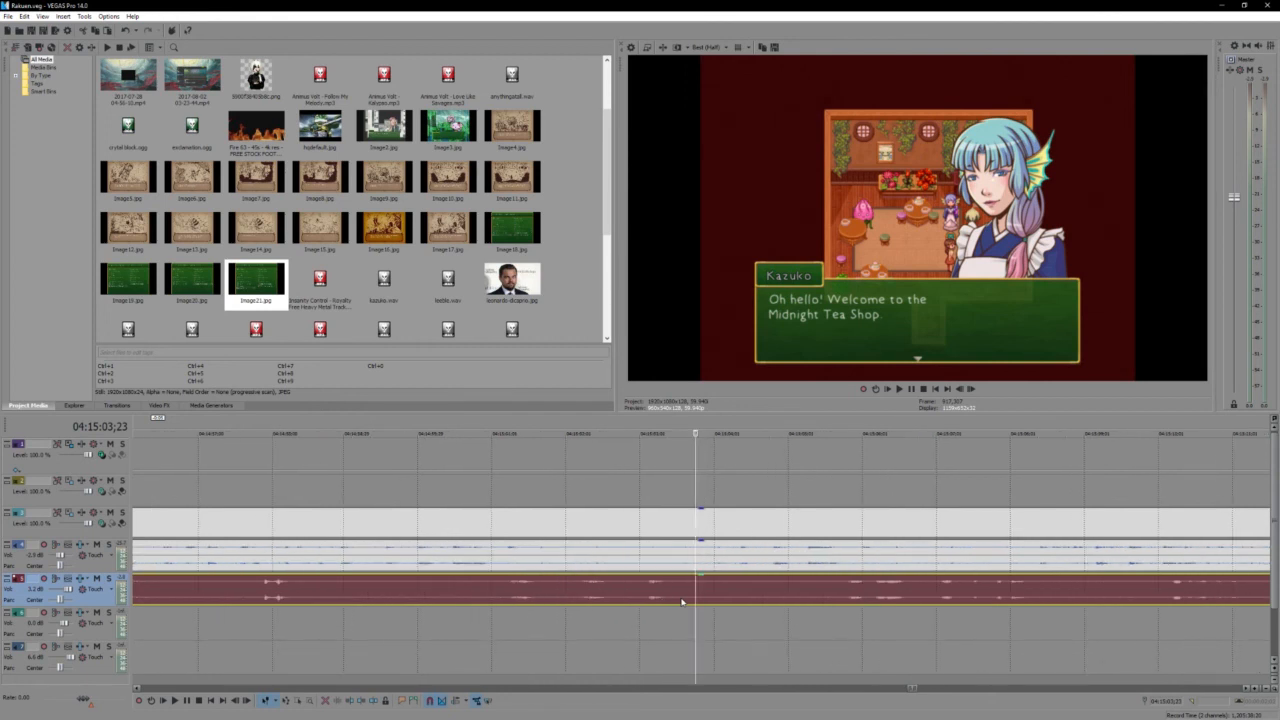
key("space")
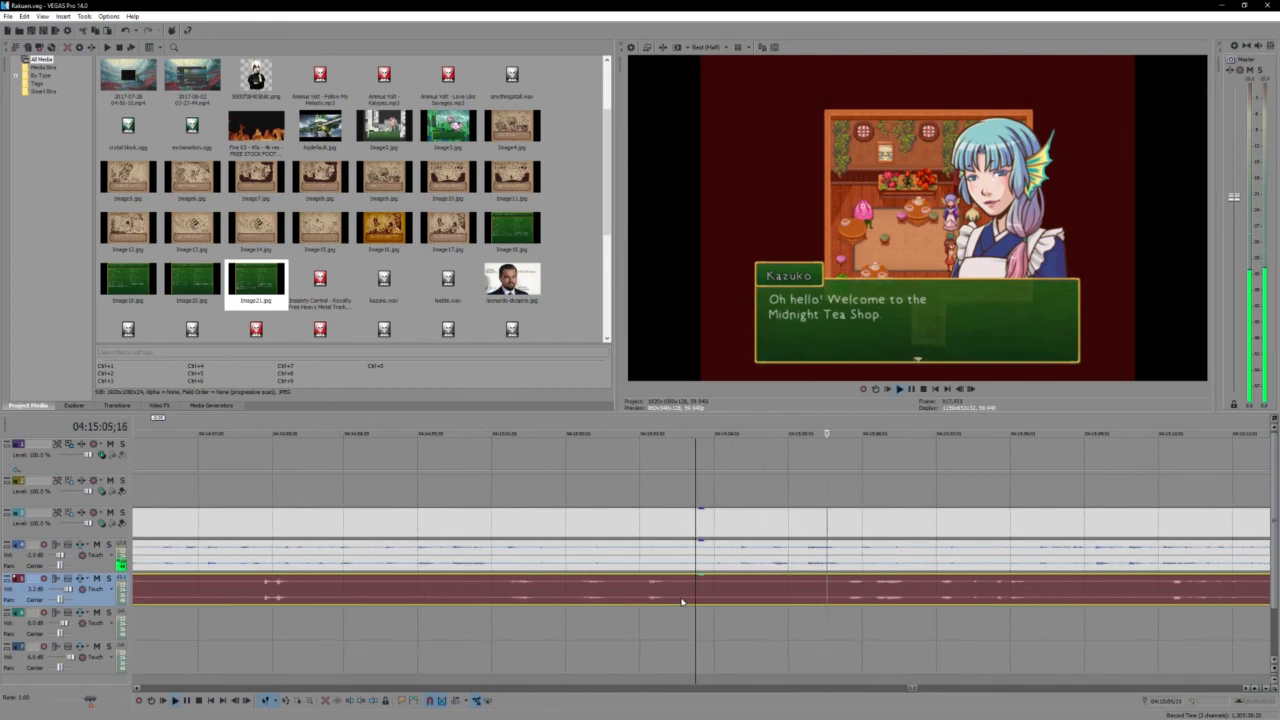
key("Return")
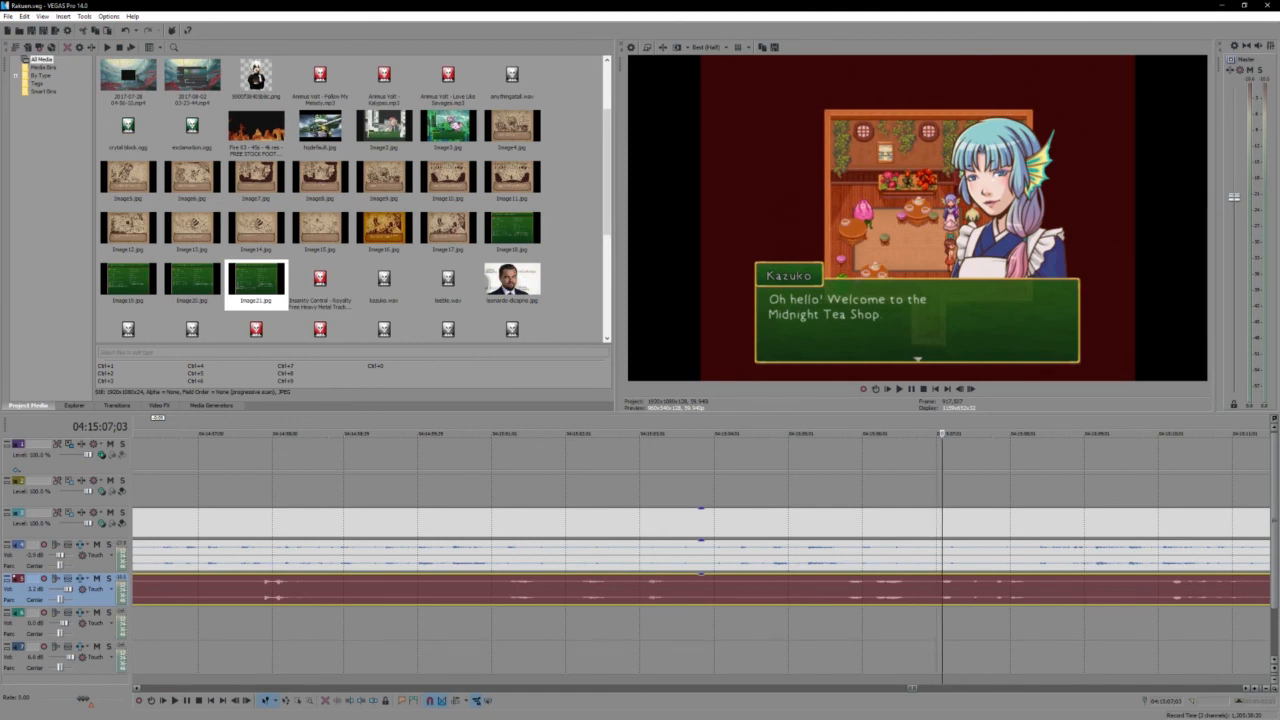
- Review Kazuko's dialogue from 04:15:06;29 through her husband's illness to the line about growing tea in the plantation
left_click(932, 597)
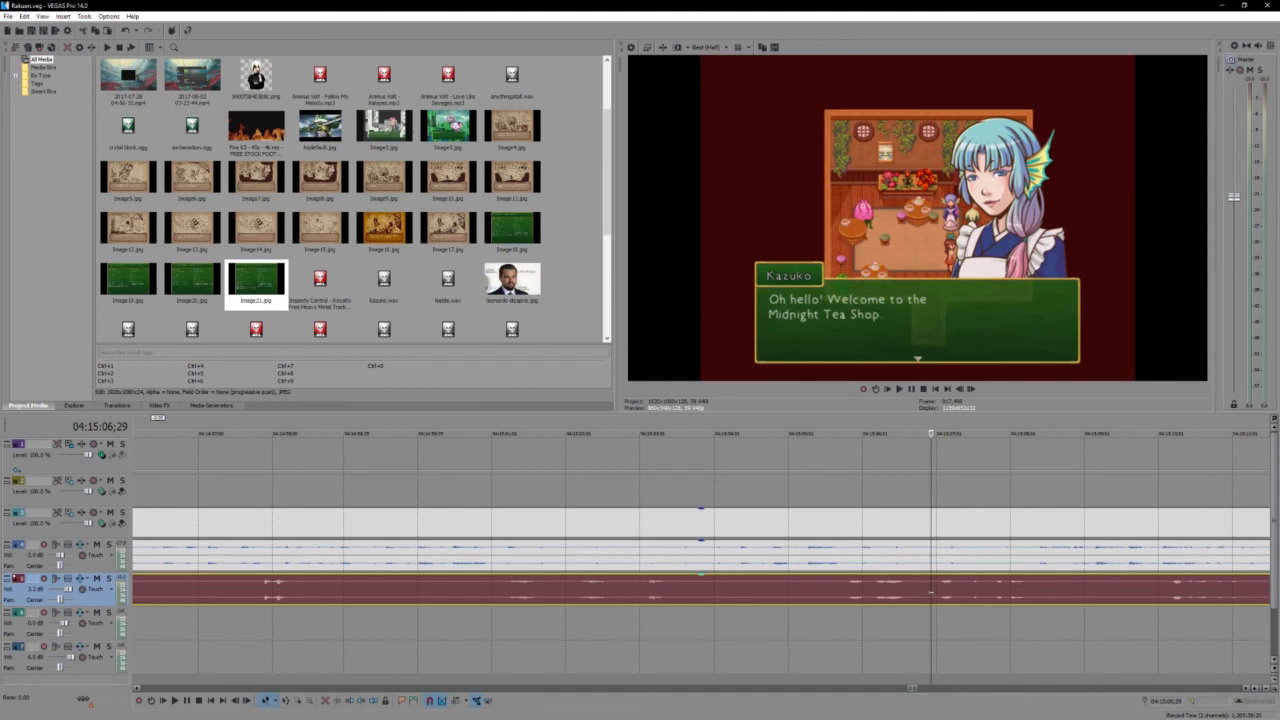
scroll(931, 592, "up", 2)
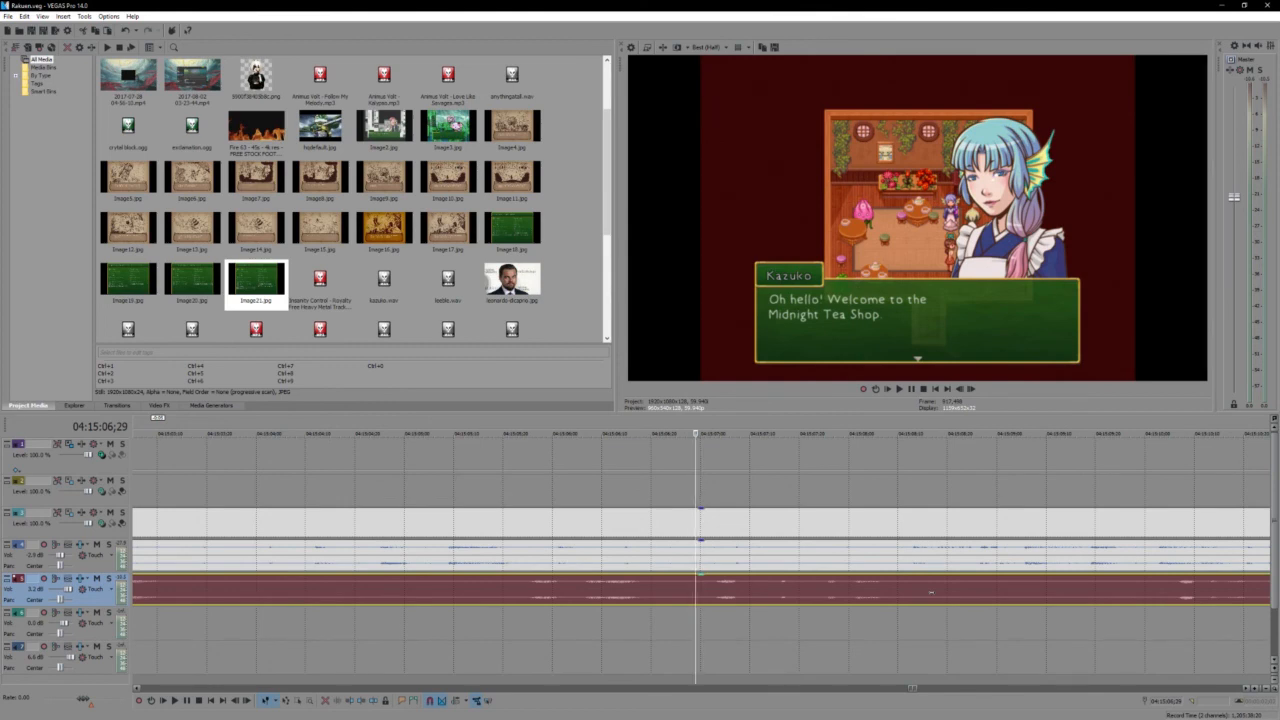
key("space")
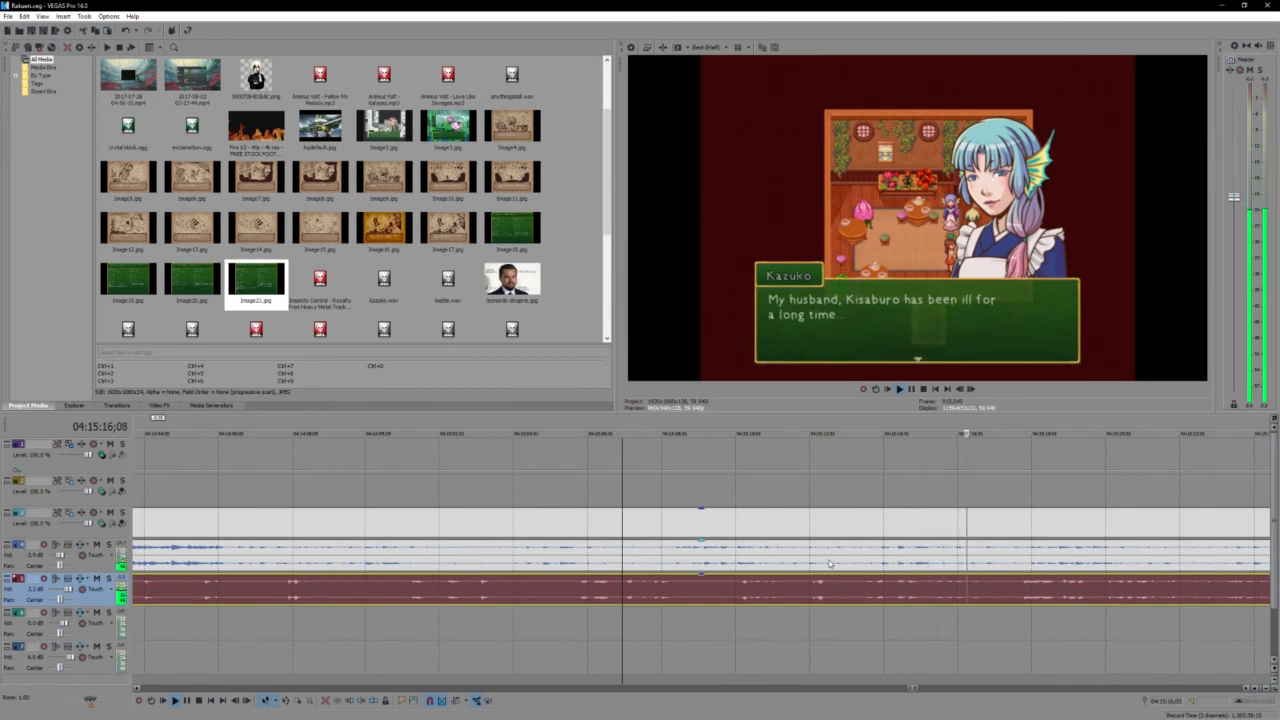
scroll(829, 564, "down", 6)
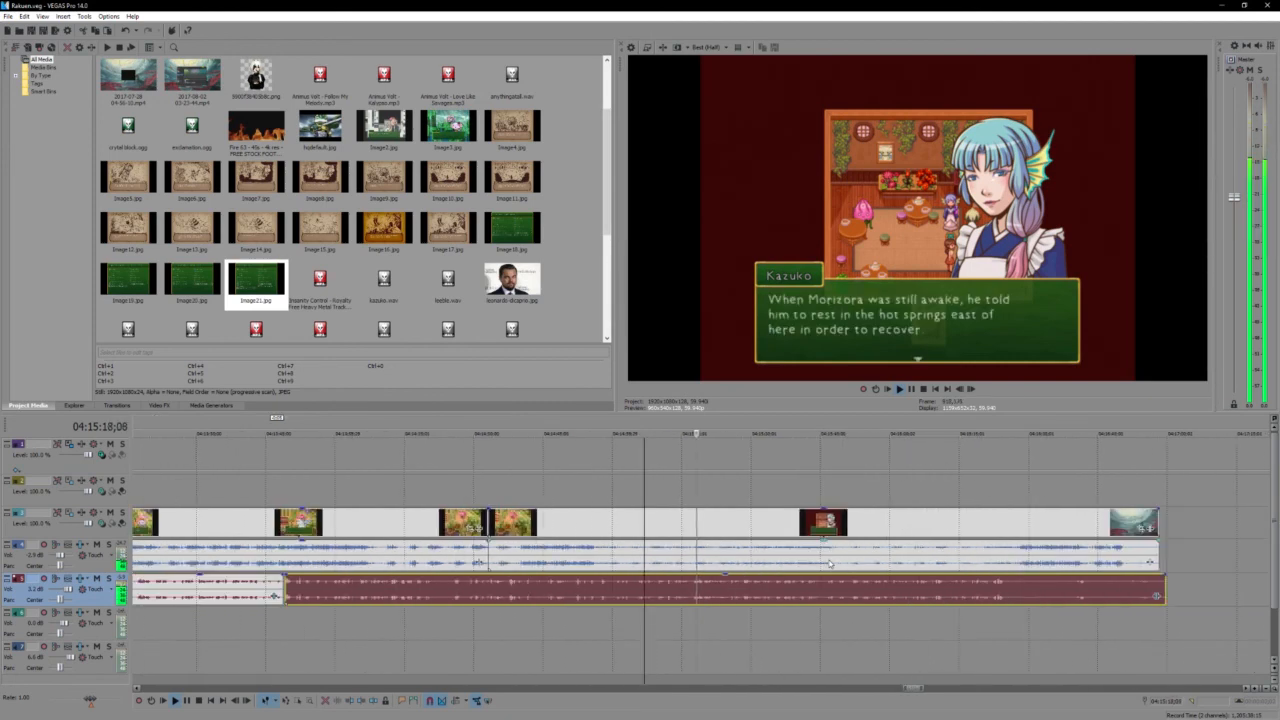
left_click(805, 600)
scroll(804, 600, "up", 3)
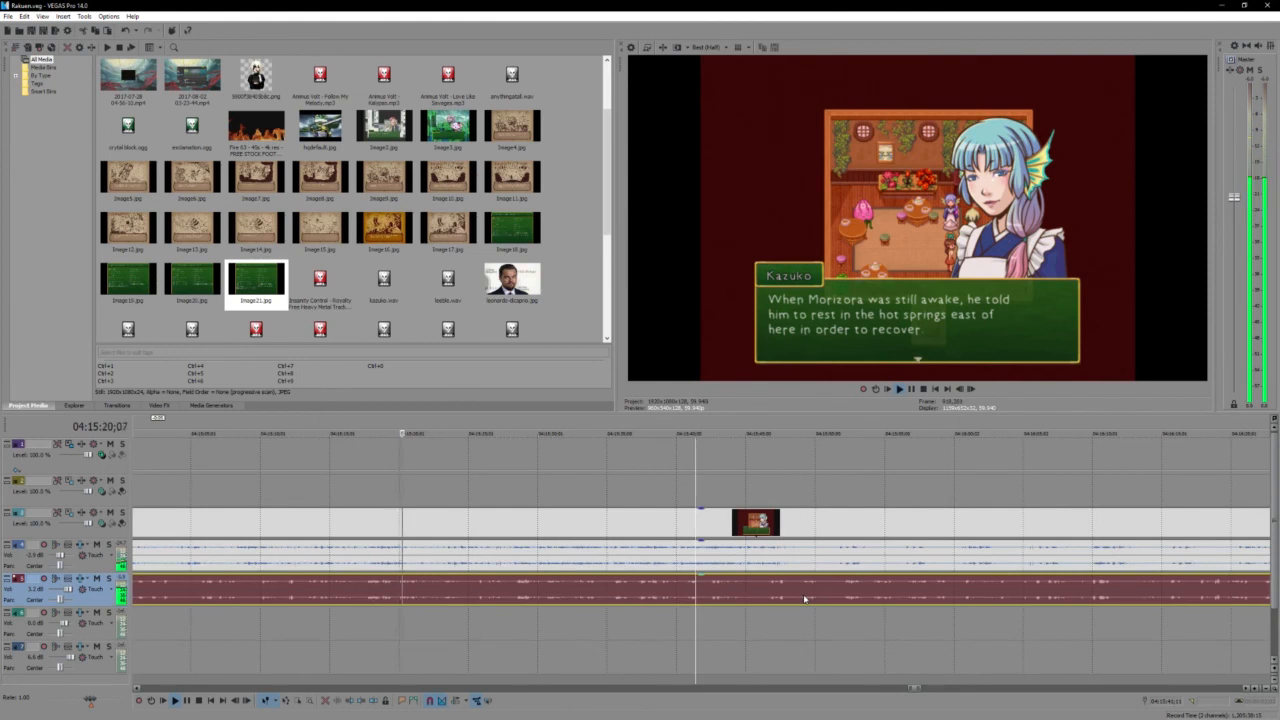
left_click(465, 592)
scroll(465, 592, "up", 2)
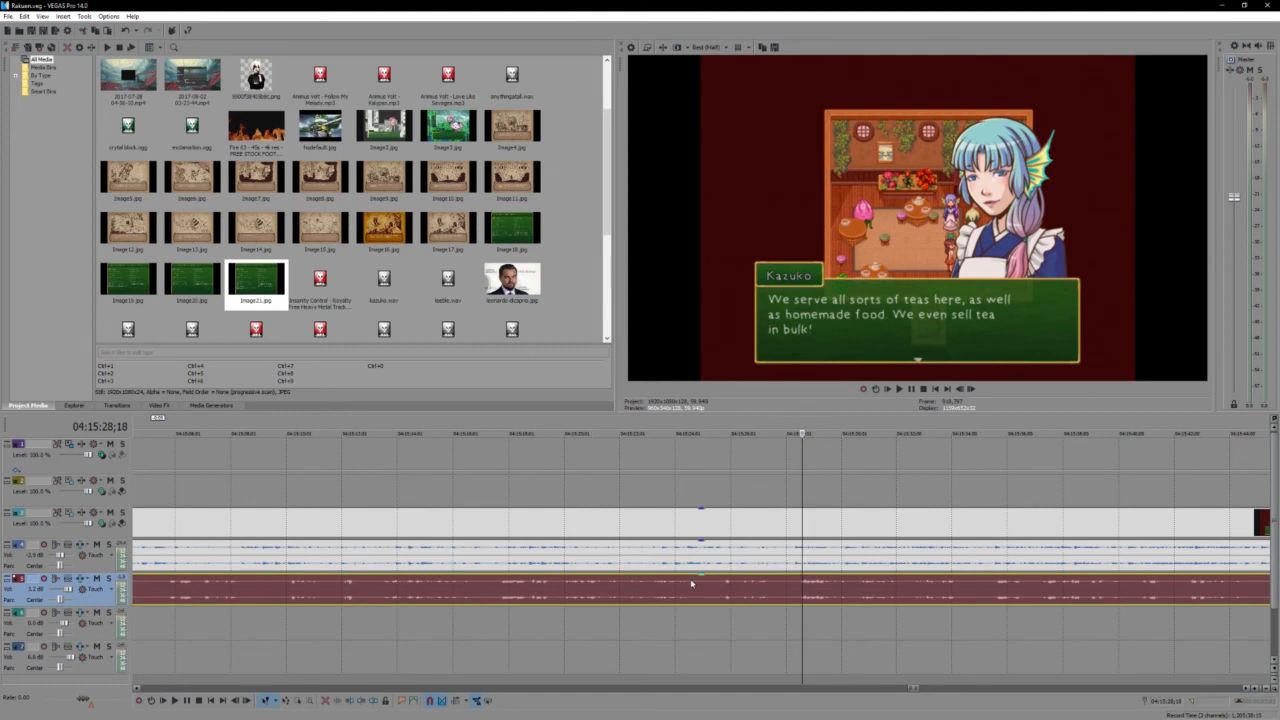
key("space")
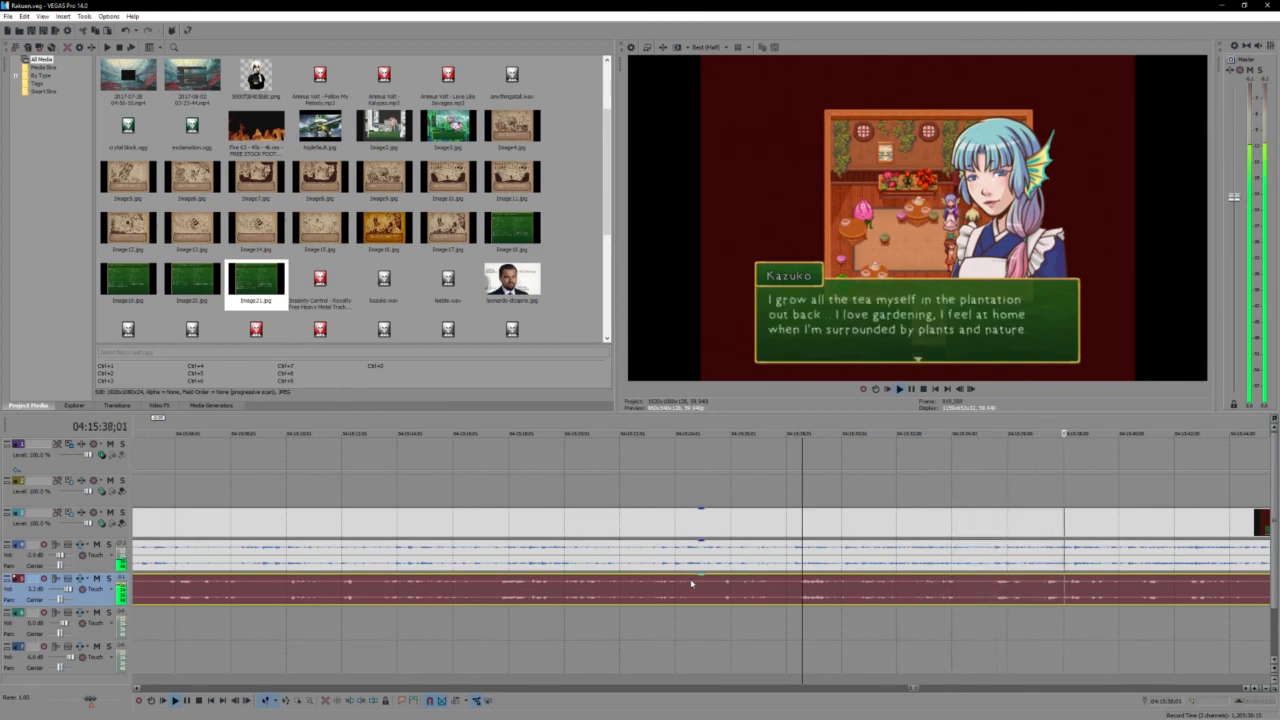
key("space")
- Split the gameplay video, game audio and voice audio events at 04:15:35;15, during Kazuko's tea plantation line
left_click(980, 528)
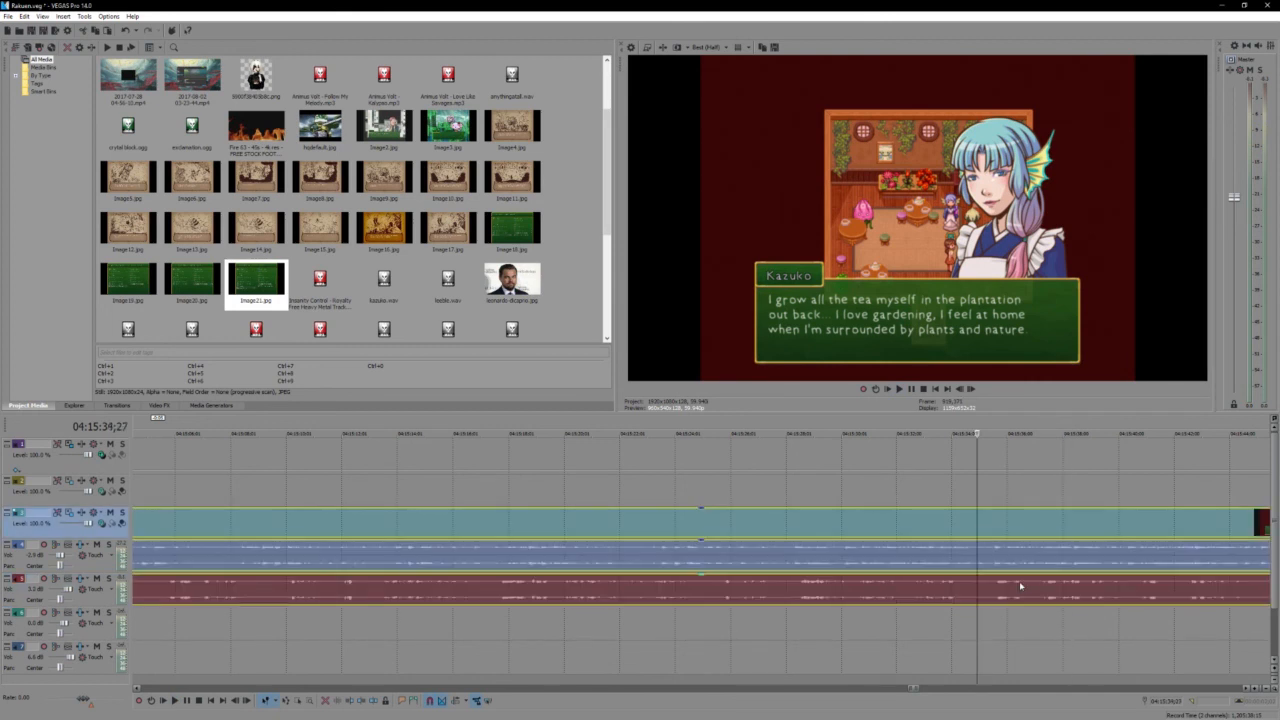
key("space")
key("s")
scroll(953, 573, "down", 1)
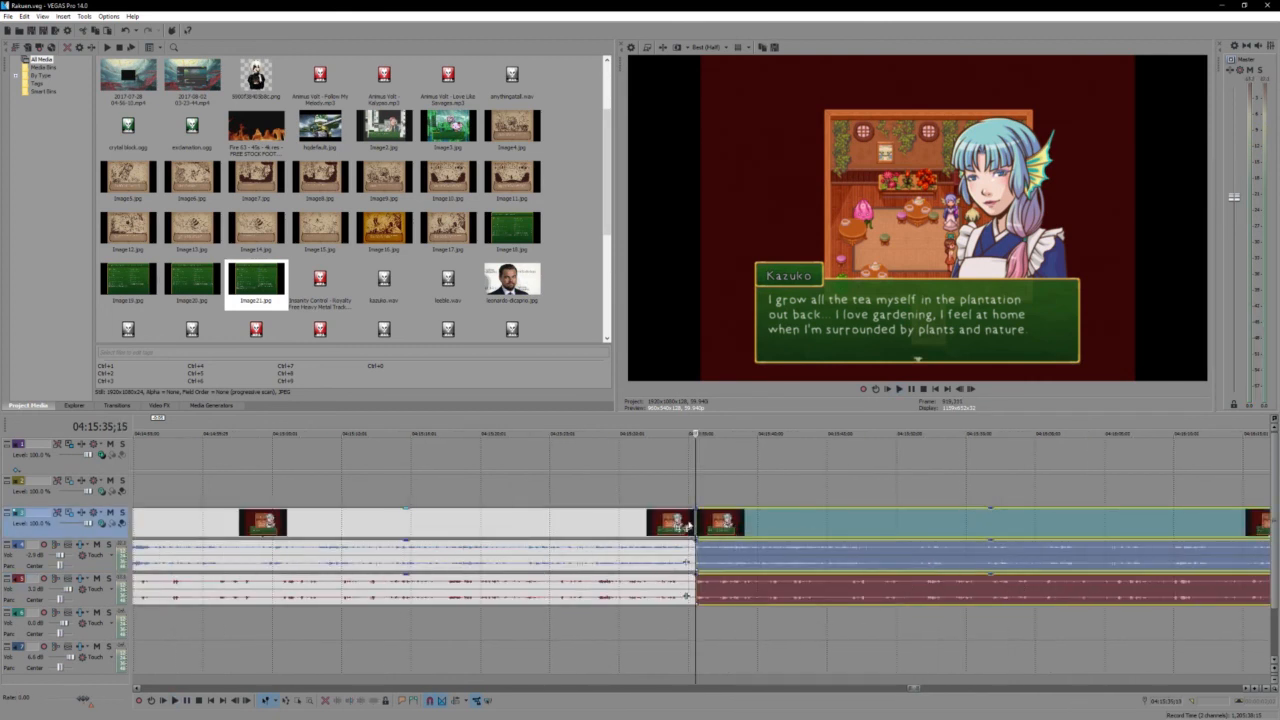
- Trim the start of the section after the cut and close the gap, crossfading its video and game audio with the preceding section
left_click_drag(697, 522, 720, 530)
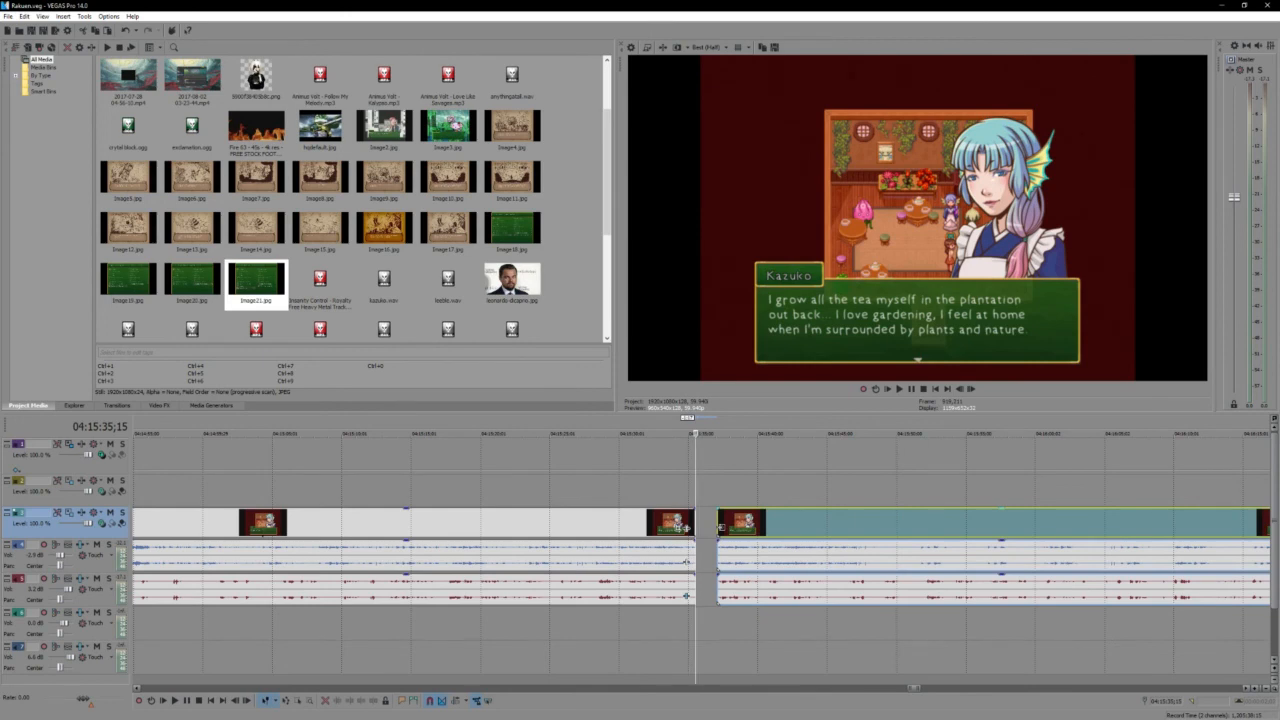
scroll(675, 532, "up", 2)
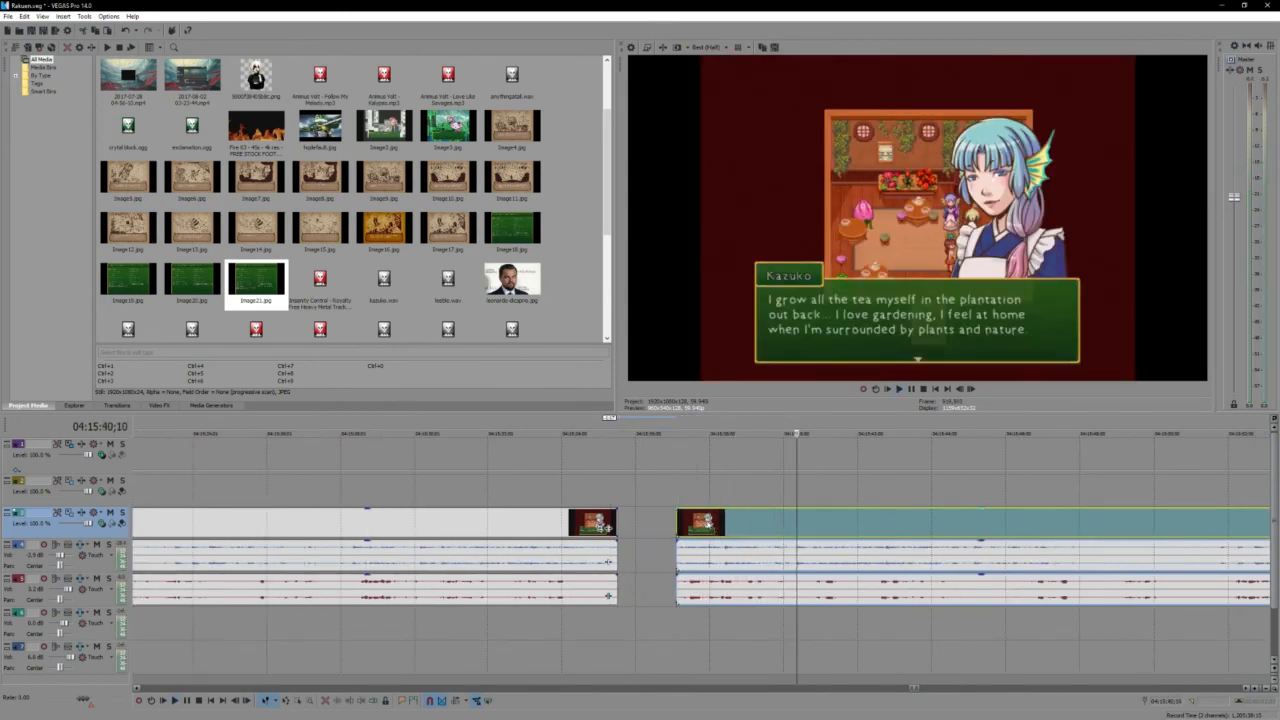
left_click_drag(718, 536, 652, 531)
left_click(585, 541)
left_click(586, 541, "ctrl")
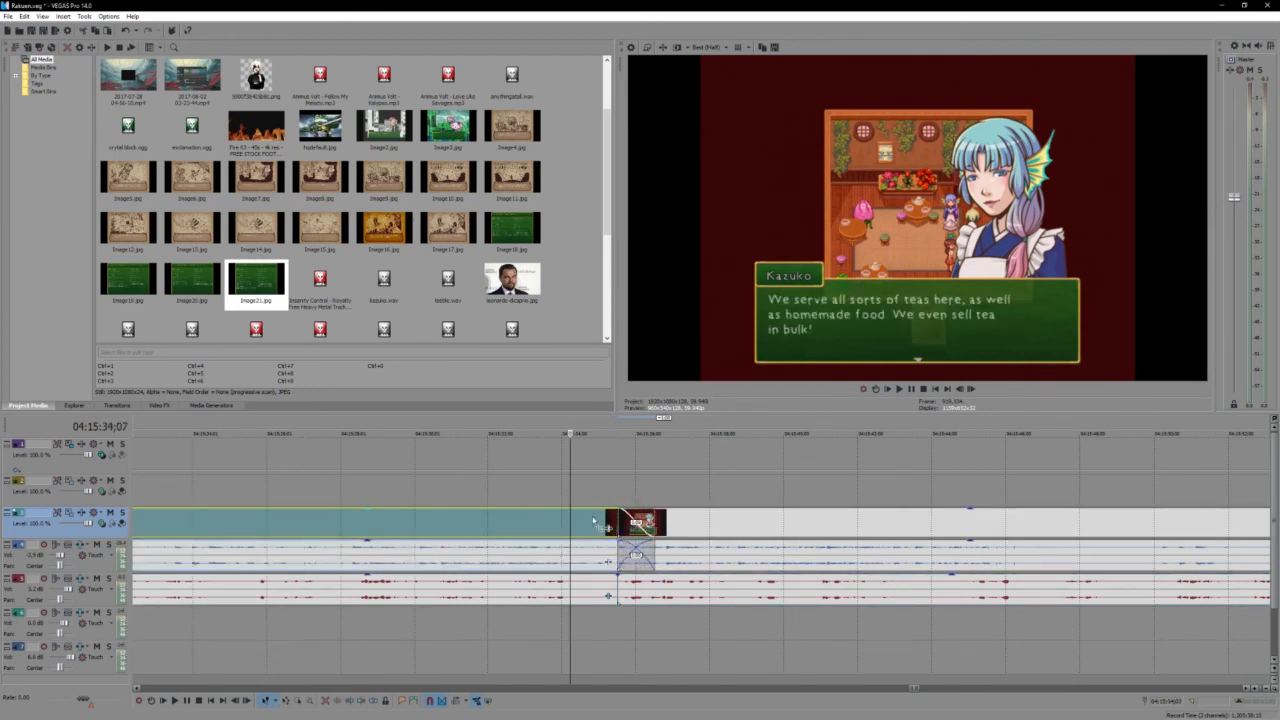
- Preview the join in Kazuko's dialogue and lengthen the video and game audio crossfade by shifting the following section slightly earlier
left_click(593, 520)
key("space")
scroll(594, 521, "up", 1)
key("Return")
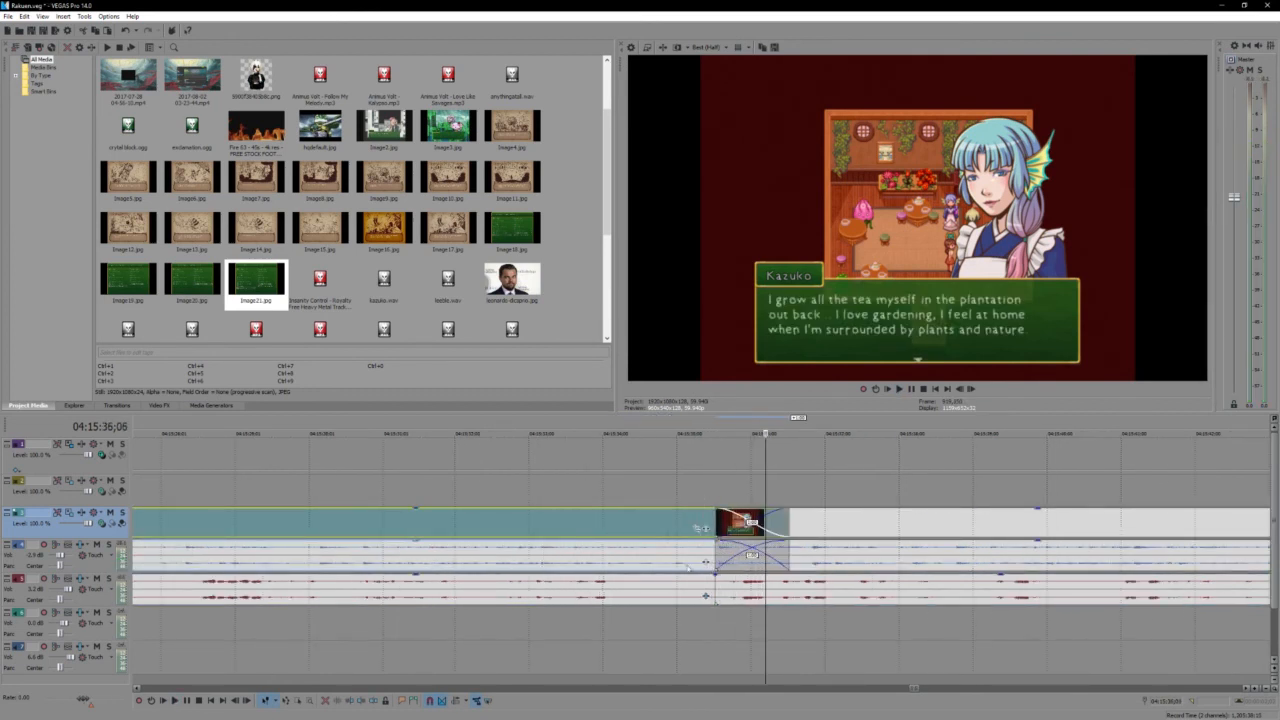
left_click_drag(832, 533, 814, 533)
left_click(658, 525)
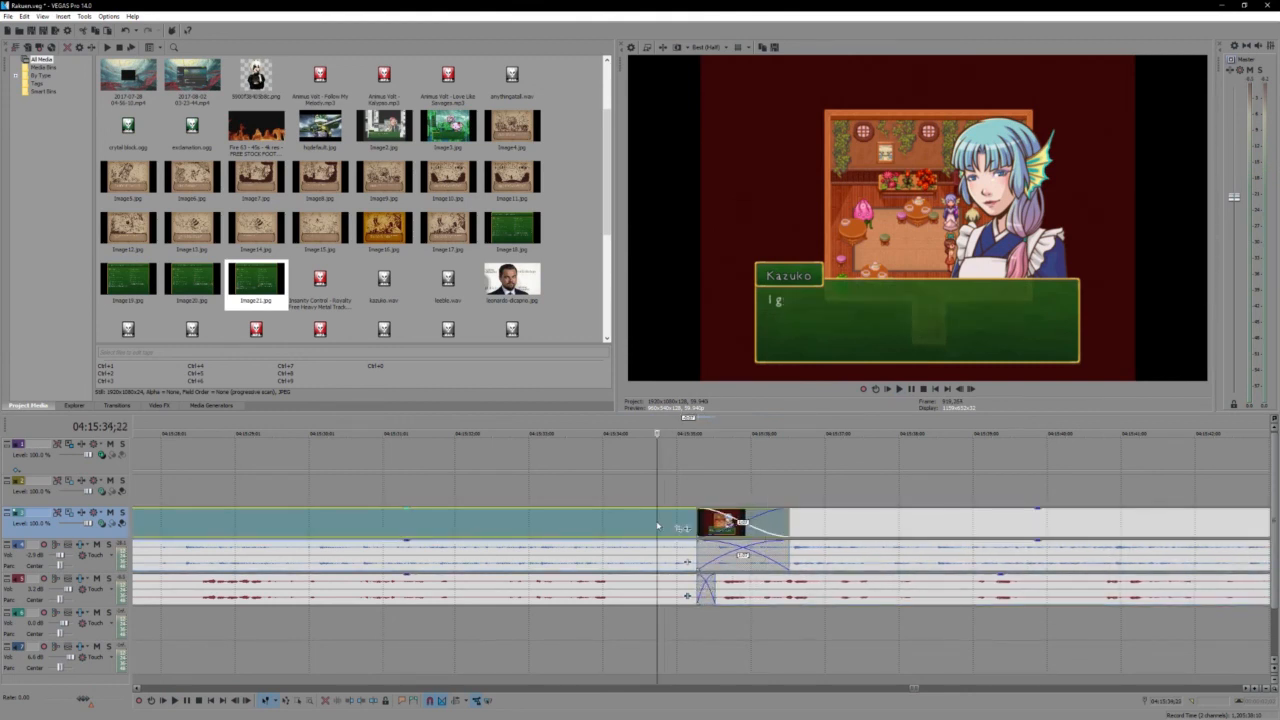
key("space")
- Trim the end of the earlier voice audio event to remove its overlap at the join, and play back the result
left_click(683, 595)
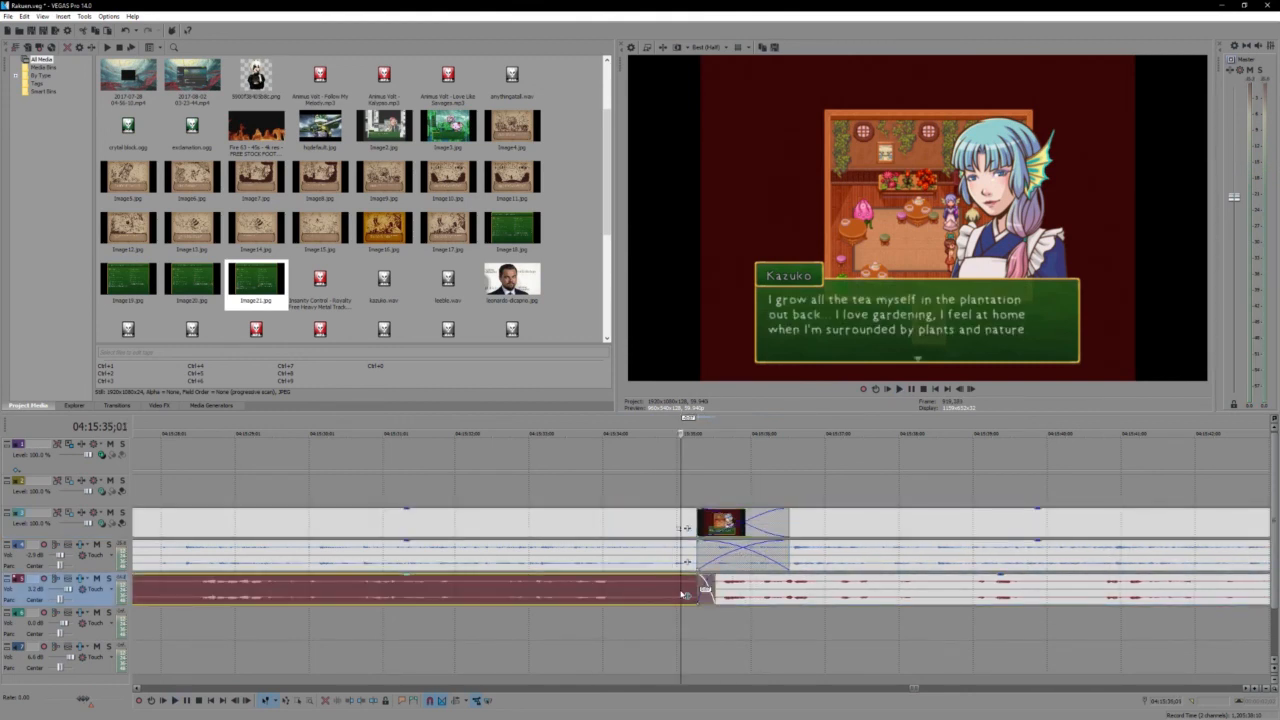
left_click_drag(704, 588, 700, 588)
left_click(672, 526)
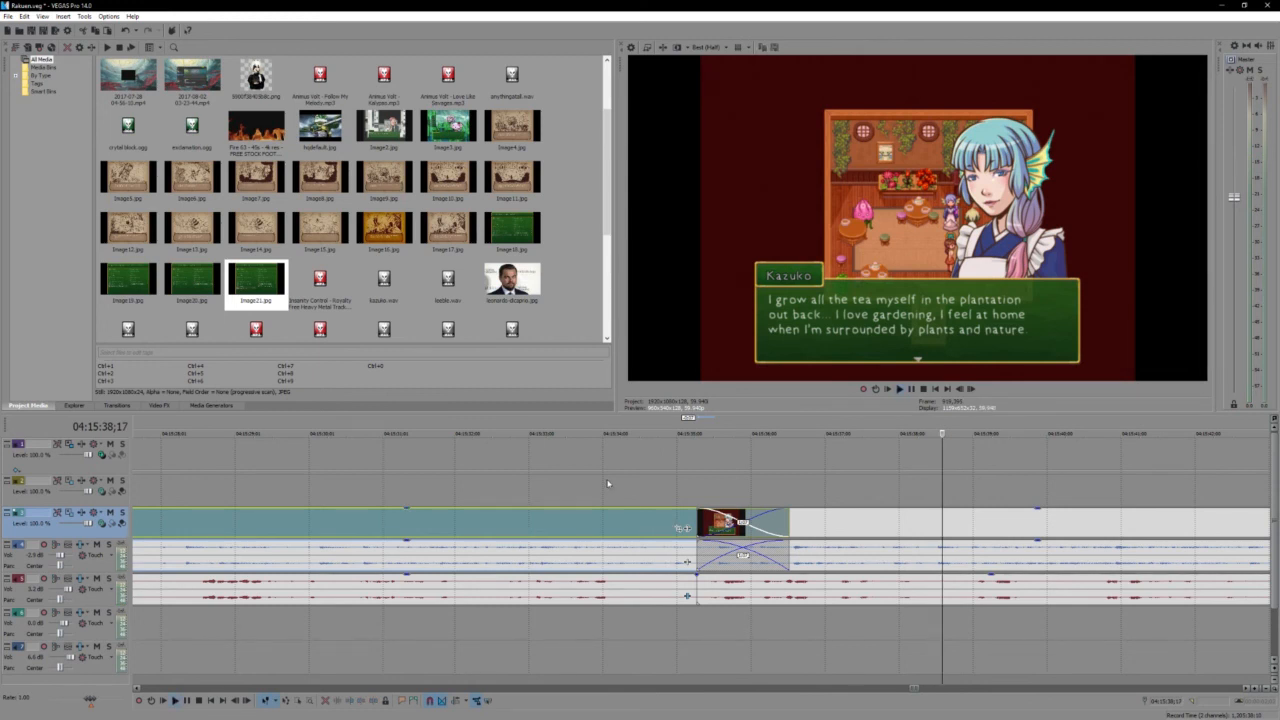
key("space")
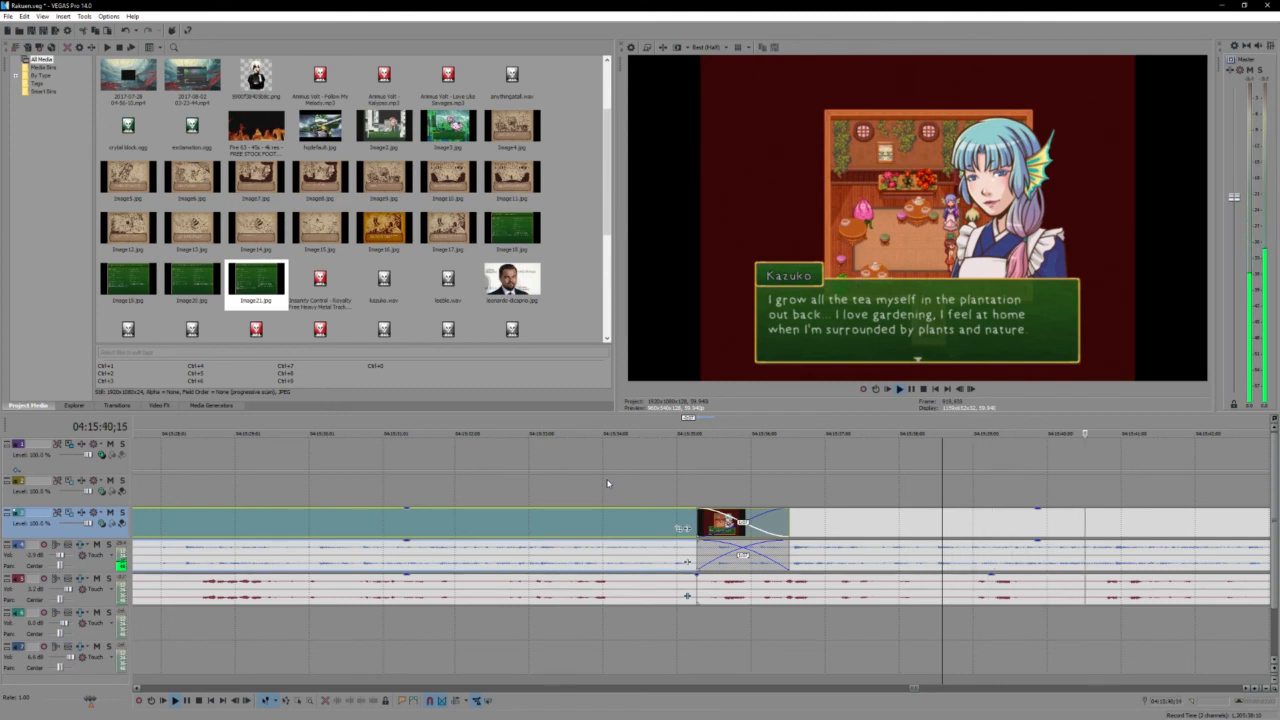
- Play on to Kazuko's Hikaribana flower line and split the gameplay video, game audio and voice audio at 04:15:52;07
scroll(608, 483, "down", 2)
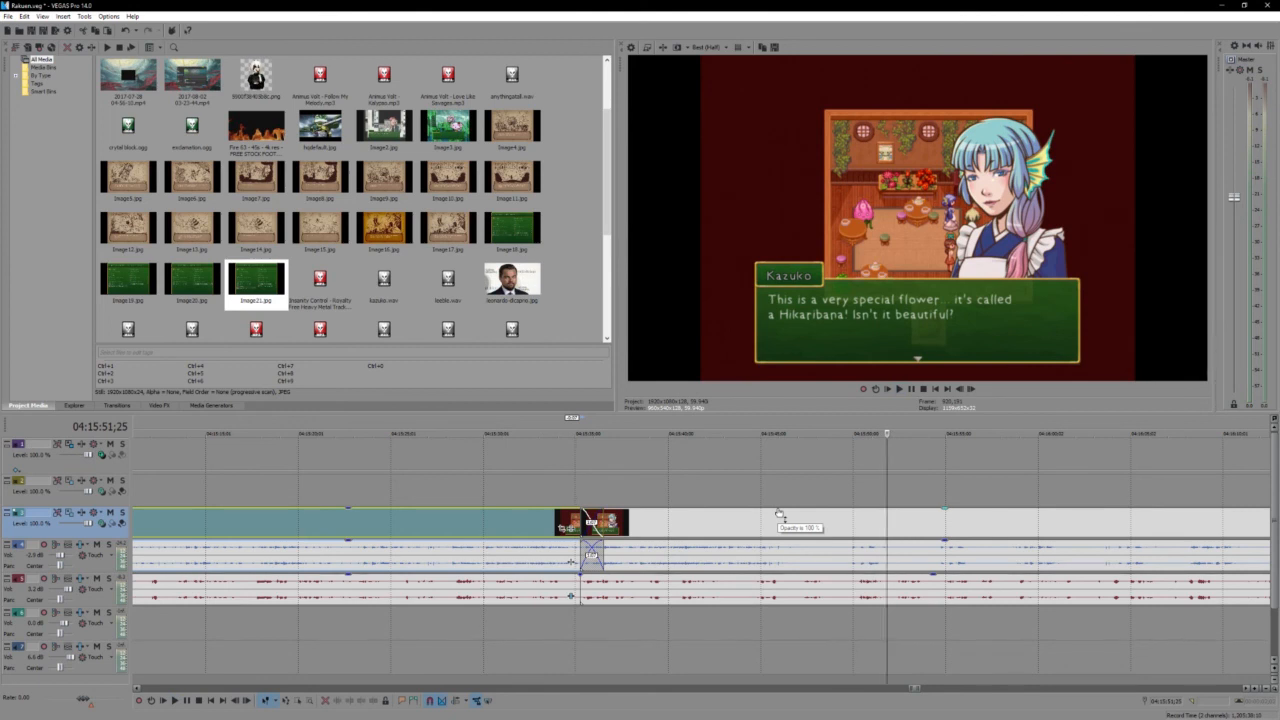
key("space")
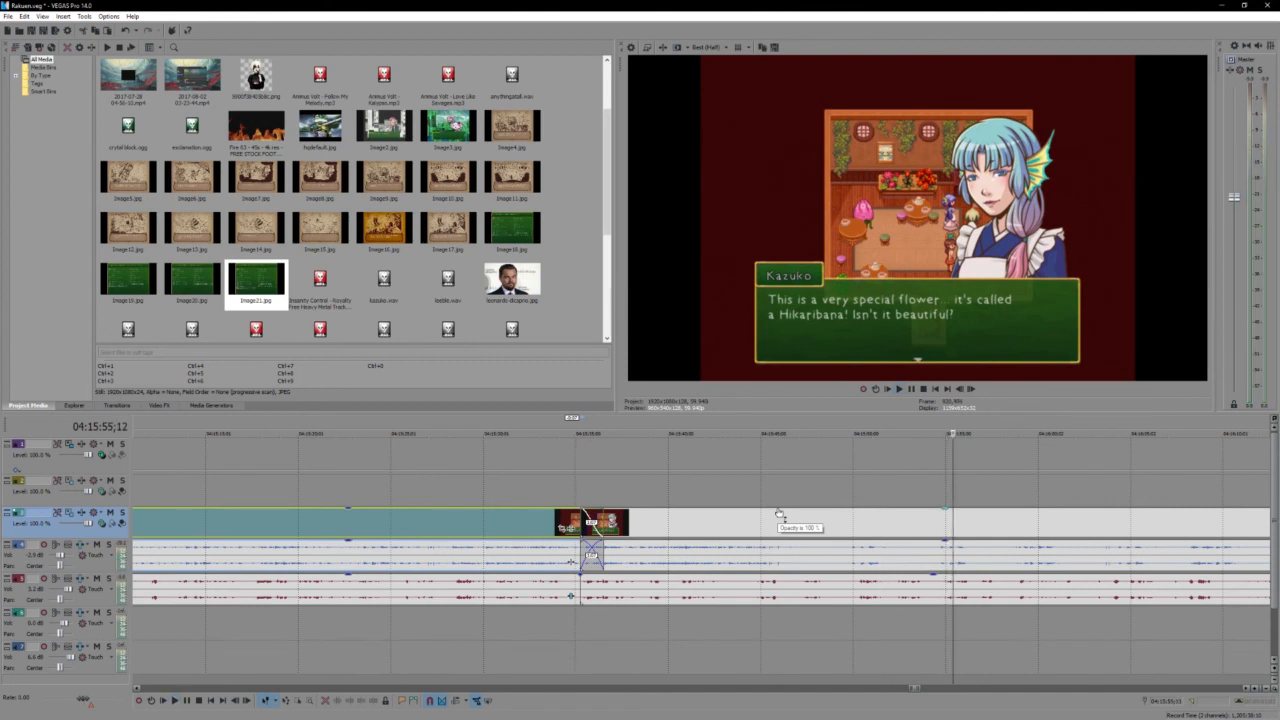
left_click(881, 519)
left_click(901, 591, "ctrl")
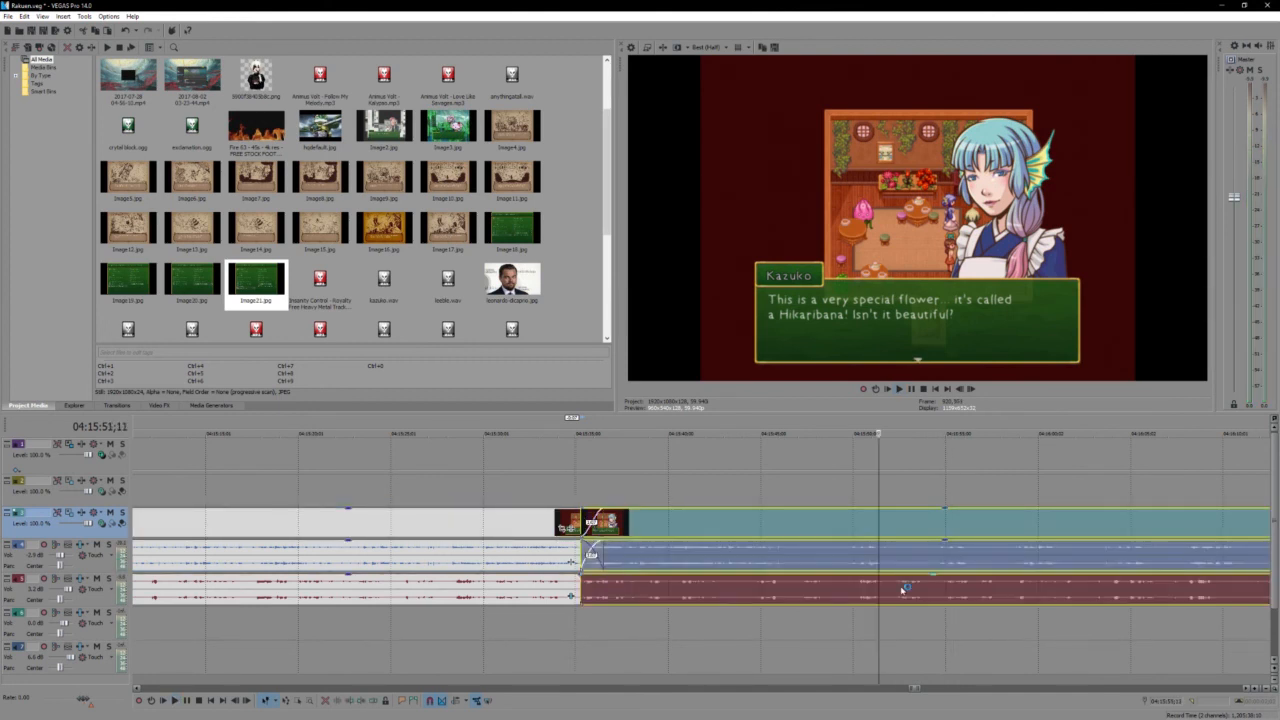
left_click(895, 549)
key("s")
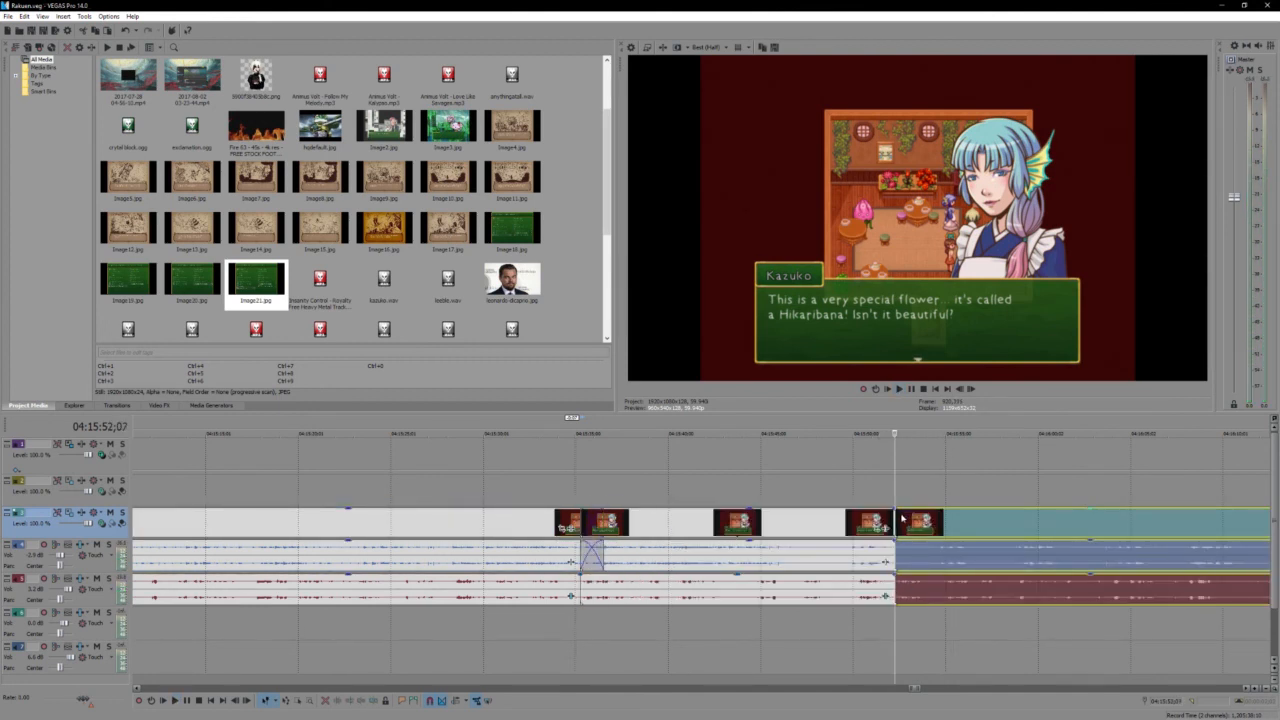
- Crossfade the gameplay video and game audio at the Hikaribana split by extending the preceding section about one second, and save the project
scroll(920, 528, "down", 2)
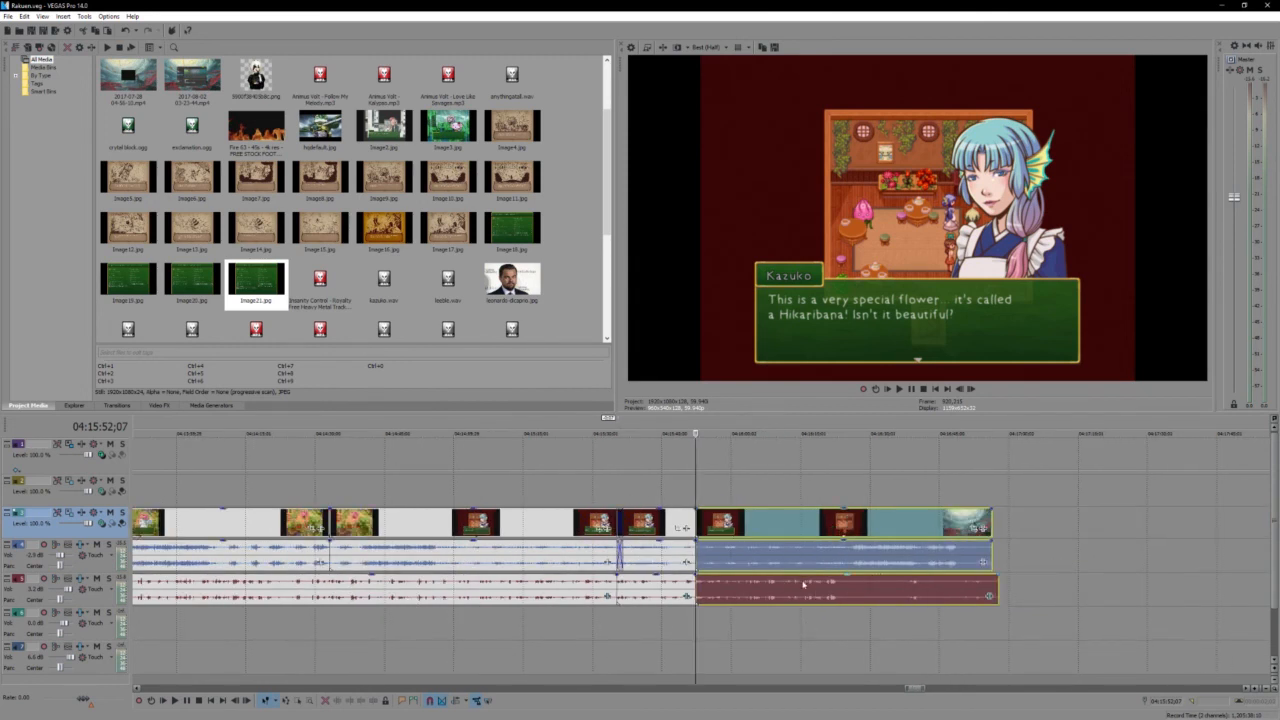
scroll(798, 580, "up", 3)
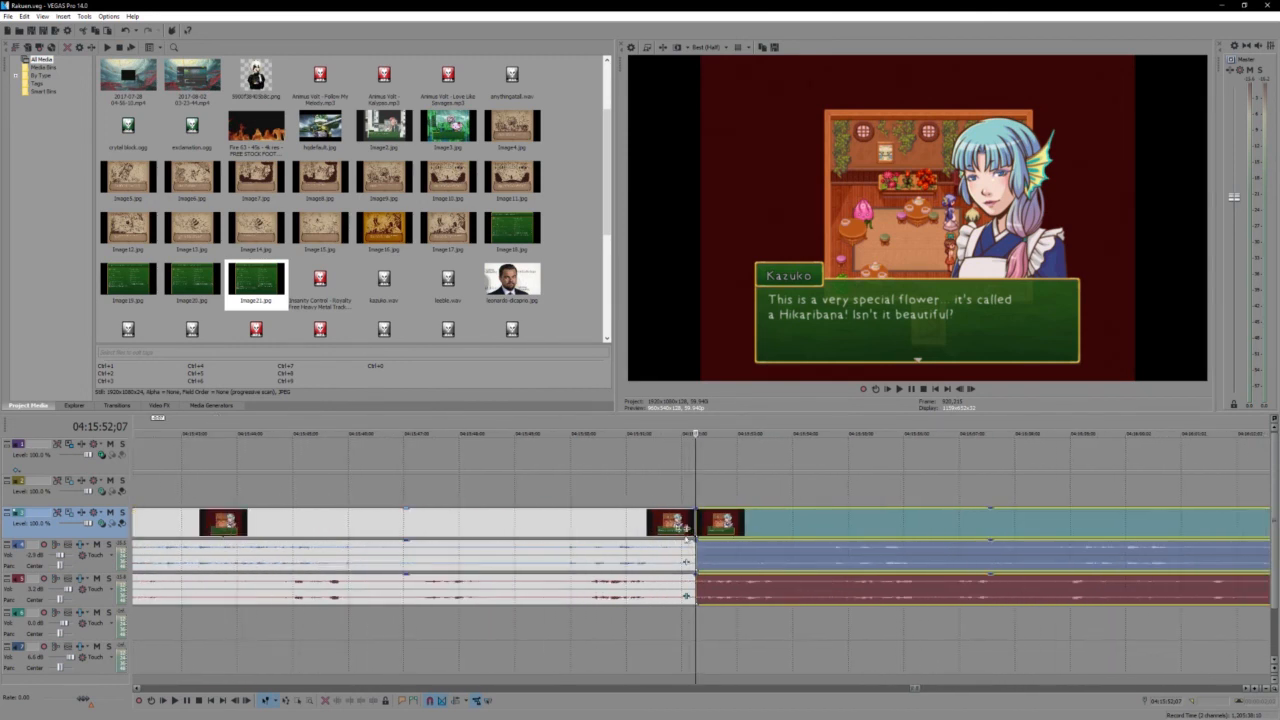
mouse_move(698, 523)
left_mouse_down()
mouse_move(842, 533)
mouse_move(698, 527)
left_mouse_up()
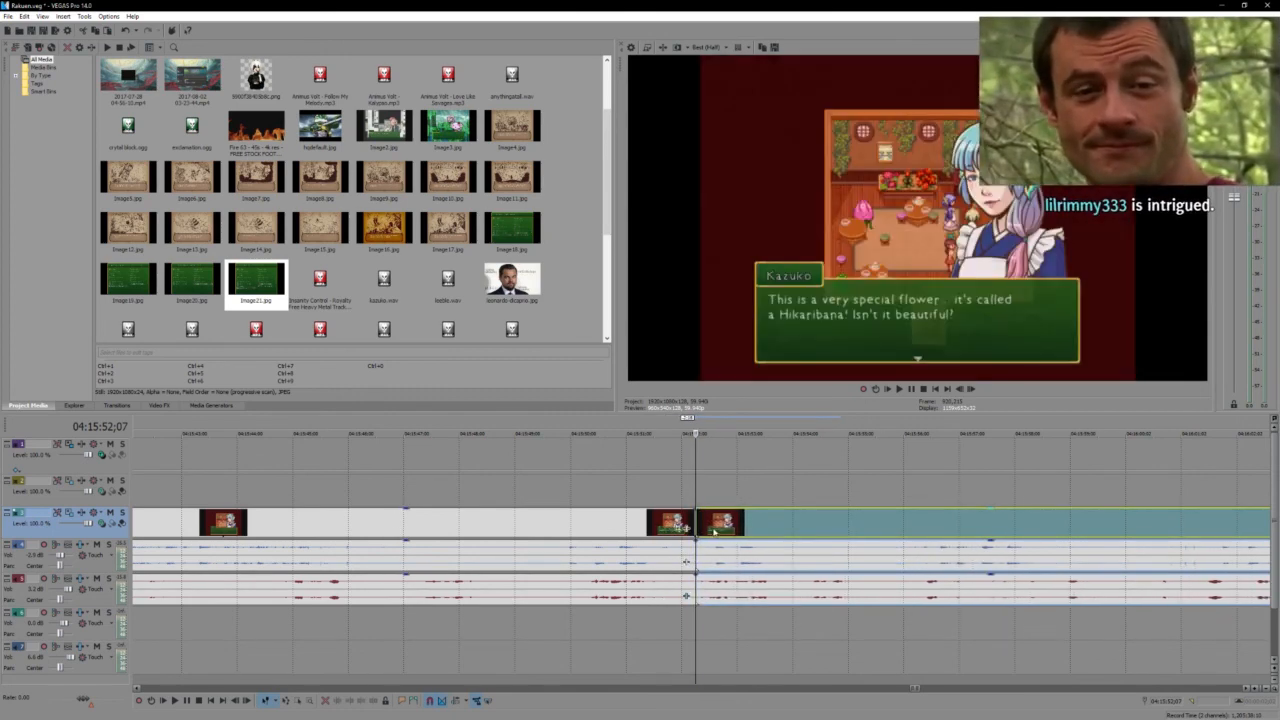
key("space")
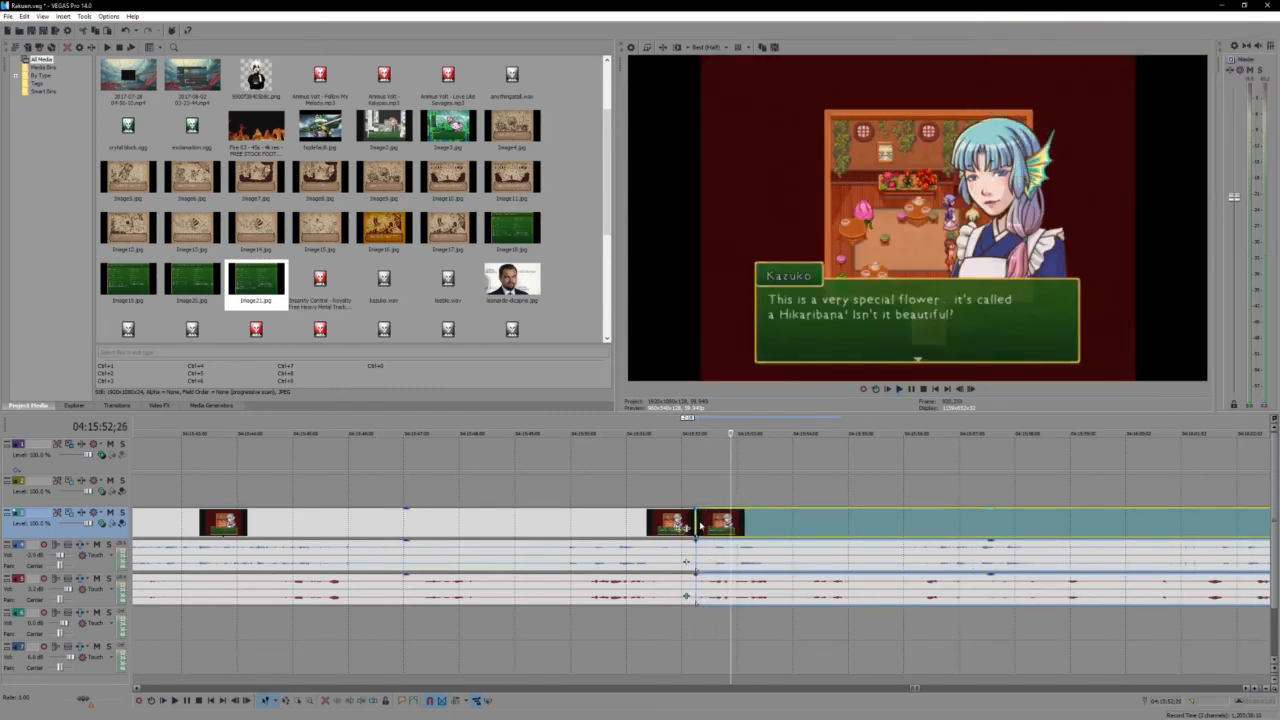
left_click_drag(698, 525, 751, 528)
left_click(675, 530)
left_click(680, 550, "ctrl")
key("ctrl+s")
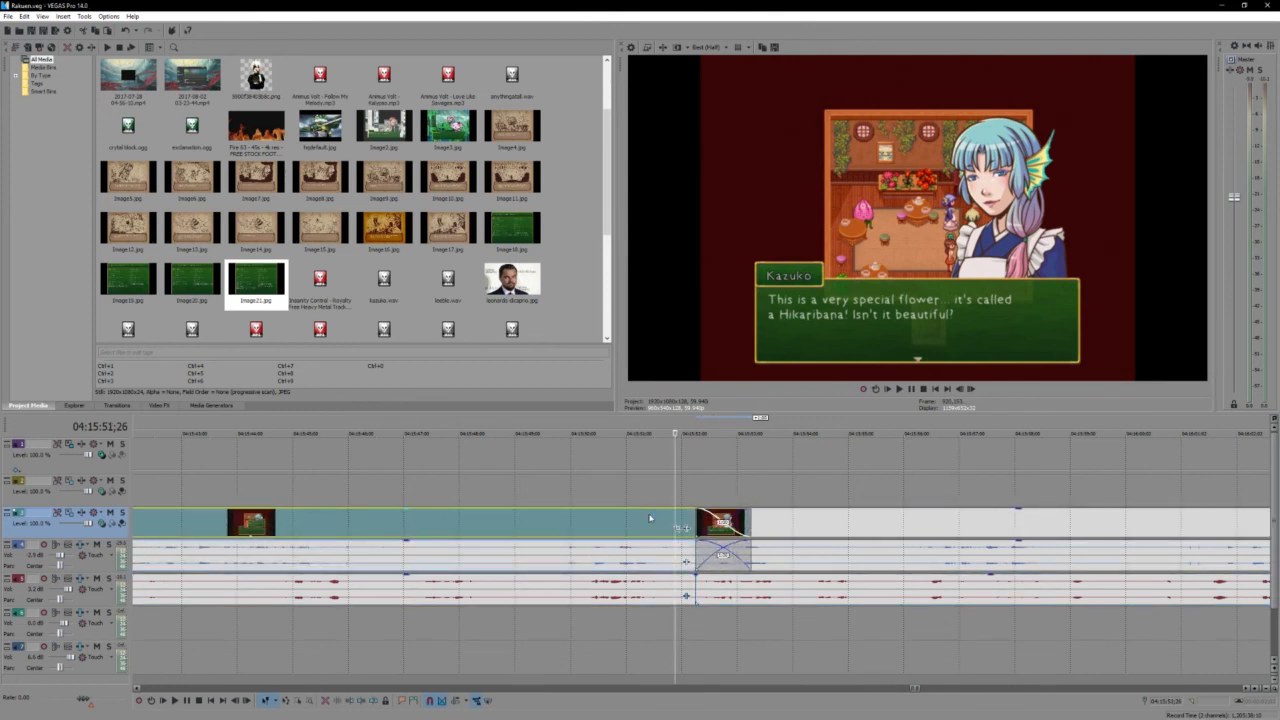
- Play back the new crossfade and Kazuko's following dialogue, continuing until the characters walk around the room
key("space")
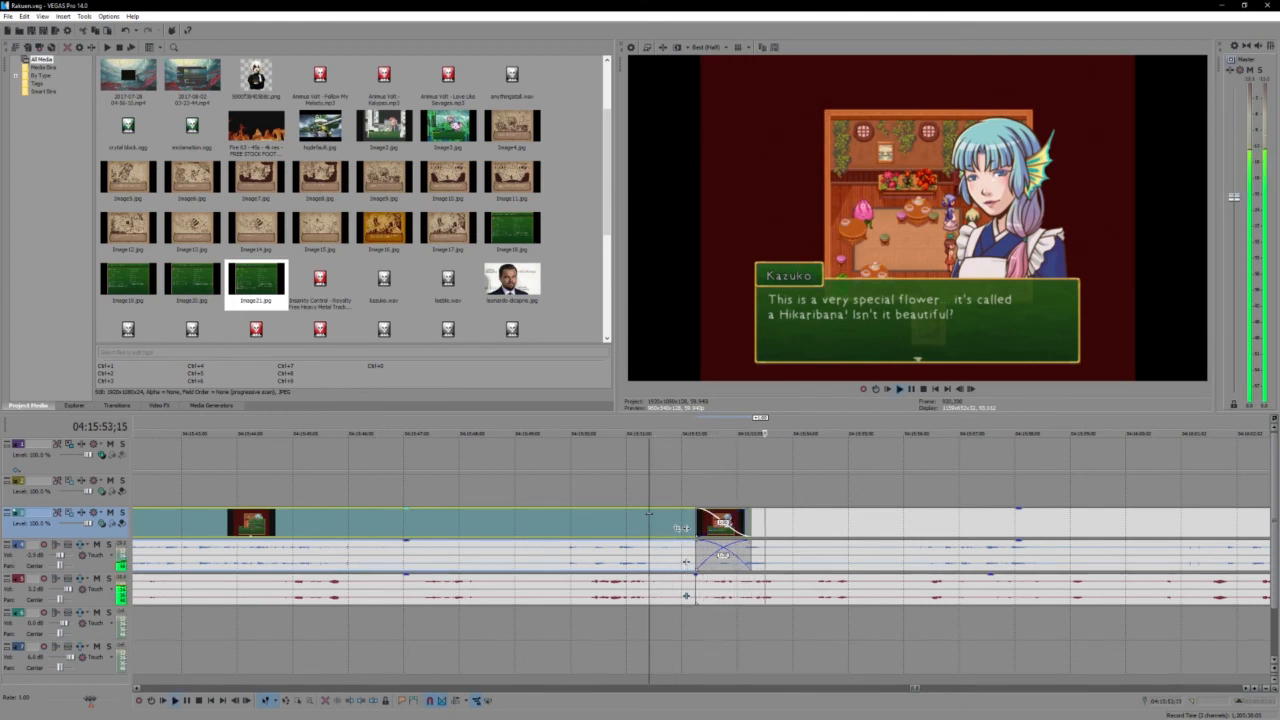
left_click(577, 520)
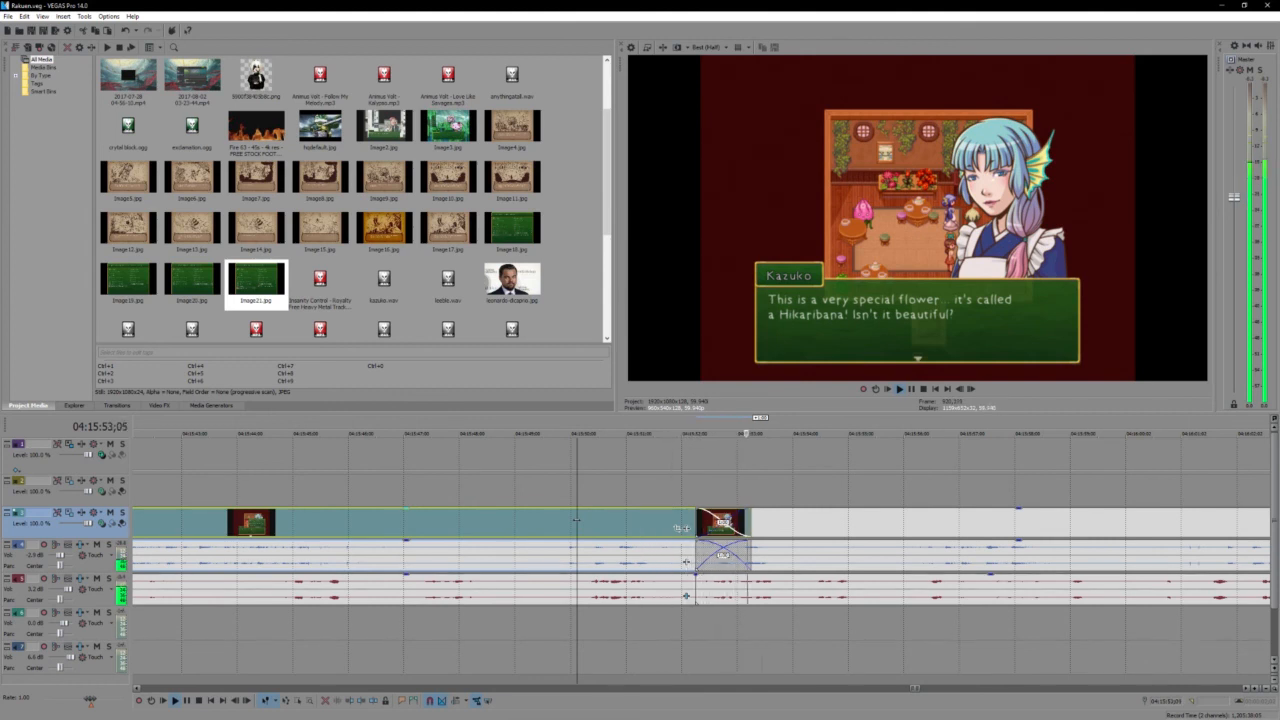
left_click(821, 532)
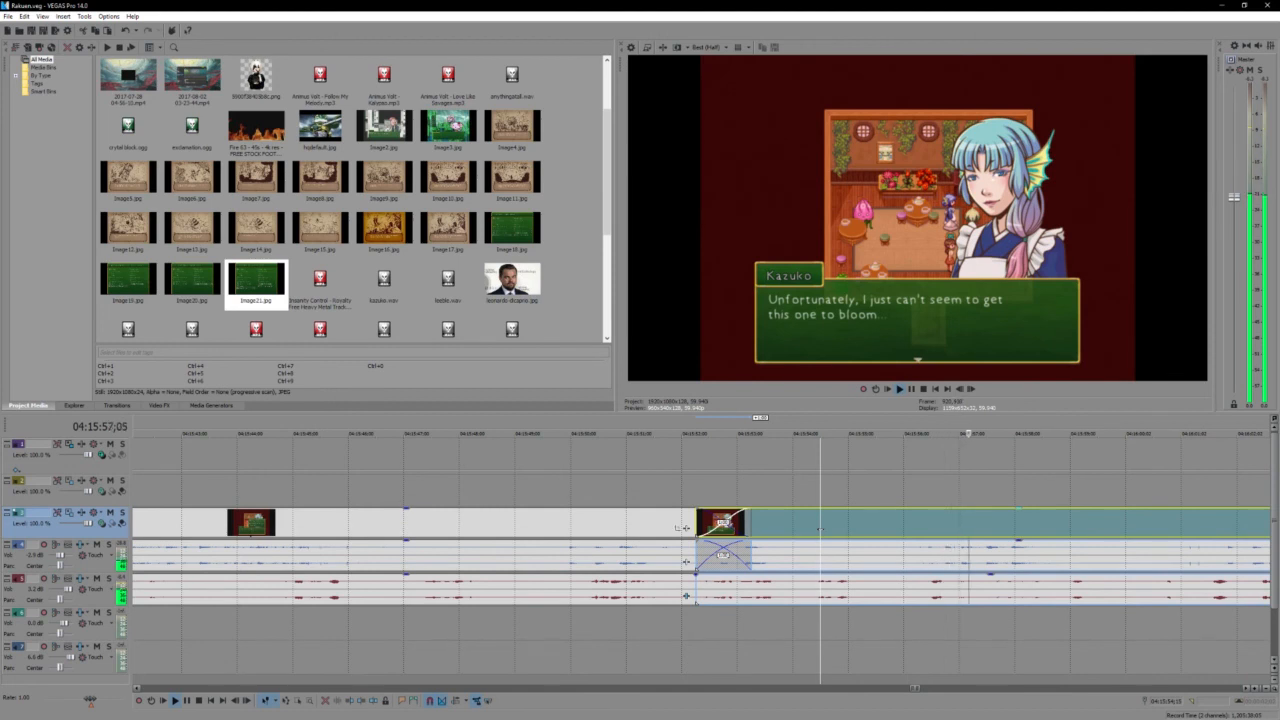
key("Return")
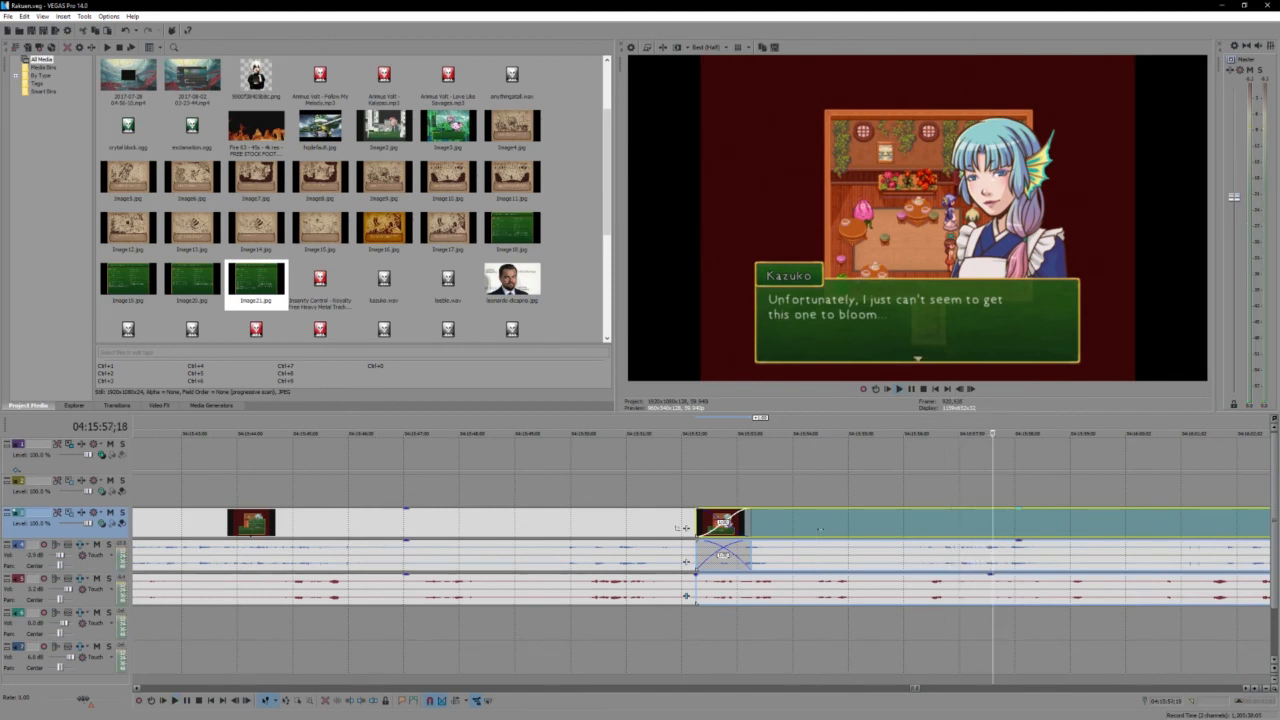
key("Return")
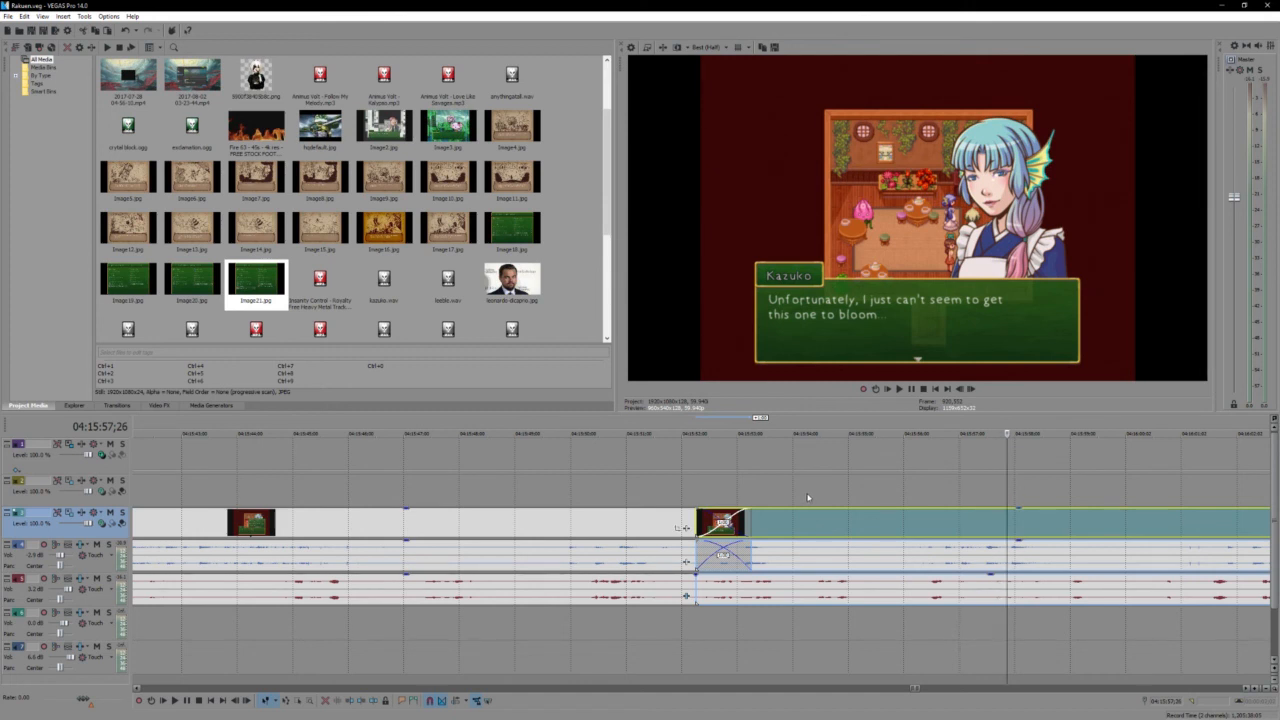
key("space")
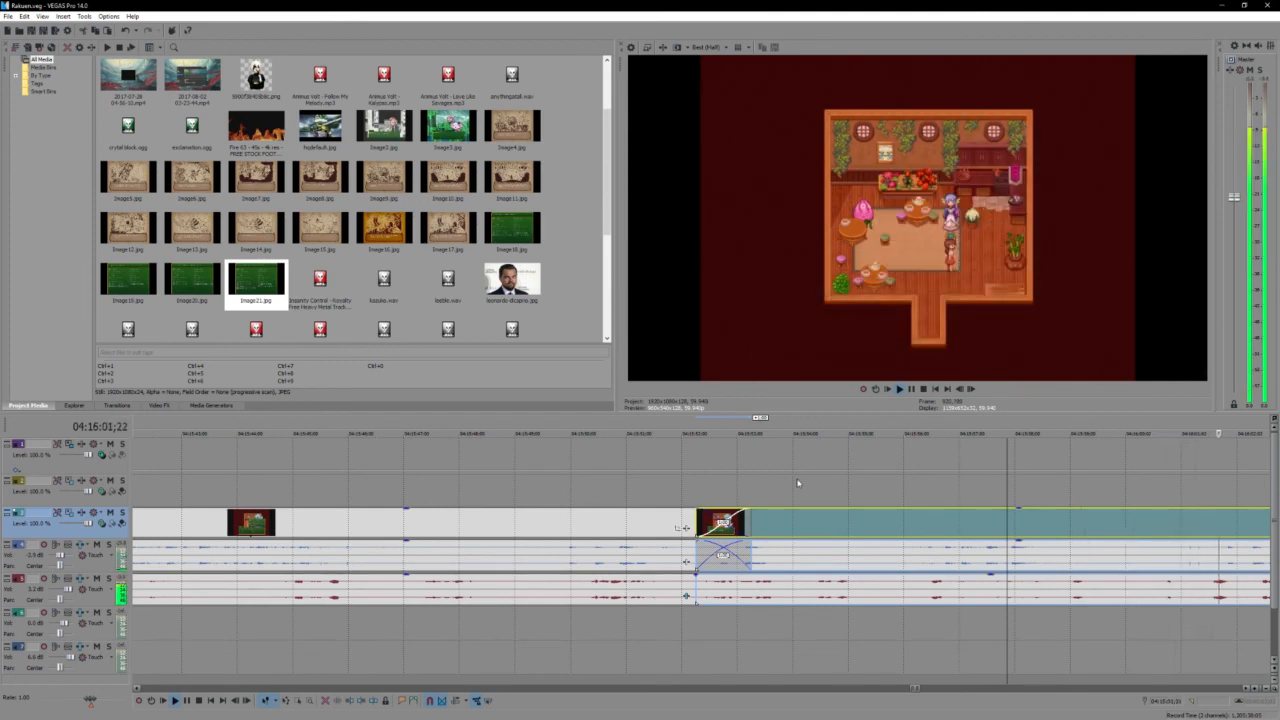
scroll(790, 500, "down", 5)
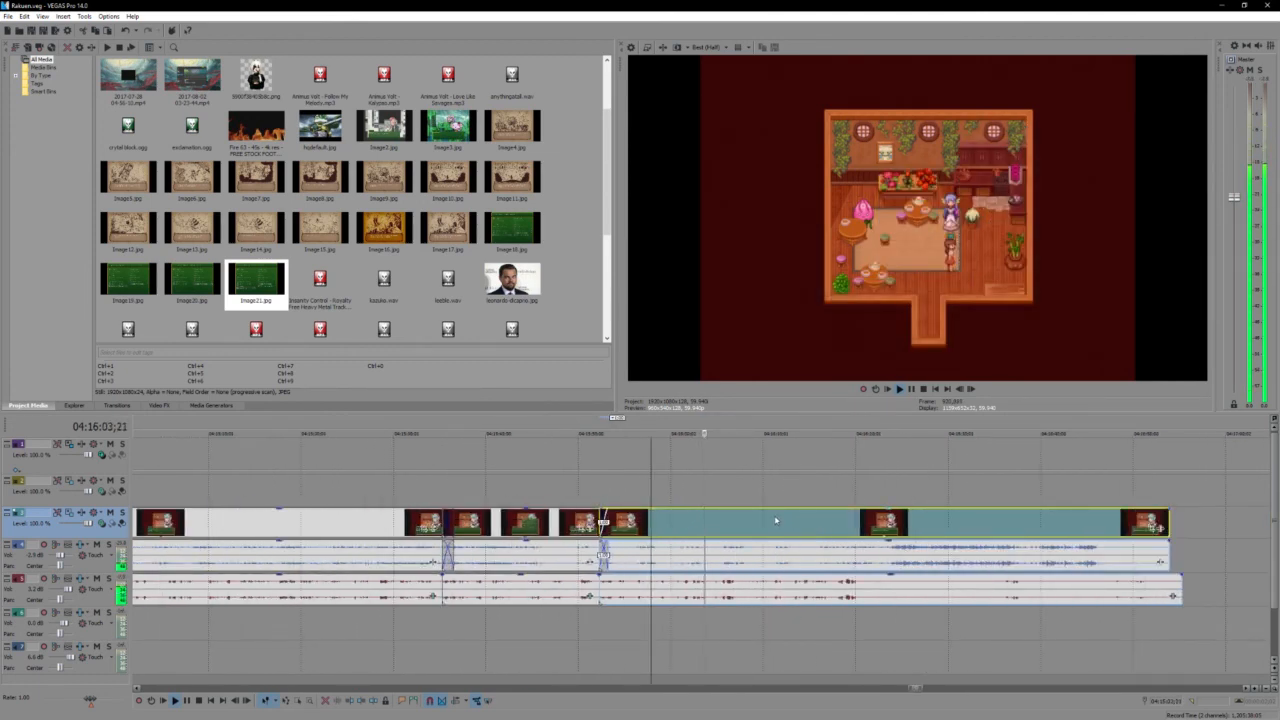
scroll(774, 515, "up", 2)
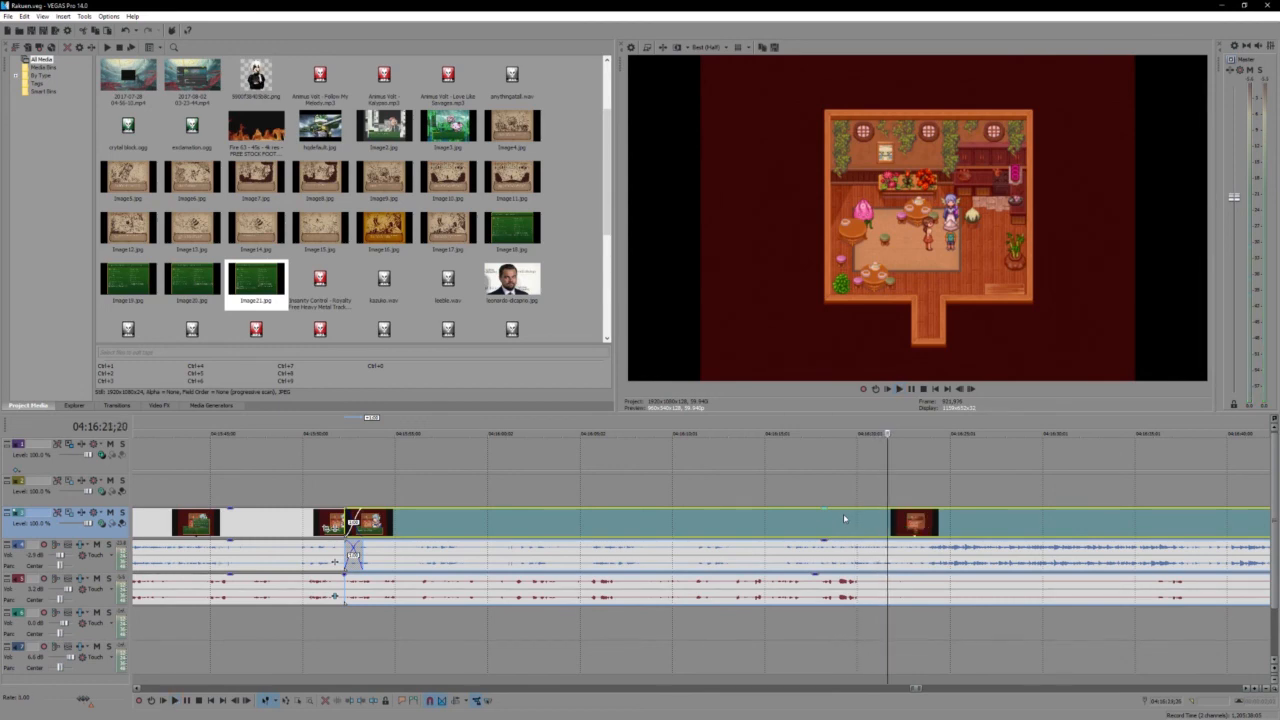
- Split the video, game audio and voice audio after the last spoken line in Kazuko's room and delete the remainder of the recording
scroll(900, 548, "down", 2)
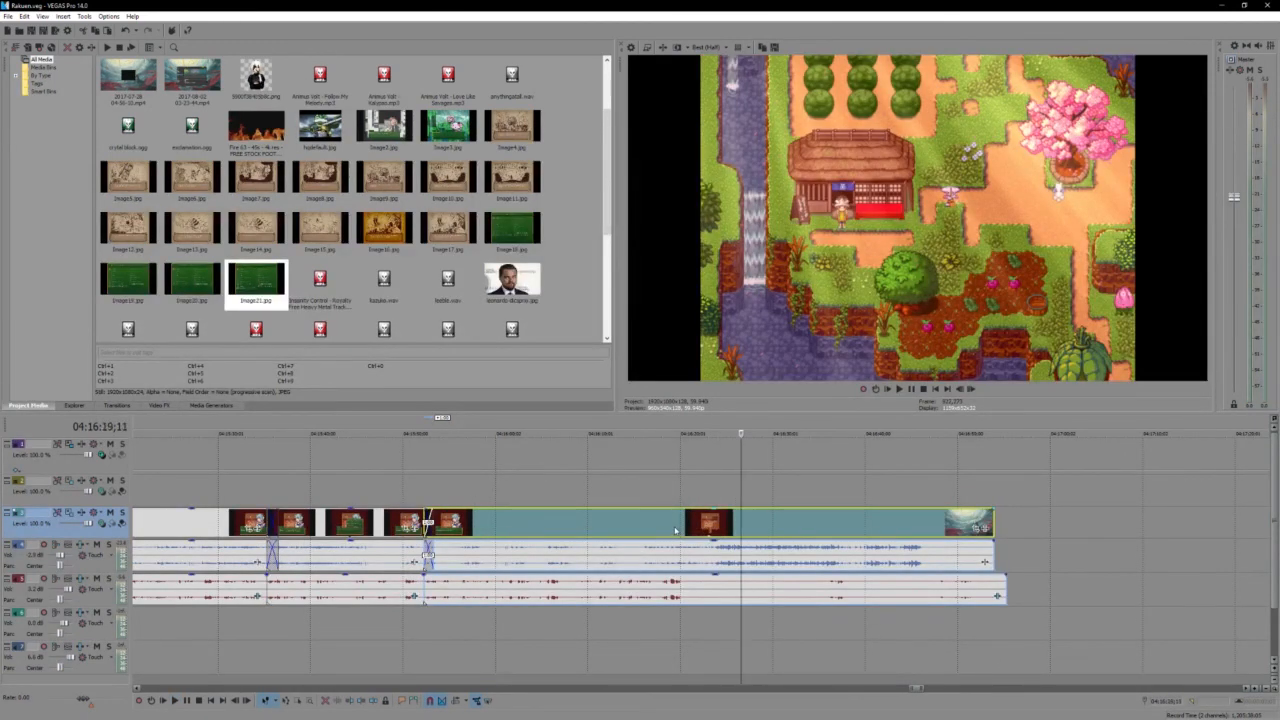
scroll(675, 531, "up", 2)
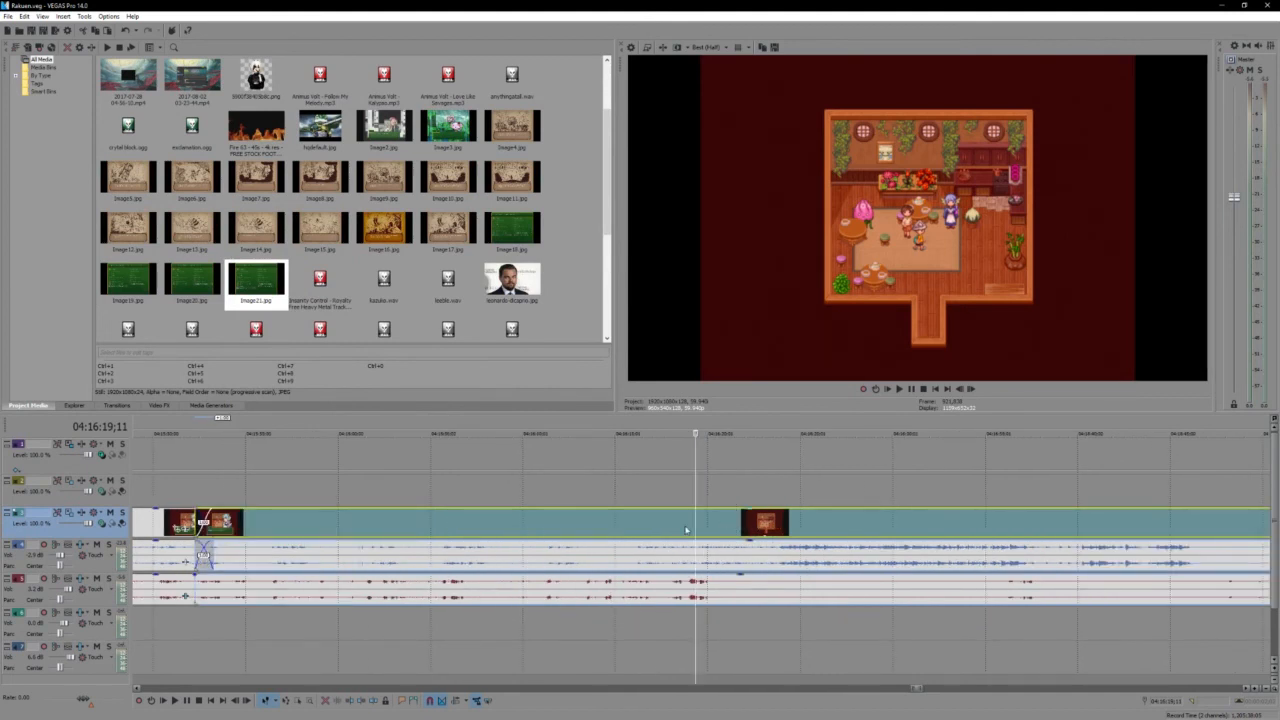
left_click(686, 530)
key("space")
scroll(700, 527, "up", 1)
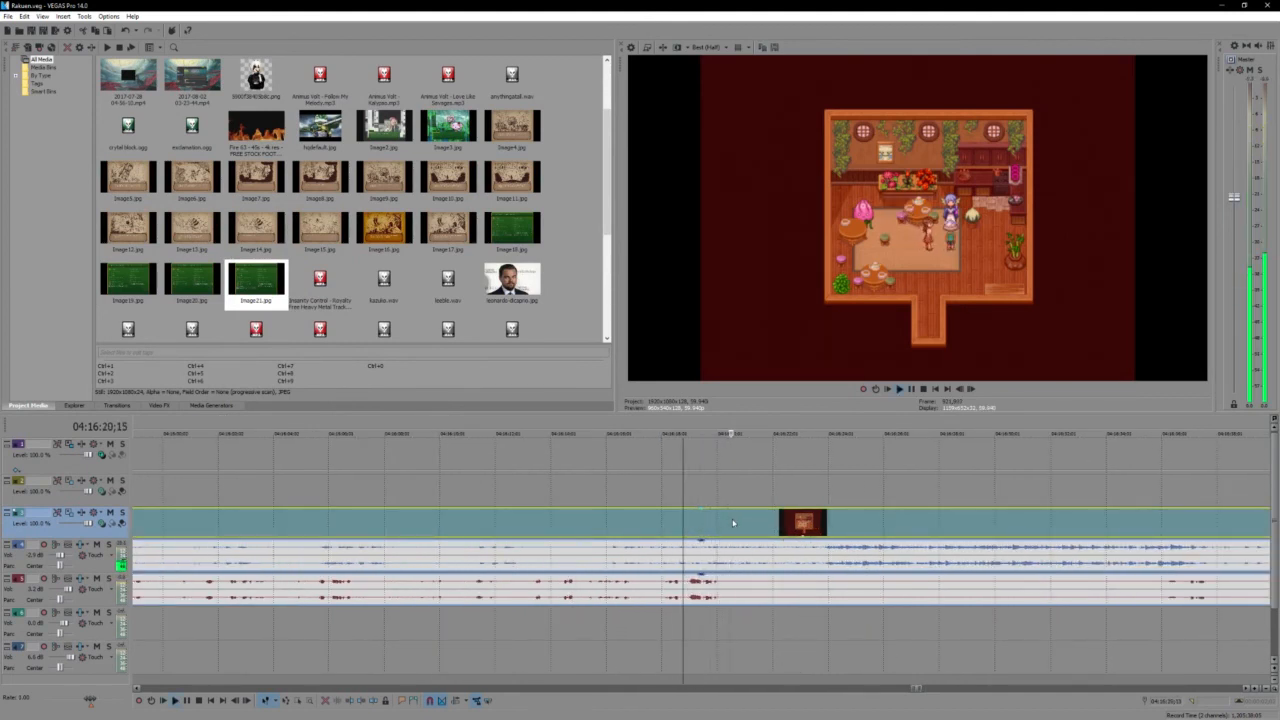
scroll(733, 523, "down", 3)
left_click(766, 590)
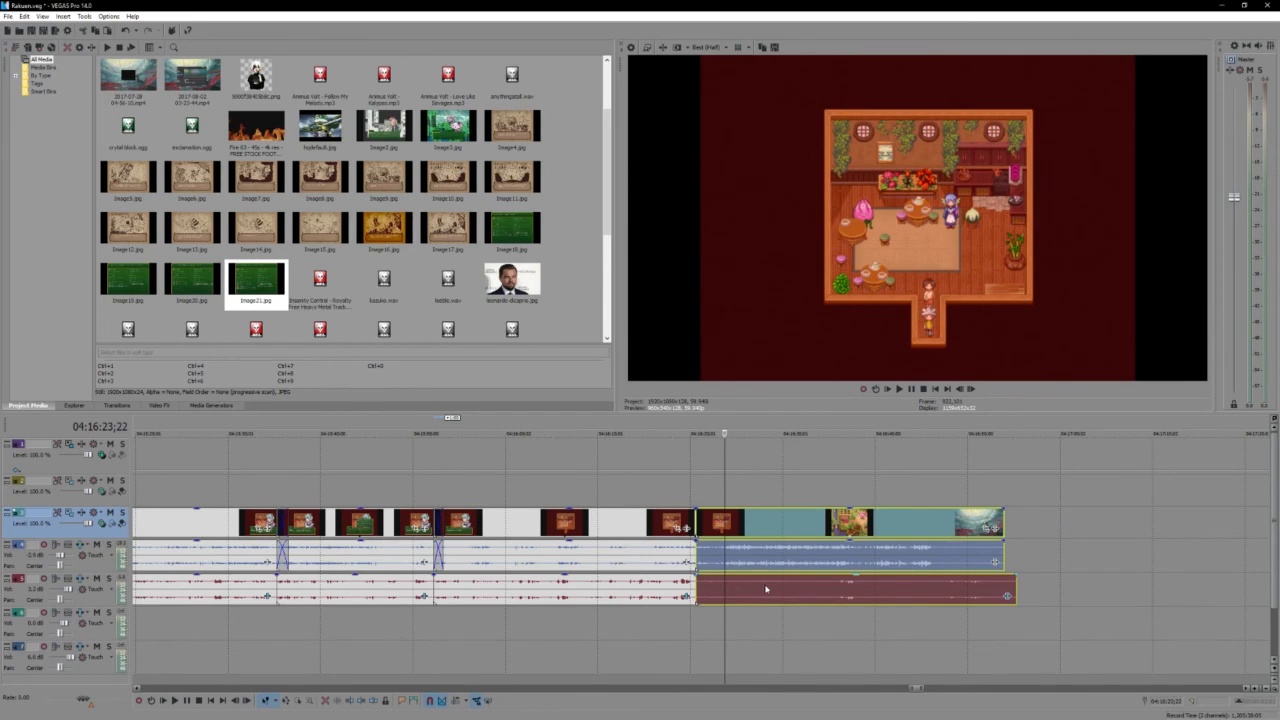
key("Delete")
- Select the next recording's video, game audio and voice audio, save the project, and move the recording earlier to shortly after Kazuko's section
scroll(766, 590, "down", 3)
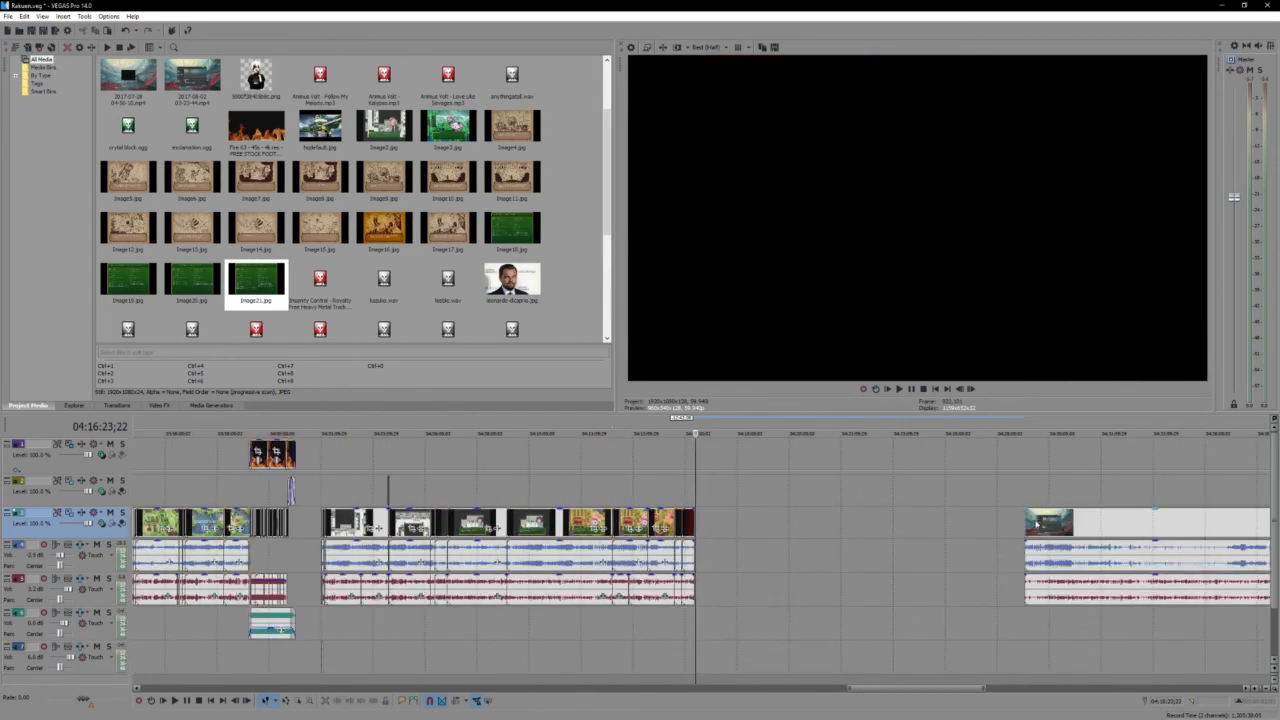
left_click_drag(1036, 523, 771, 526)
key("ctrl+z")
left_click(1053, 518)
left_click(1090, 601, "shift")
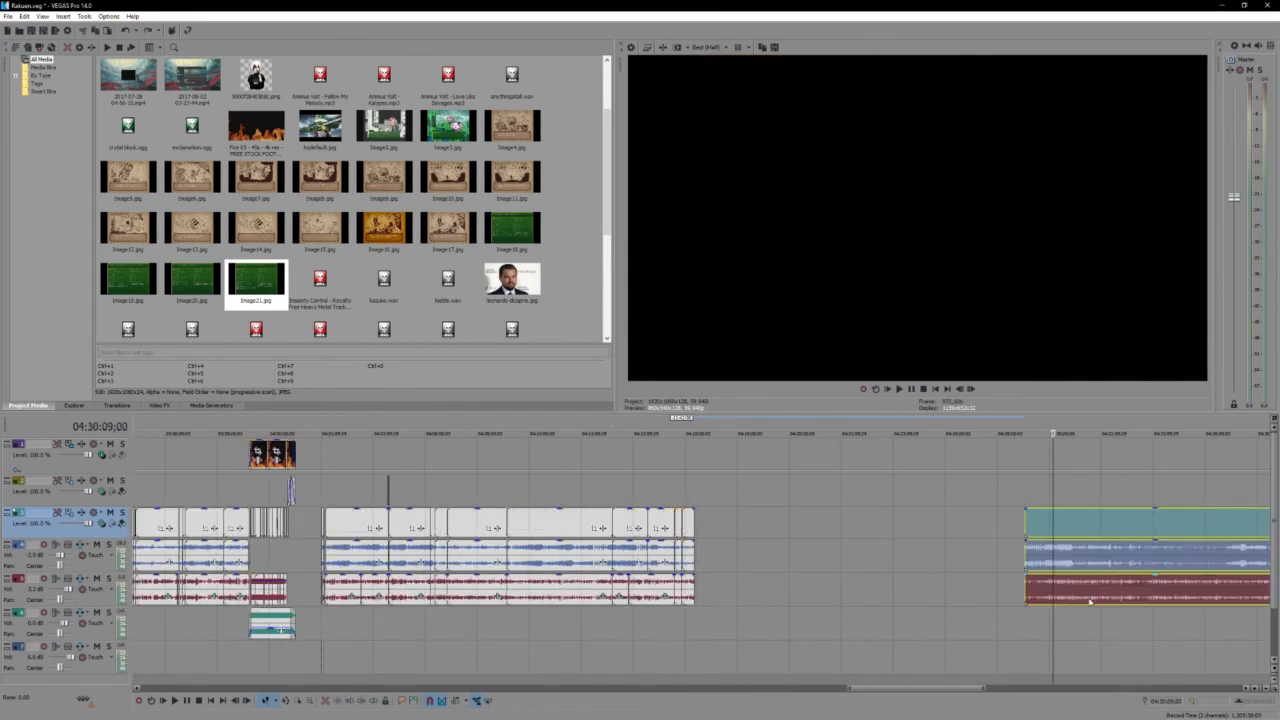
key("ctrl+s")
left_click_drag(1040, 532, 727, 524)
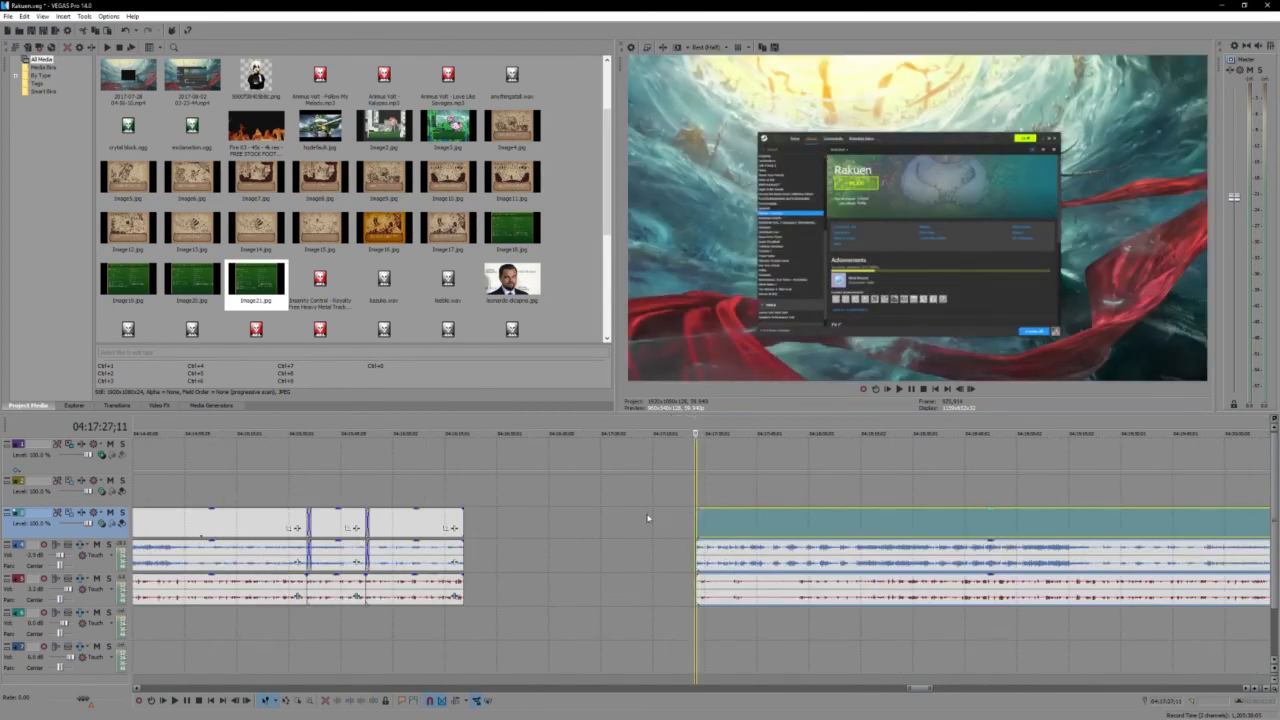
left_click_drag(750, 520, 608, 518)
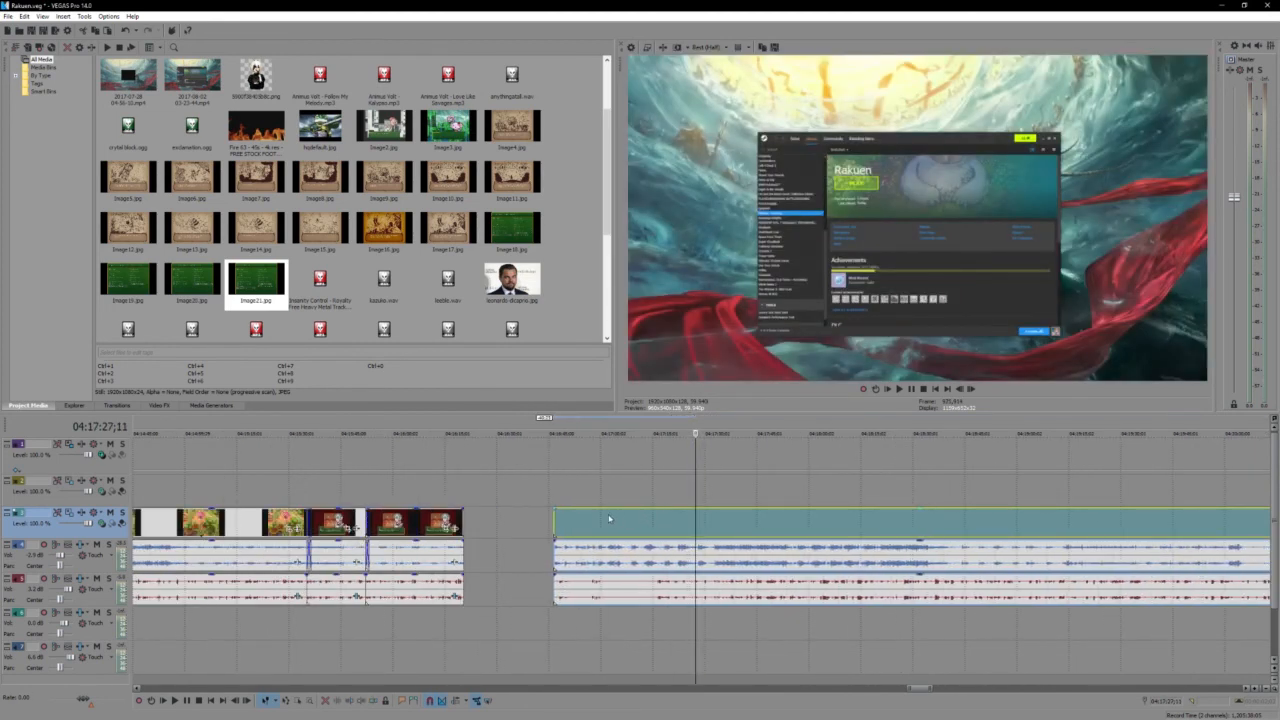
- Trim the next recording's start past the Steam library footage to the outdoor village gameplay, and play back the new opening
left_click(575, 519)
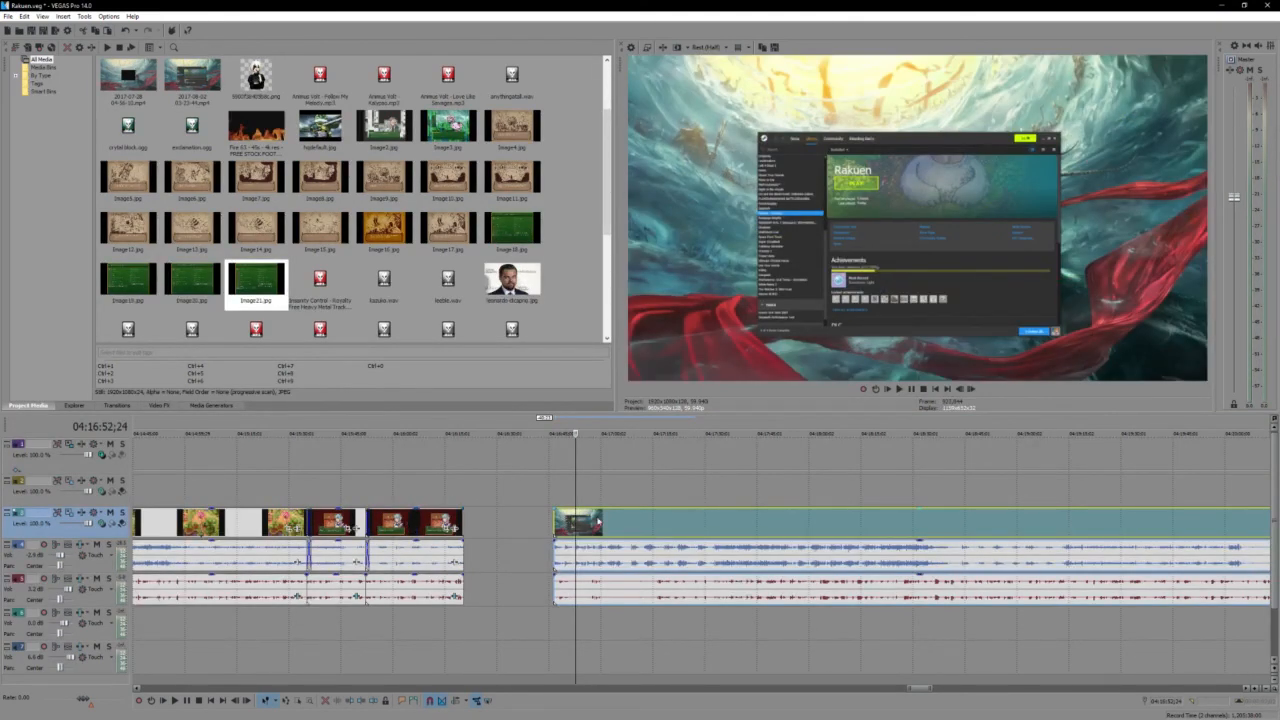
key("space")
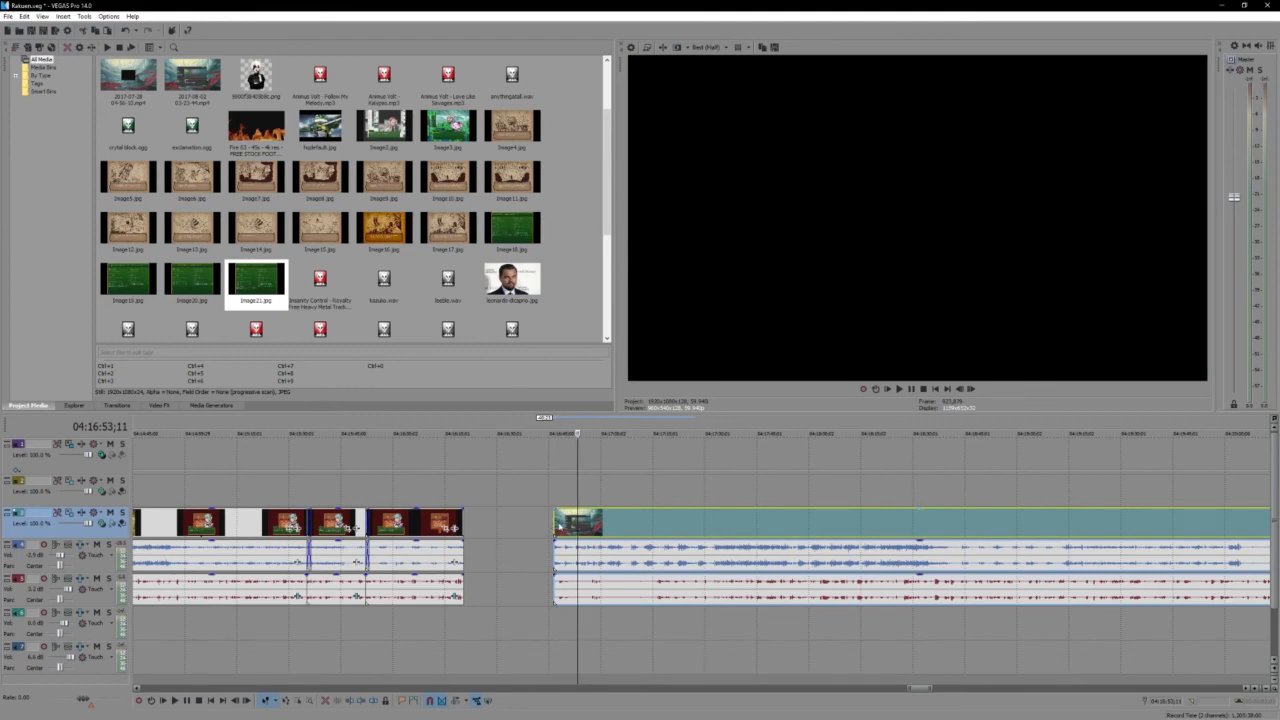
left_click(559, 526)
left_click_drag(555, 523, 658, 540)
left_click(659, 541)
key("space")
scroll(659, 541, "up", 4)
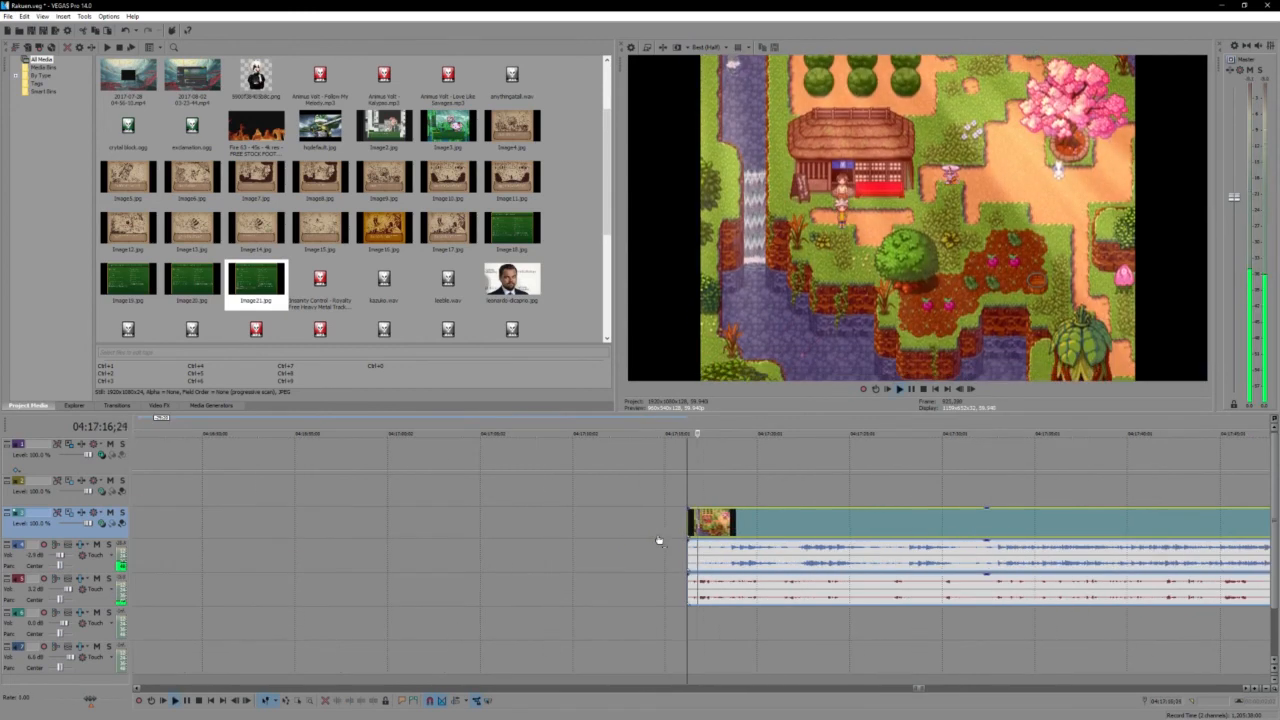
scroll(659, 541, "down", 4)
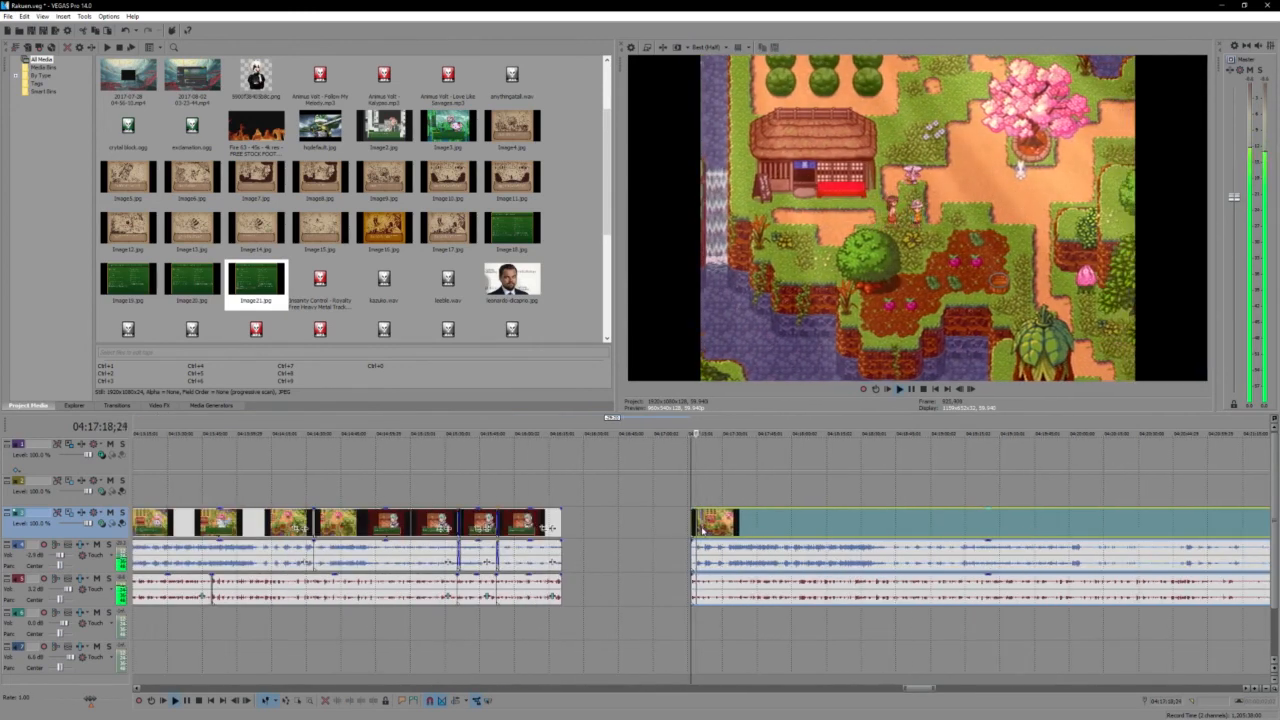
- Move the village recording up to the end of Kazuko's section and shift it slightly later to leave a short gap
left_click_drag(703, 531, 572, 534)
left_click(566, 535)
scroll(570, 536, "up", 4)
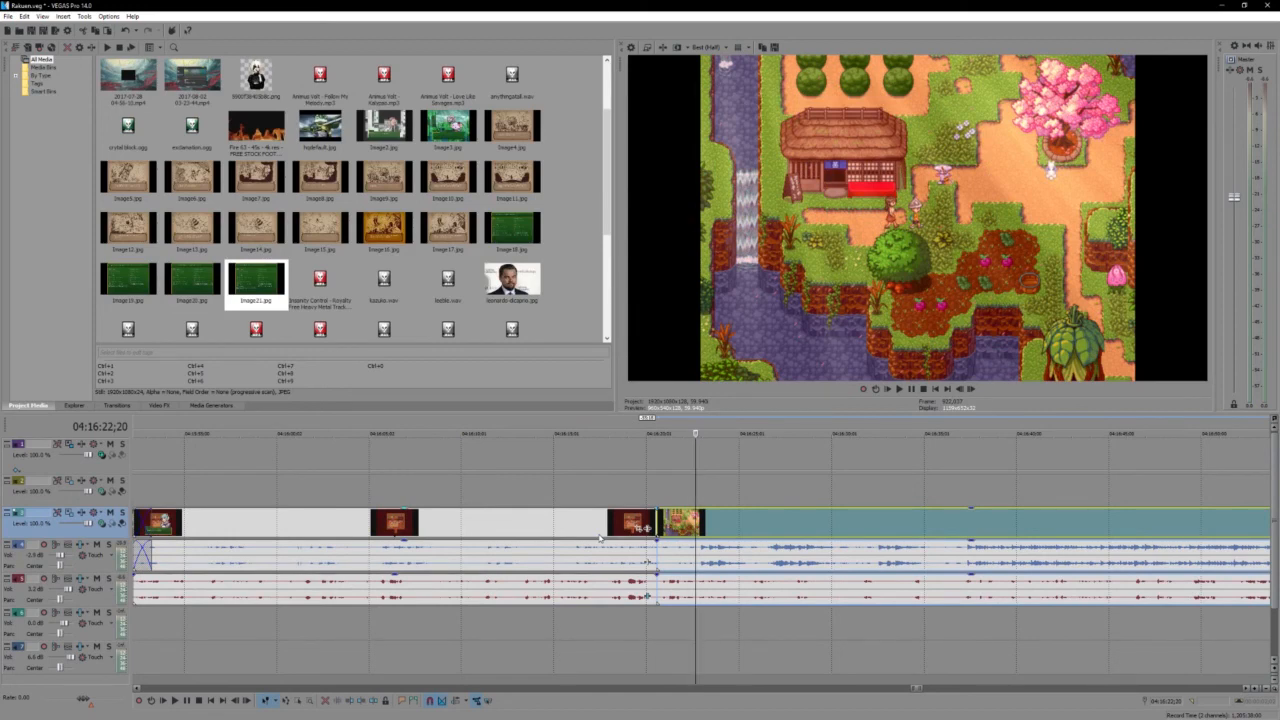
left_click_drag(757, 524, 856, 522)
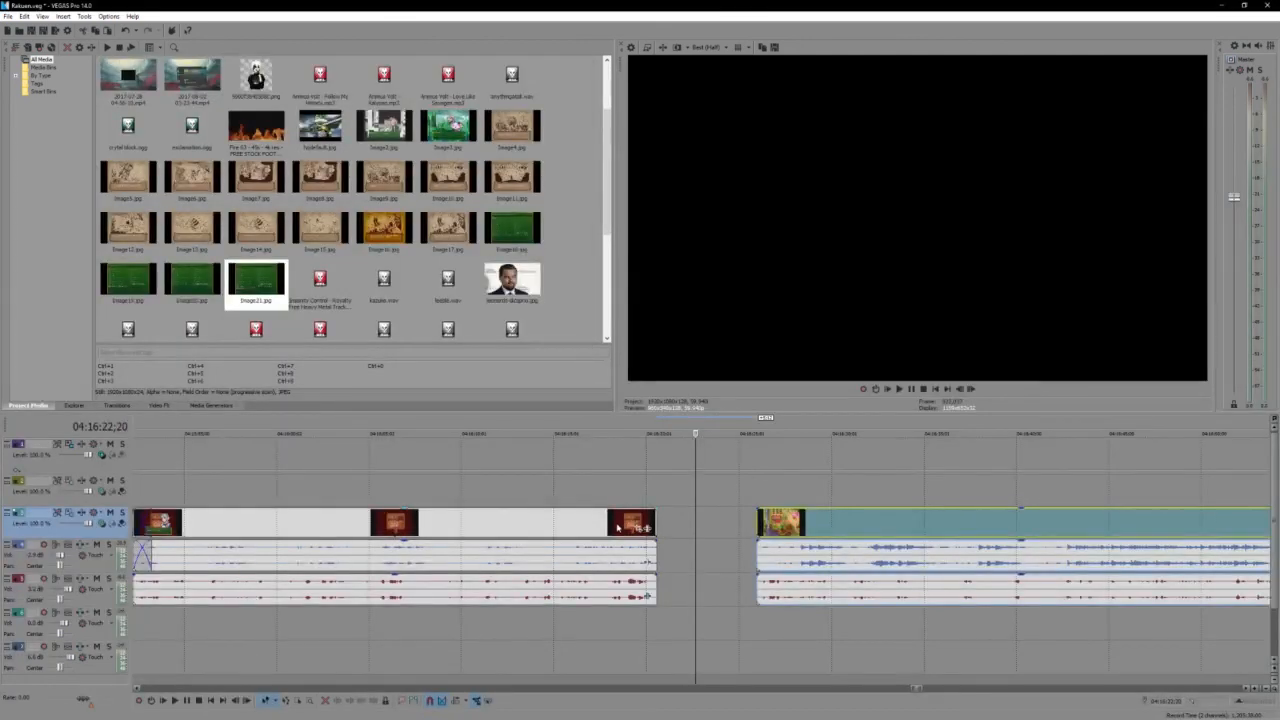
- Split the video and game audio at 04:16:20;03 near the end of Kazuko's section and extend the last piece into the gap
left_click(617, 524)
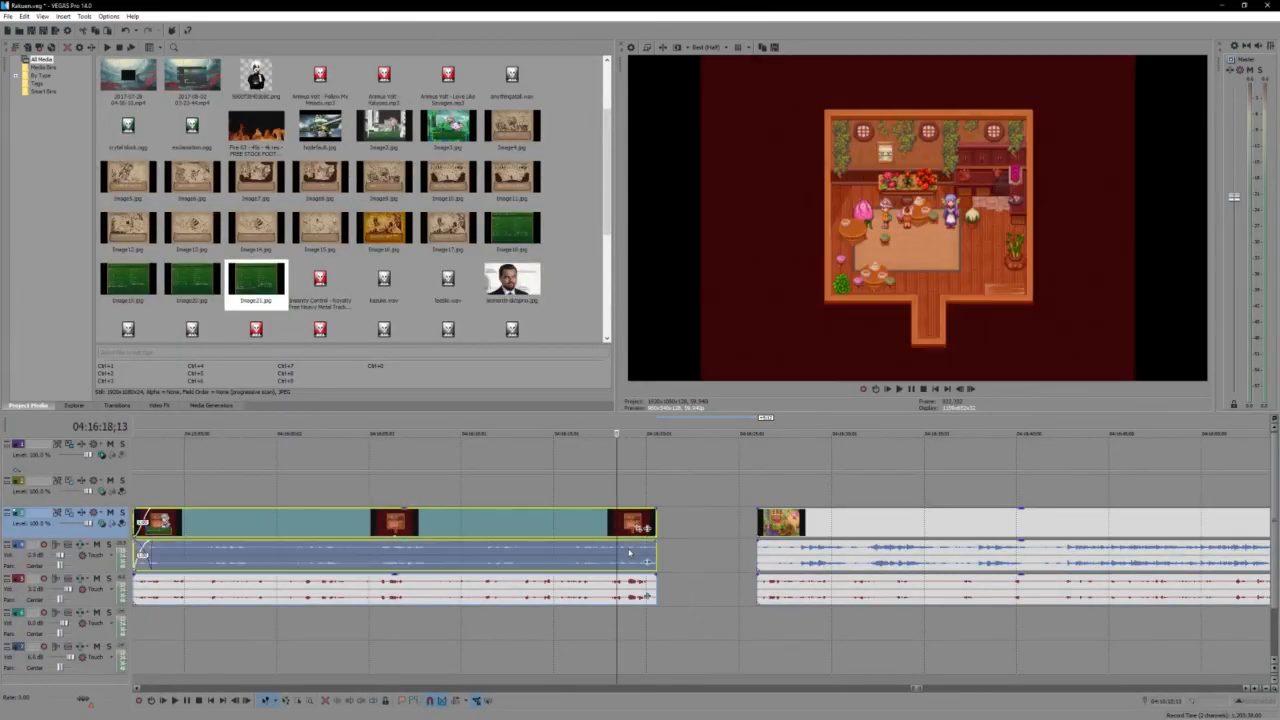
key("space")
scroll(625, 522, "up", 3)
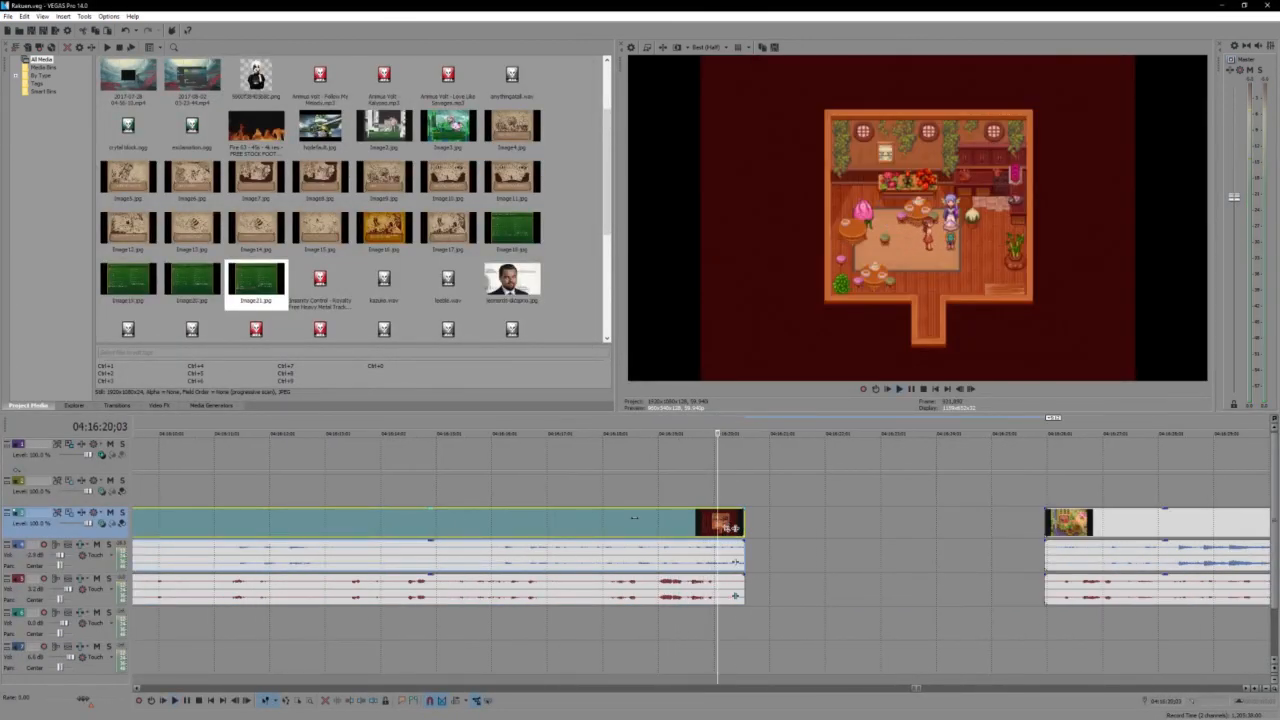
key("space")
left_click_drag(740, 525, 948, 527)
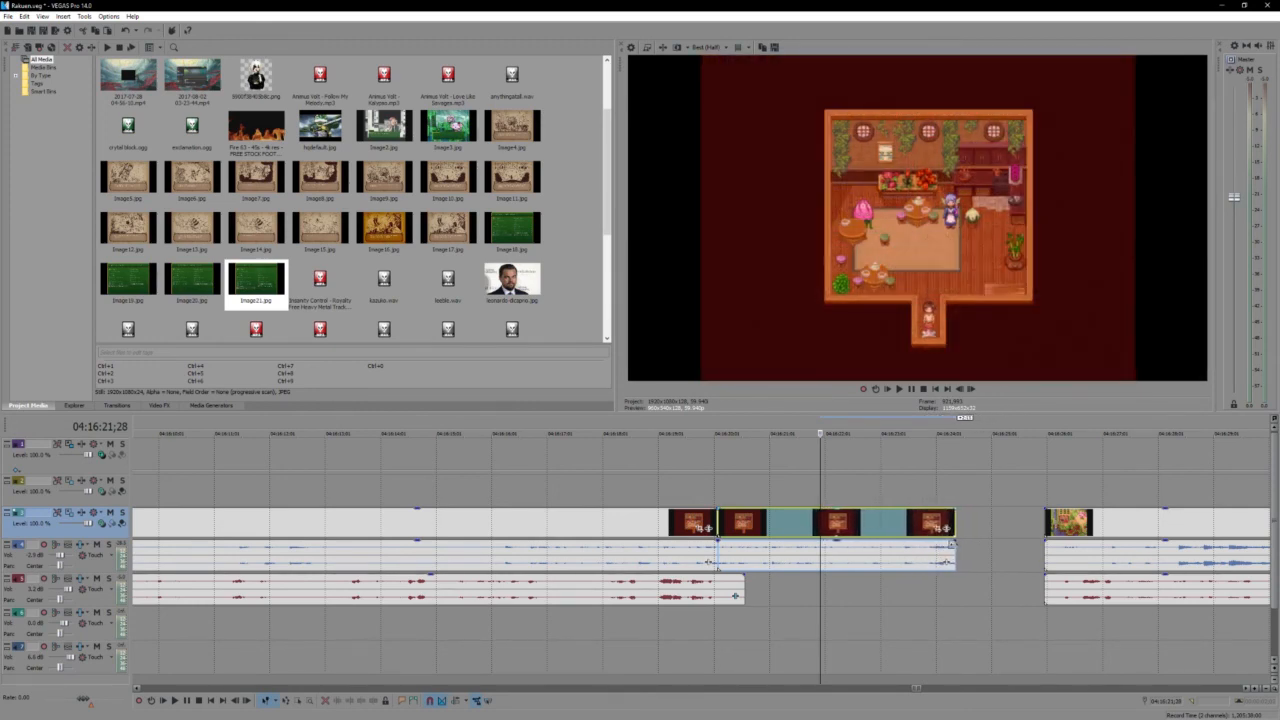
- Cut the video and game audio between 04:16:20;03 and 04:16:21;28 out of the room footage and close the gap
key("s")
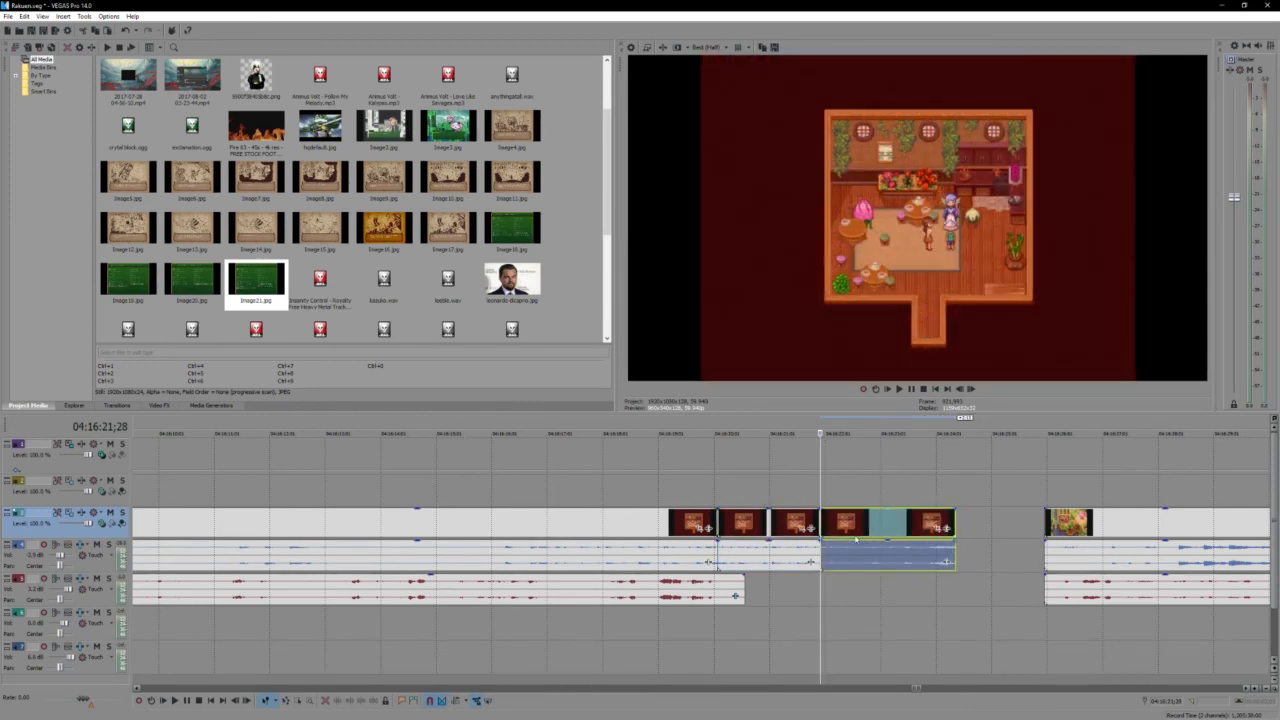
left_click(768, 526)
key("Delete")
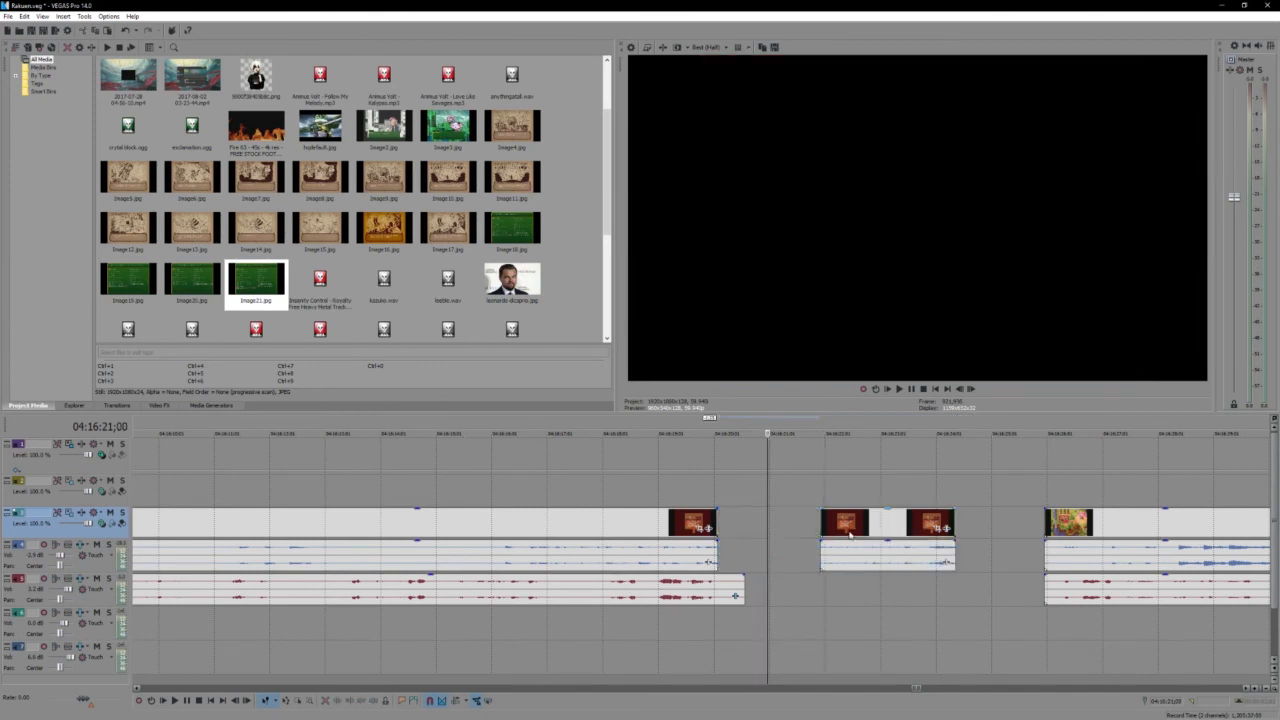
- Delete the short room-exit clip's game audio and extend the preceding game audio event to the end of that clip
left_click(762, 560)
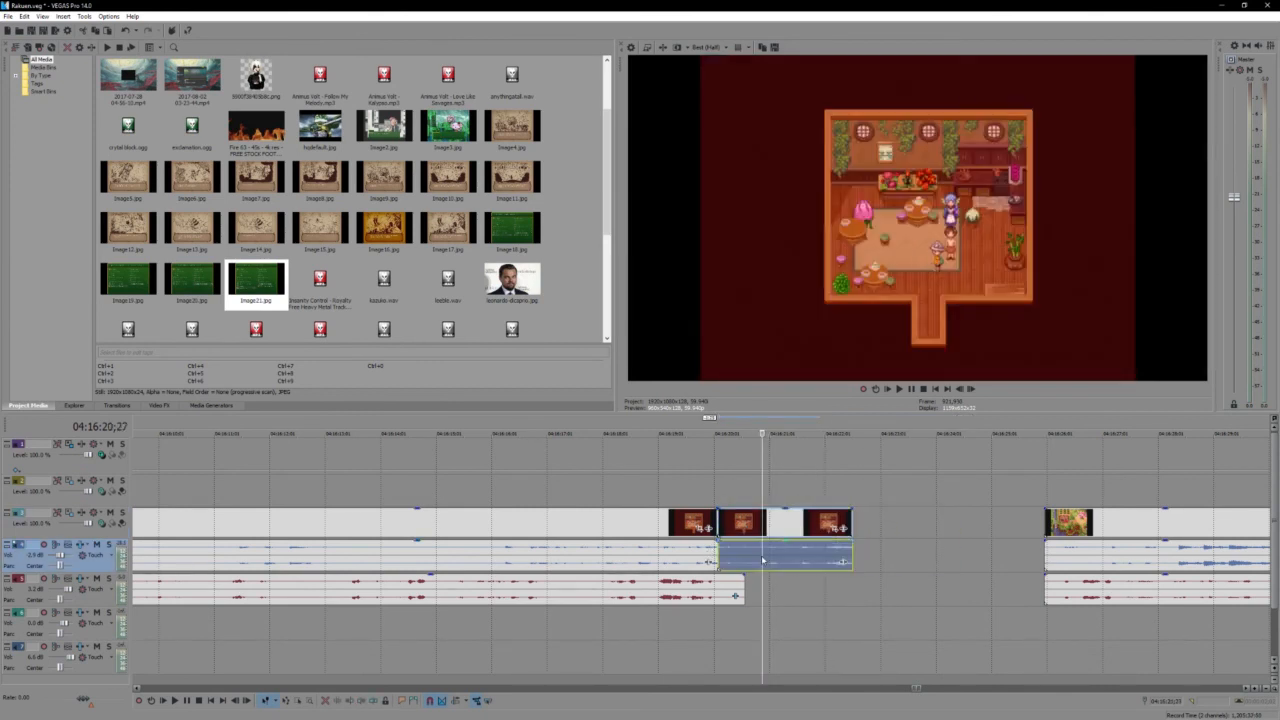
key("Delete")
left_click(652, 565)
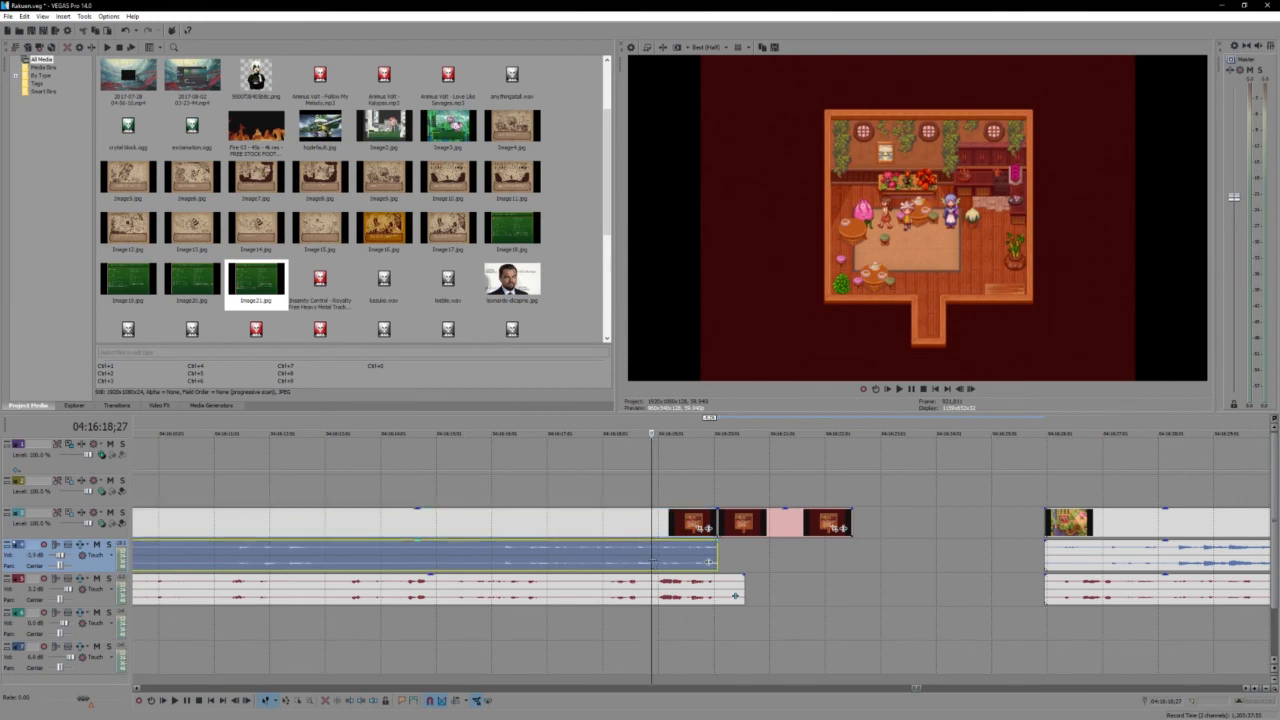
left_click_drag(708, 560, 836, 561)
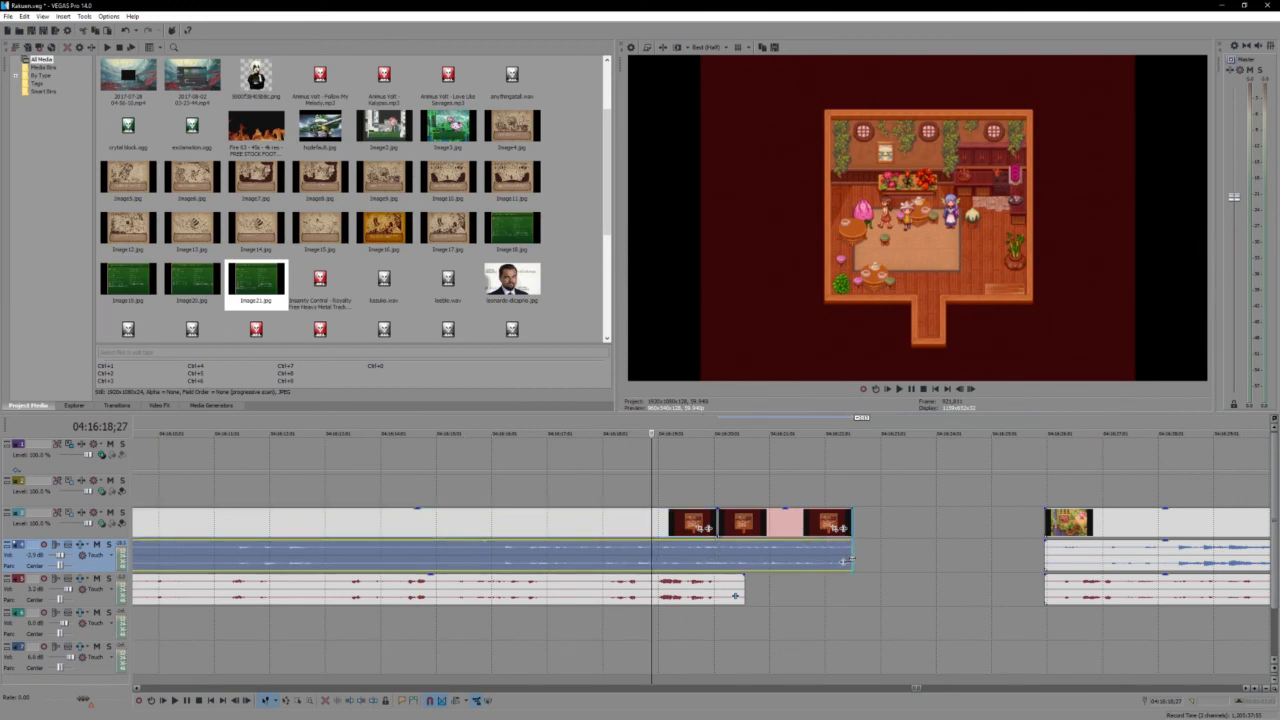
left_click(1051, 525)
left_click(1098, 602, "shift")
left_click_drag(1089, 537, 889, 546)
key("ctrl+z")
- Move the village recording earlier to overlap the end of the room footage by about one second and play the transition
left_click(908, 547)
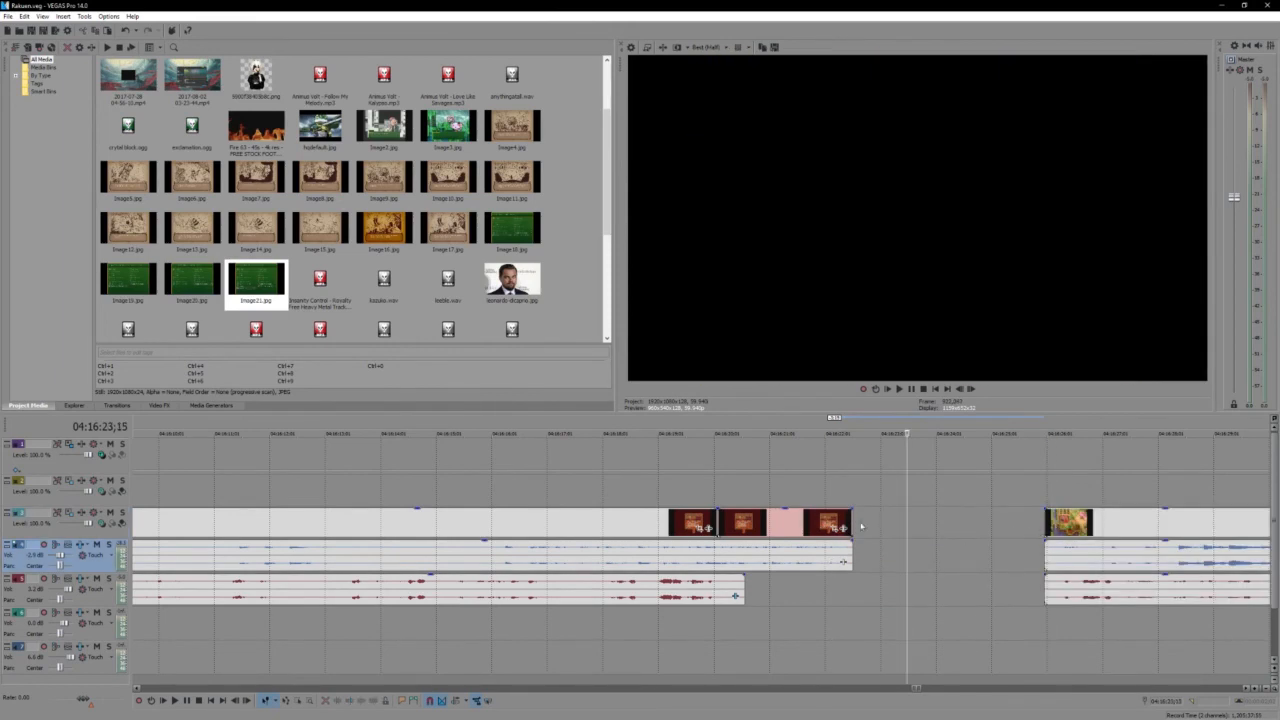
left_click(850, 524)
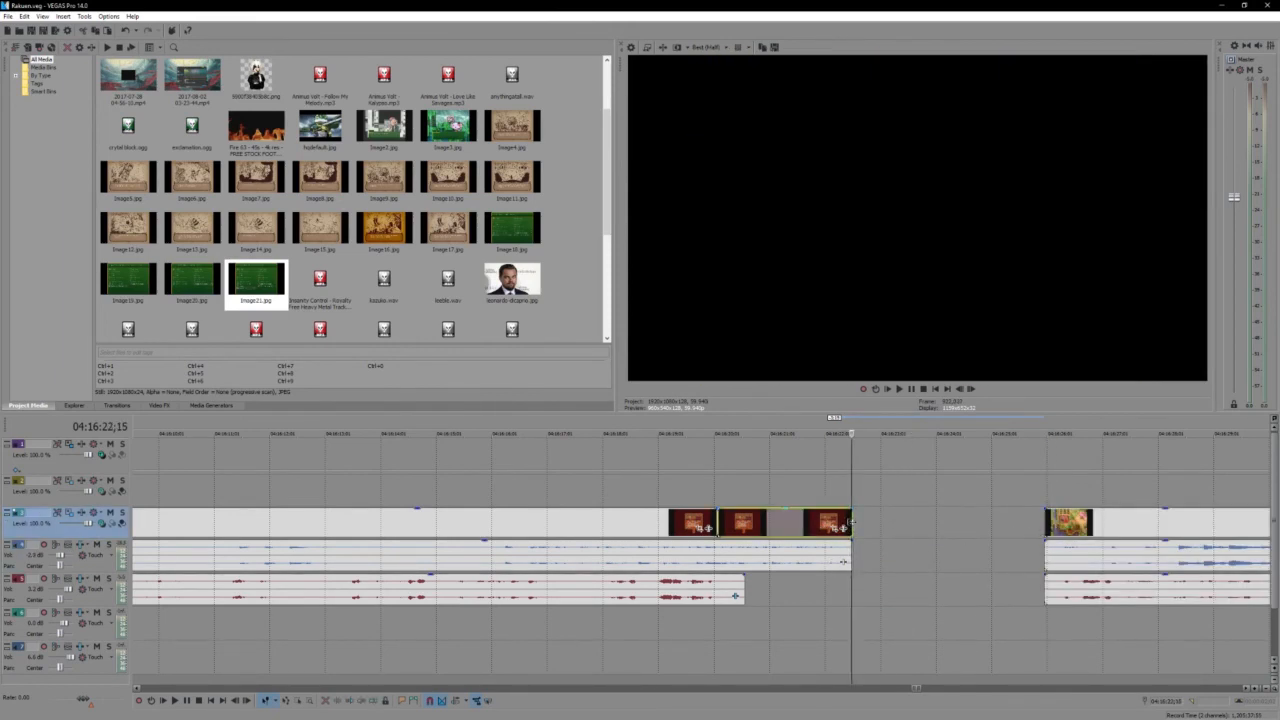
left_click(911, 526)
left_click_drag(1058, 522, 810, 535)
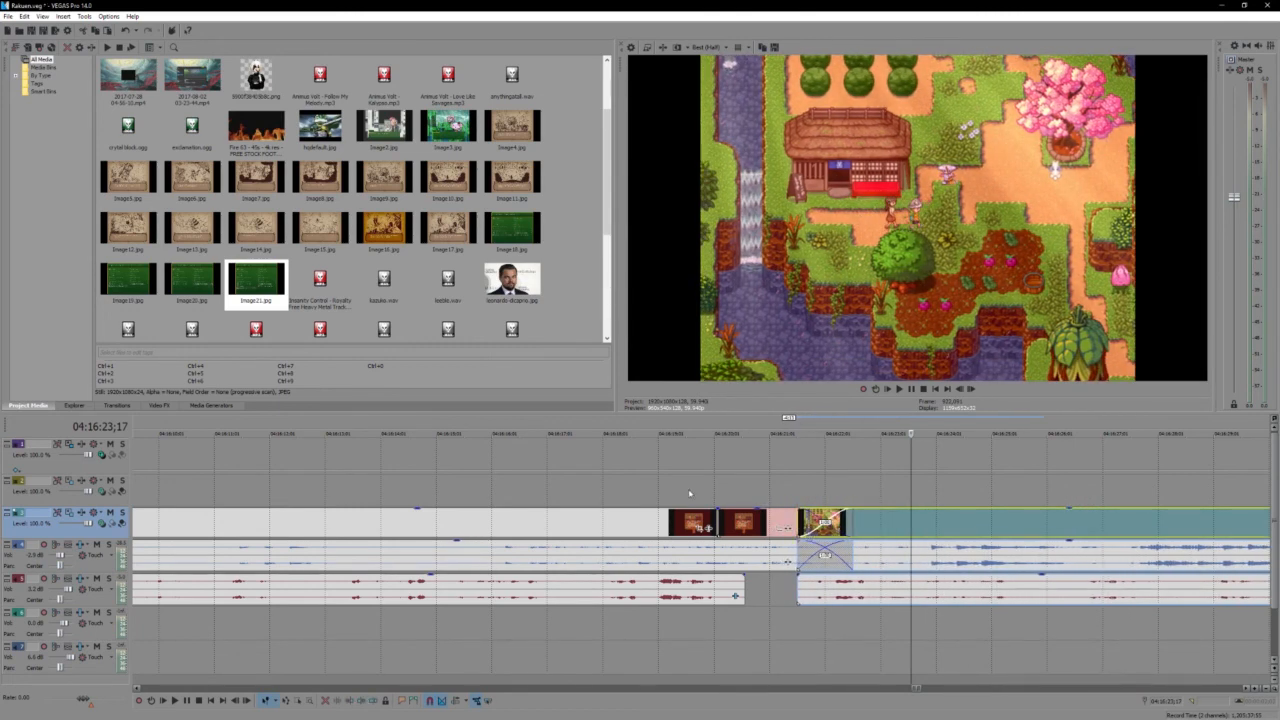
left_click(631, 498)
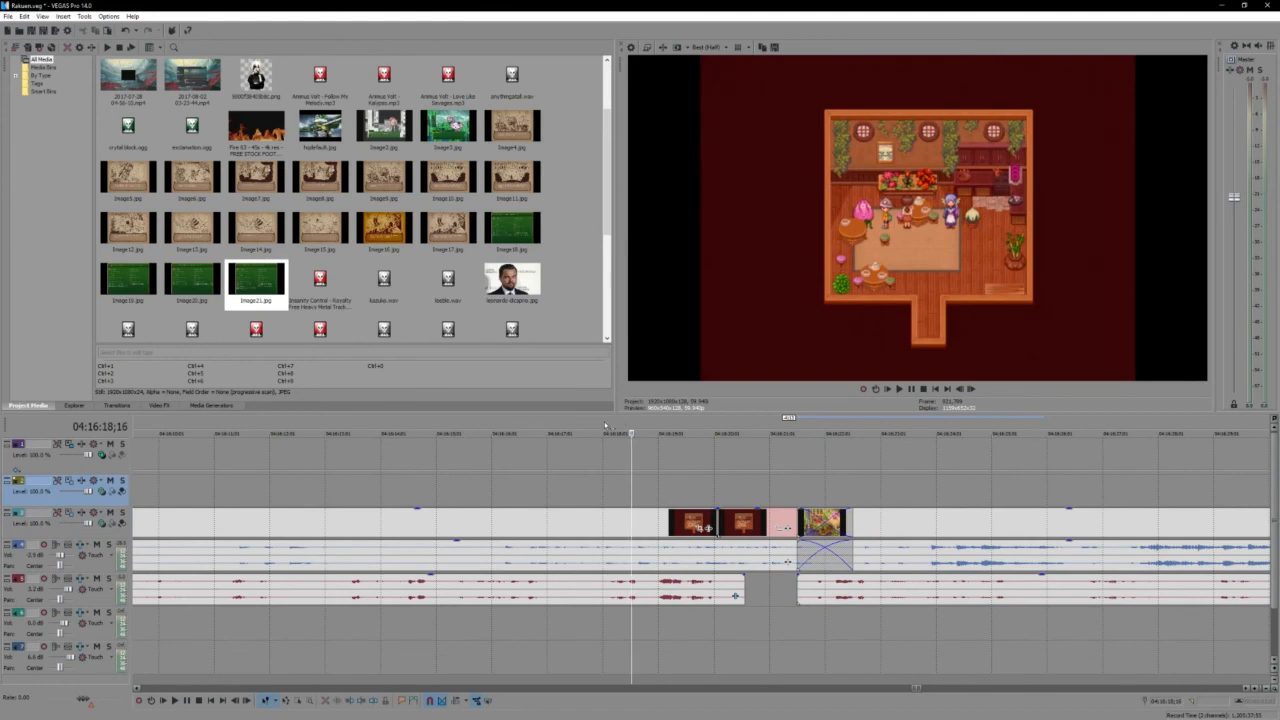
left_click_drag(604, 427, 1006, 428)
key("Escape")
key("space")
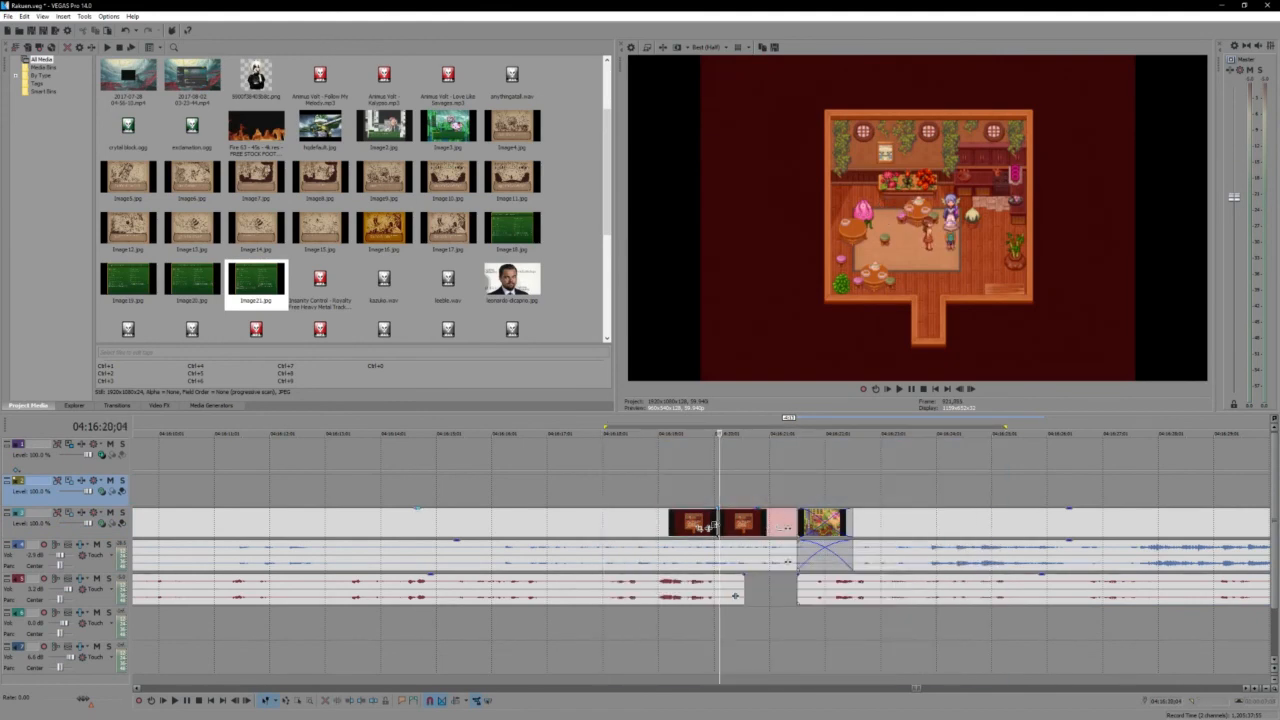
key("space")
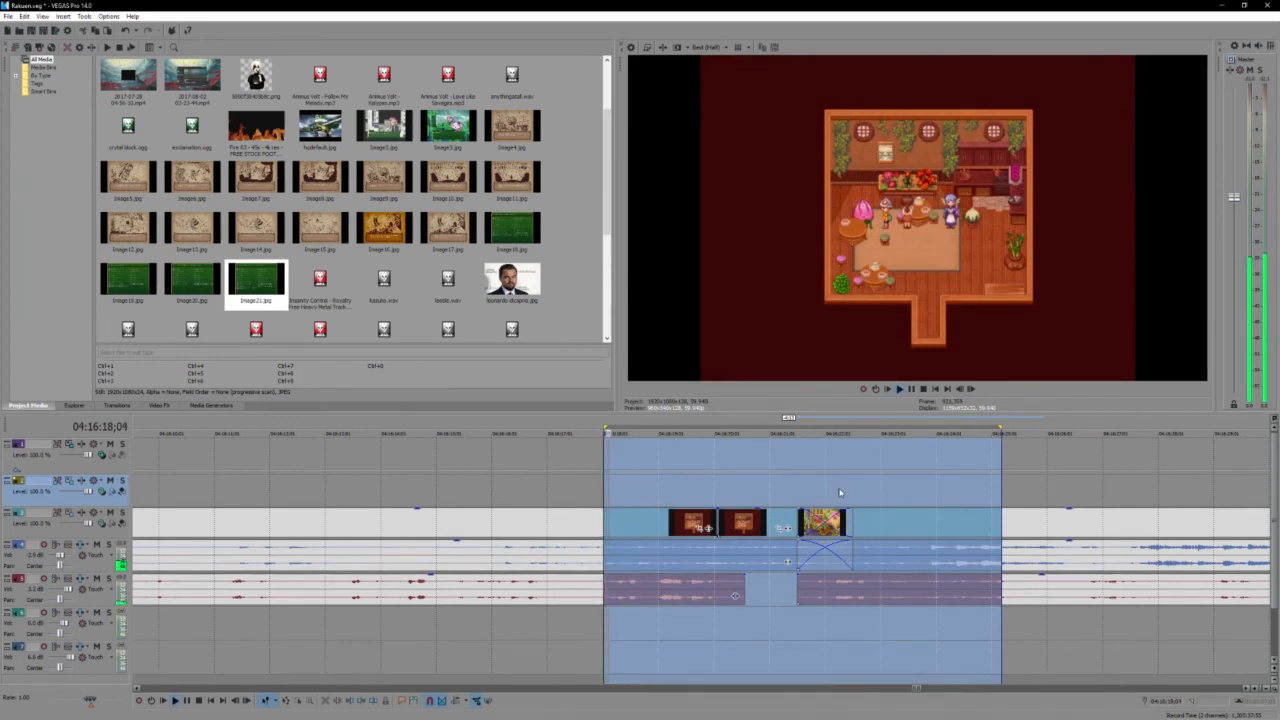
key("Escape")
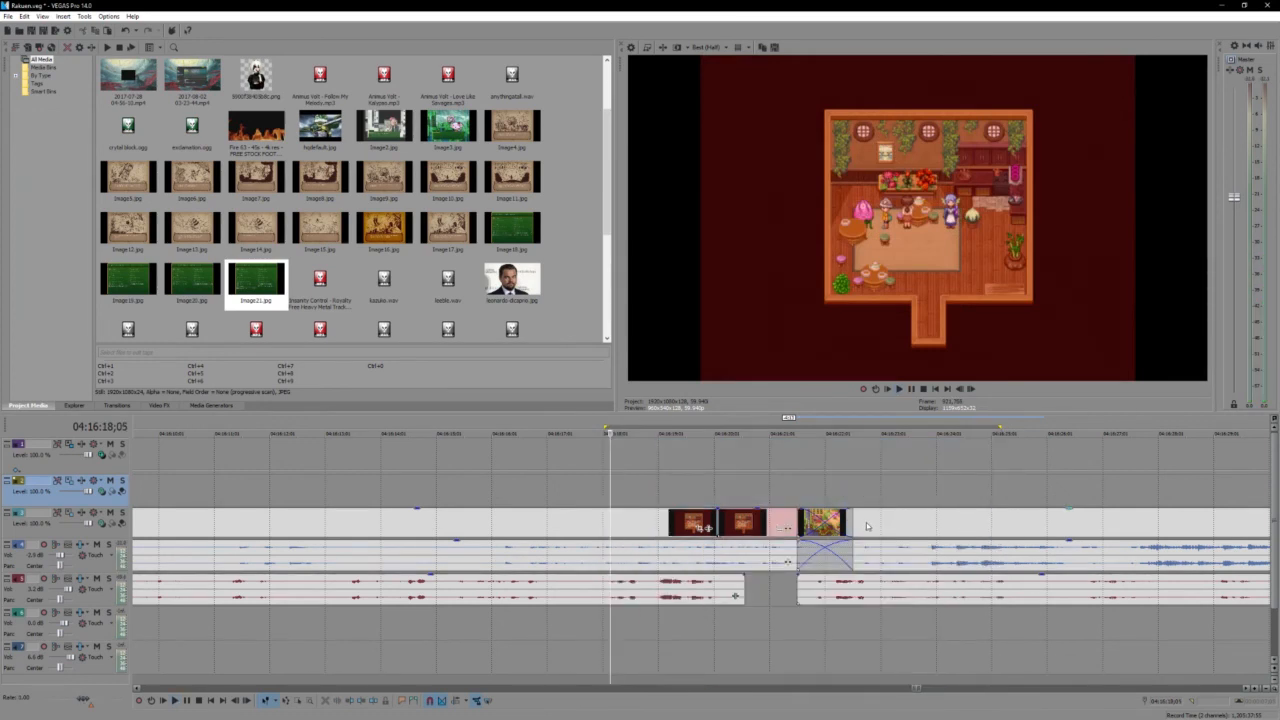
- Start the village recording at the room footage's end, extend the room's game audio about one second over it, and play the join
left_click_drag(866, 527, 909, 522)
left_click(820, 521)
left_click(826, 553)
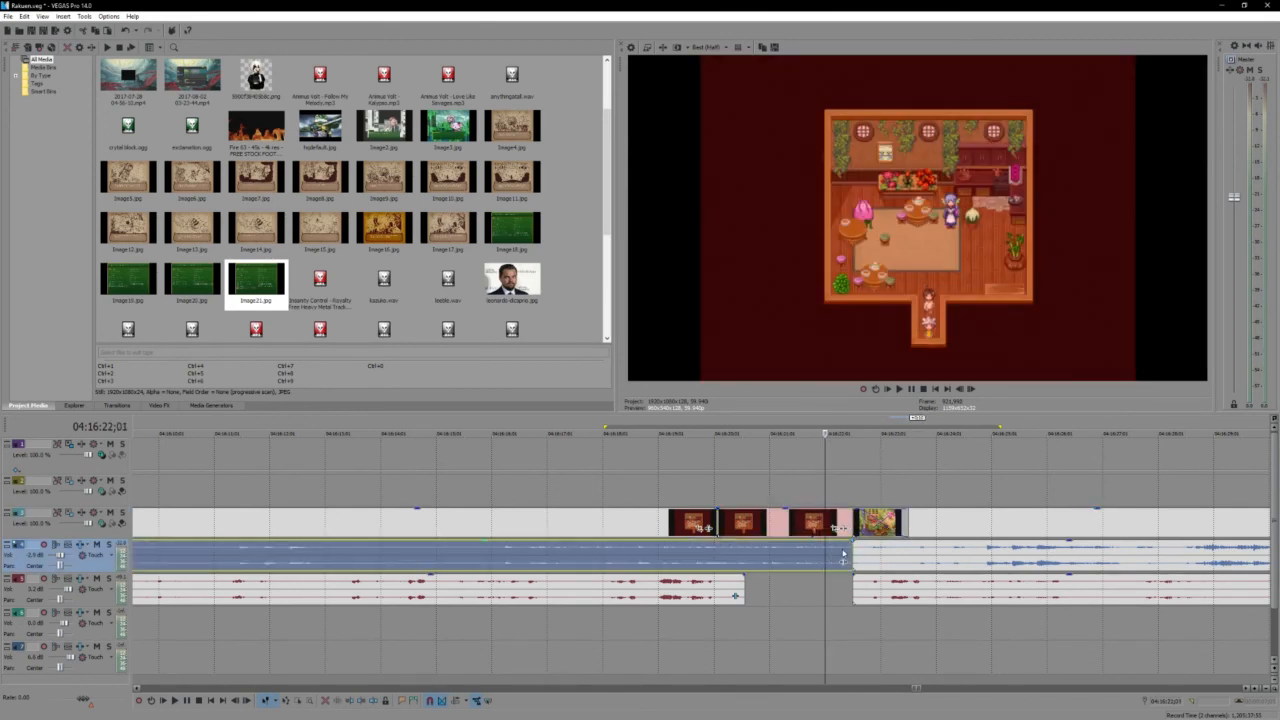
left_click_drag(848, 551, 905, 555)
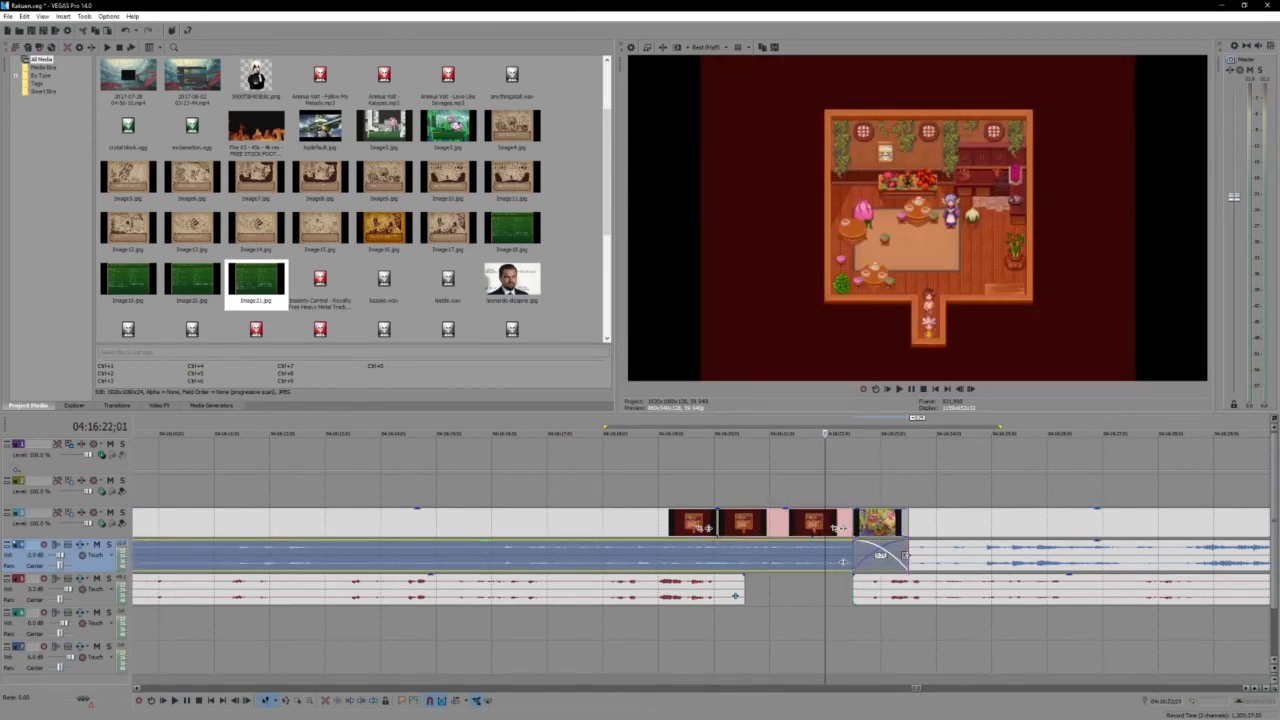
key("space")
key("Return")
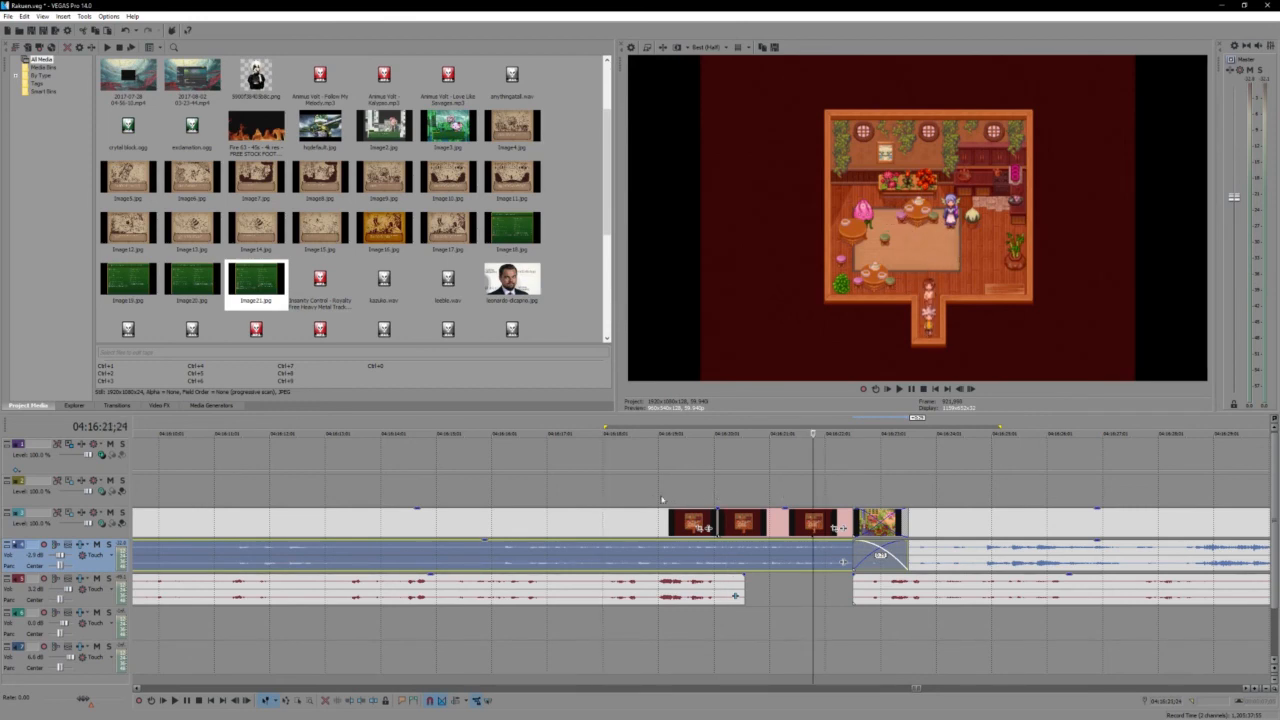
key("space")
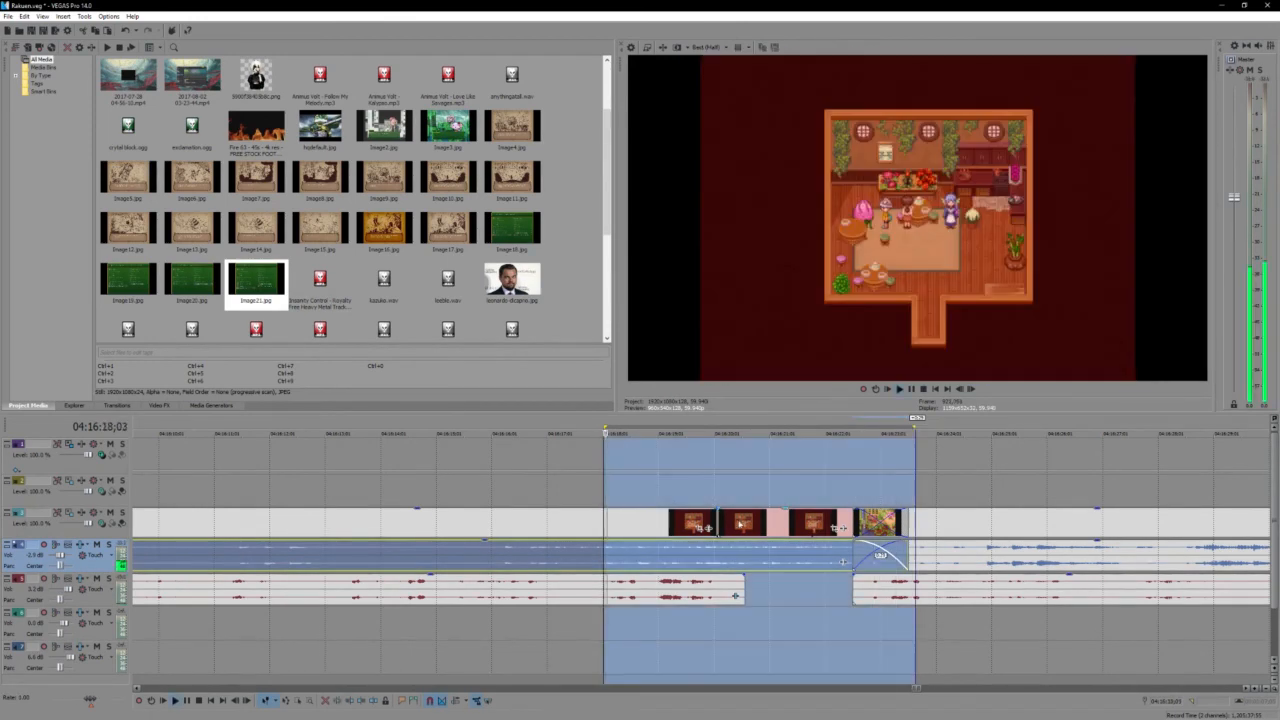
- Crossfade the room video into the village recording and shift the village slightly later to shorten the overlap
left_click(871, 493)
scroll(871, 493, "up", 3)
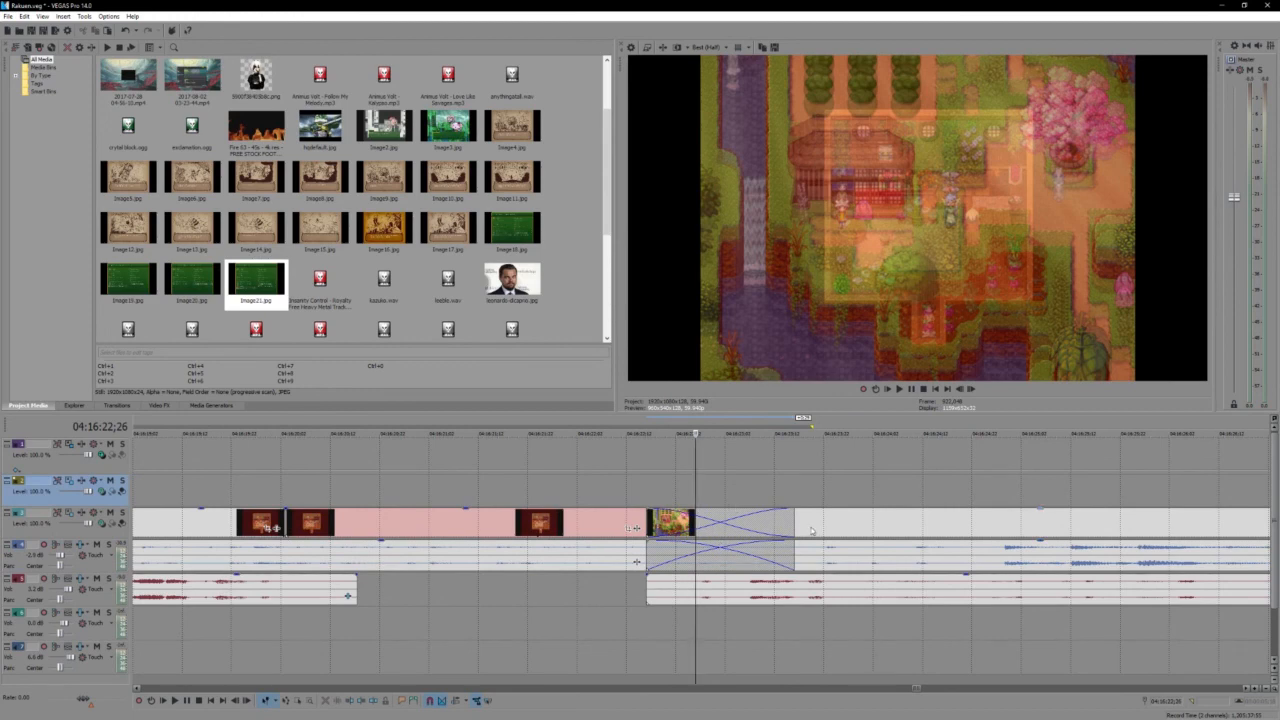
left_click_drag(811, 531, 830, 535)
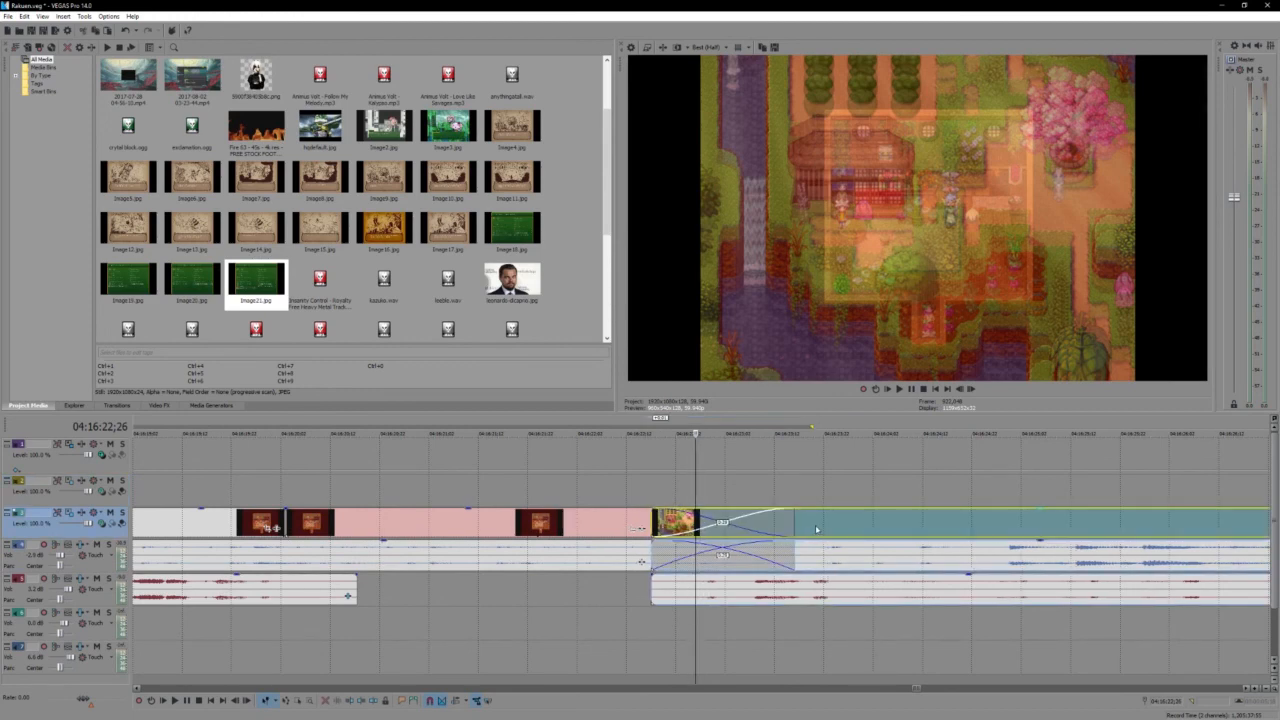
scroll(682, 494, "down", 1)
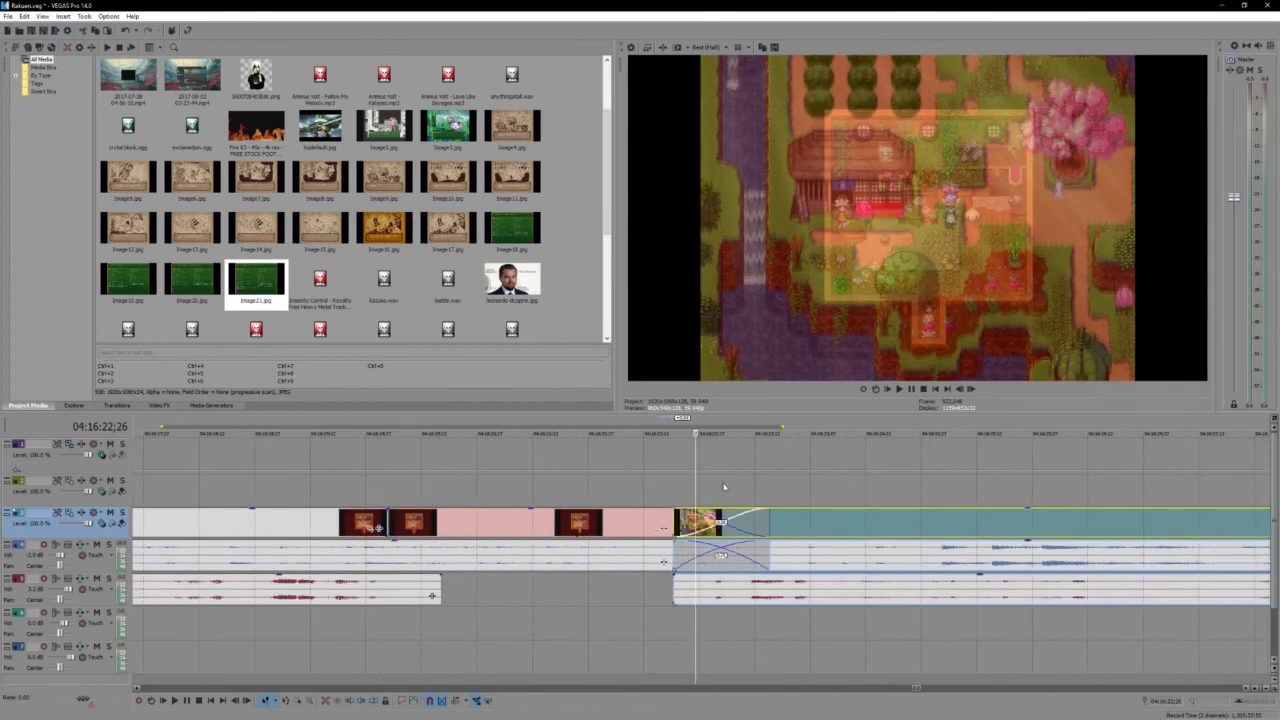
key("space")
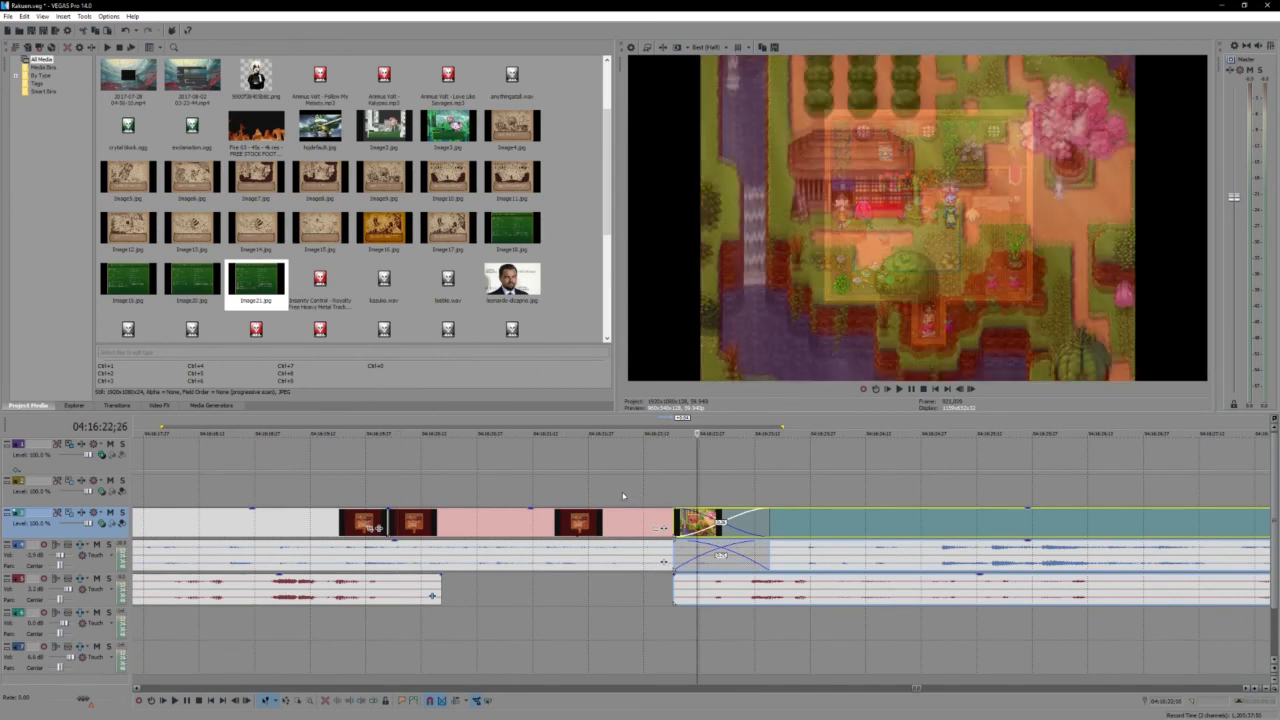
key("space")
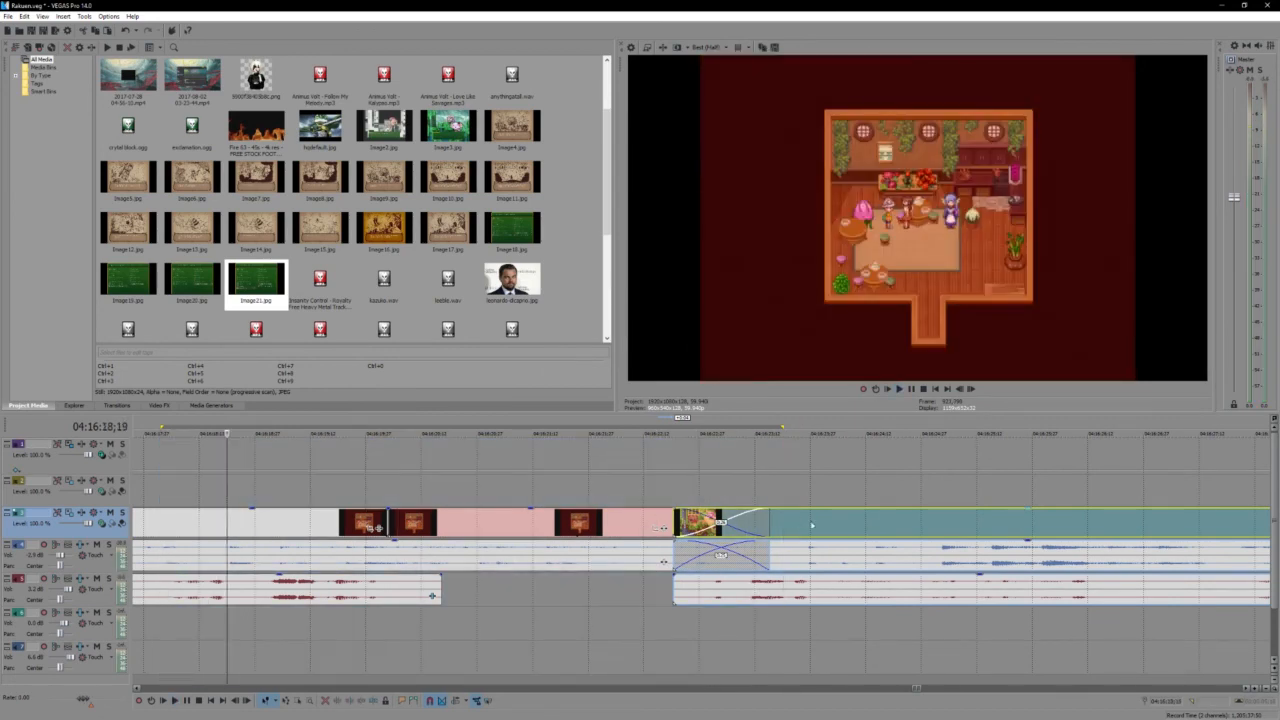
- Move the village recording later to start exactly where the room footage ends and play the join
left_click_drag(817, 527, 910, 540)
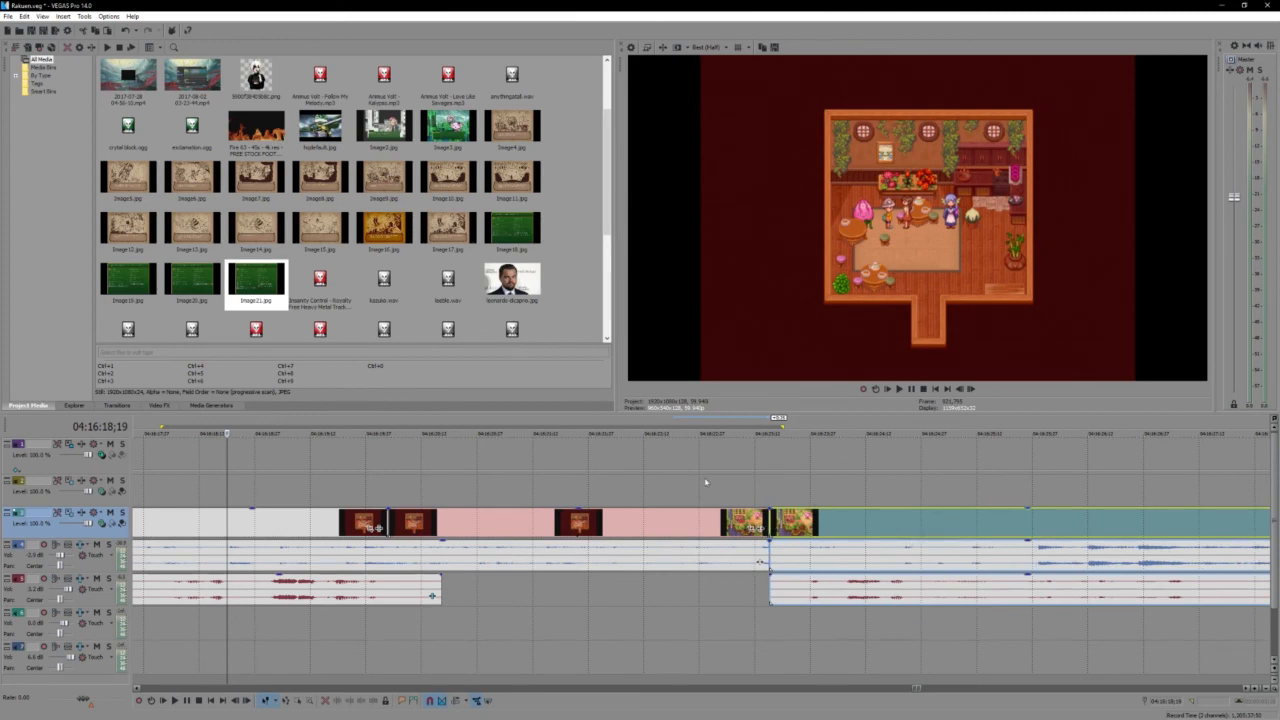
left_click(652, 477)
key("space")
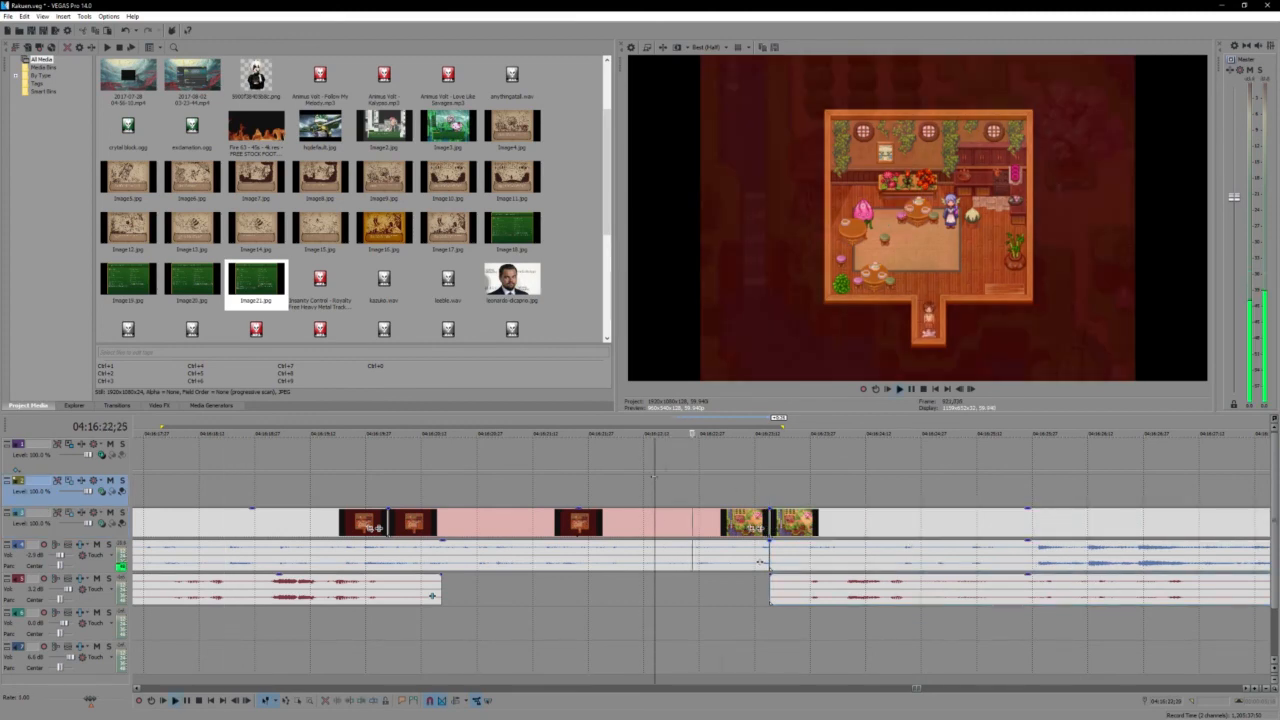
- Move the village recording earlier so it overlaps the end of the room footage by about half a second
left_click(800, 533)
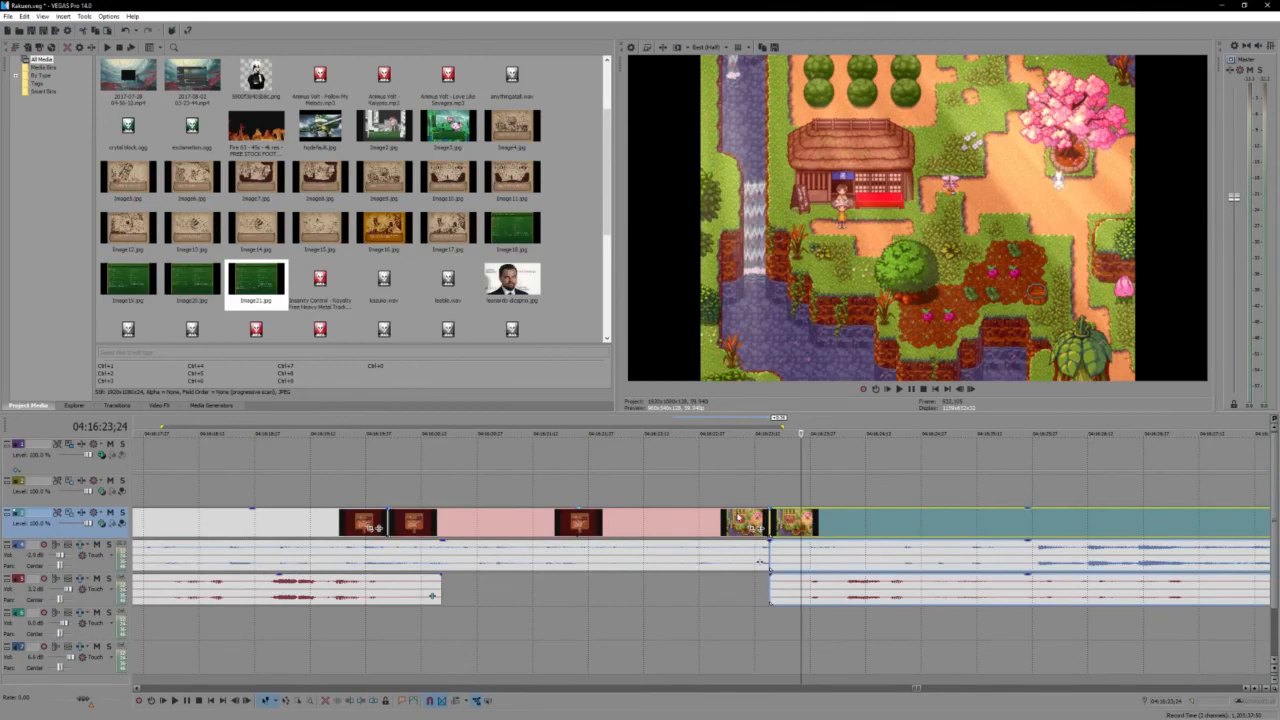
left_click(733, 518)
left_click_drag(773, 528, 738, 527)
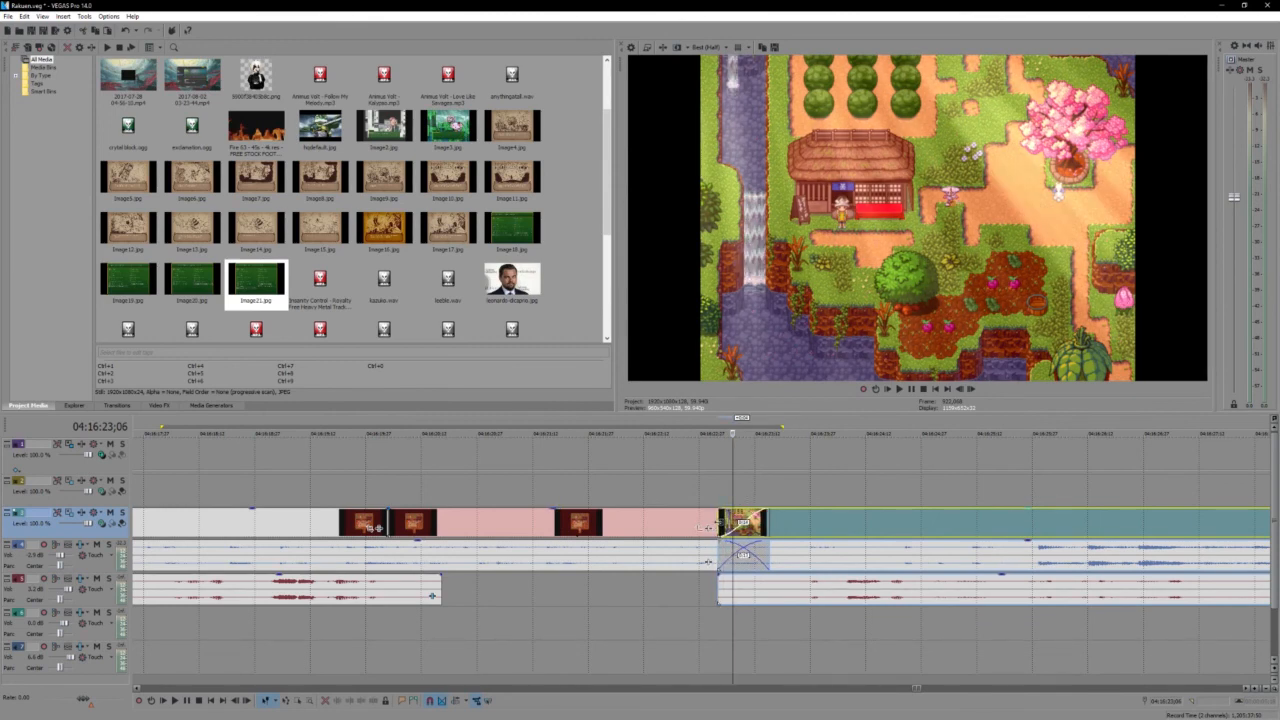
left_click(720, 527)
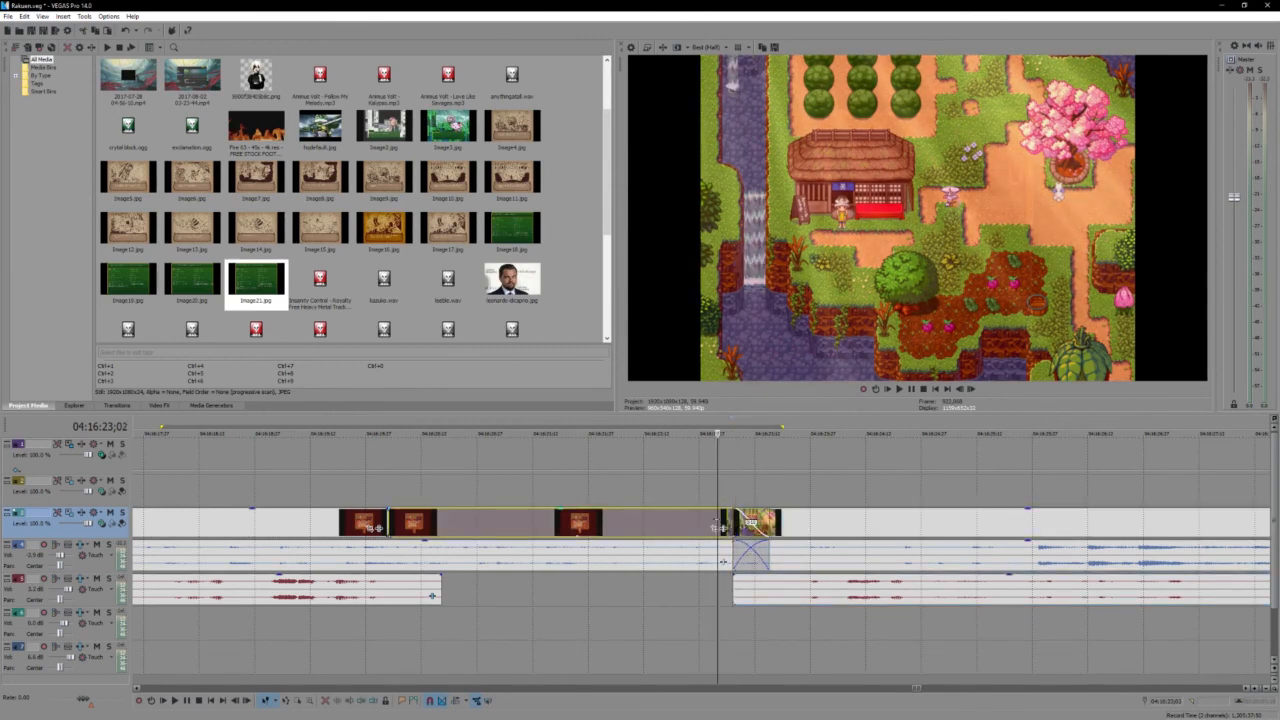
left_click_drag(724, 560, 700, 554)
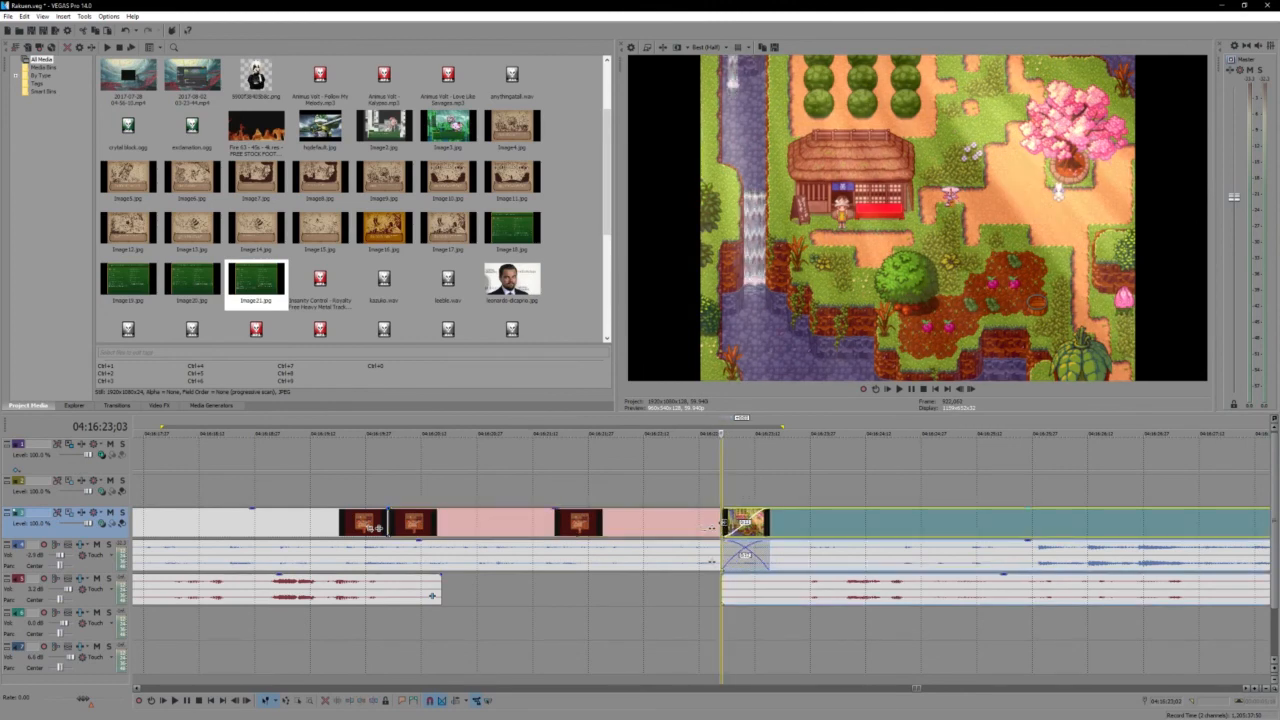
- Extend the room's game audio to lengthen its crossfade with the village audio to about one second, and play the transition
left_click(699, 554)
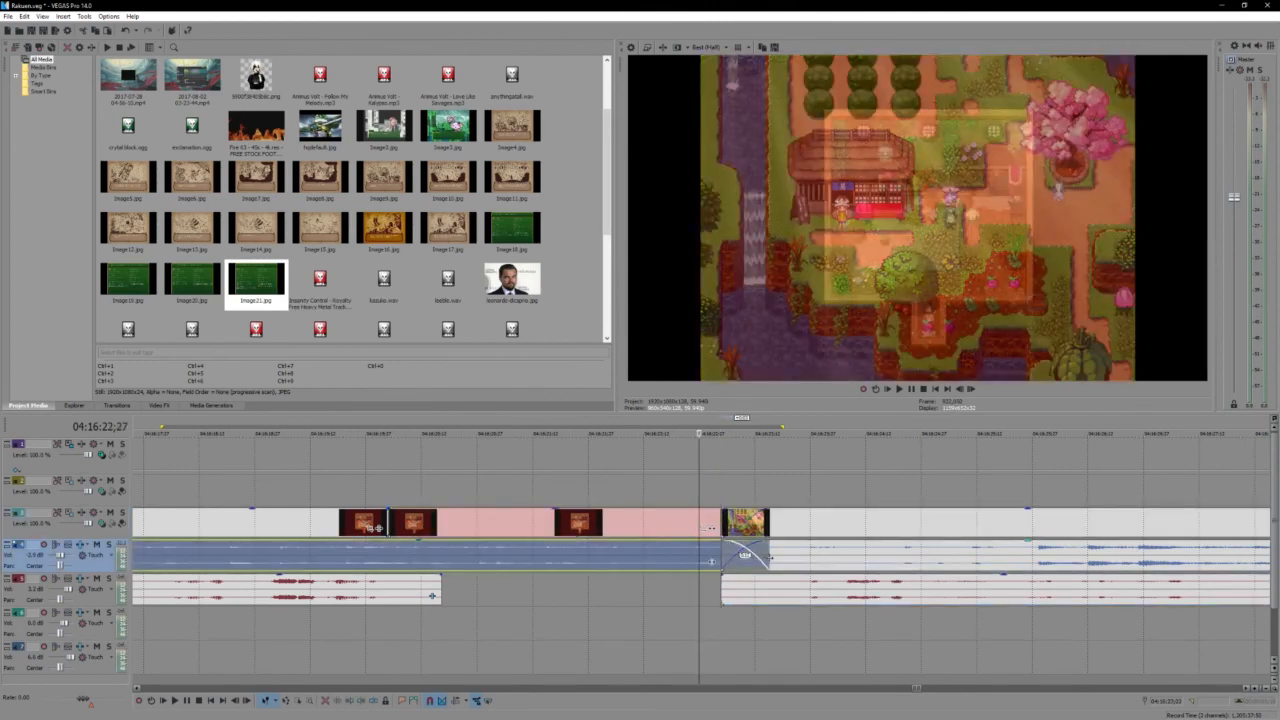
left_click_drag(767, 550, 829, 556)
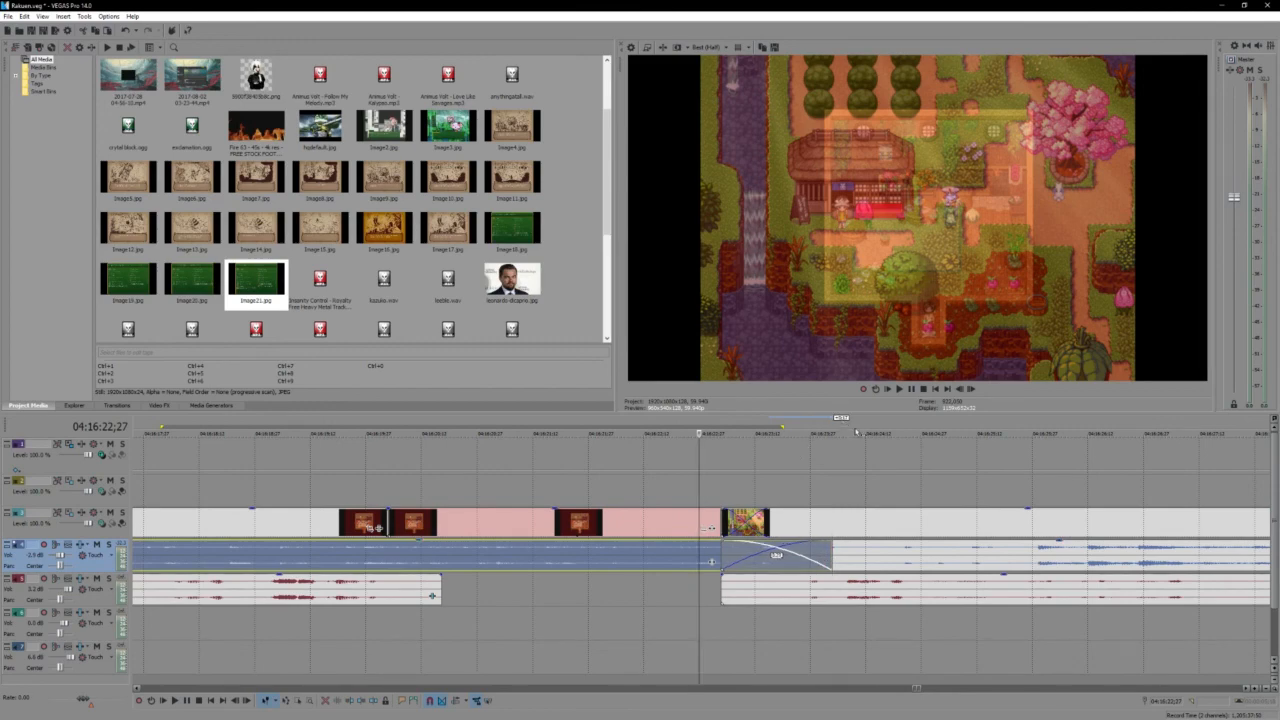
left_click_drag(856, 433, 317, 432)
left_click(320, 432)
left_click(553, 434)
key("Return")
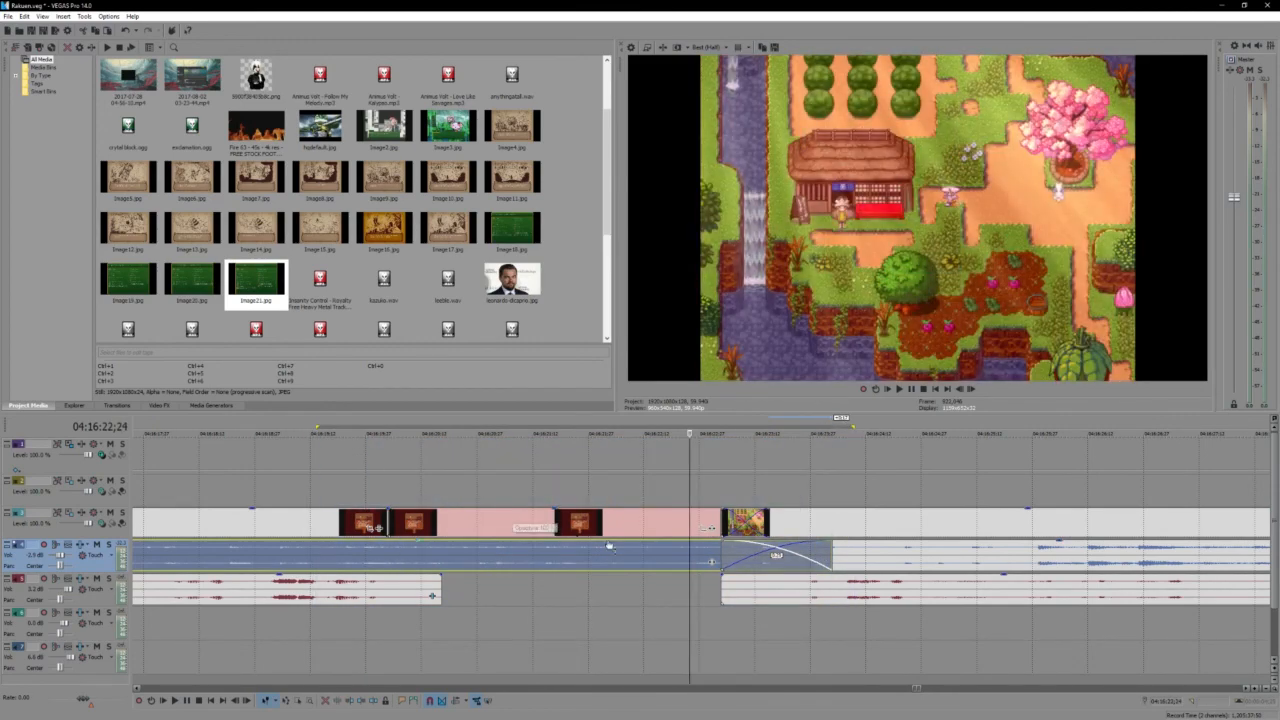
key("BackSpace")
key("space")
left_click(527, 486)
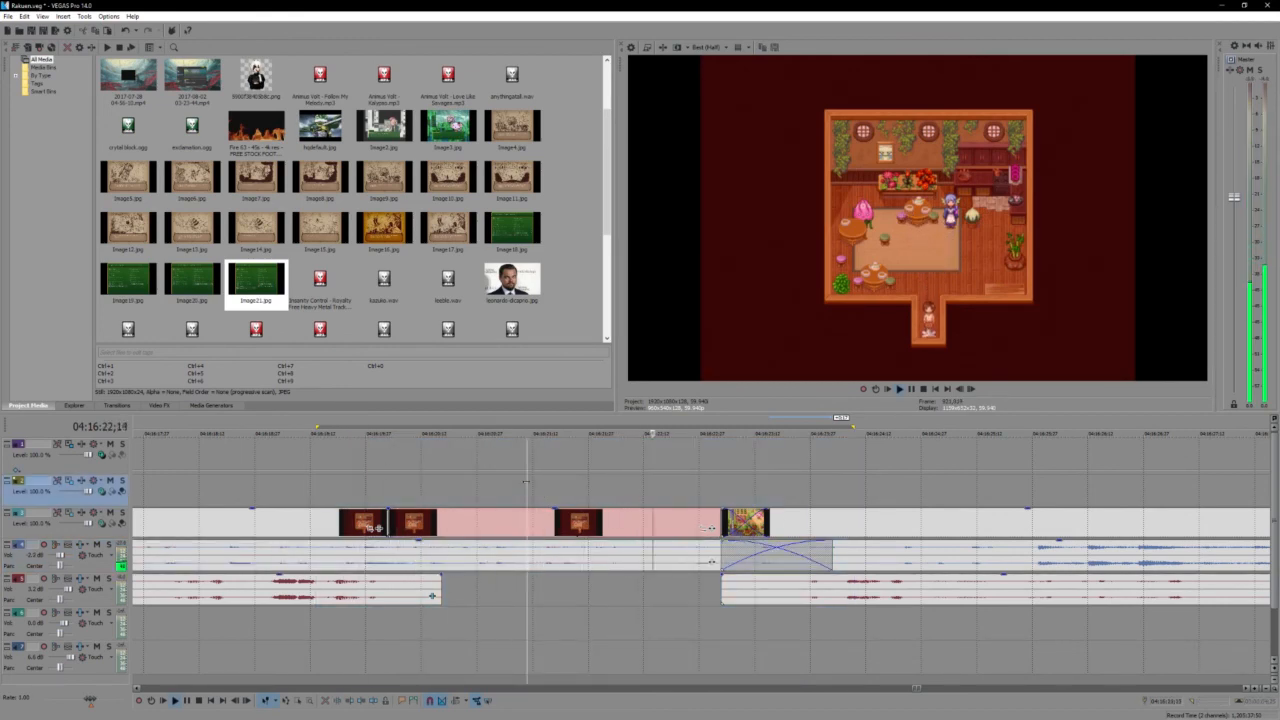
- Play from before the room-to-village transition through the village walk and Kisaburo's dialogue to check the footage for parts to cut
scroll(525, 482, "down", 2)
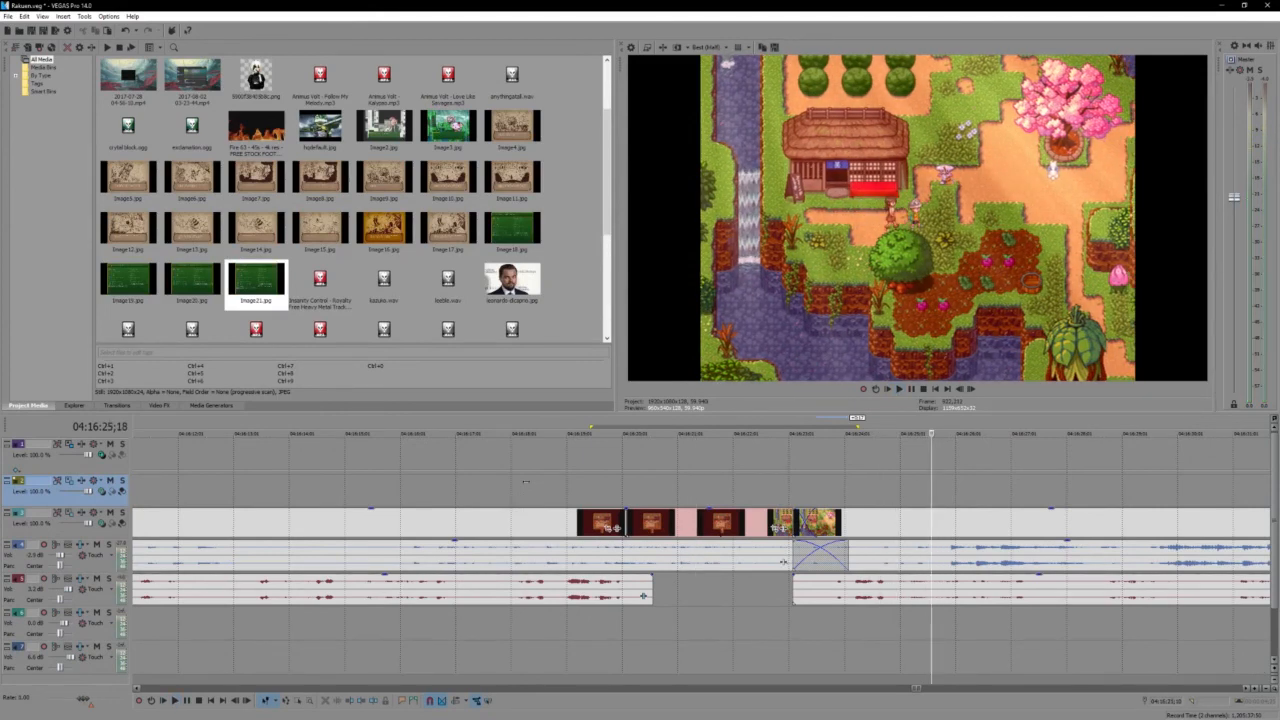
scroll(525, 482, "down", 2)
left_click(482, 486)
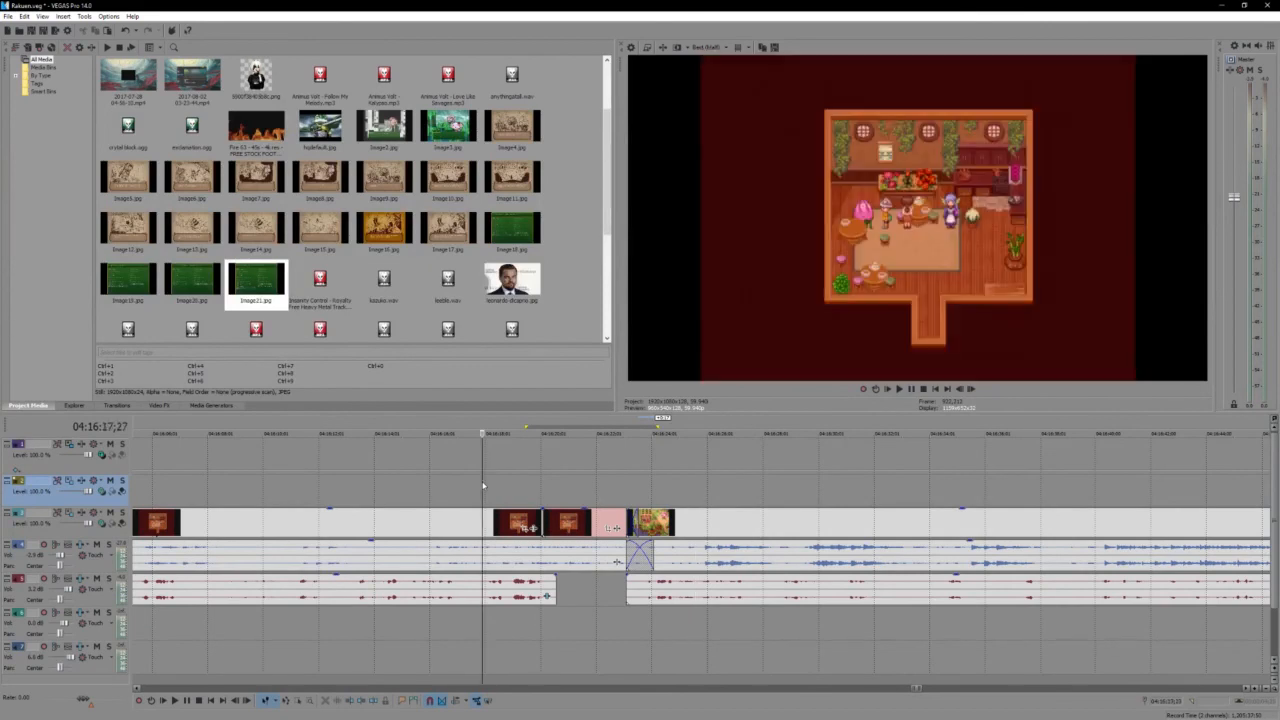
key("space")
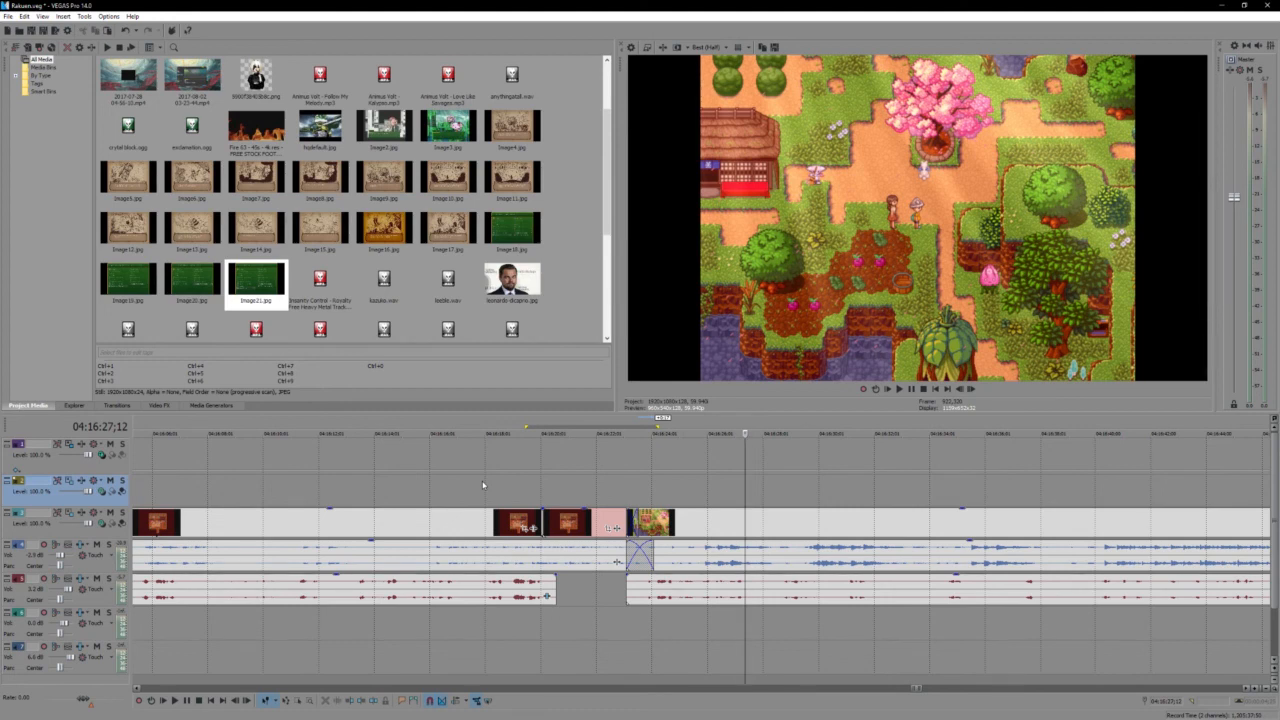
key("space")
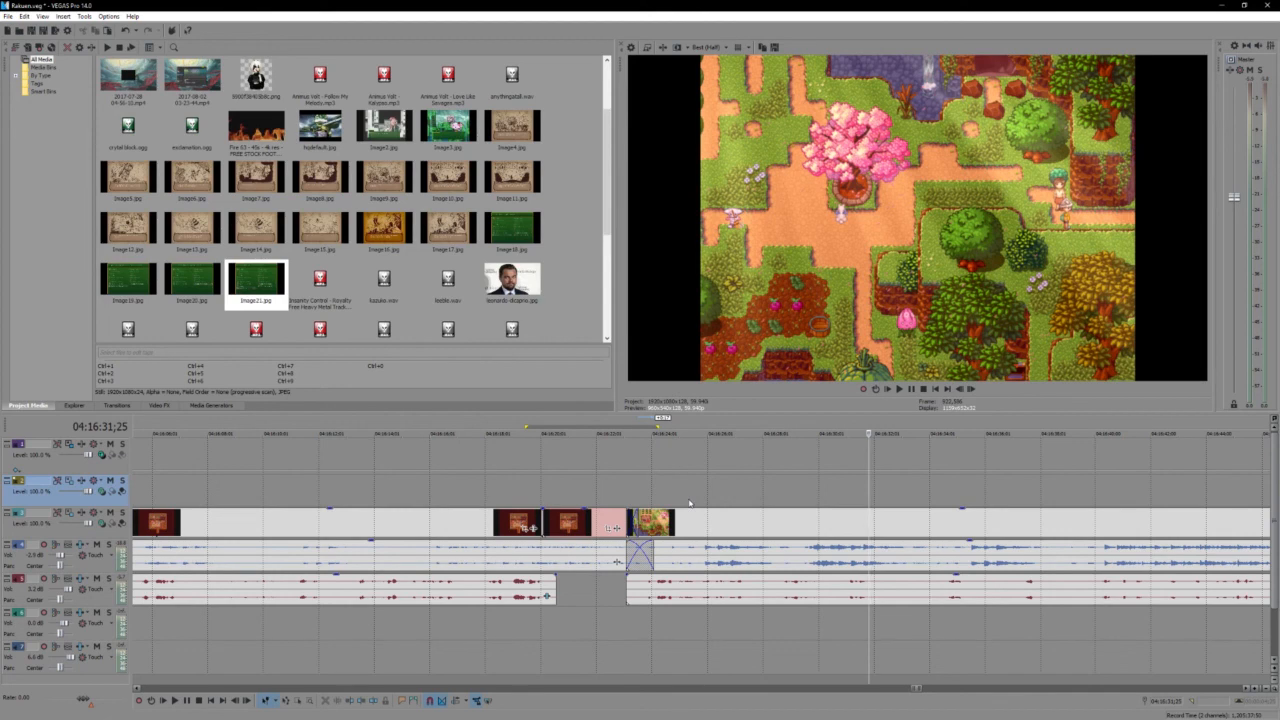
key("space")
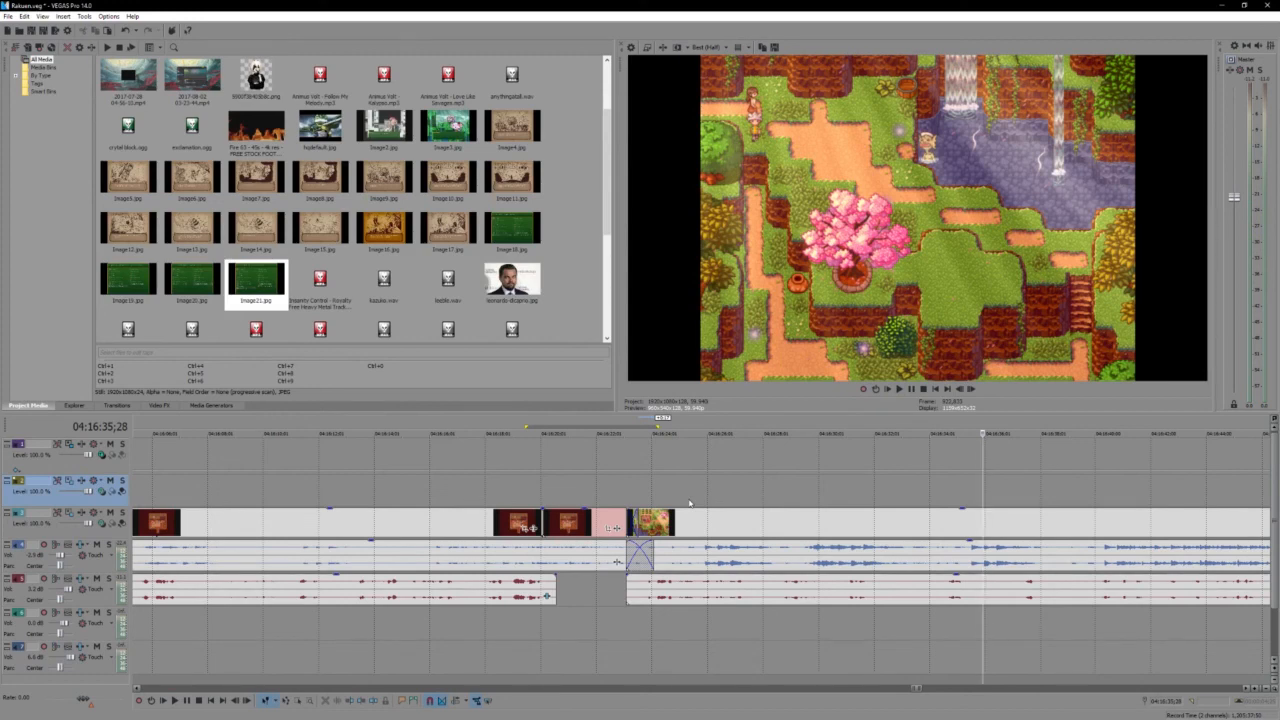
key("space")
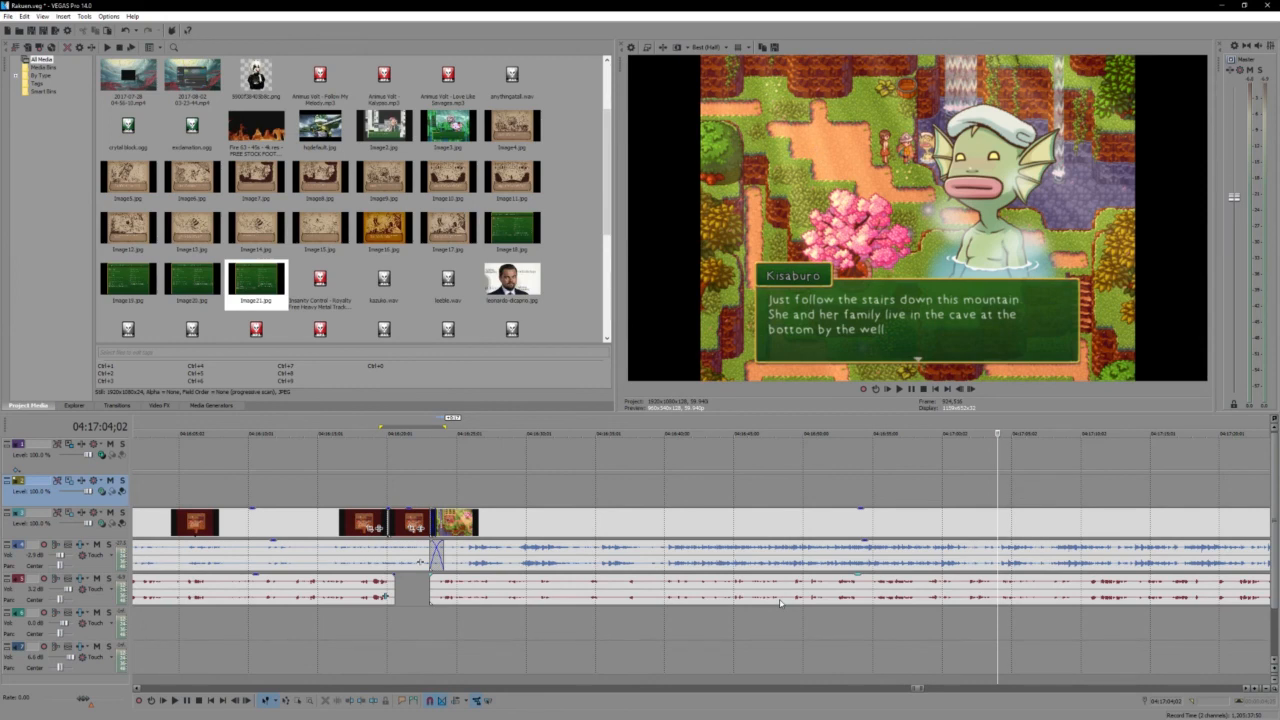
key("space")
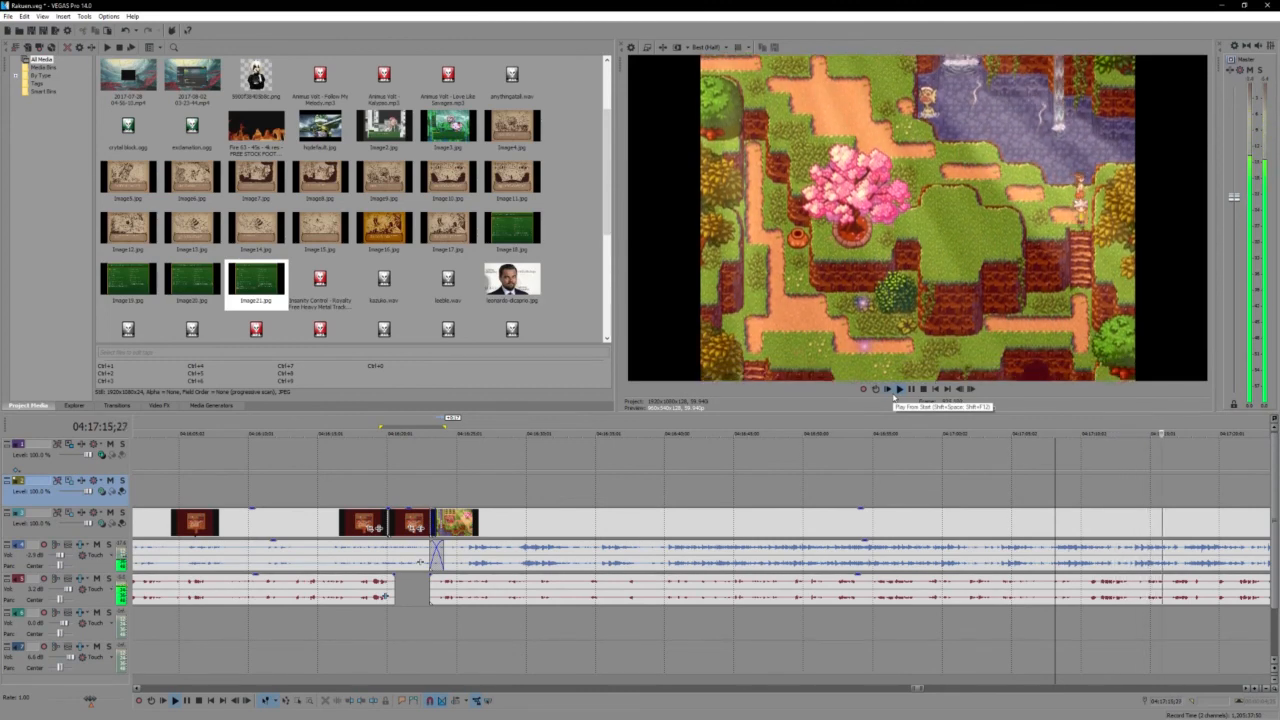
key("space")
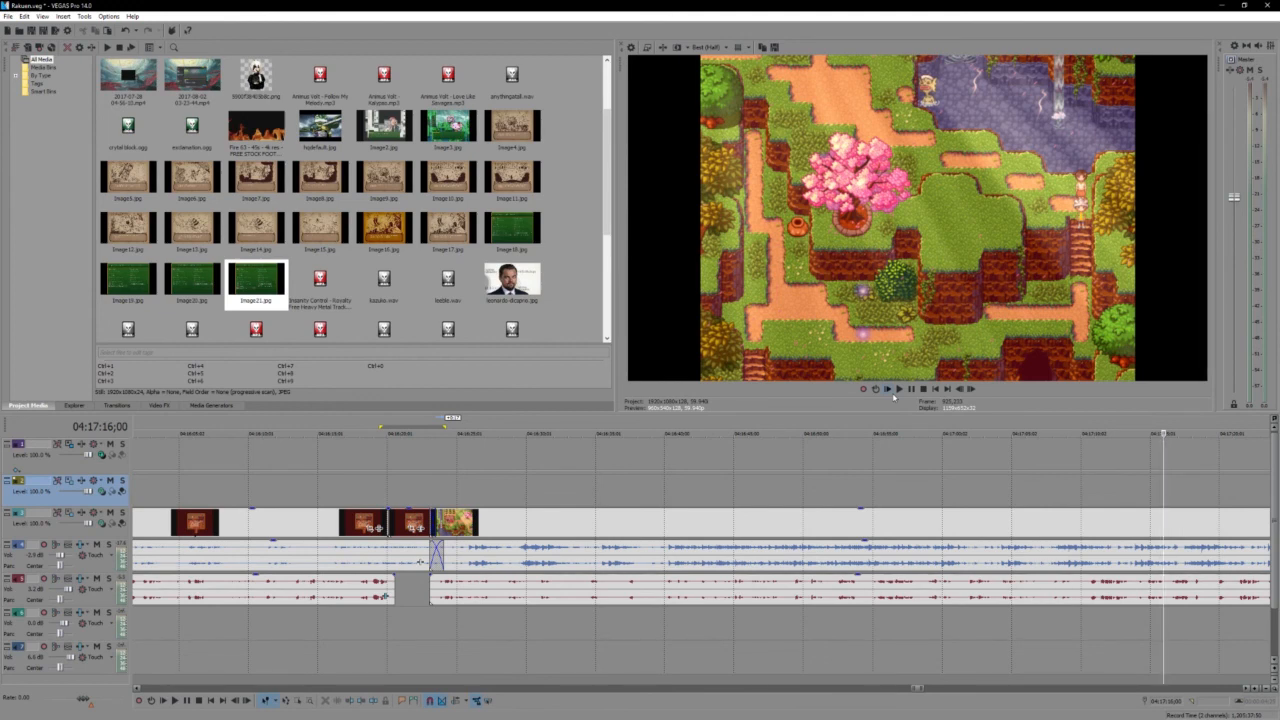
- Play on down the mountain into the cave conversation with Christina and examine the voice audio along that section
left_click(896, 390)
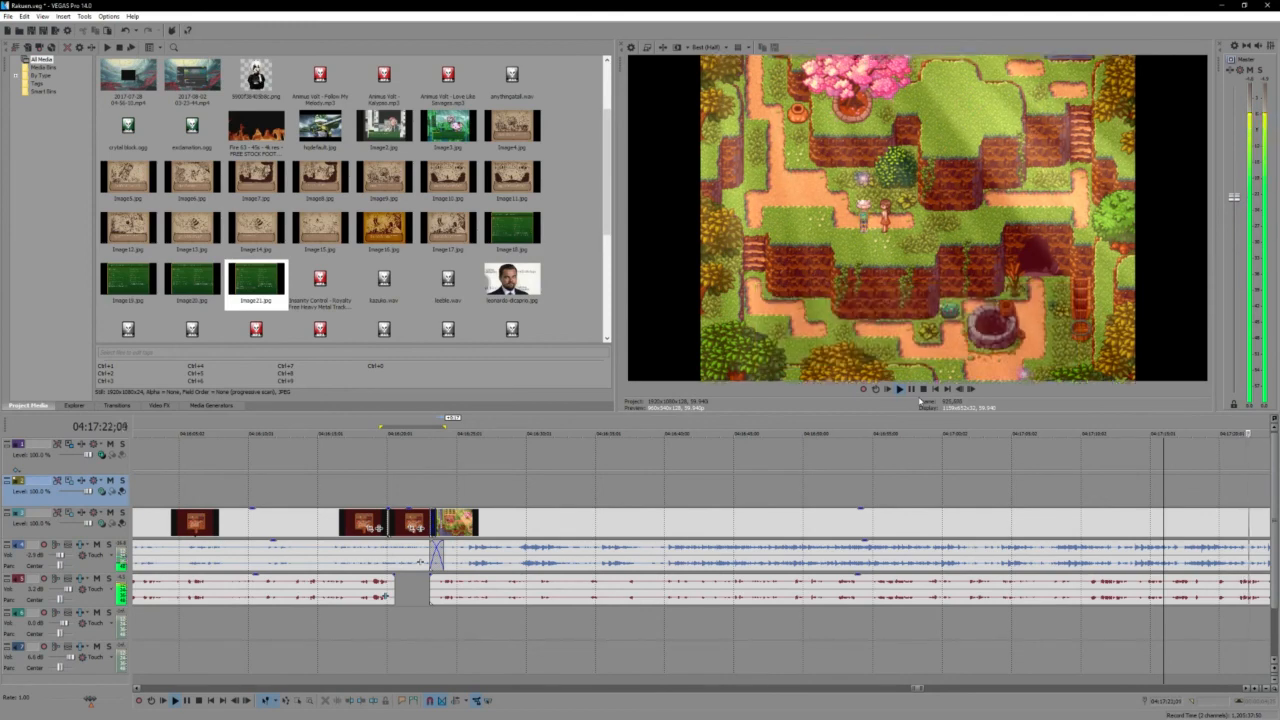
left_click(735, 590)
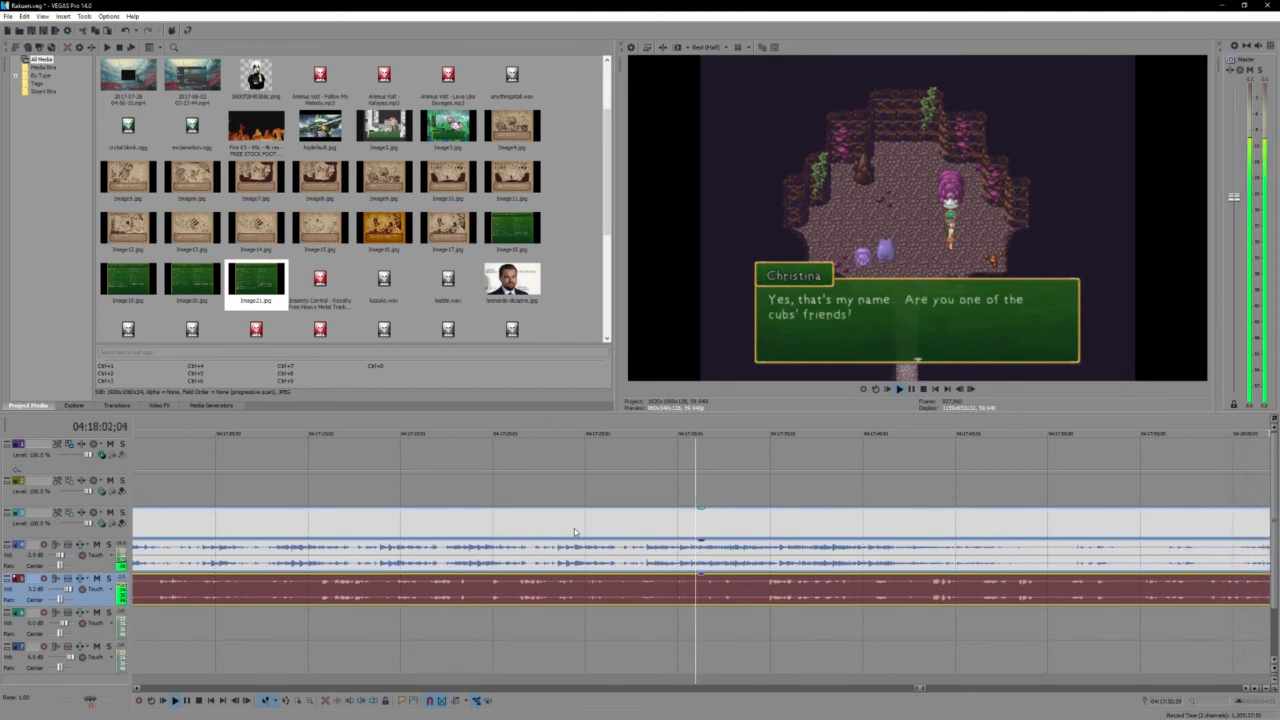
scroll(760, 589, "down", 6)
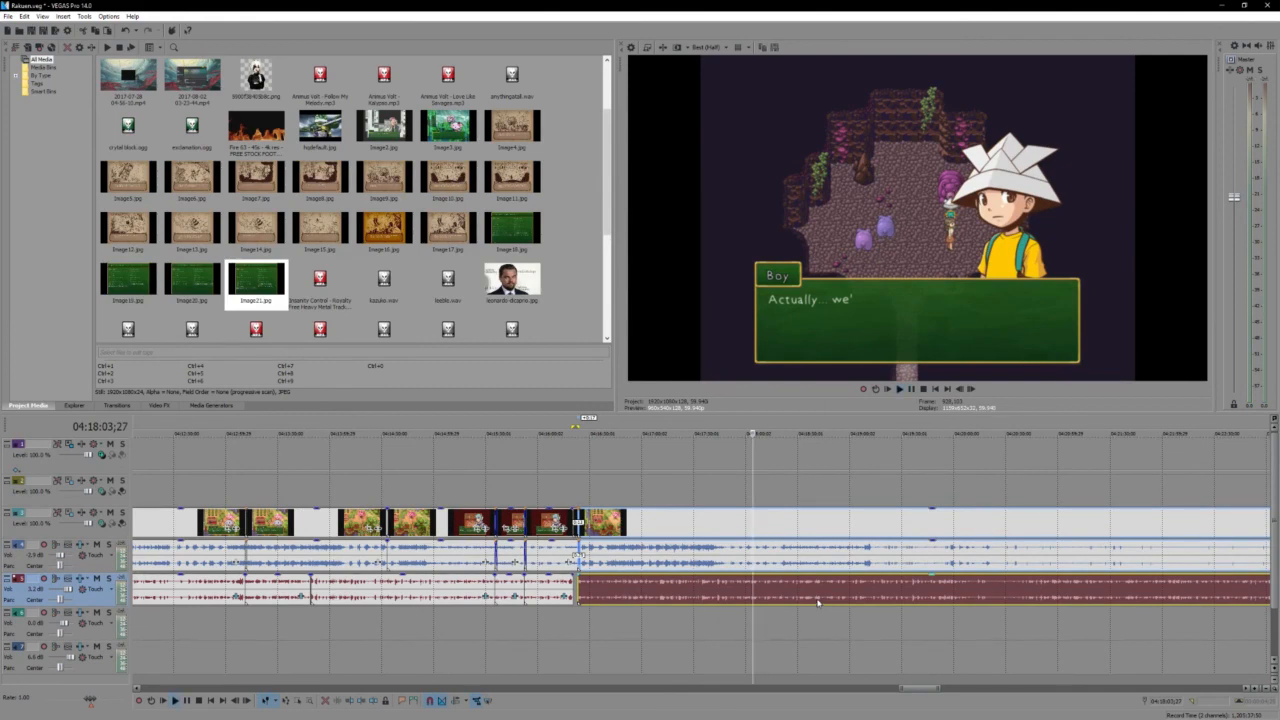
scroll(818, 603, "up", 1)
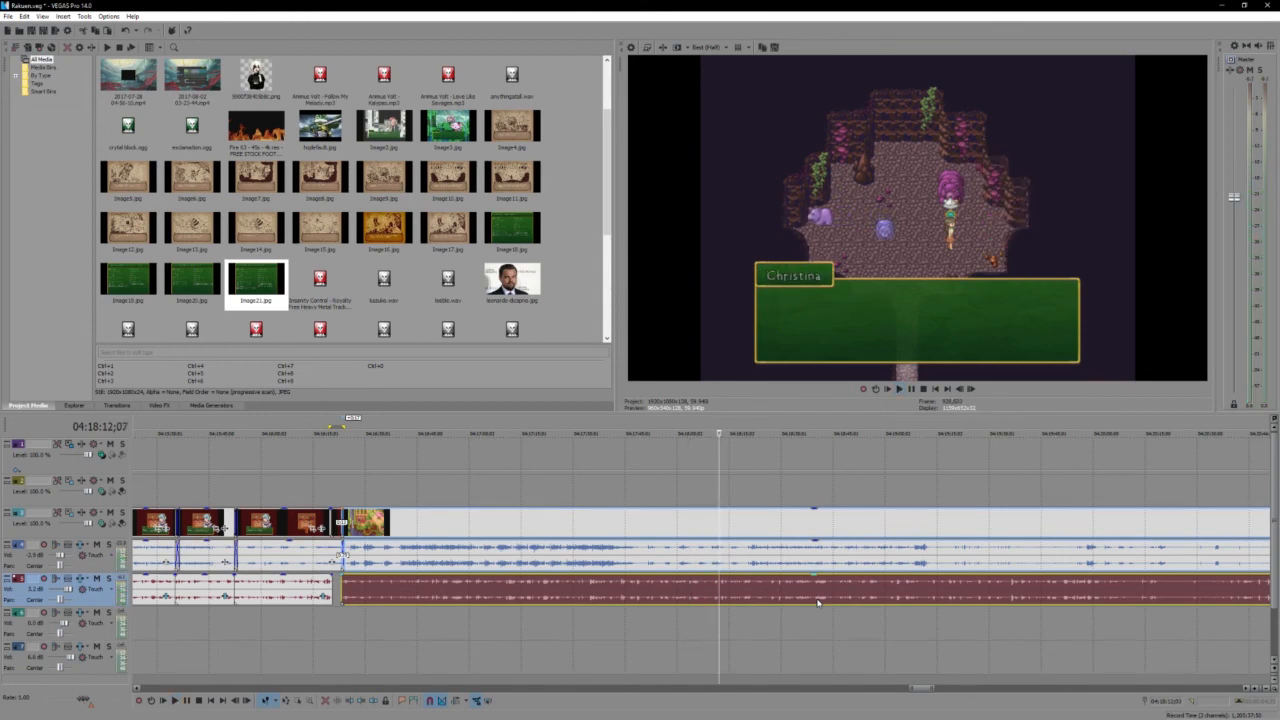
- Play the rest of the cave conversation with Christina until the characters walk out, checking the footage for parts to cut
key("space")
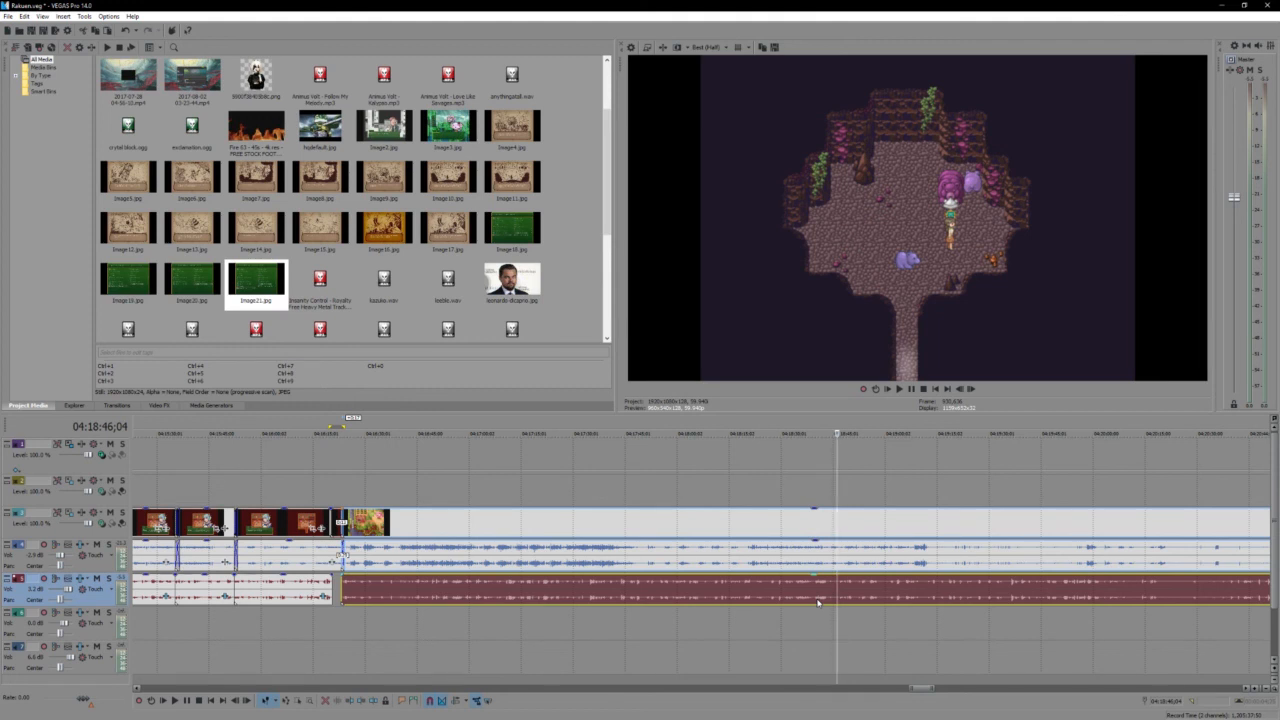
key("space")
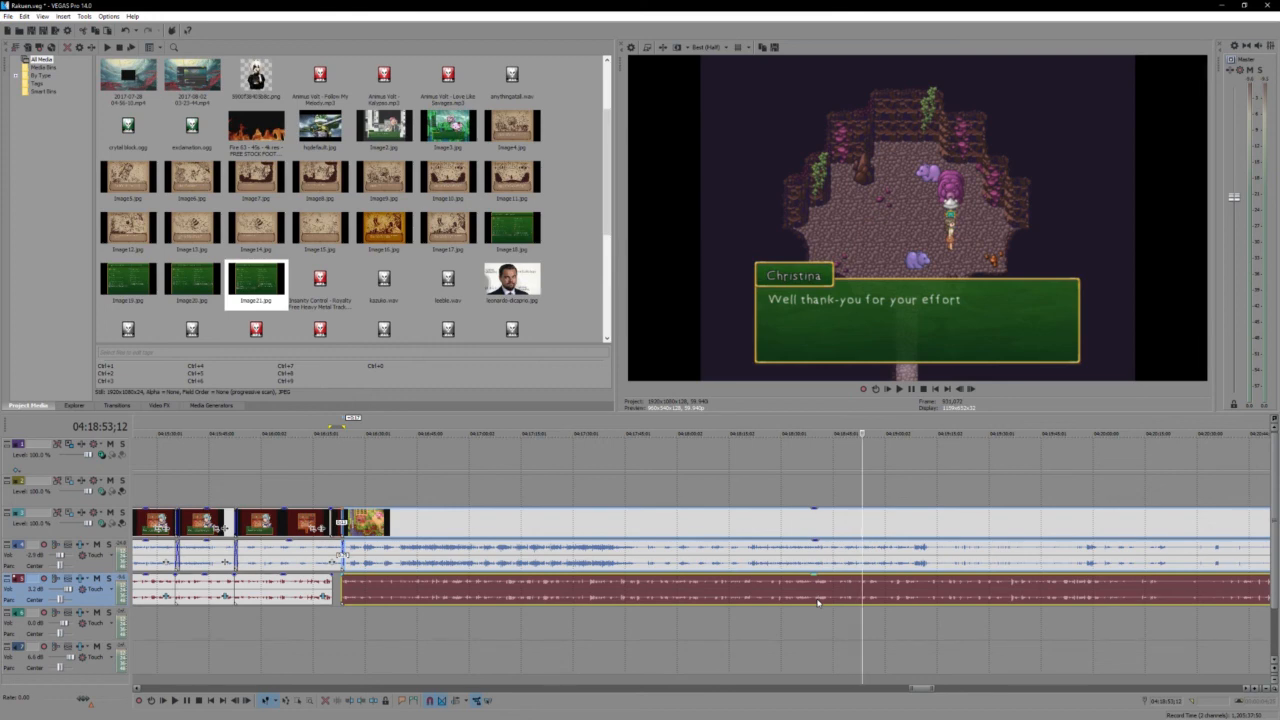
key("space")
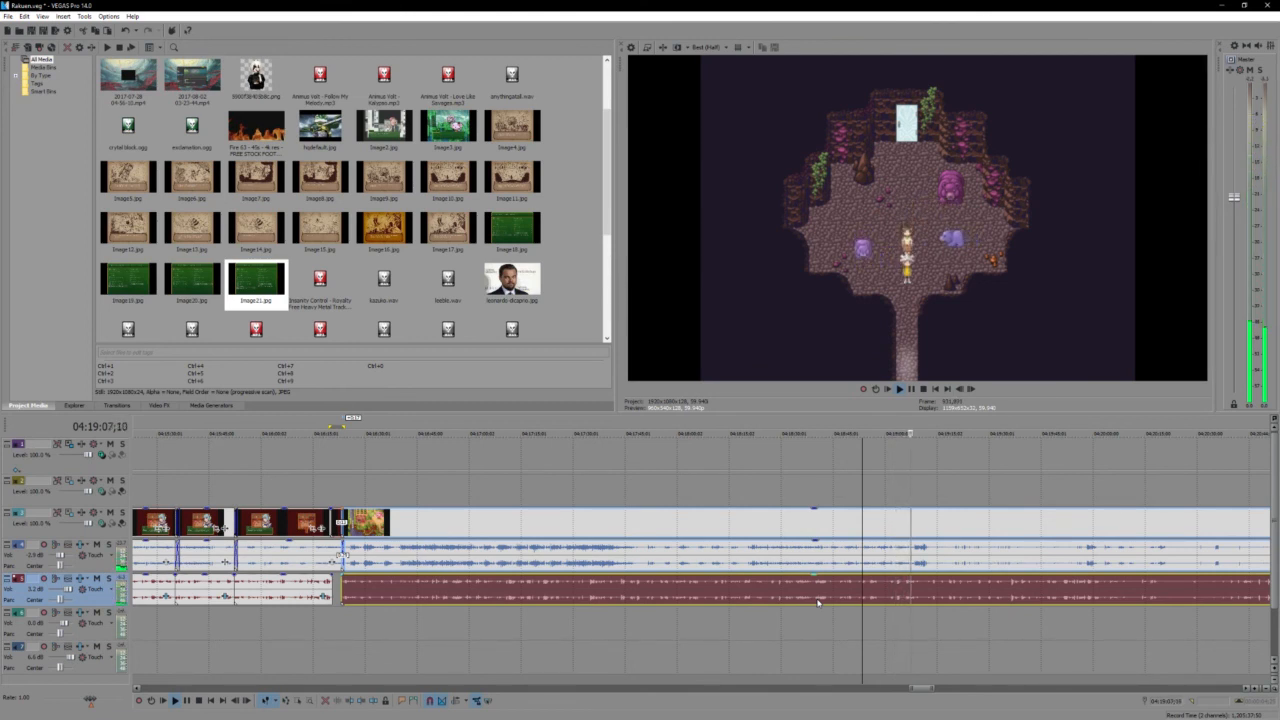
key("Return")
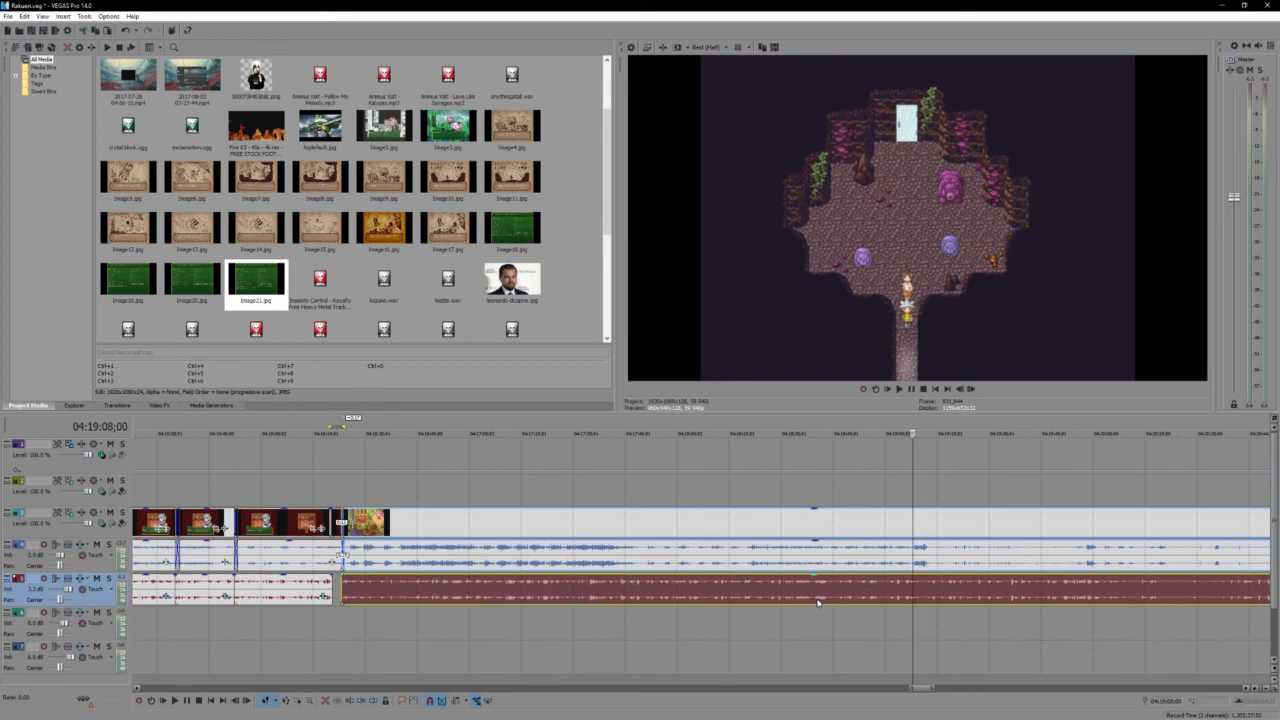
- Play on down the ladder into the water cave with the stepping stones and examine the voice audio along that section
key("space")
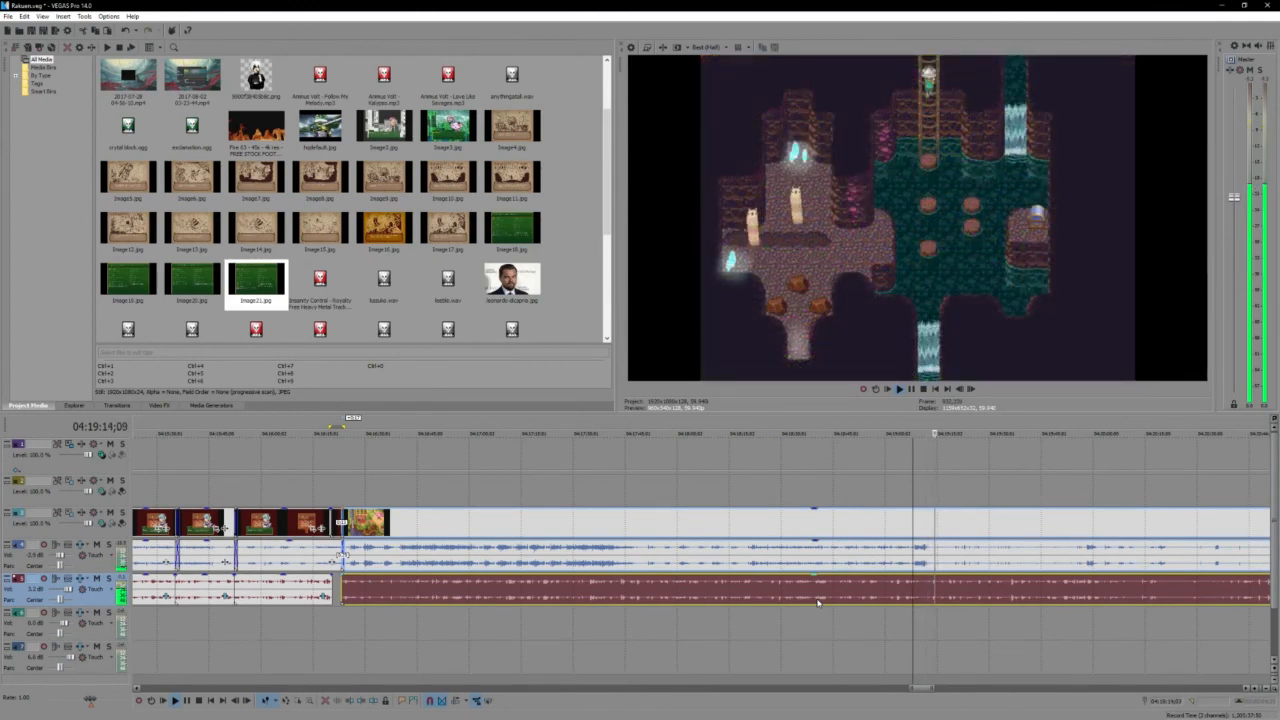
key("Return")
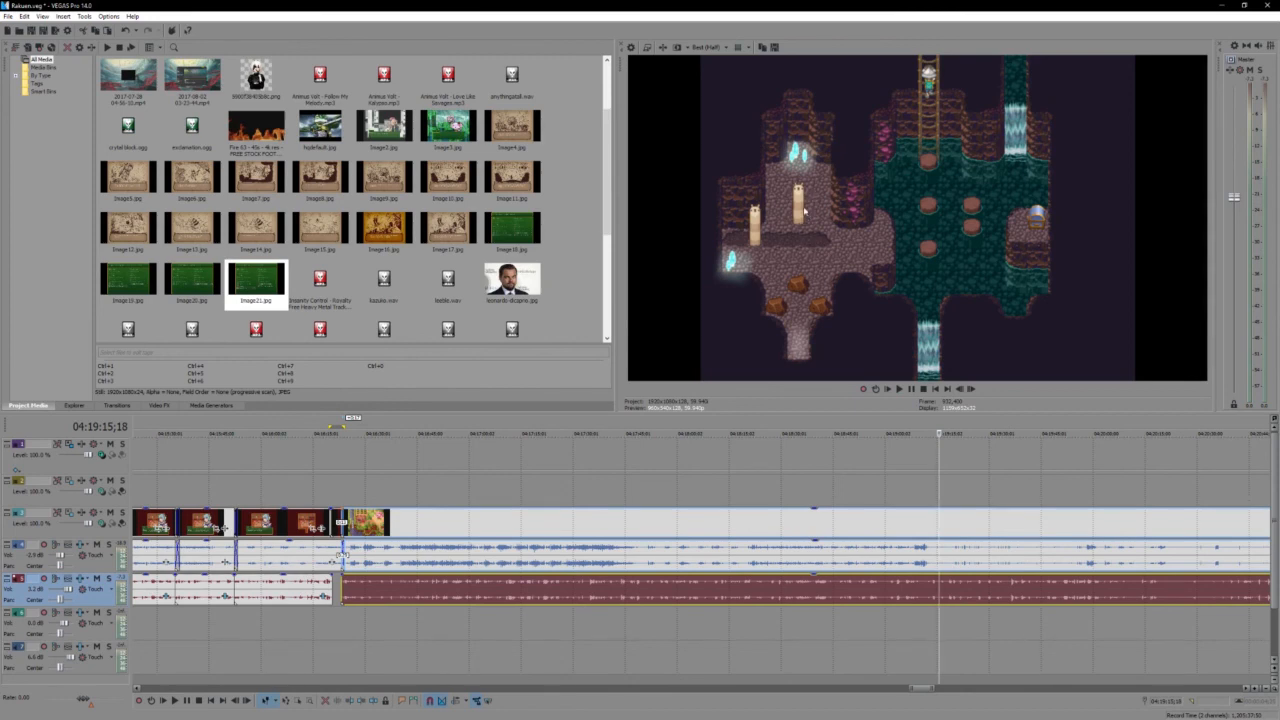
key("space")
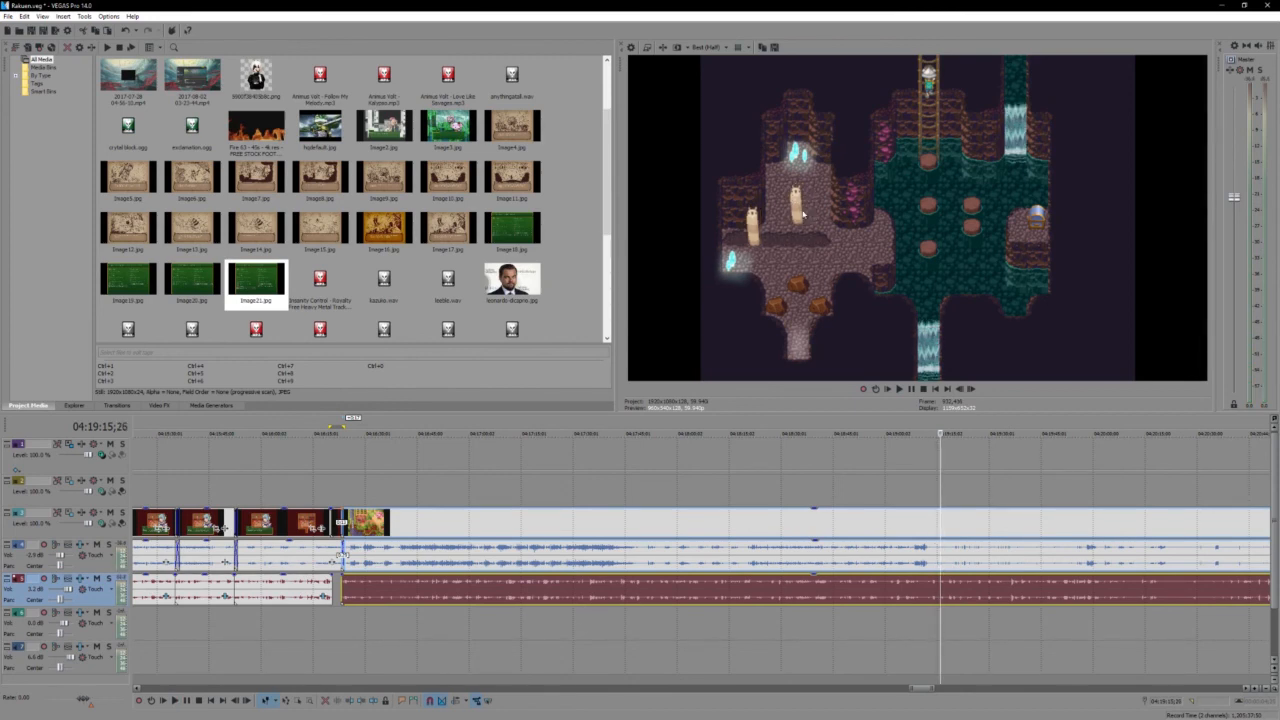
key("space")
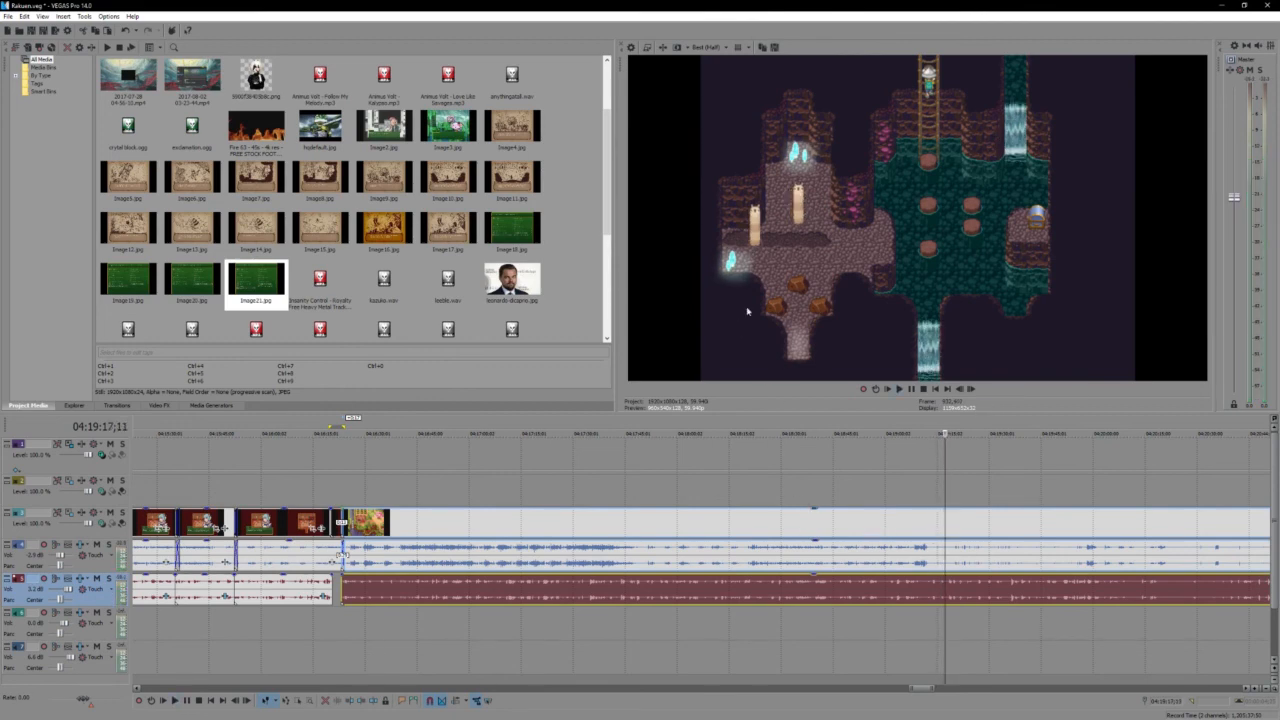
scroll(843, 580, "down", 1)
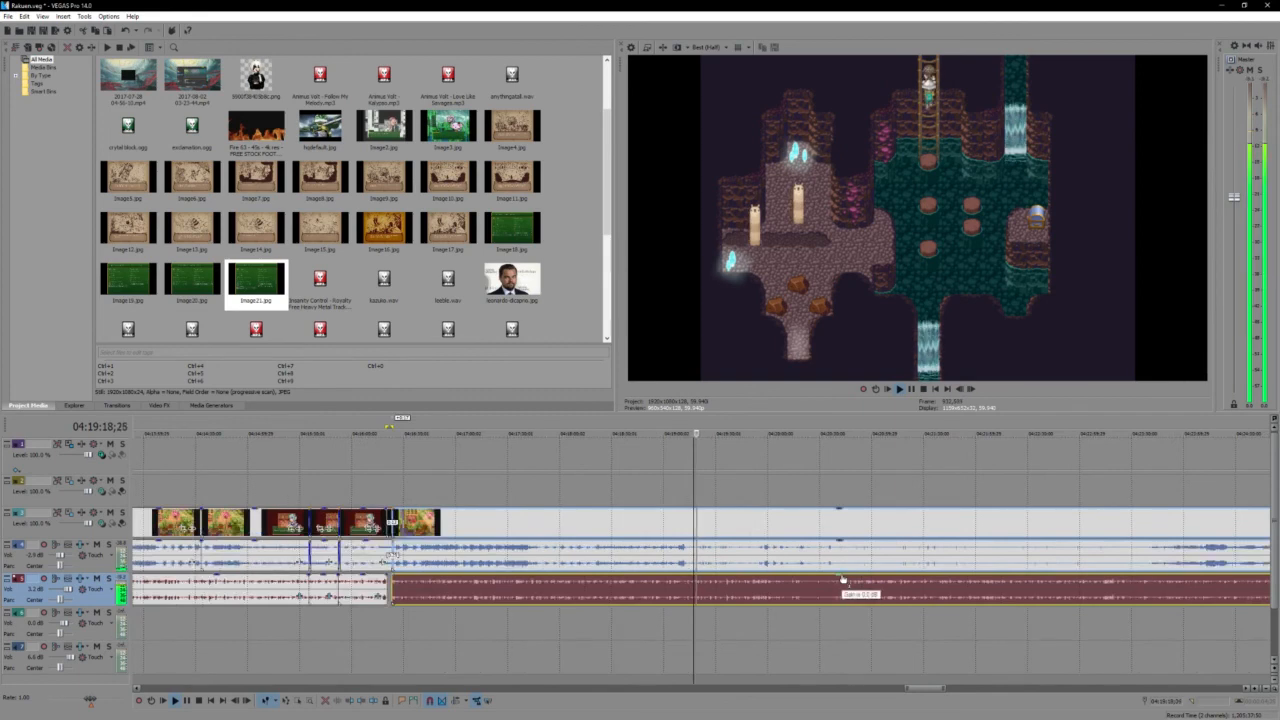
scroll(764, 587, "down", 1)
scroll(764, 587, "up", 2)
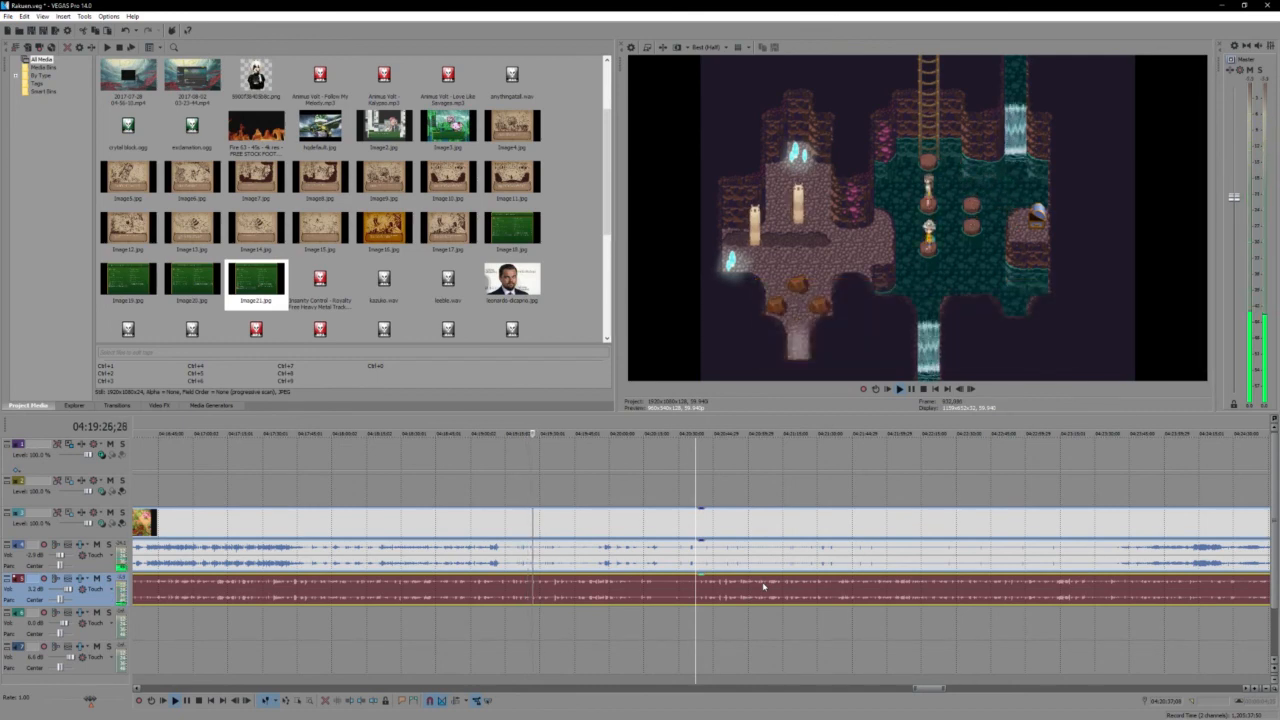
key("space")
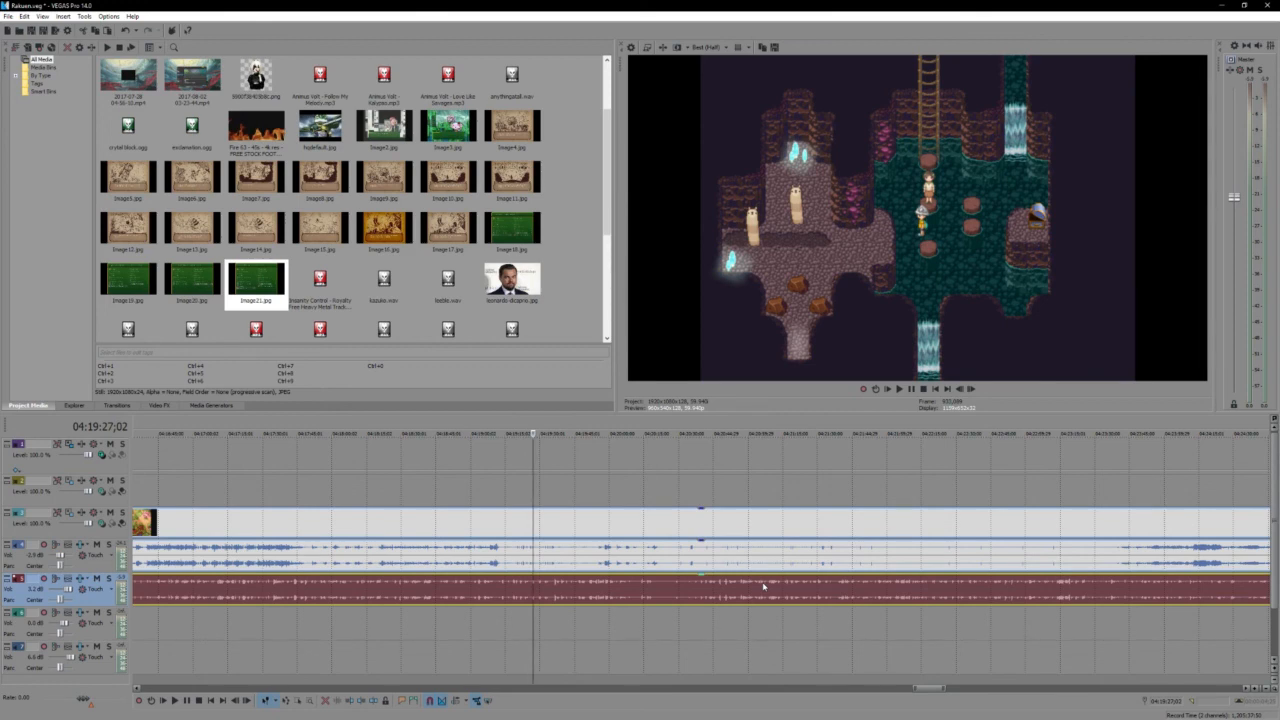
key("space")
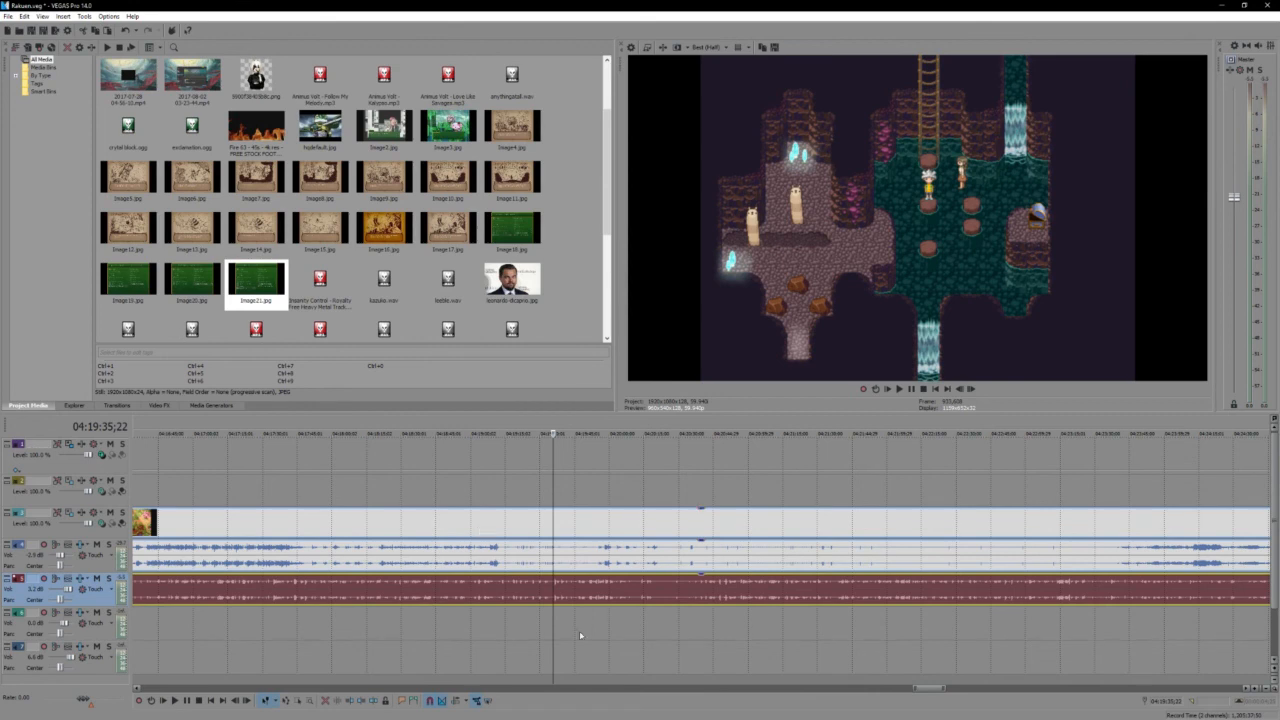
- Position the playhead in the quiet voice gap of the stepping-stone scene at 04:19:34;18 and play from there
scroll(580, 635, "up", 3)
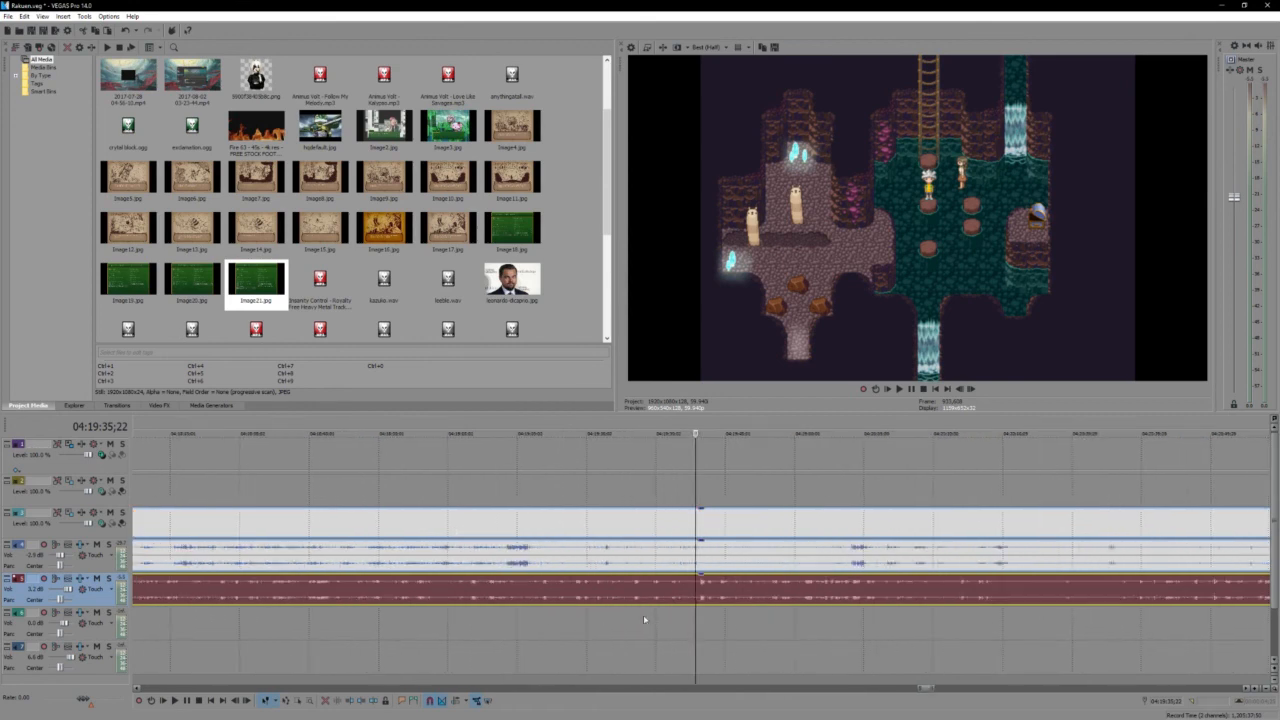
left_click(693, 597)
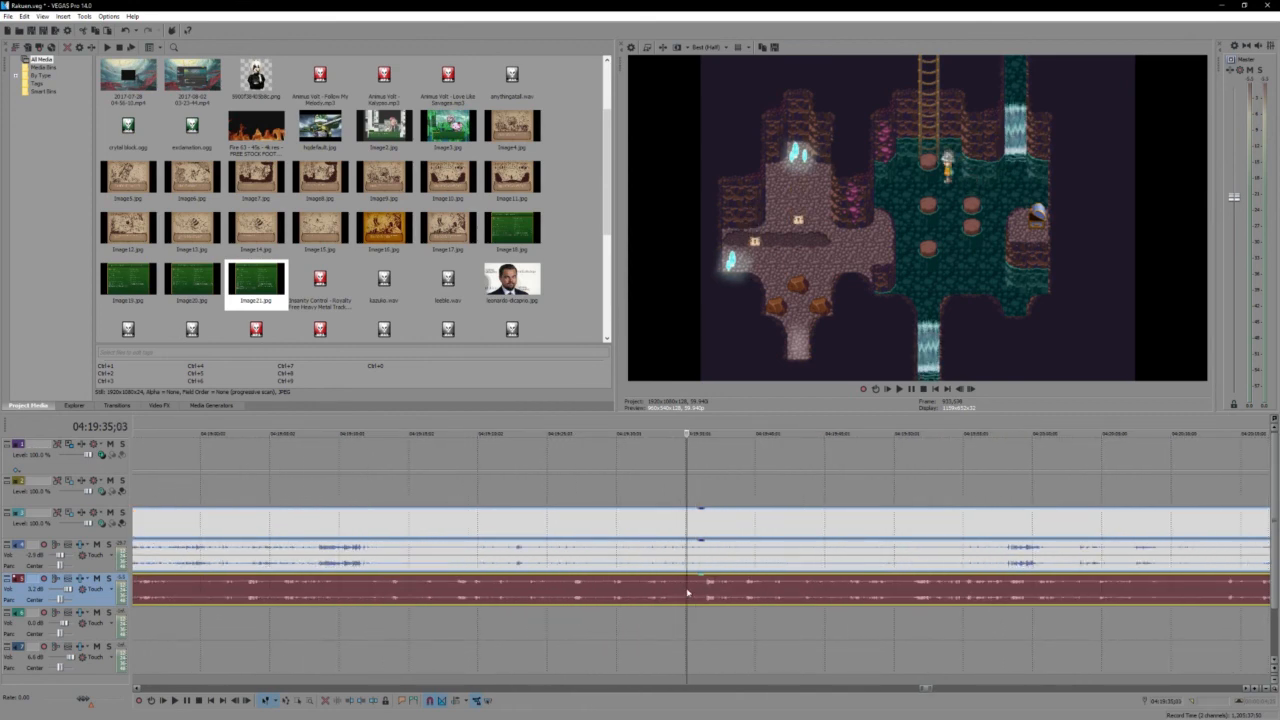
left_click(685, 591)
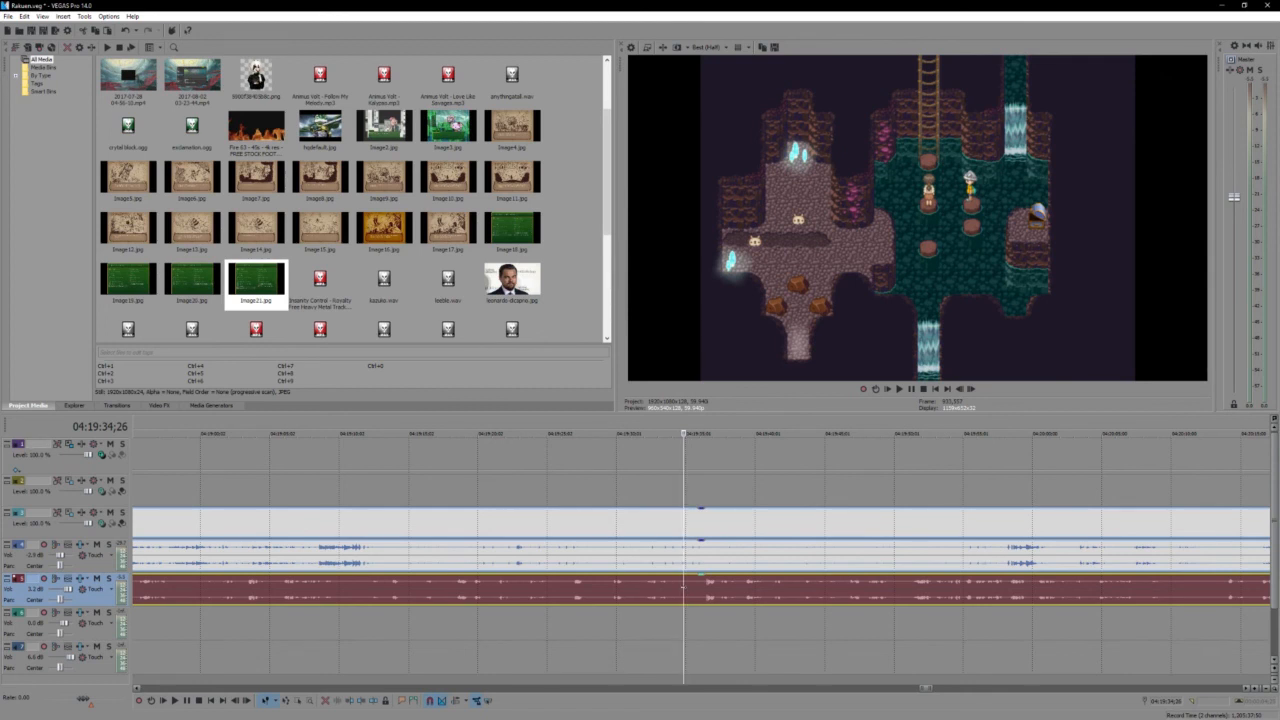
left_click(684, 591)
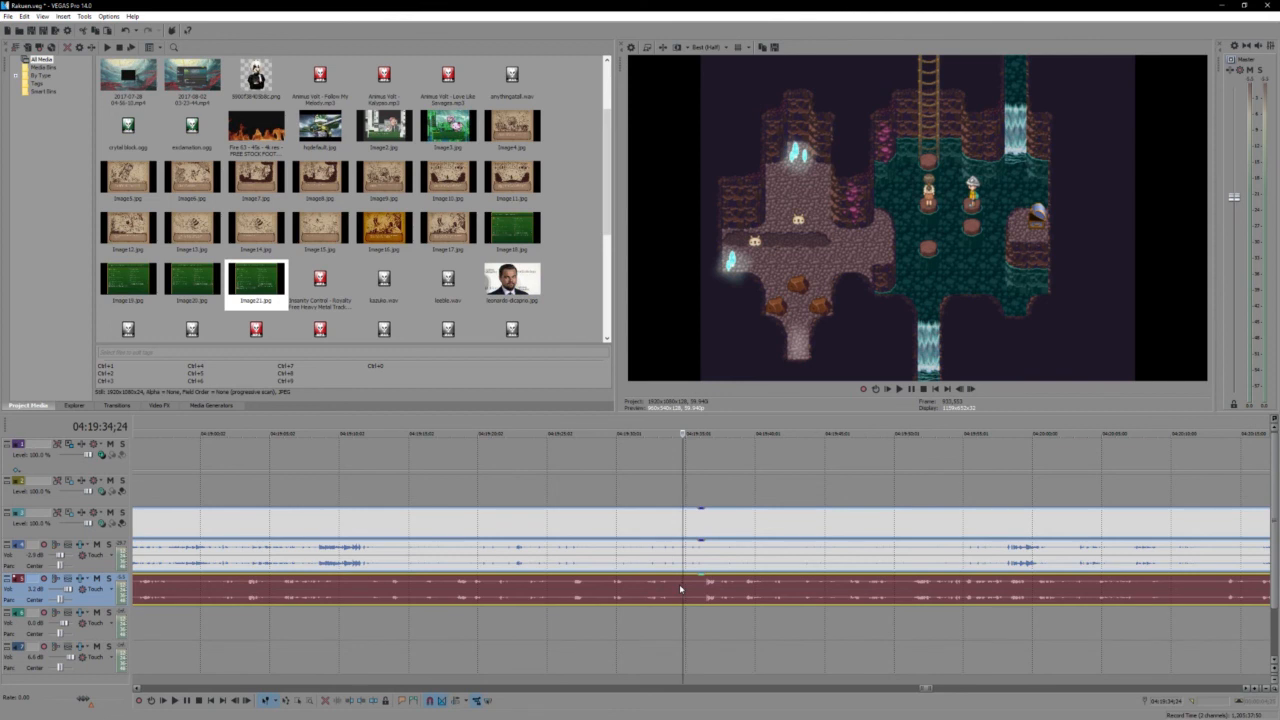
scroll(678, 573, "up", 1)
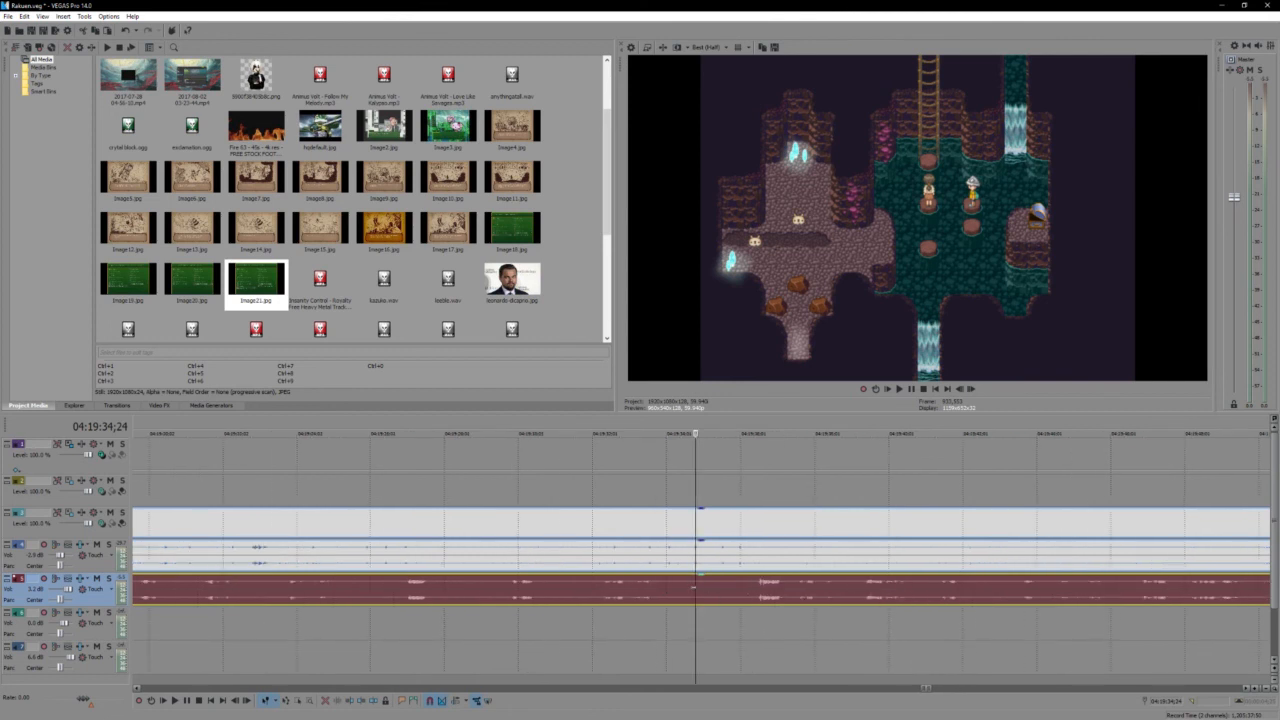
left_click(688, 589)
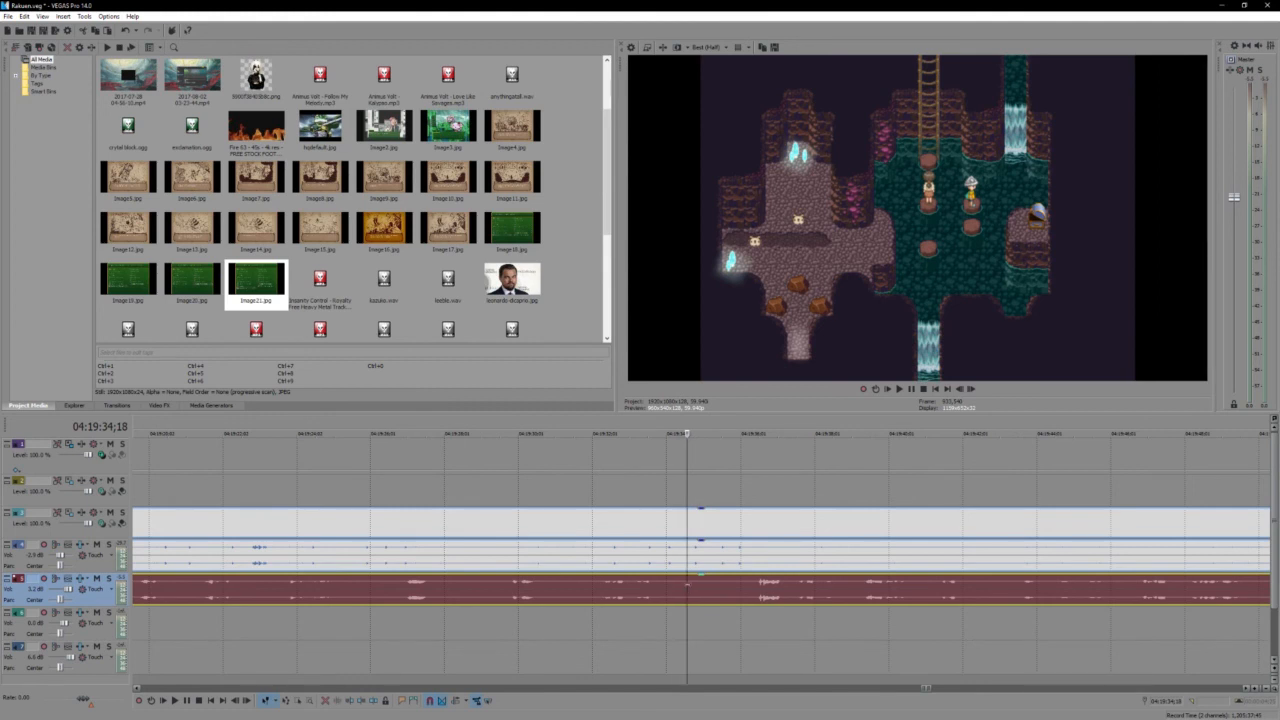
key("space")
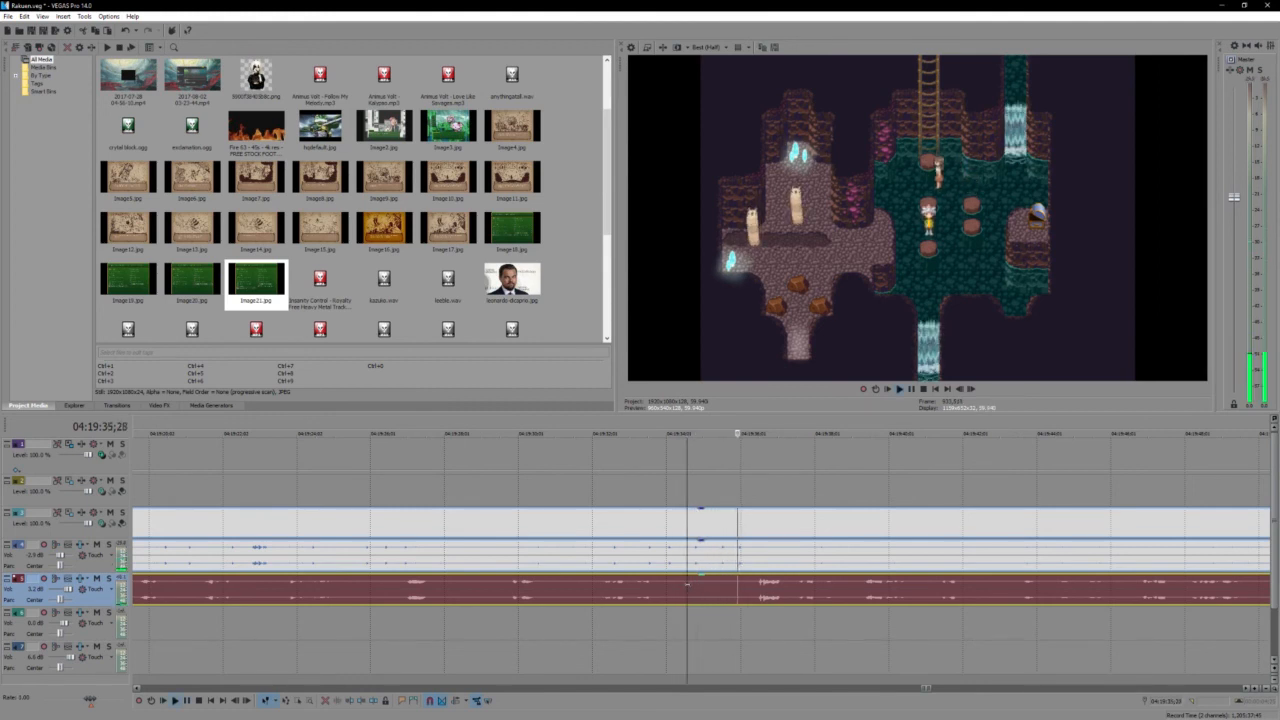